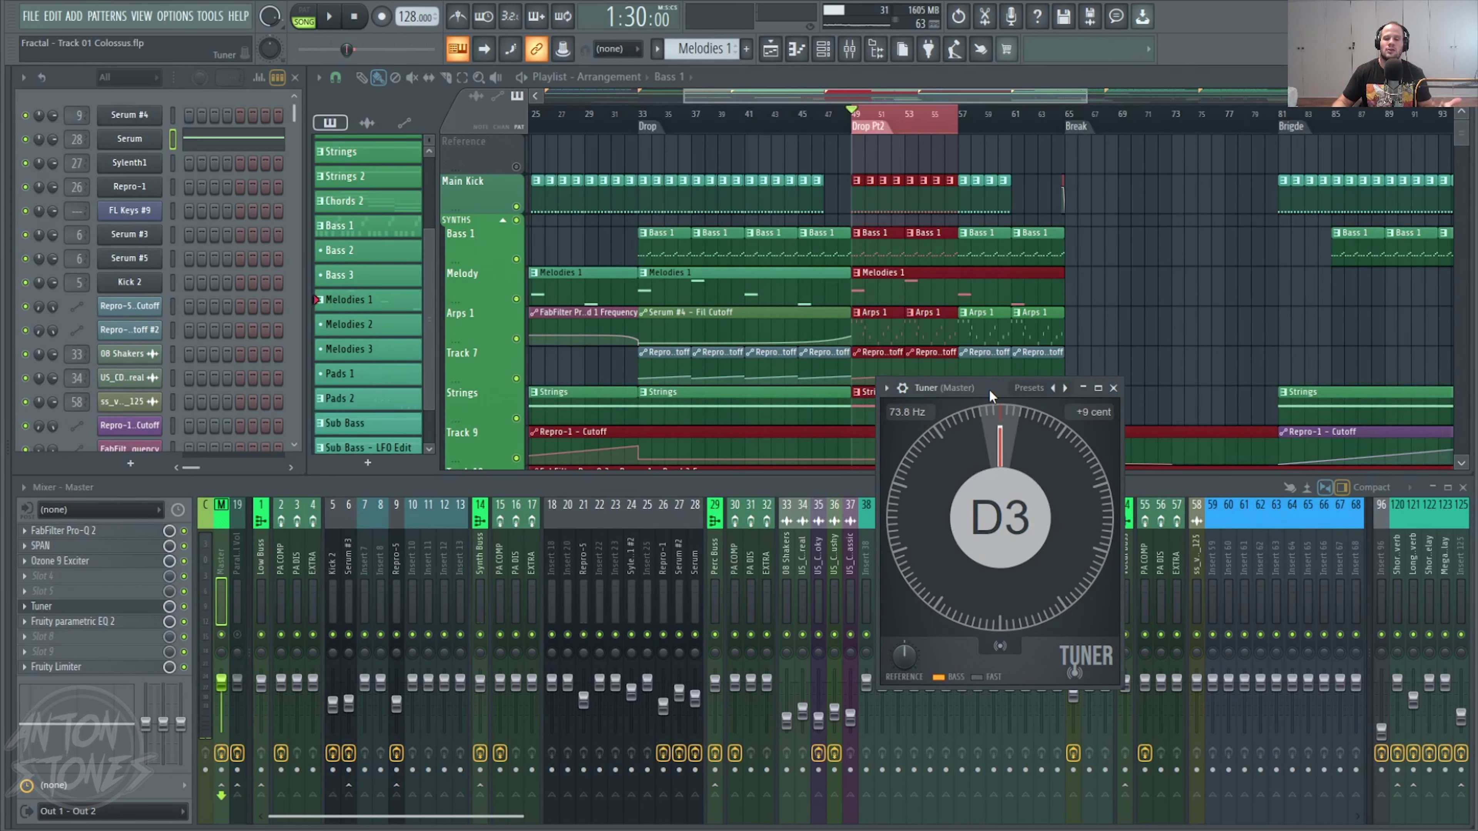
# - Solo the Melody track and open its Melodies 1 clip at the second drop in the piano roll
pyautogui.moveTo(990, 391); pyautogui.dragTo(1158, 389)
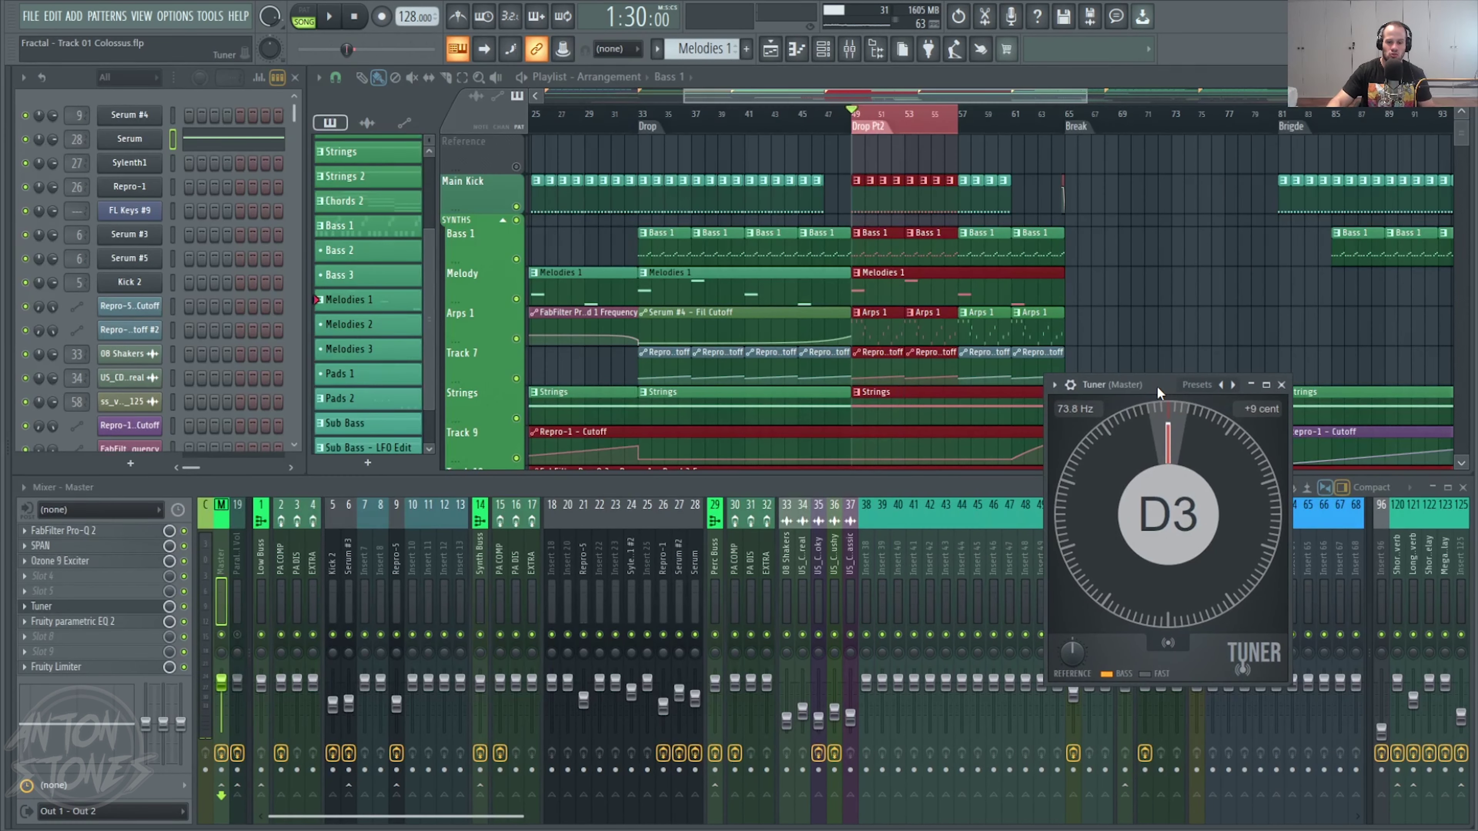
pyautogui.moveTo(907, 309); pyautogui.dragTo(831, 320)
pyautogui.scroll(3, 780, 266)
pyautogui.scroll(3, 780, 266)
pyautogui.rightClick(516, 274)
pyautogui.doubleClick(808, 311)
pyautogui.click(1060, 267)
pyautogui.doubleClick(1009, 298)
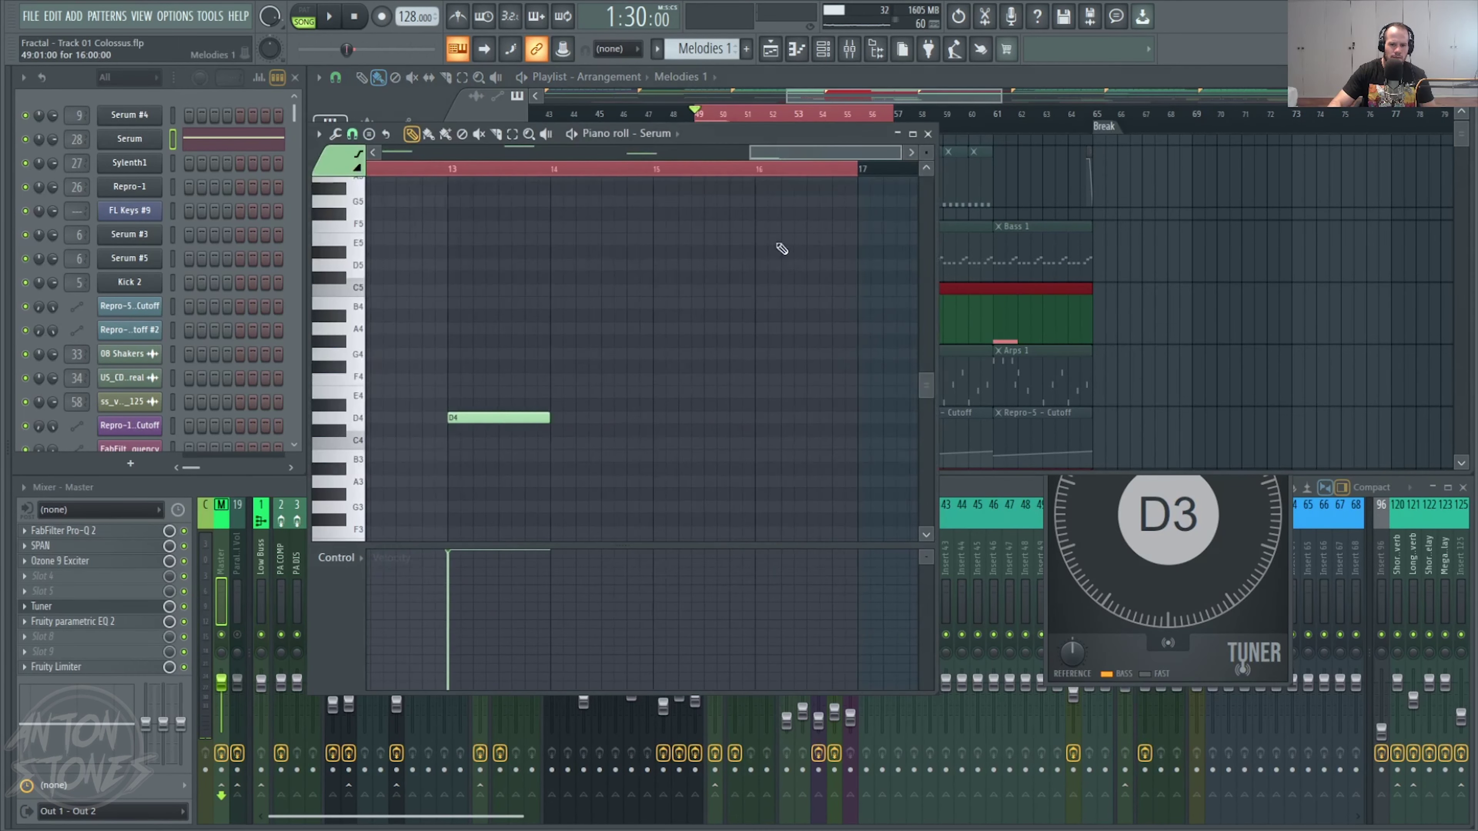
# - Arrange the Master Tuner beside the Serum piano roll and look through the Melodies 1 notes
pyautogui.moveTo(720, 386); pyautogui.dragTo(818, 385)
pyautogui.moveTo(515, 372); pyautogui.dragTo(373, 397)
pyautogui.moveTo(807, 457); pyautogui.dragTo(658, 457)
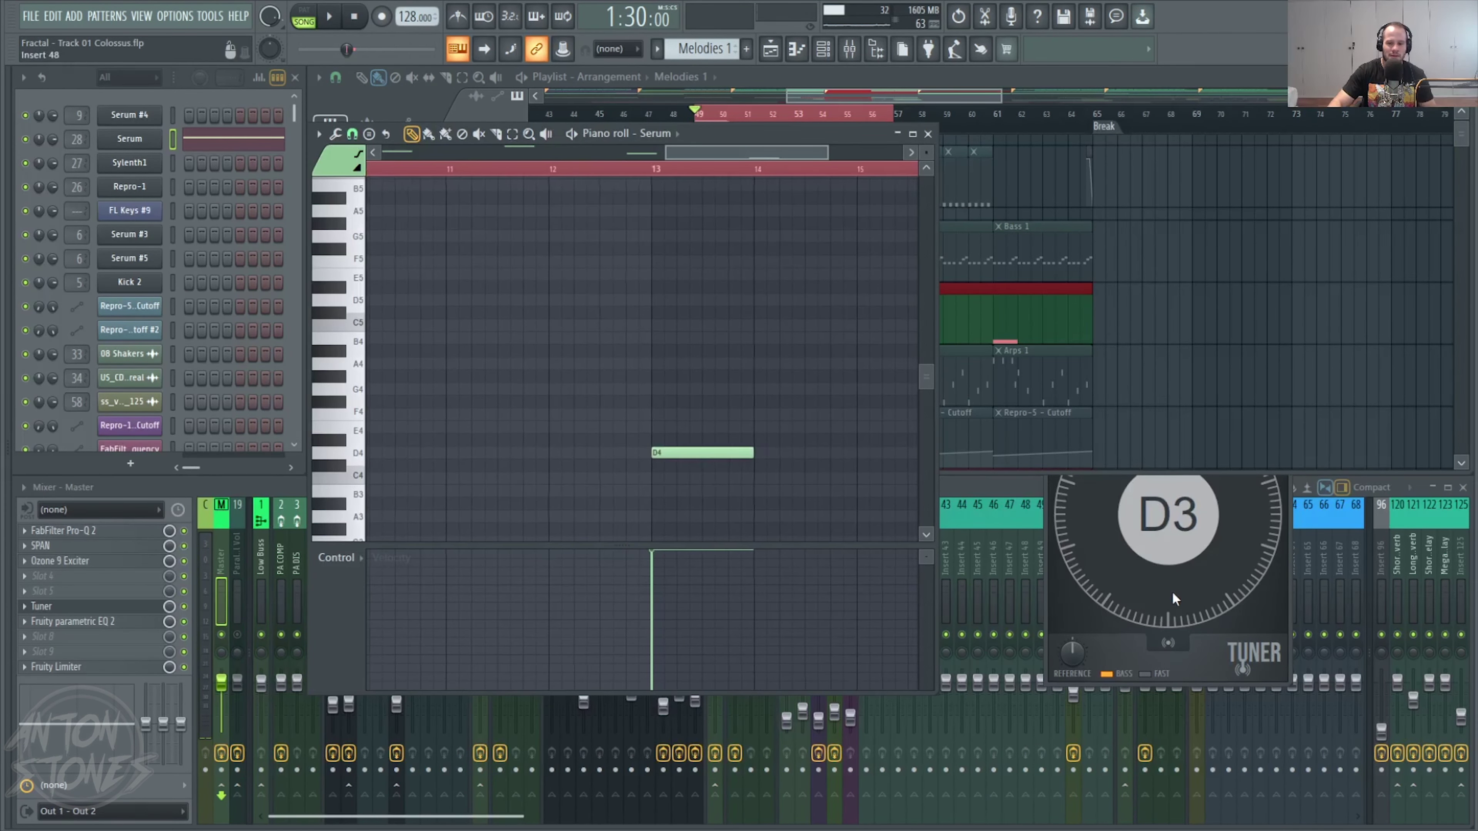
pyautogui.click(1054, 573)
pyautogui.moveTo(1134, 386); pyautogui.dragTo(1051, 384)
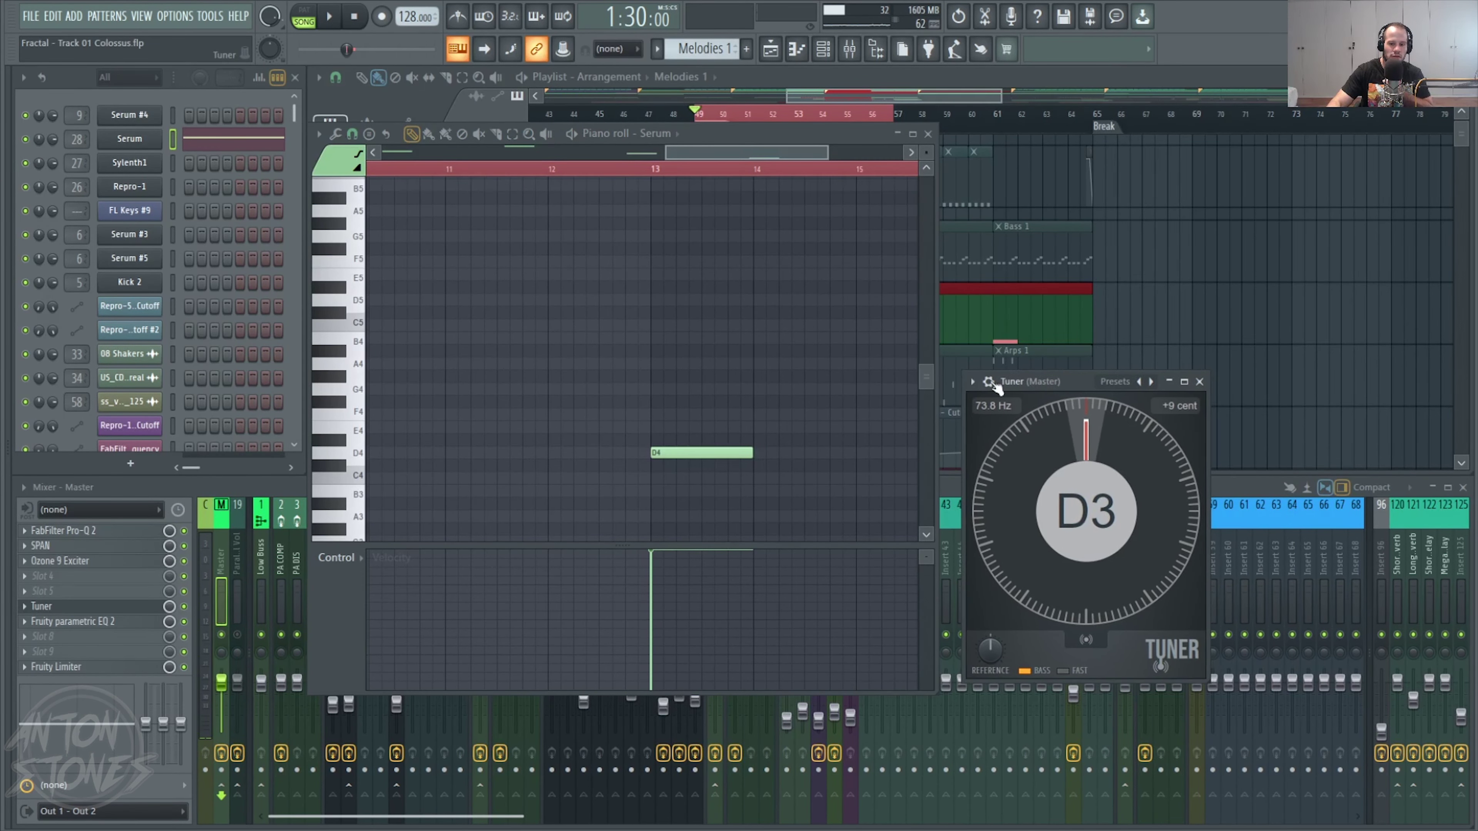
pyautogui.moveTo(629, 369); pyautogui.dragTo(786, 371)
pyautogui.moveTo(497, 371); pyautogui.dragTo(598, 361)
pyautogui.moveTo(810, 333); pyautogui.dragTo(807, 376)
pyautogui.moveTo(809, 133); pyautogui.dragTo(846, 253)
# - Play the soloed melody and compare the Tuner reading with the piano roll notes, closing both windows when done
pyautogui.press('space')
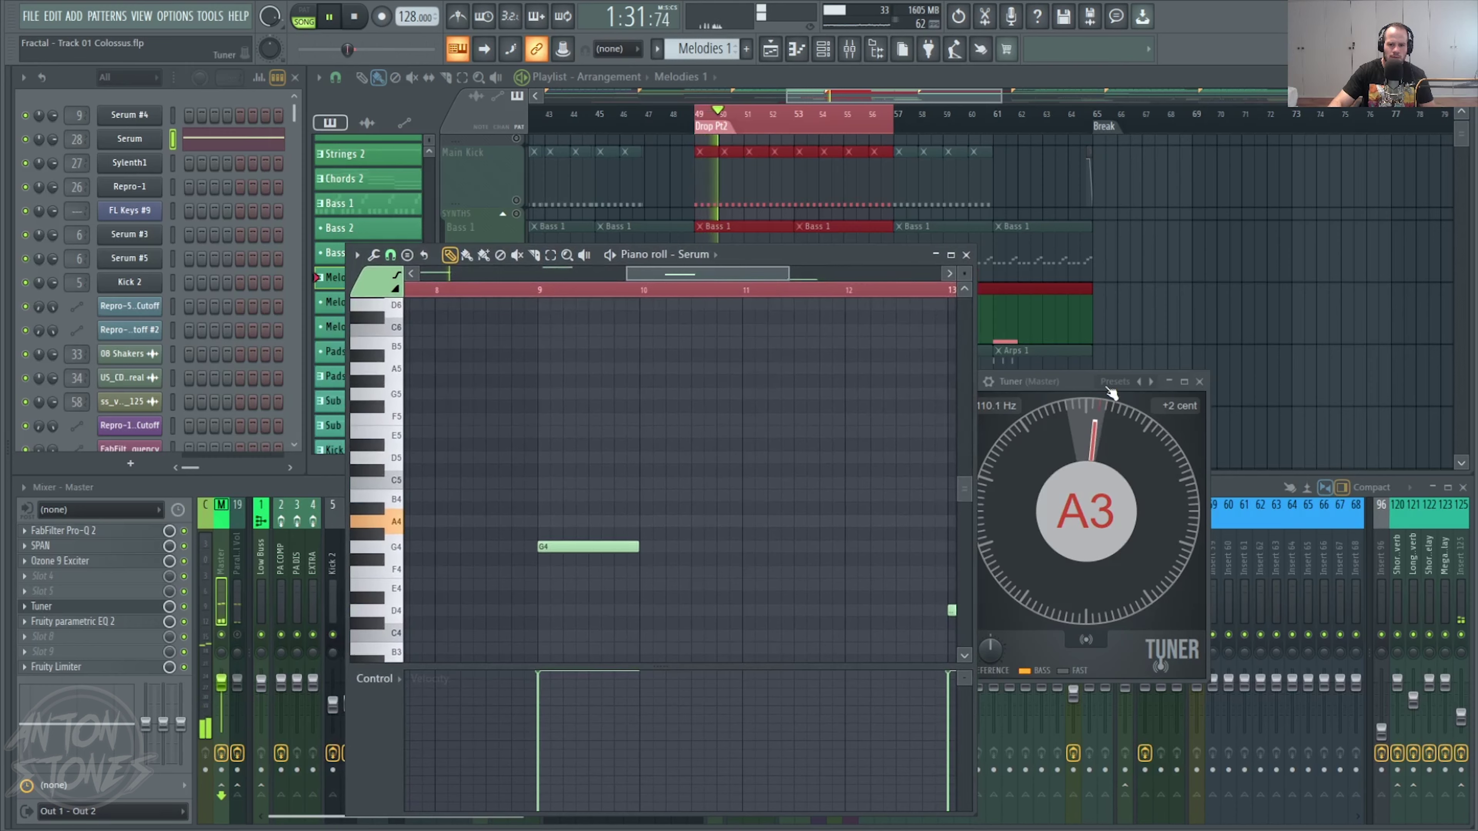
pyautogui.moveTo(1112, 391); pyautogui.dragTo(1175, 393)
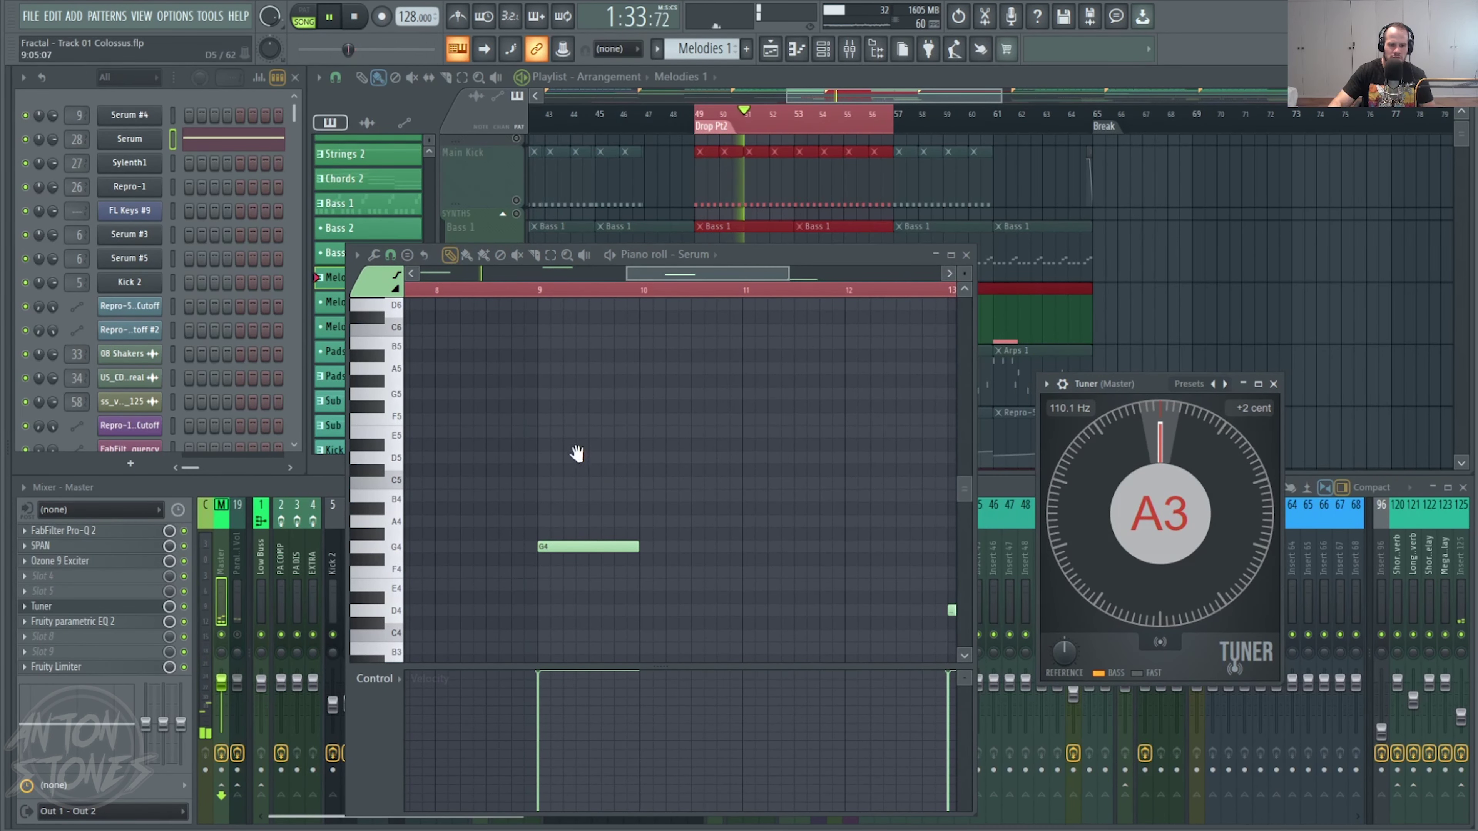
pyautogui.moveTo(576, 453); pyautogui.dragTo(1082, 467)
pyautogui.moveTo(832, 571); pyautogui.dragTo(550, 589)
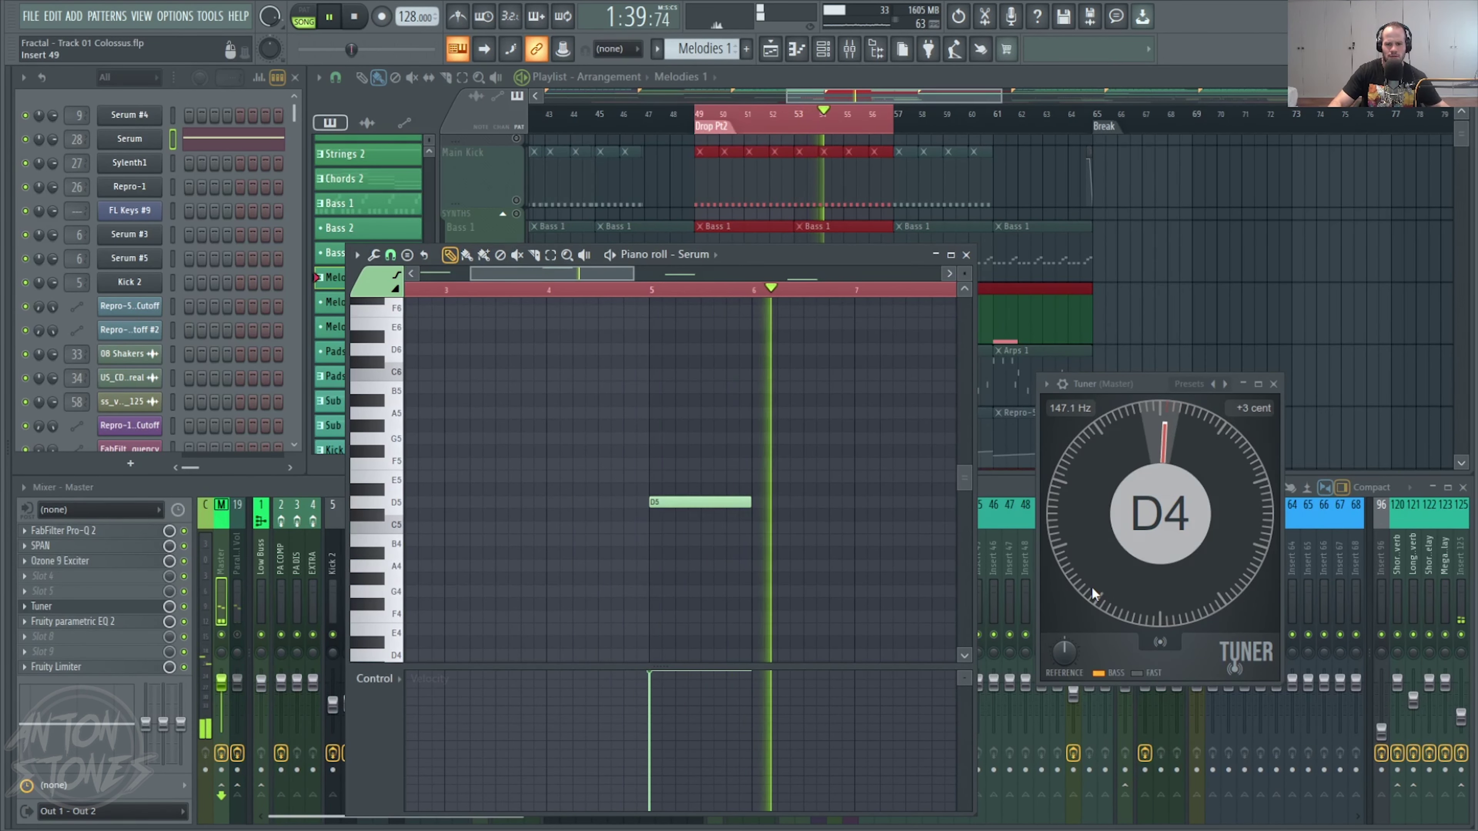
pyautogui.click(966, 255)
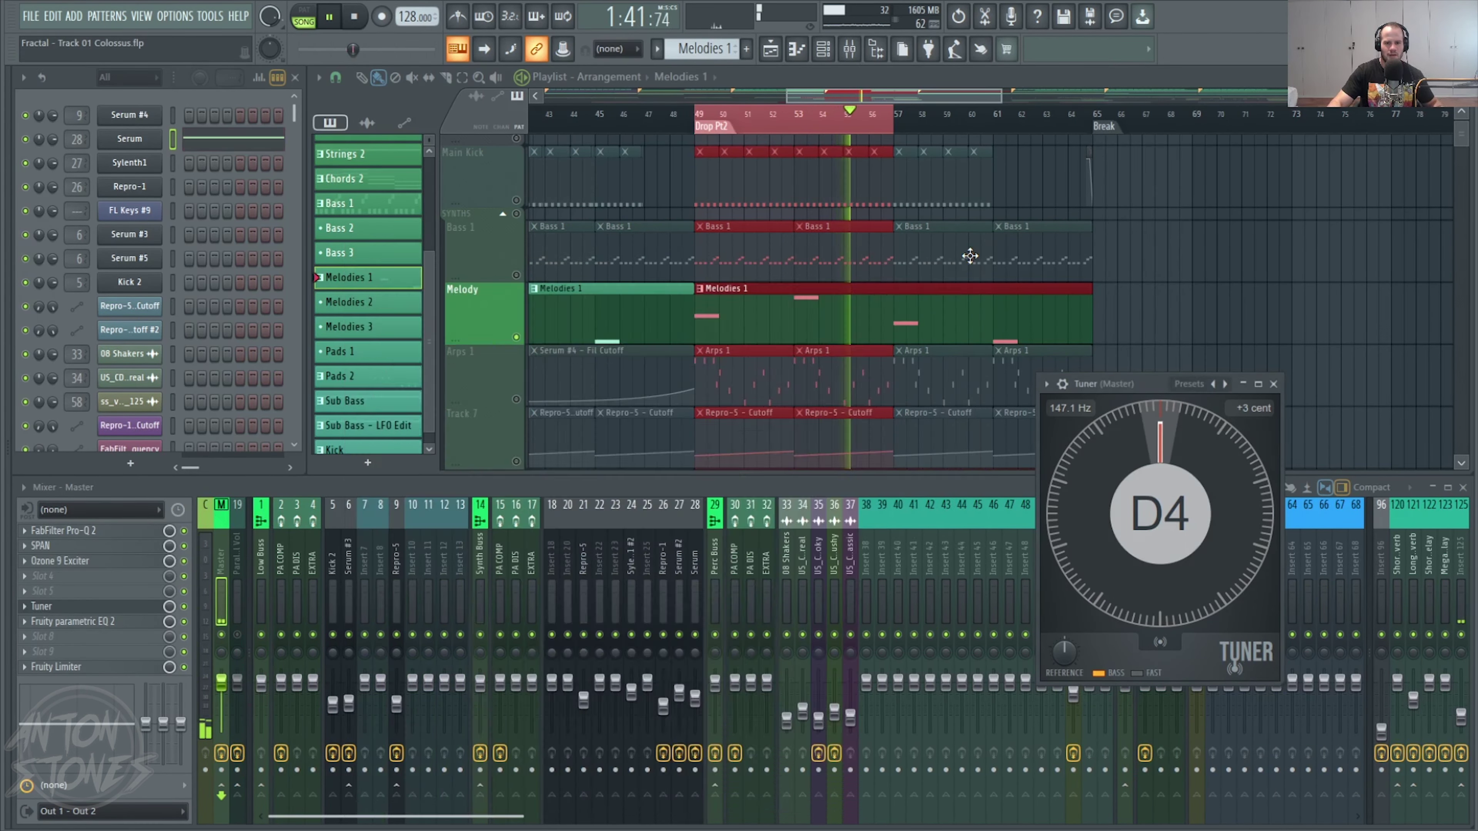
pyautogui.press('space')
pyautogui.click(1273, 385)
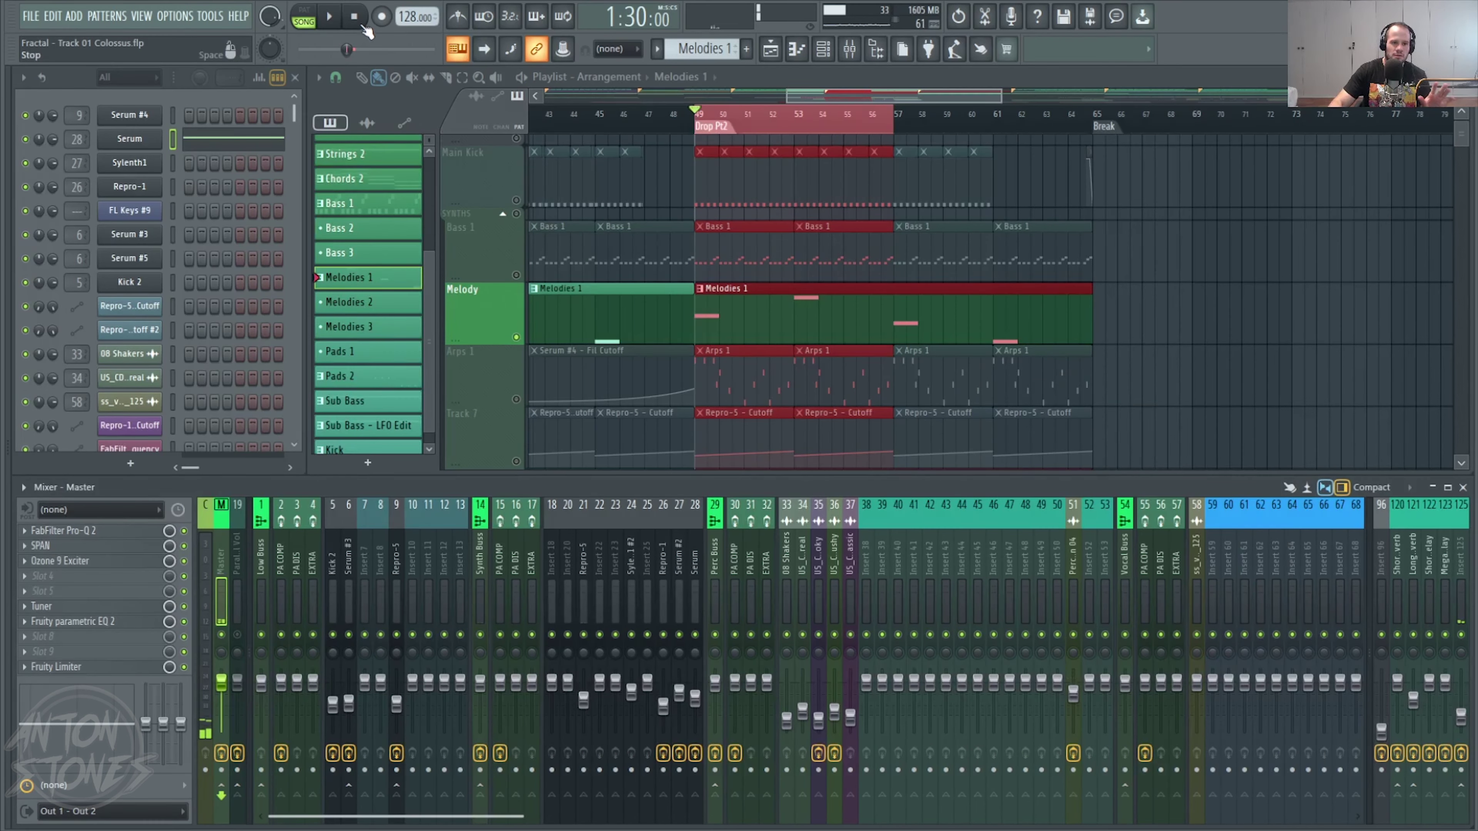
# - Clear the playlist time selection and unsolo the Melody track so all tracks are active
pyautogui.click(696, 117)
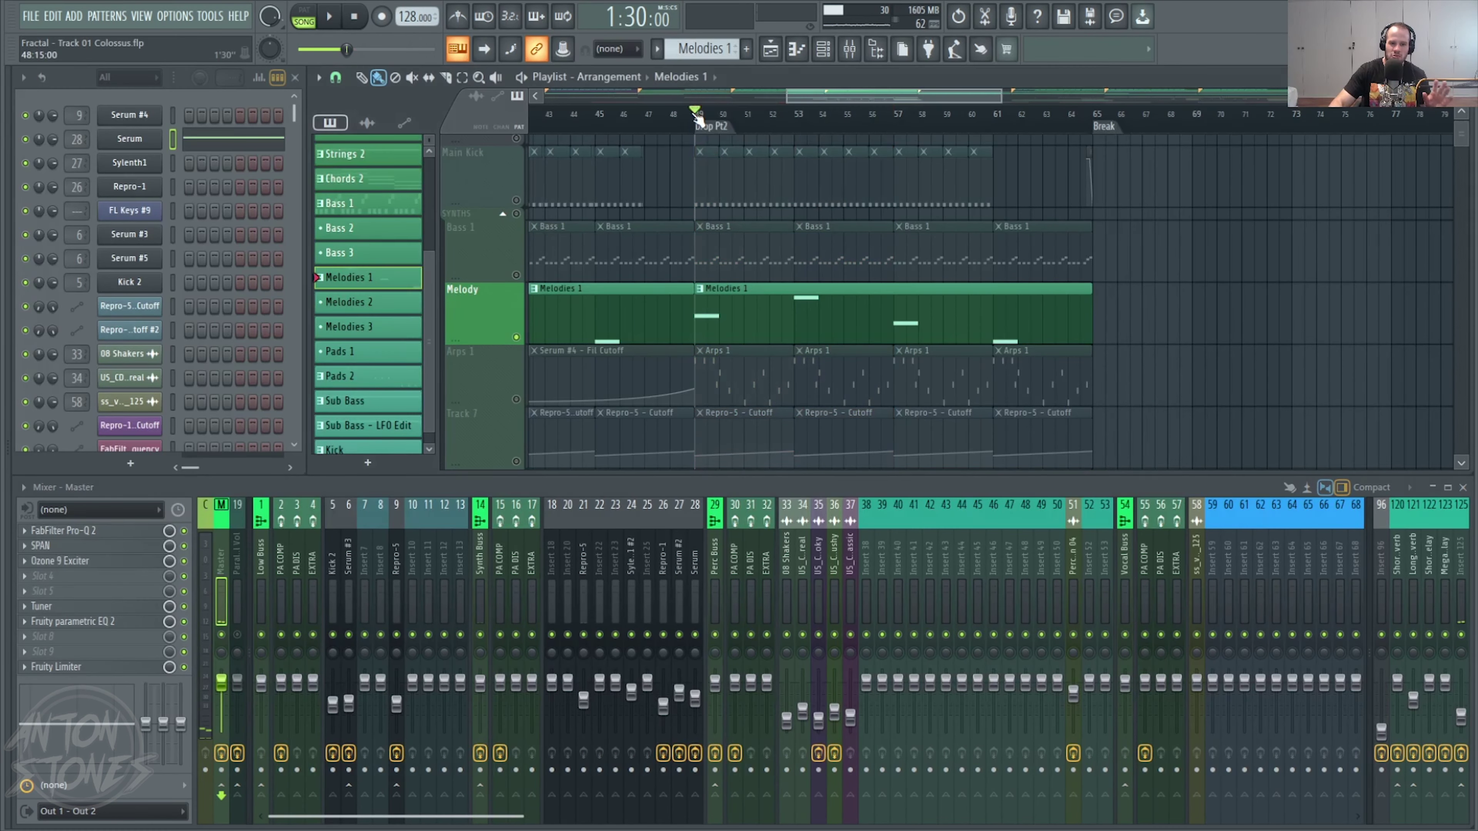
pyautogui.keyDown('ctrl'); pyautogui.click(522, 345); pyautogui.keyUp('ctrl')
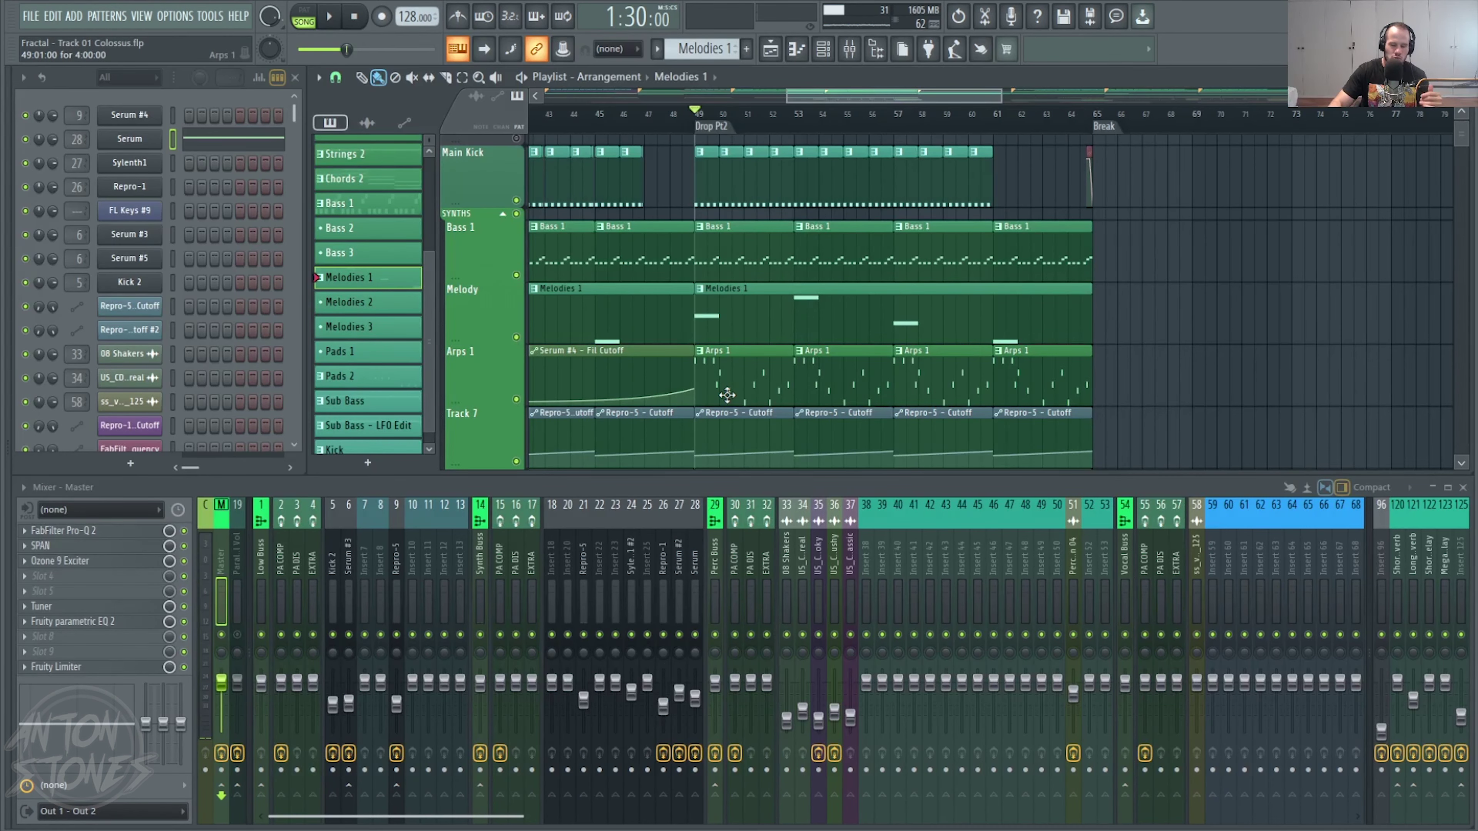
pyautogui.moveTo(916, 328); pyautogui.dragTo(1042, 303)
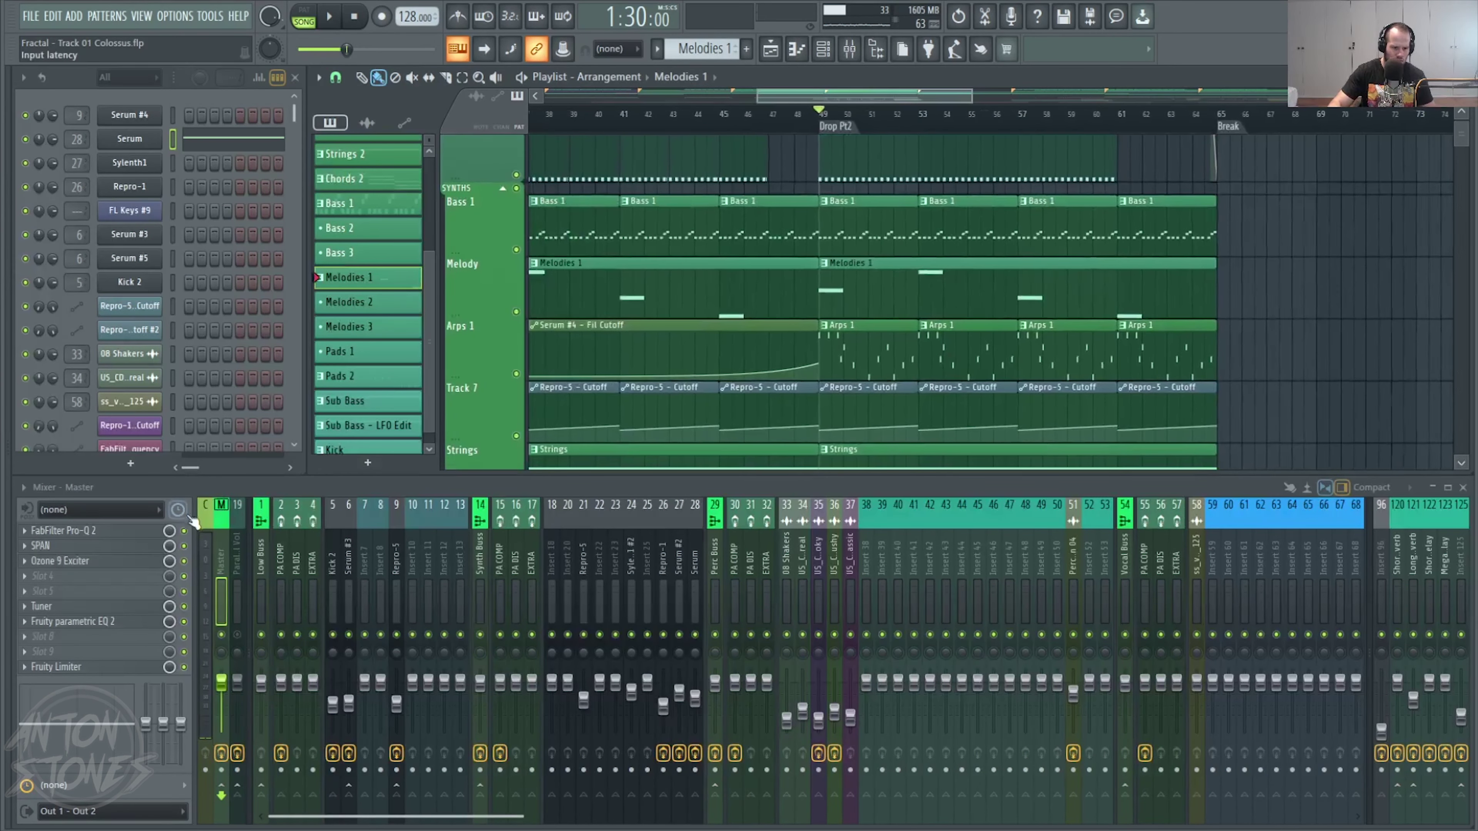
# - Select bars 49 to 57 in the playlist and play the full mix through the Master track's Tuner
pyautogui.click(50, 606)
pyautogui.moveTo(822, 117); pyautogui.dragTo(1007, 122)
pyautogui.click(1039, 496)
pyautogui.press('space')
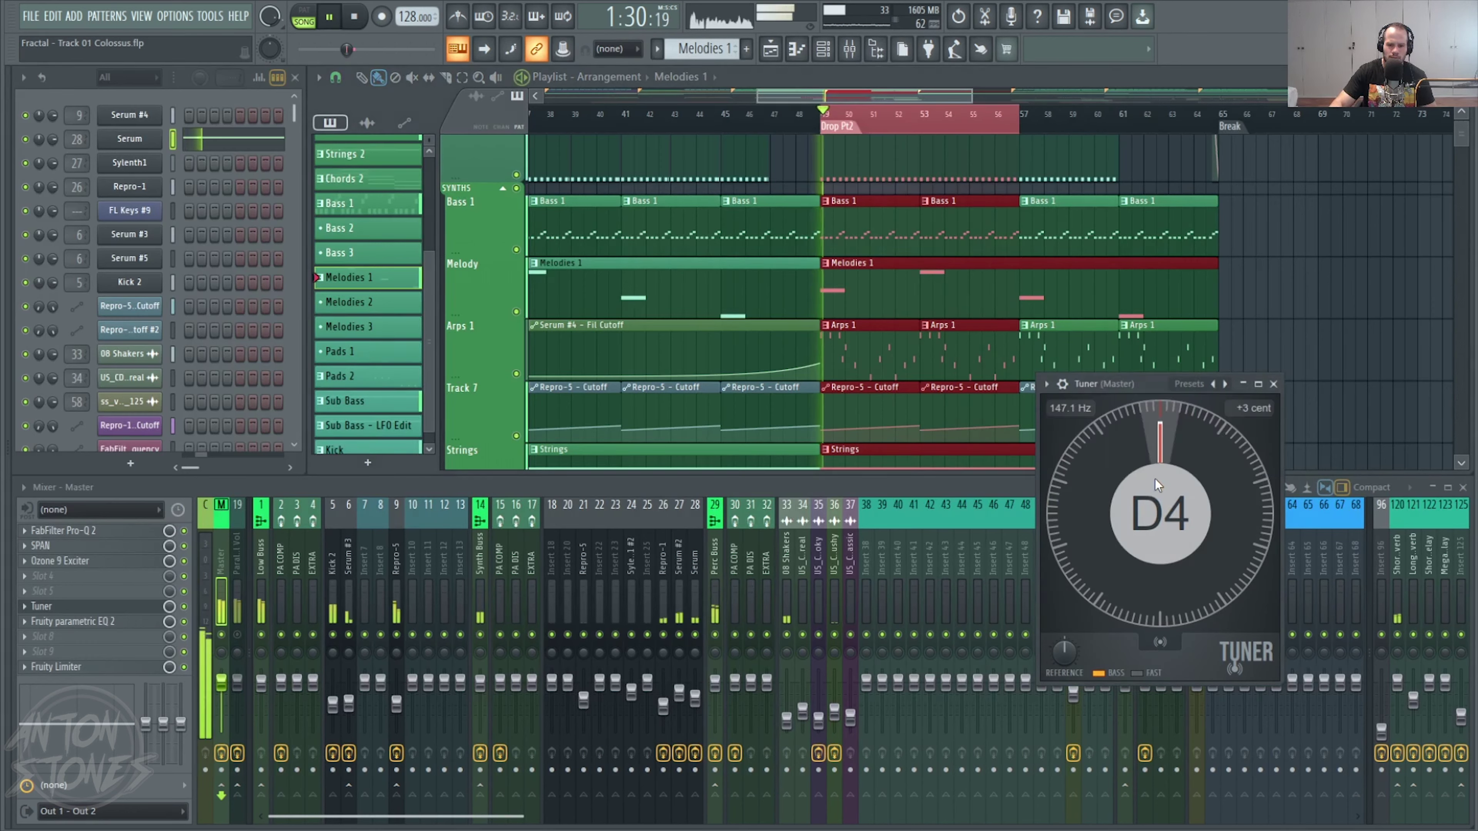
pyautogui.moveTo(1140, 387); pyautogui.dragTo(1162, 383)
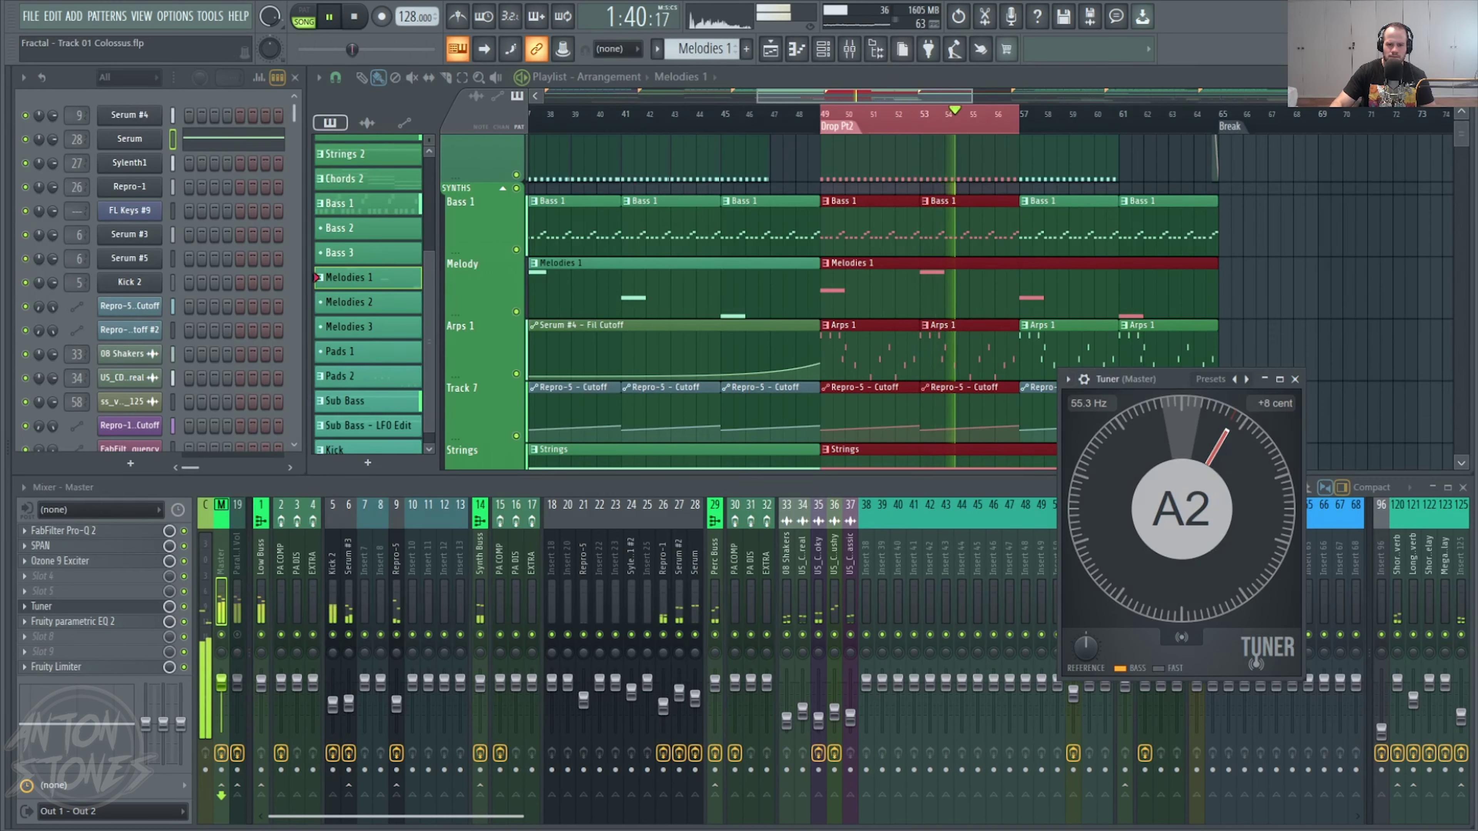
pyautogui.press('space')
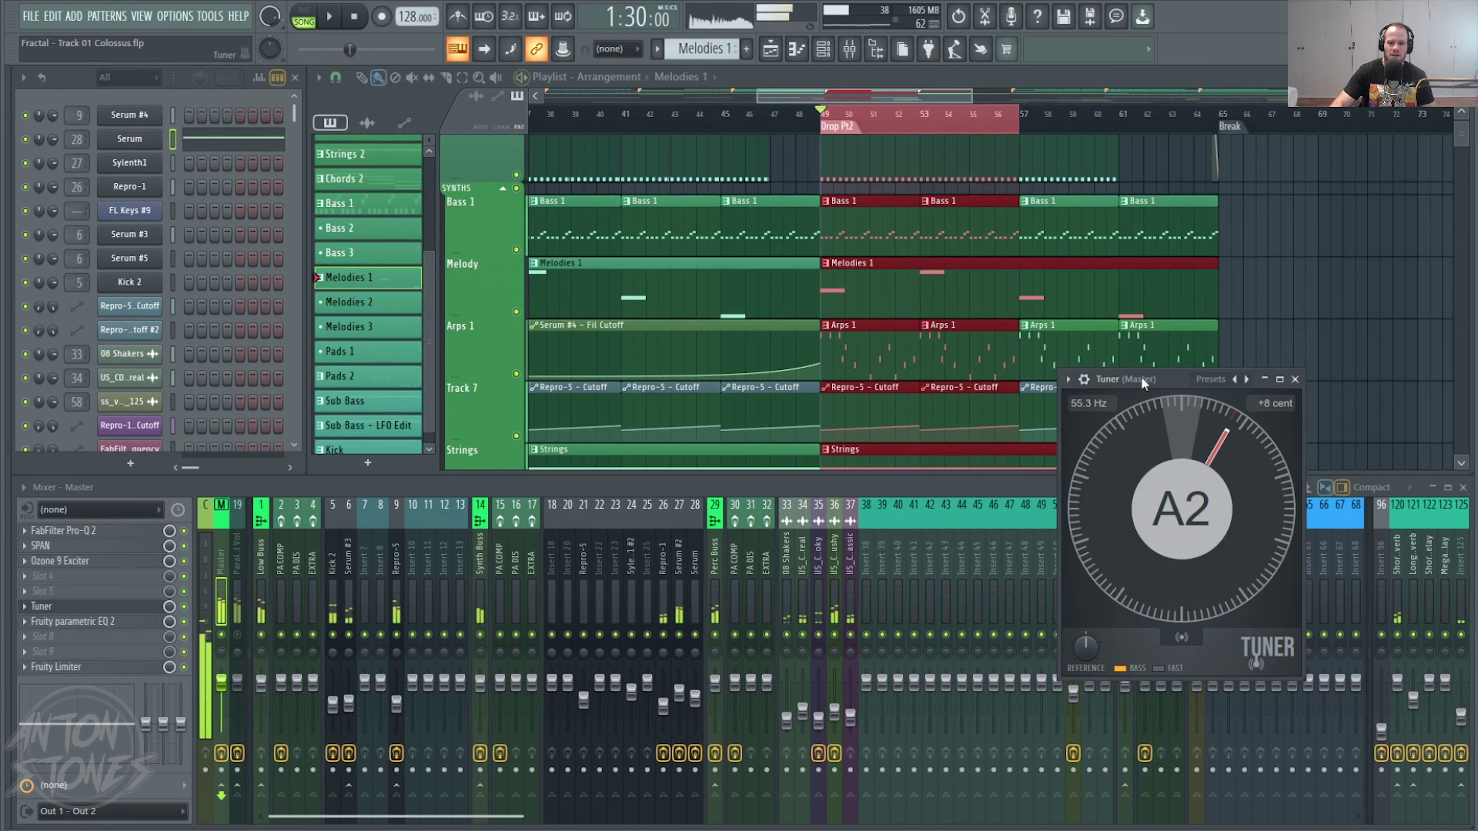
pyautogui.moveTo(1142, 379); pyautogui.dragTo(1133, 393)
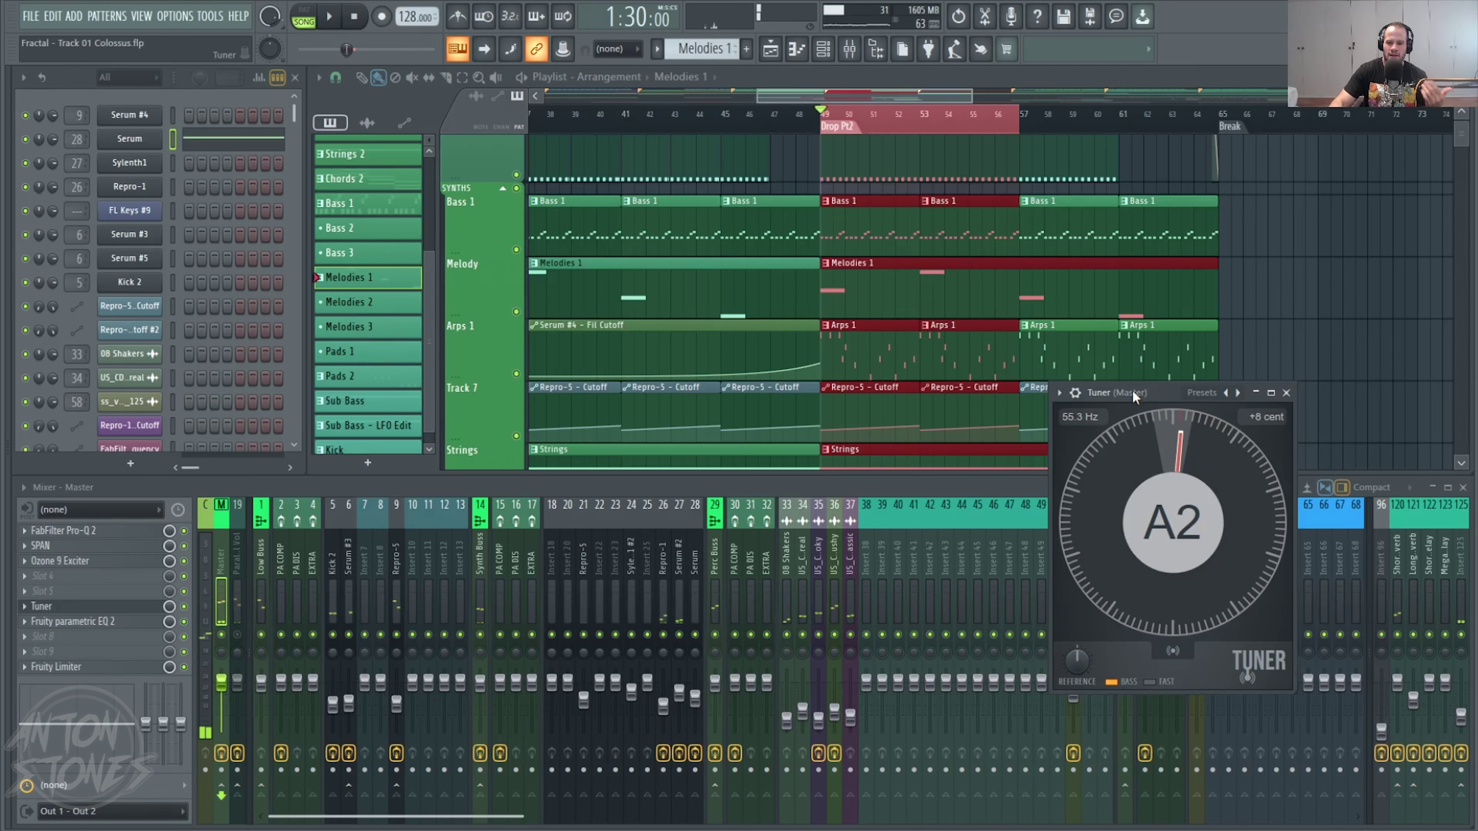
pyautogui.moveTo(1132, 390); pyautogui.dragTo(1122, 398)
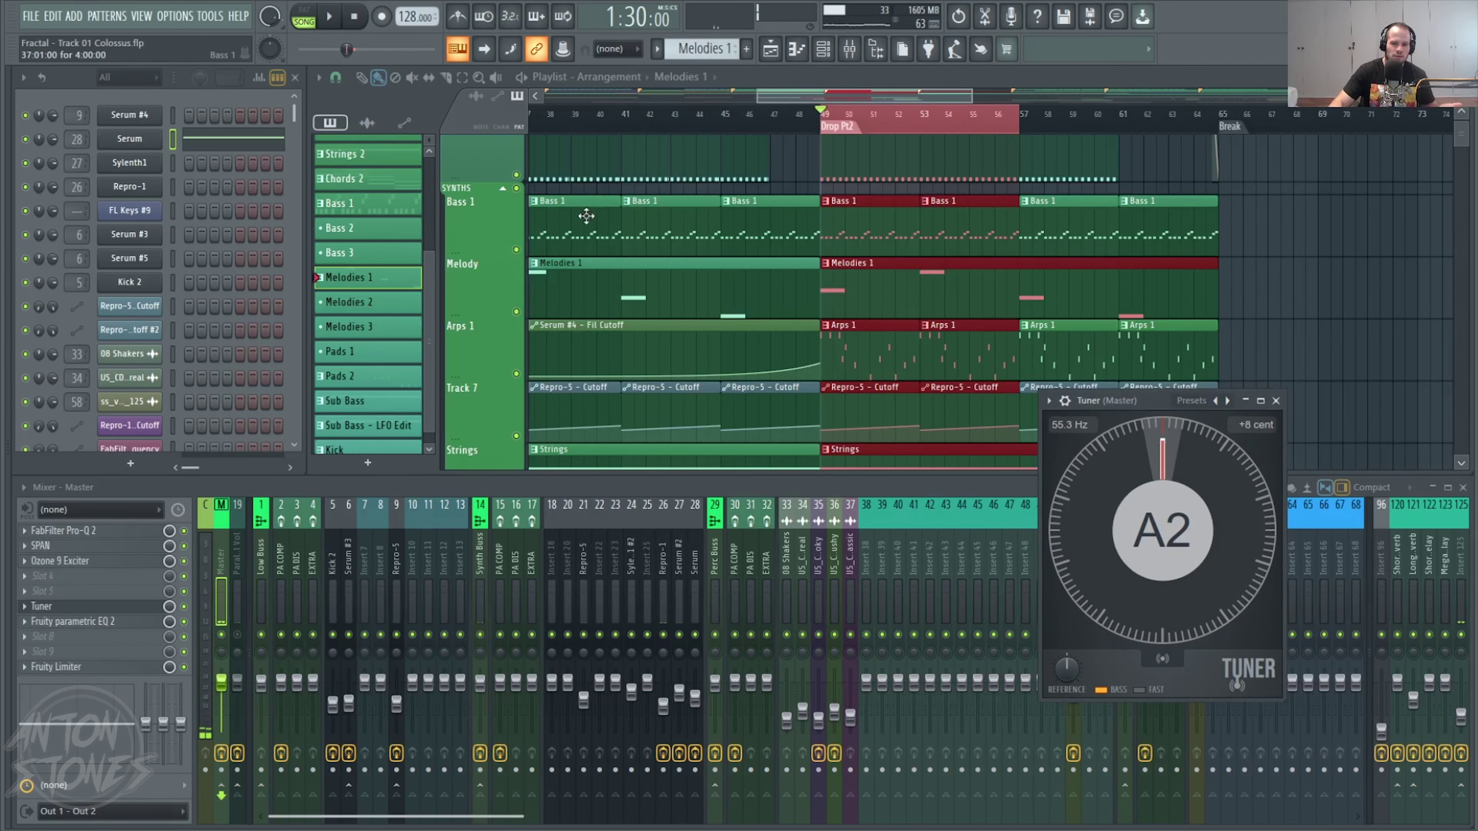
# - Solo the Bass 1 track and play the selected section to check its pitch with the Tuner
pyautogui.keyDown('ctrl'); pyautogui.click(515, 249); pyautogui.keyUp('ctrl')
pyautogui.press('space')
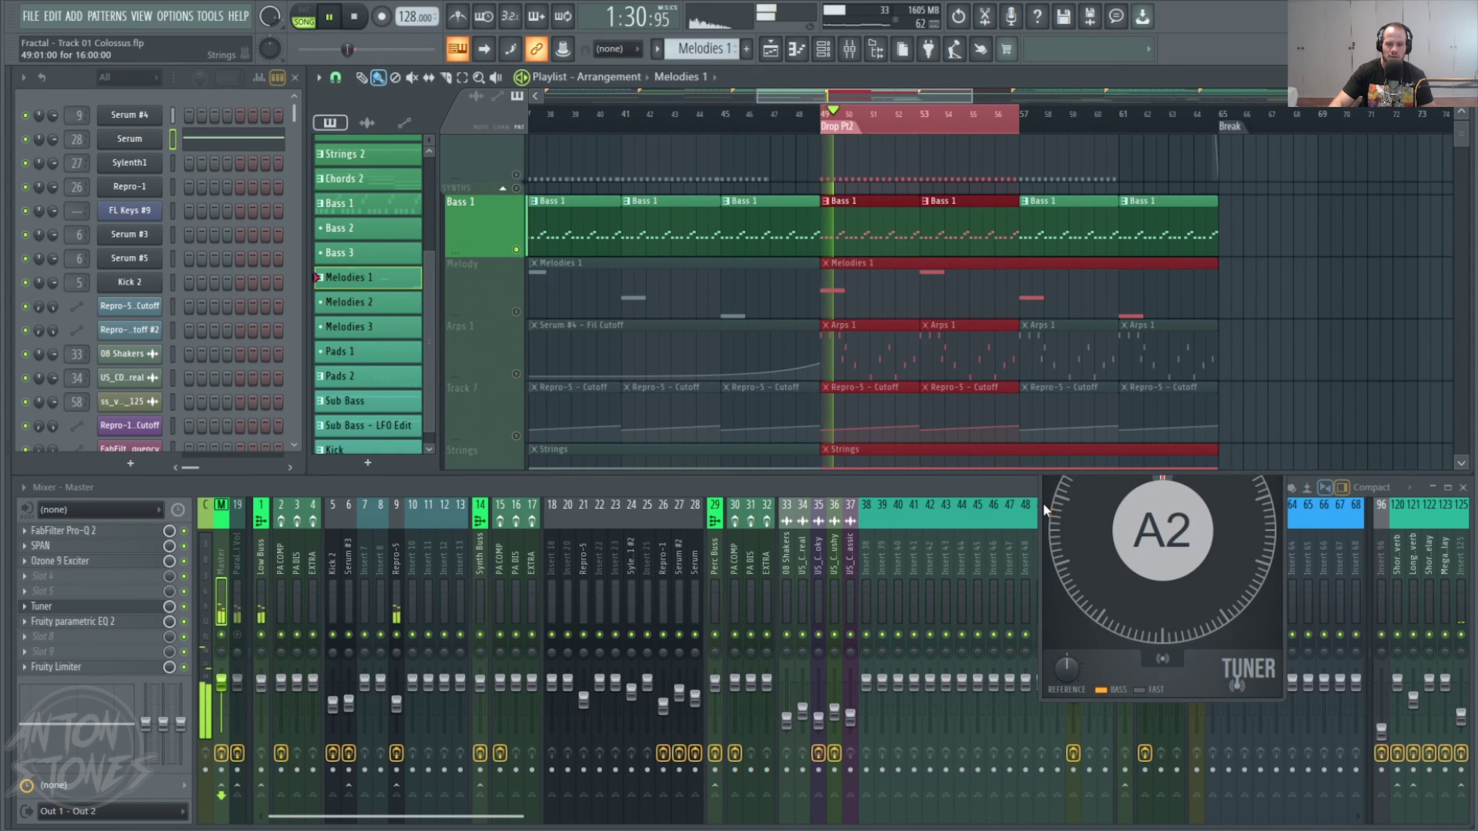
pyautogui.click(1044, 502)
pyautogui.moveTo(1158, 402); pyautogui.dragTo(1148, 409)
pyautogui.press('space')
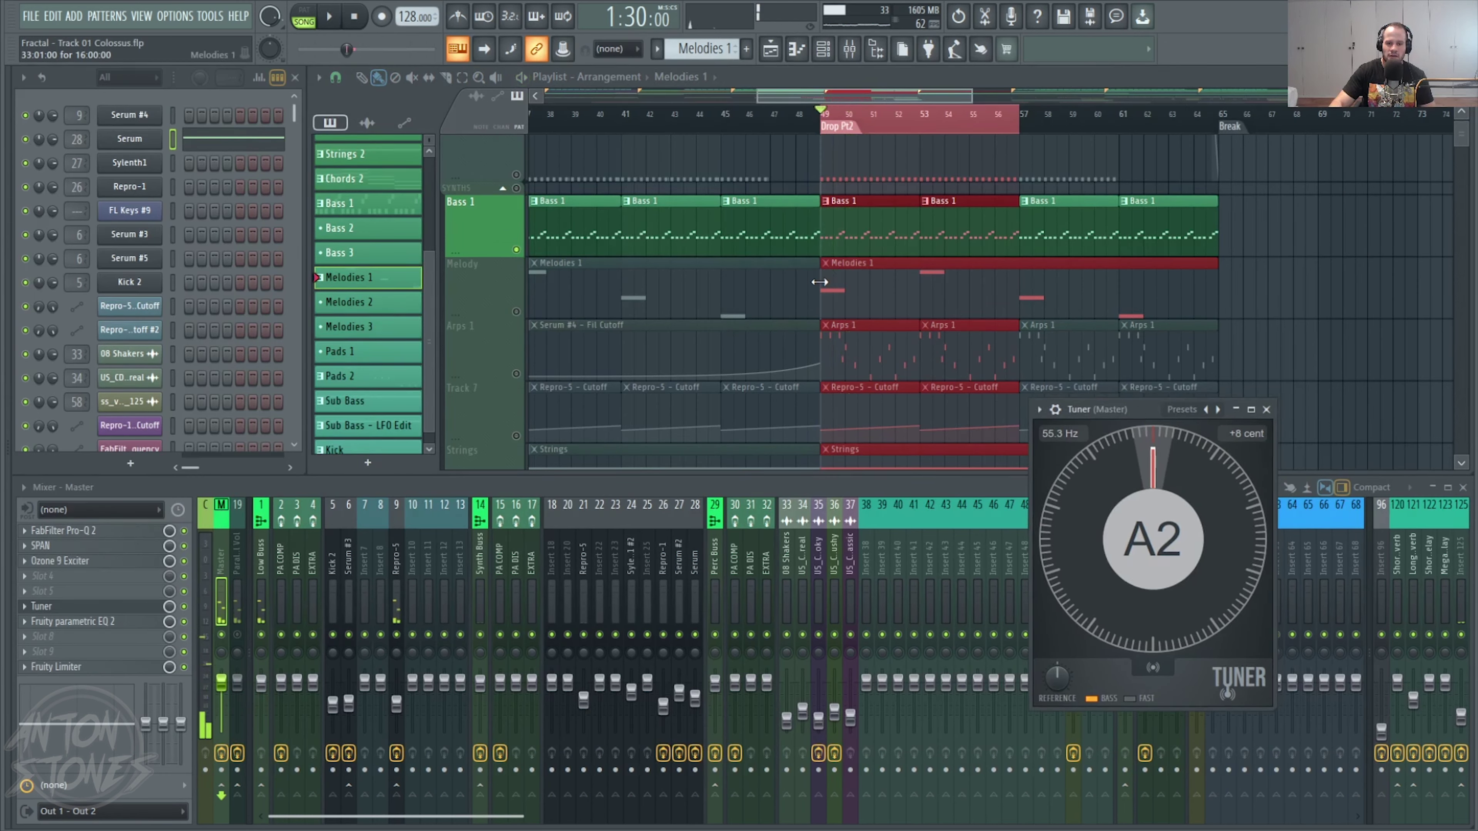
# - Solo the Arps 1 track, check its pitch in the Tuner during playback, and close the Tuner
pyautogui.keyDown('ctrl'); pyautogui.click(515, 374); pyautogui.keyUp('ctrl')
pyautogui.press('space')
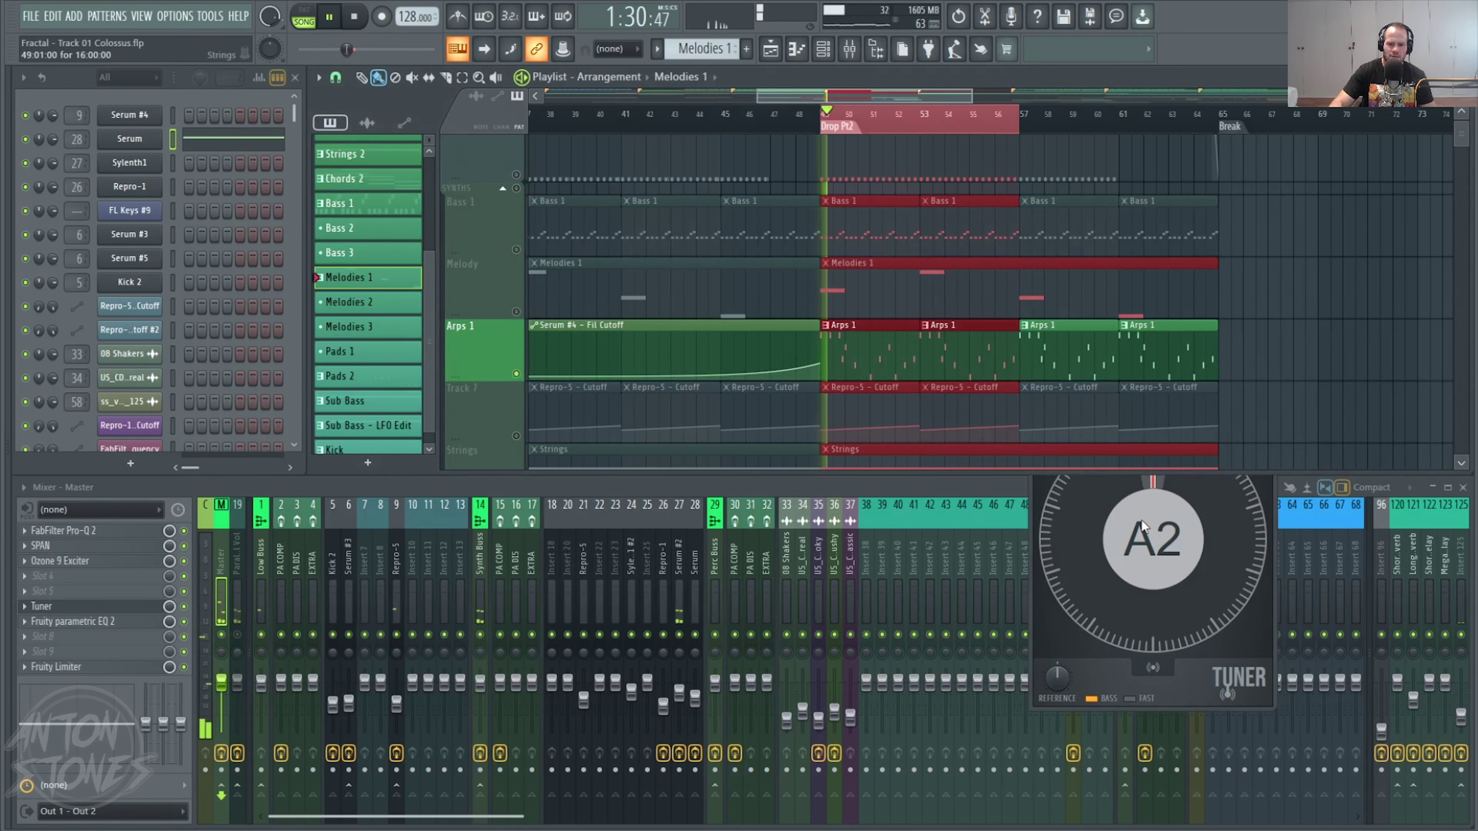
pyautogui.click(1089, 503)
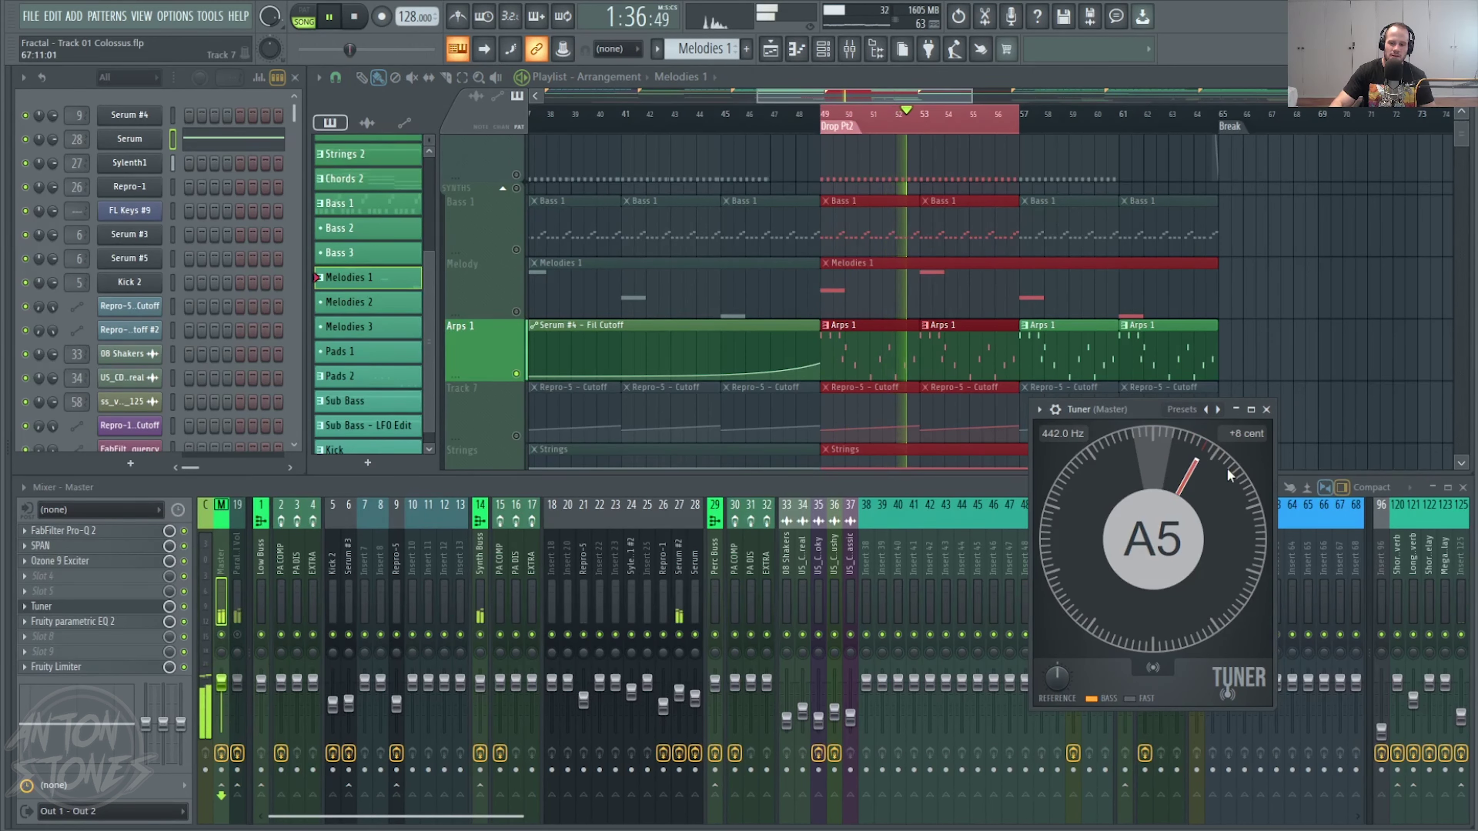
pyautogui.press('space')
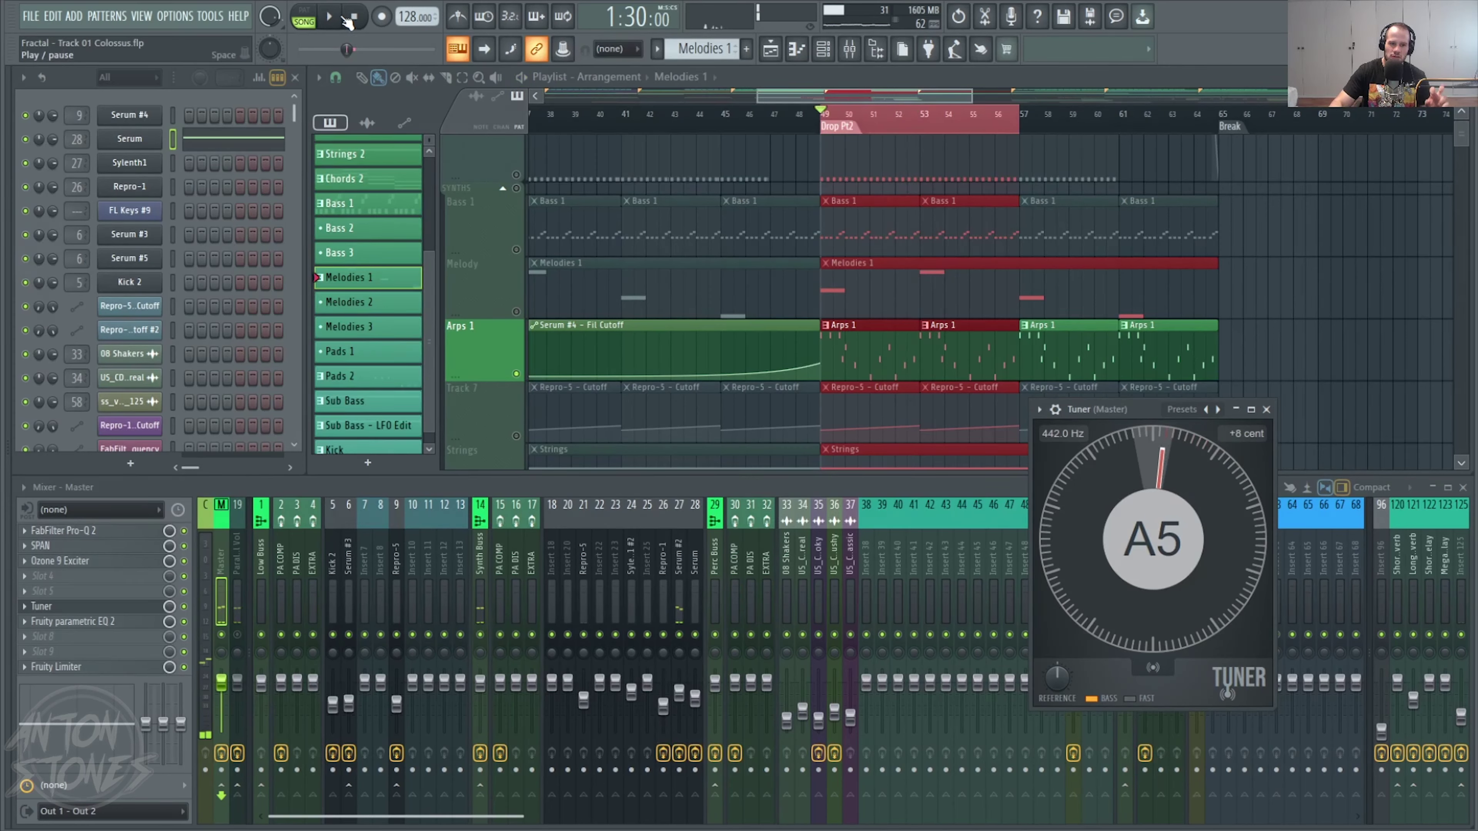
pyautogui.moveTo(1125, 409); pyautogui.dragTo(1083, 384)
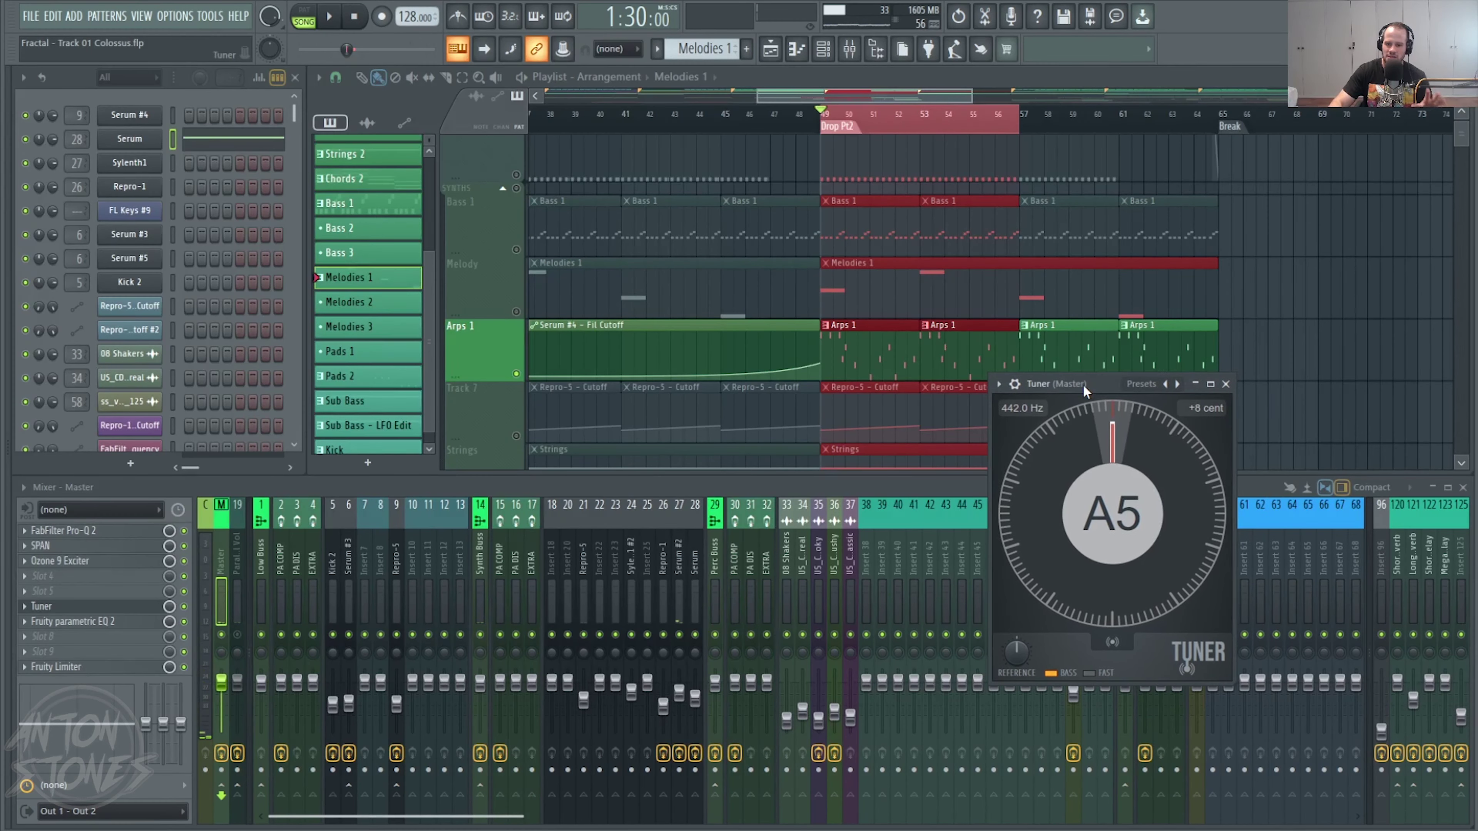
pyautogui.click(1226, 384)
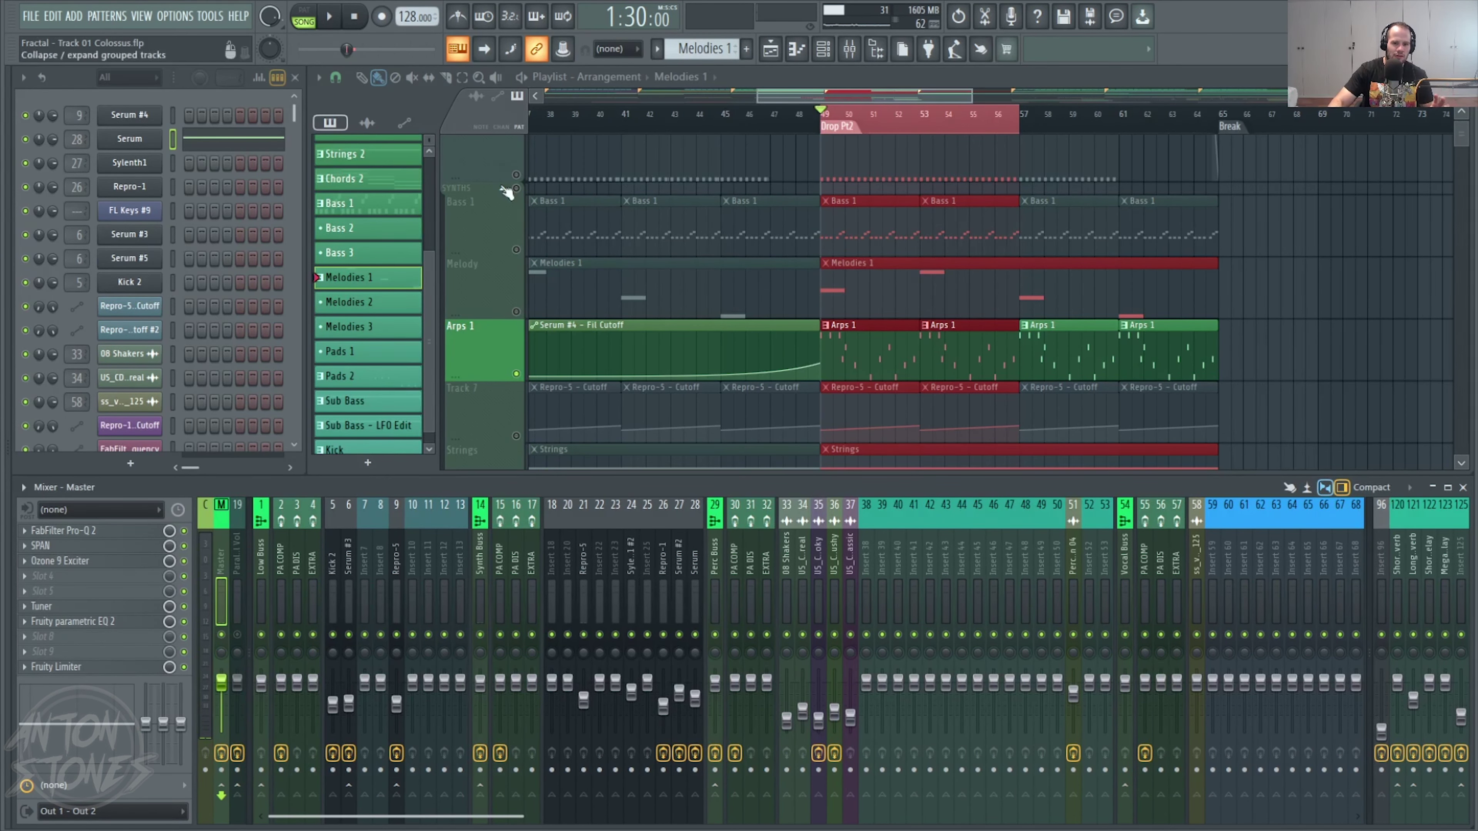
# - Solo and play the Main Kick track with the Tuner open on the Kick 2 mixer track
pyautogui.rightClick(515, 179)
pyautogui.press('space')
pyautogui.moveTo(795, 227); pyautogui.dragTo(841, 295)
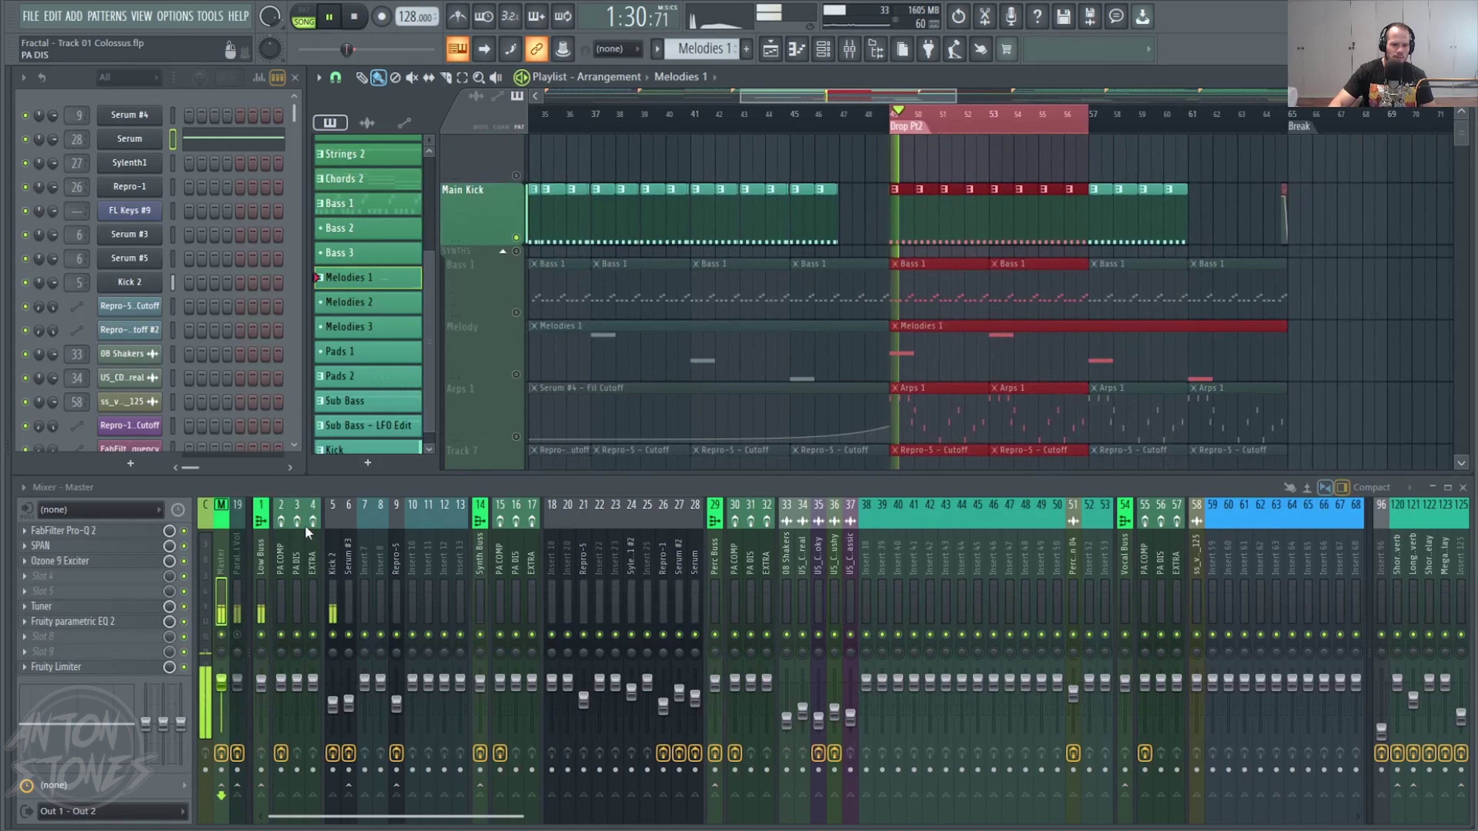
pyautogui.click(336, 550)
pyautogui.click(41, 591)
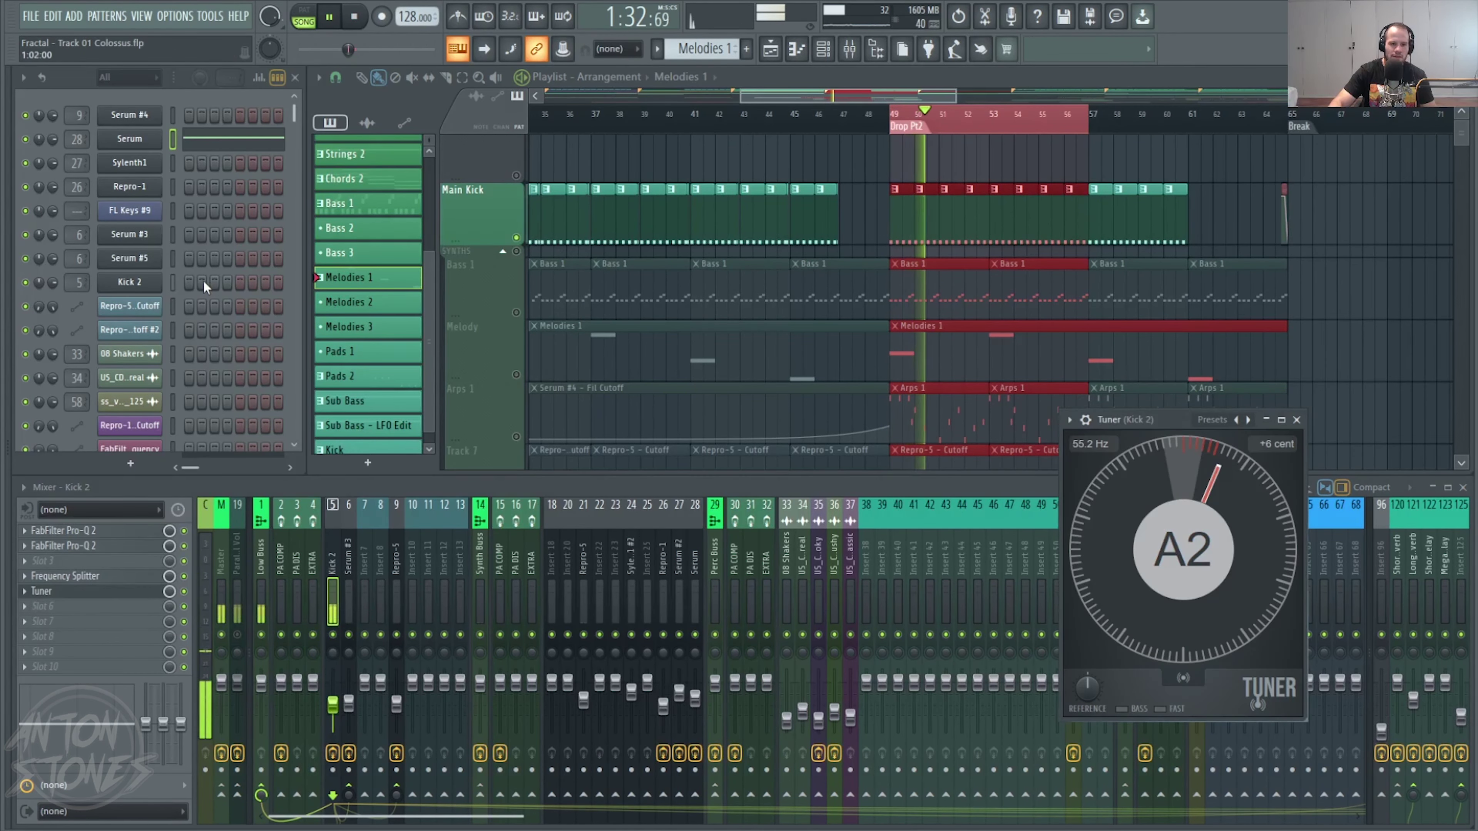
# - In the Kick 2 synth, lower the first pitch envelope node to about A#8 (7.459 kHz) and shift the fourth node slightly later
pyautogui.click(128, 282)
pyautogui.moveTo(815, 279); pyautogui.dragTo(613, 241)
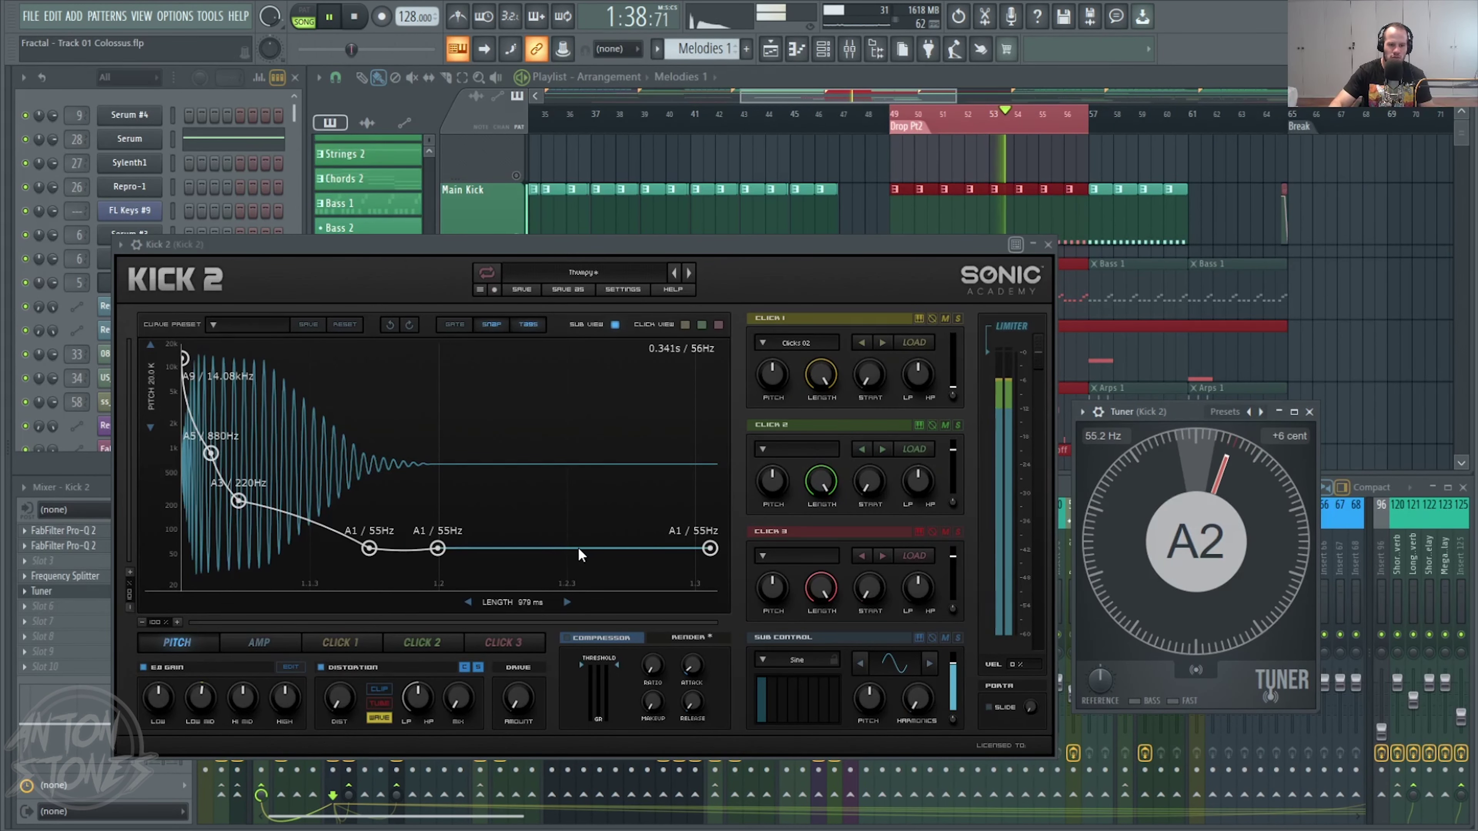
pyautogui.moveTo(369, 548)
pyautogui.mouseDown()
pyautogui.moveTo(379, 489)
pyautogui.moveTo(372, 549)
pyautogui.mouseUp()
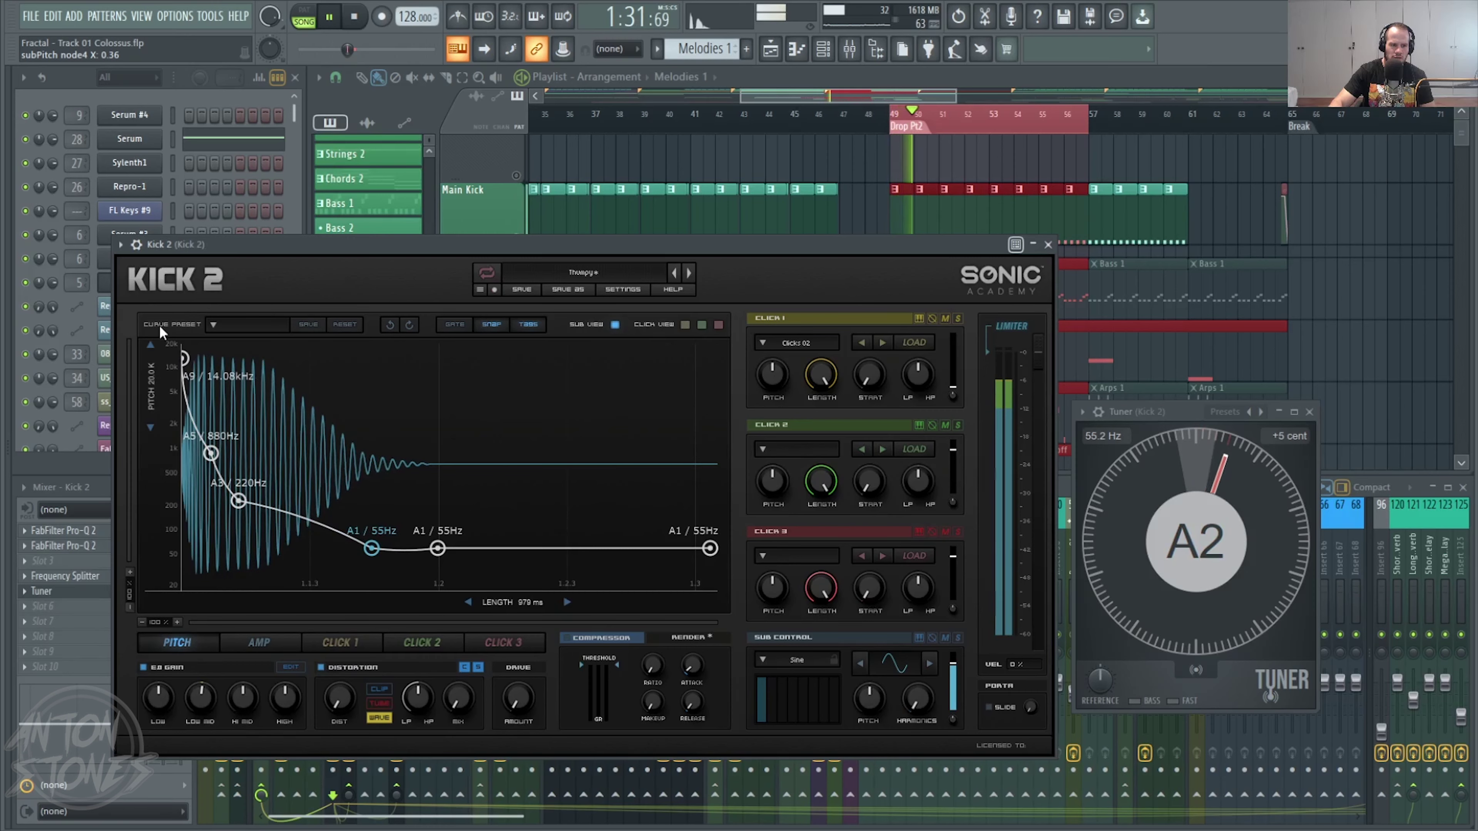
pyautogui.moveTo(185, 361); pyautogui.dragTo(152, 381)
pyautogui.press('space')
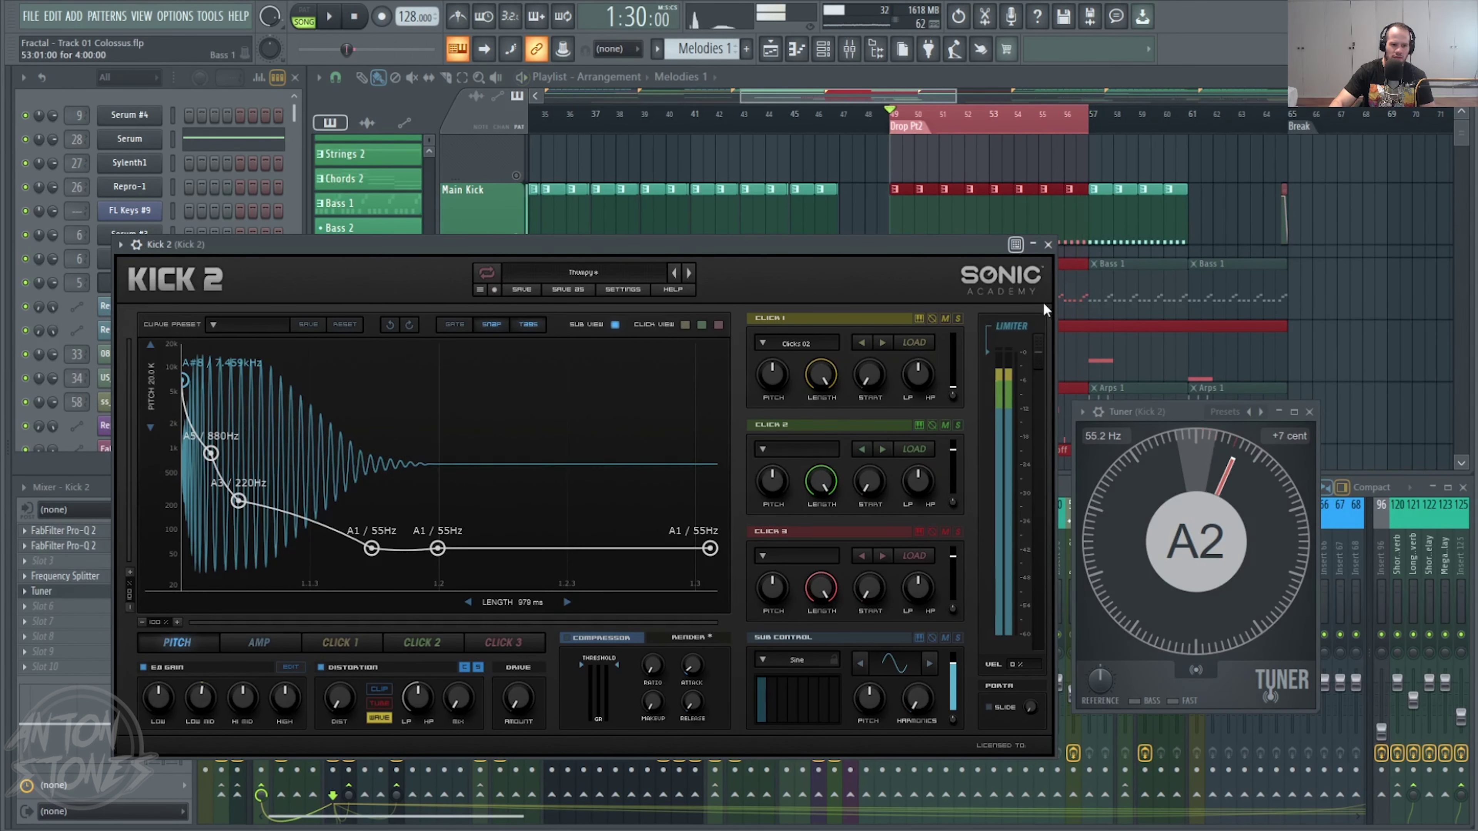
pyautogui.click(1048, 245)
pyautogui.click(1311, 412)
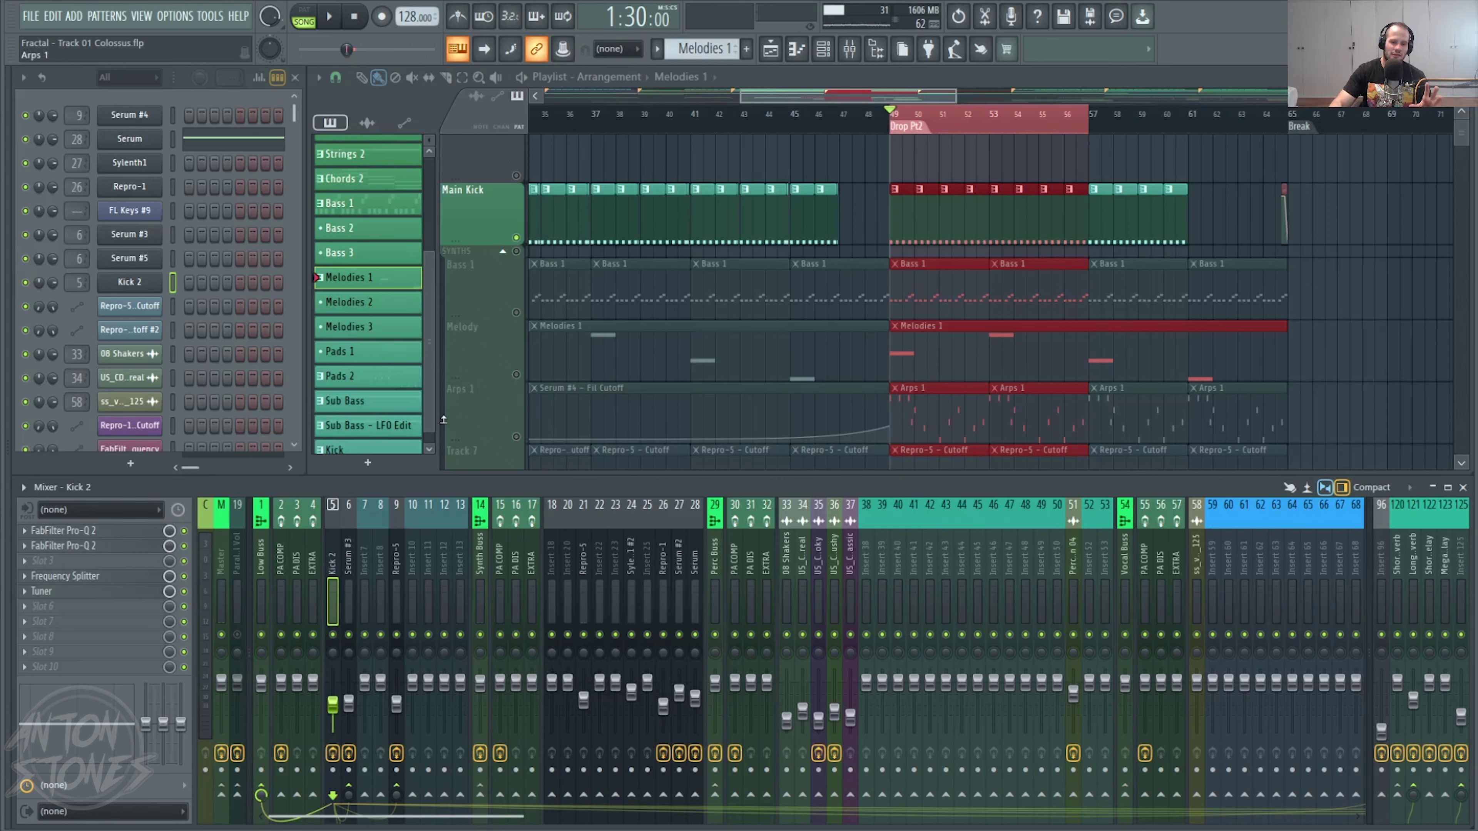
# - Save the project and examine the playing kick's spectrum in the Master track's Fruity parametric EQ 2
pyautogui.click(224, 543)
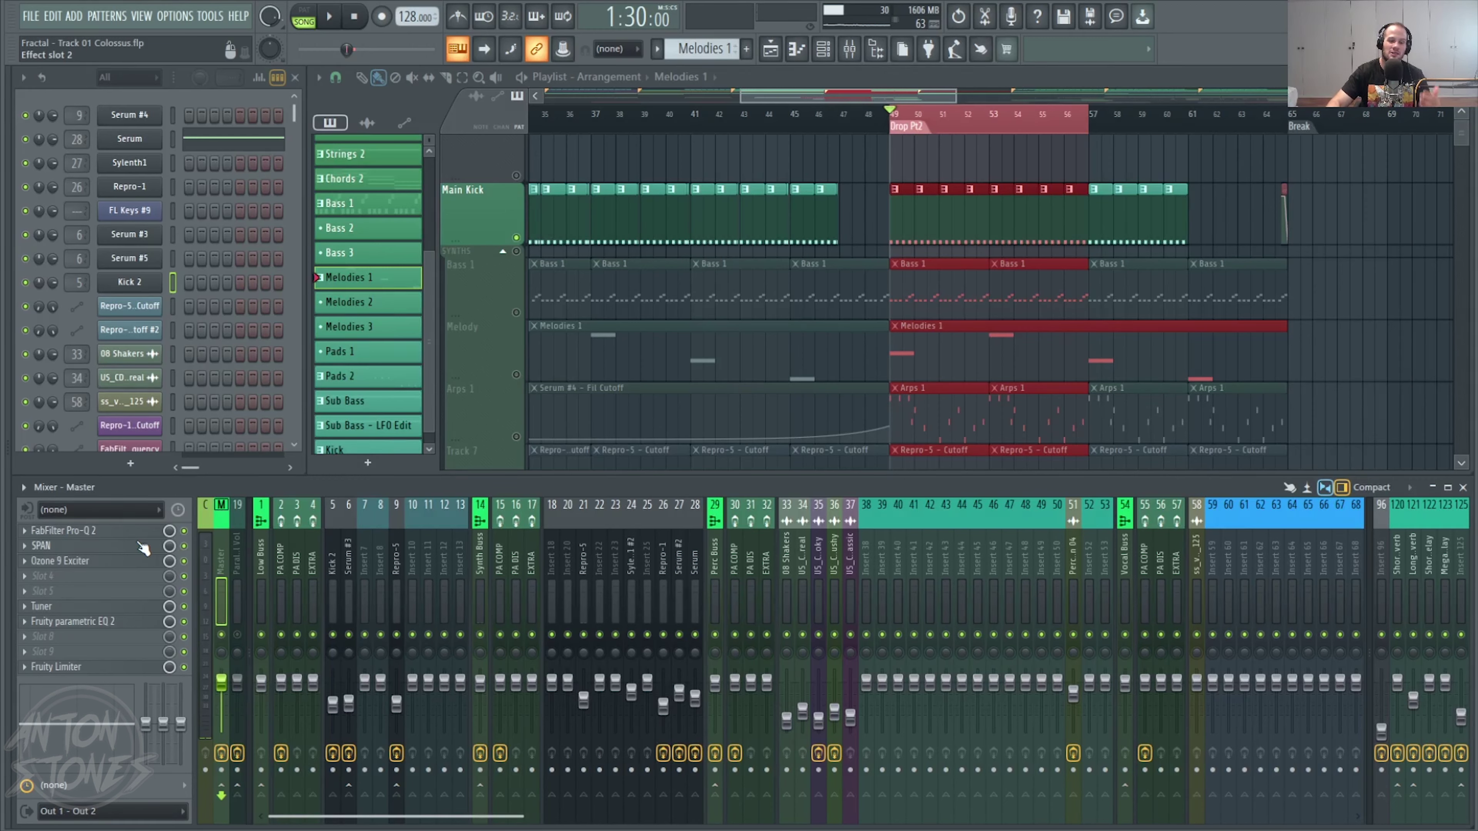
pyautogui.hotkey('ctrl', 's')
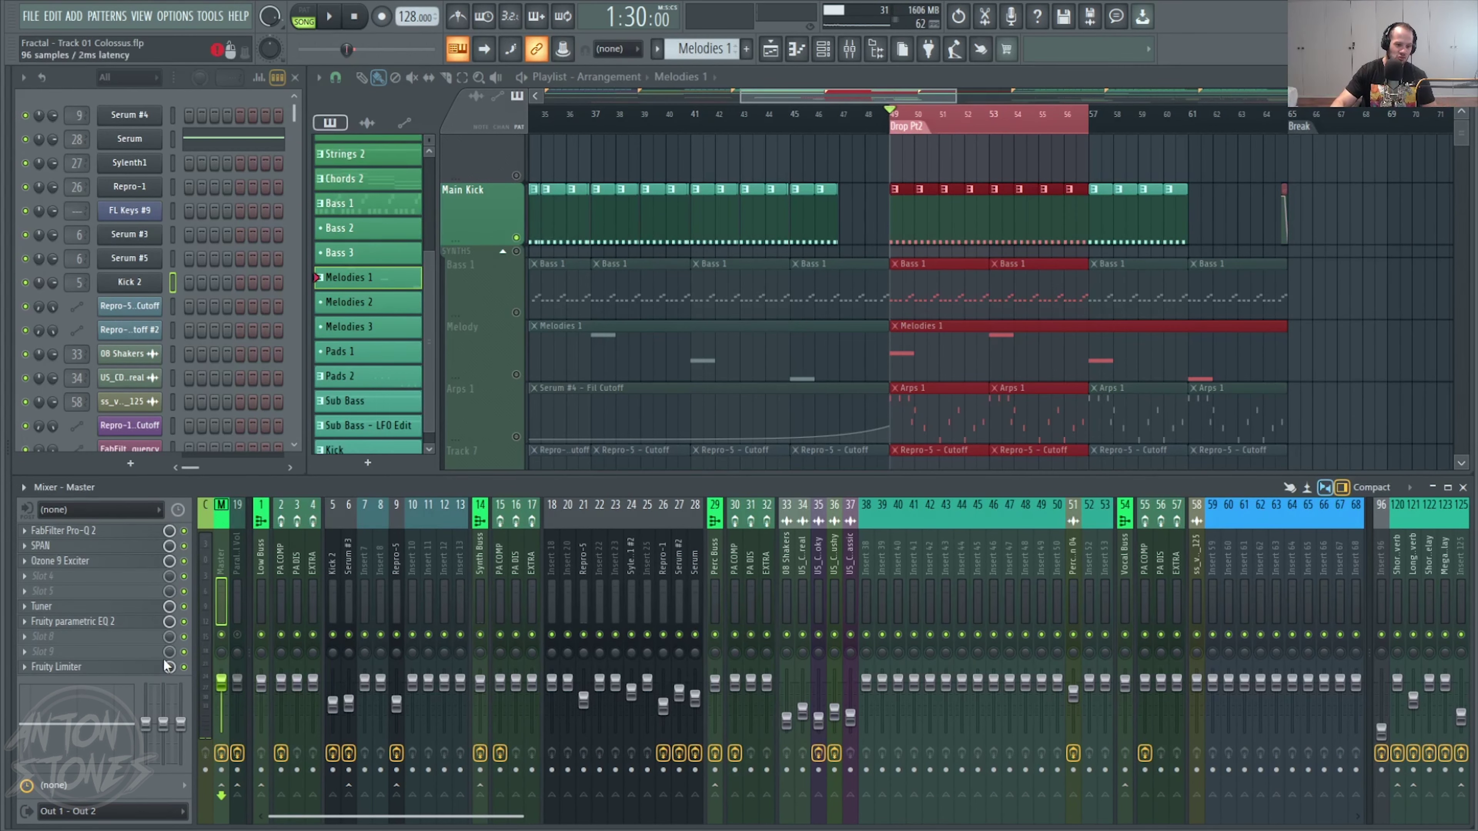
pyautogui.click(133, 623)
pyautogui.moveTo(926, 189); pyautogui.dragTo(716, 348)
pyautogui.press('space')
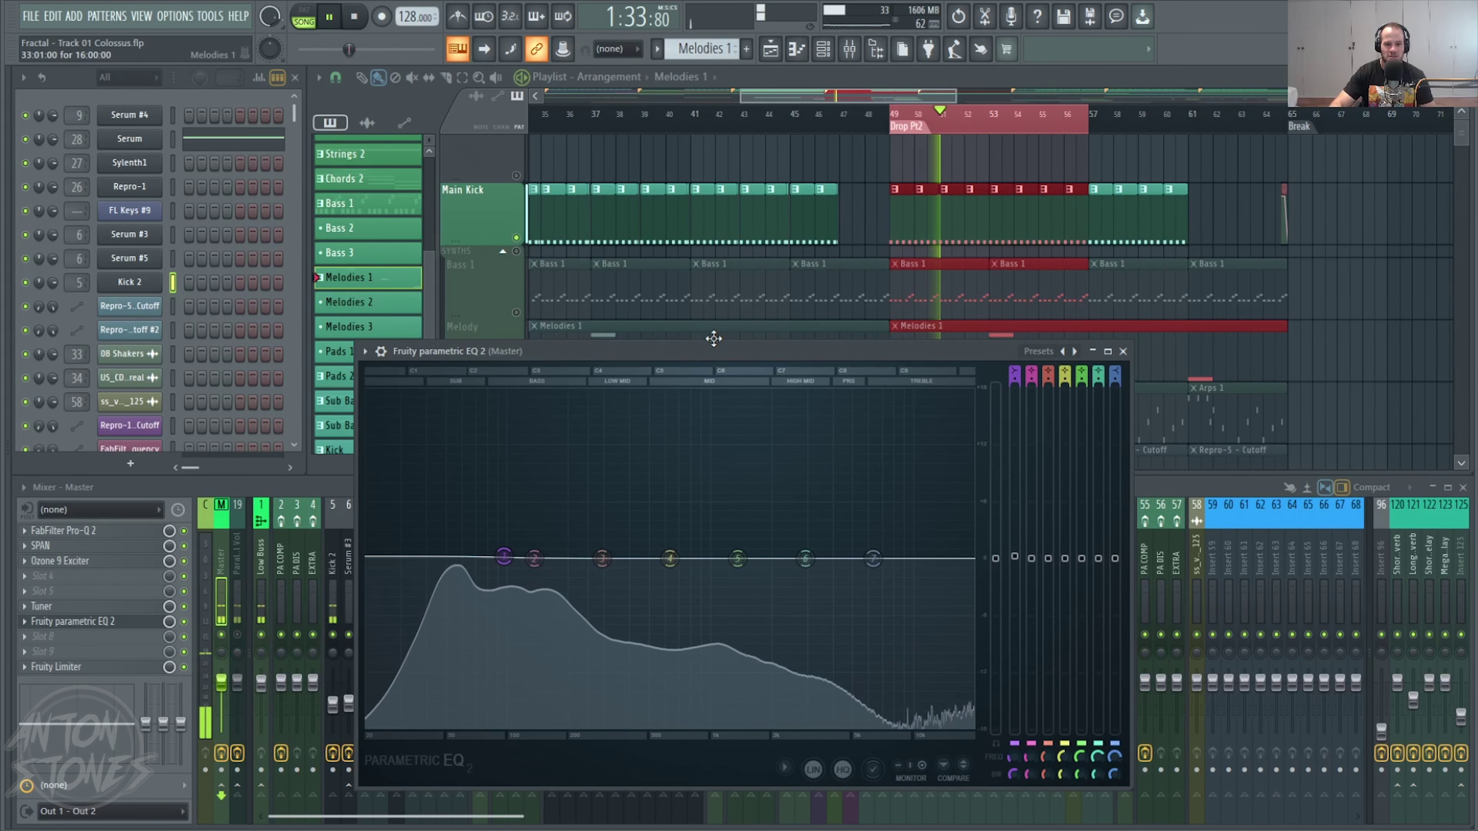
pyautogui.moveTo(711, 350); pyautogui.dragTo(691, 325)
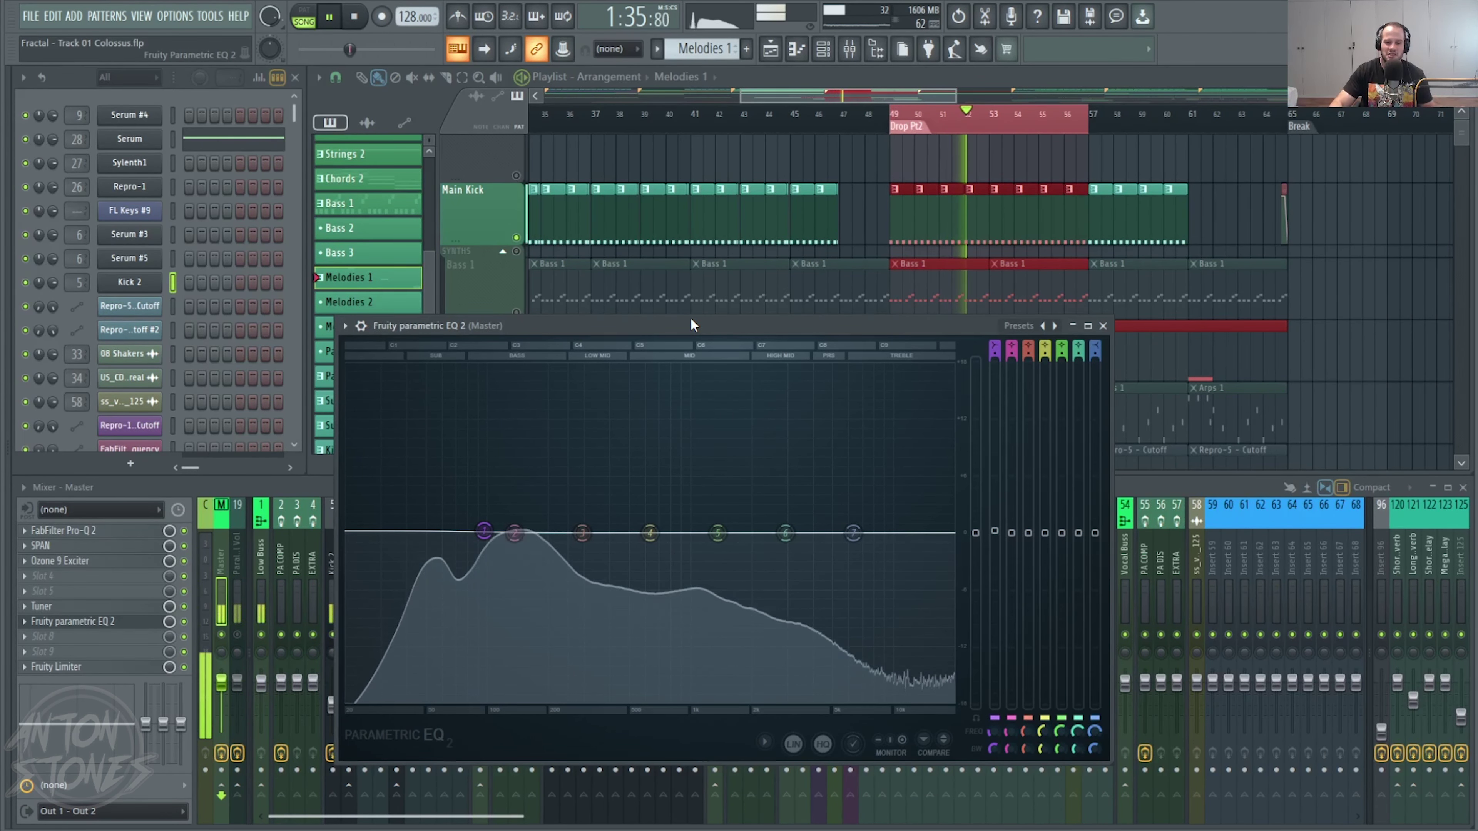
pyautogui.moveTo(691, 319); pyautogui.dragTo(669, 310)
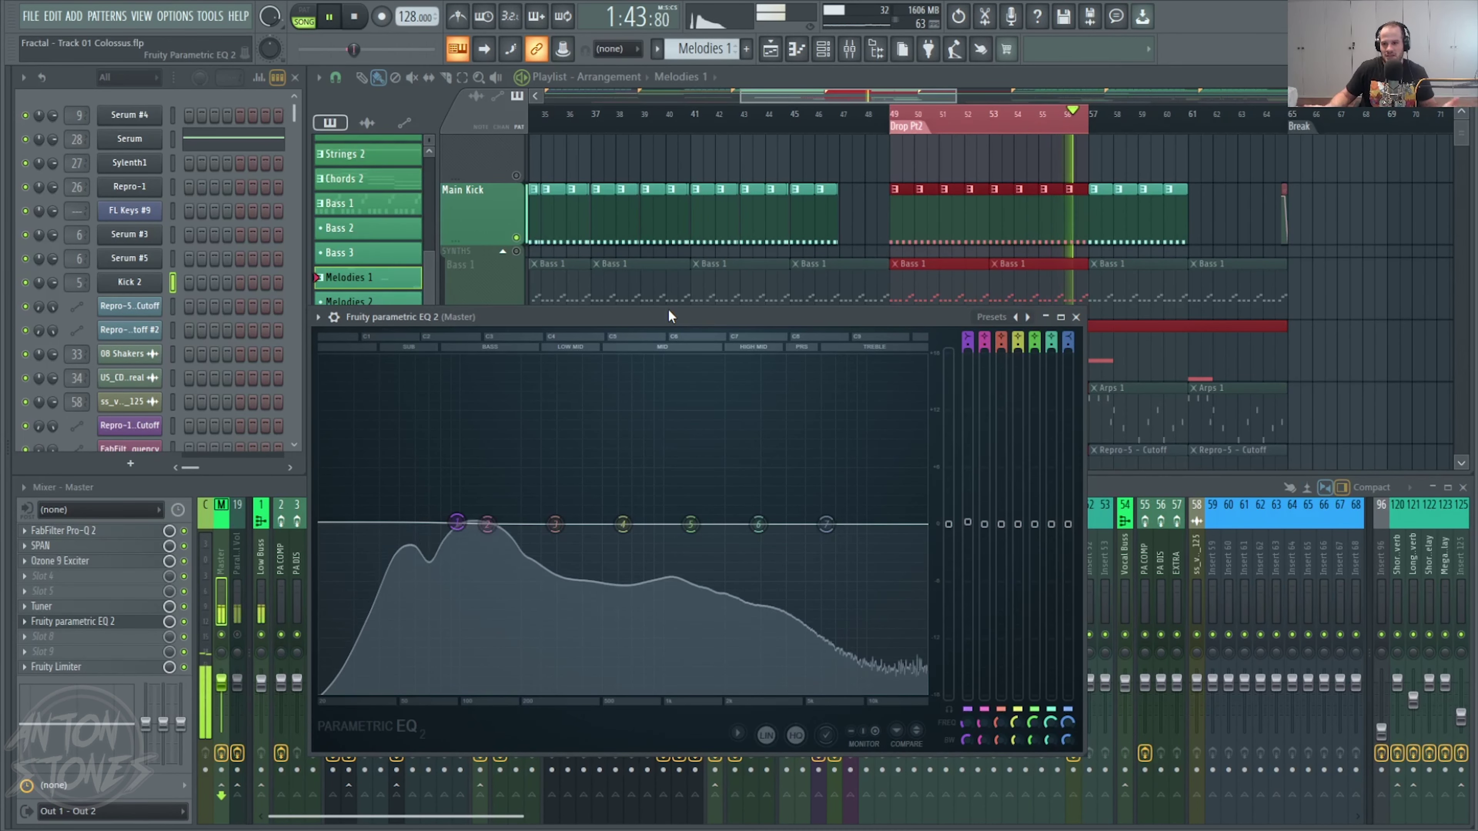
# - Move the Master's Fruity parametric EQ 2 window higher while viewing the kick's spectrum, and stop playback
pyautogui.moveTo(669, 311); pyautogui.dragTo(674, 301)
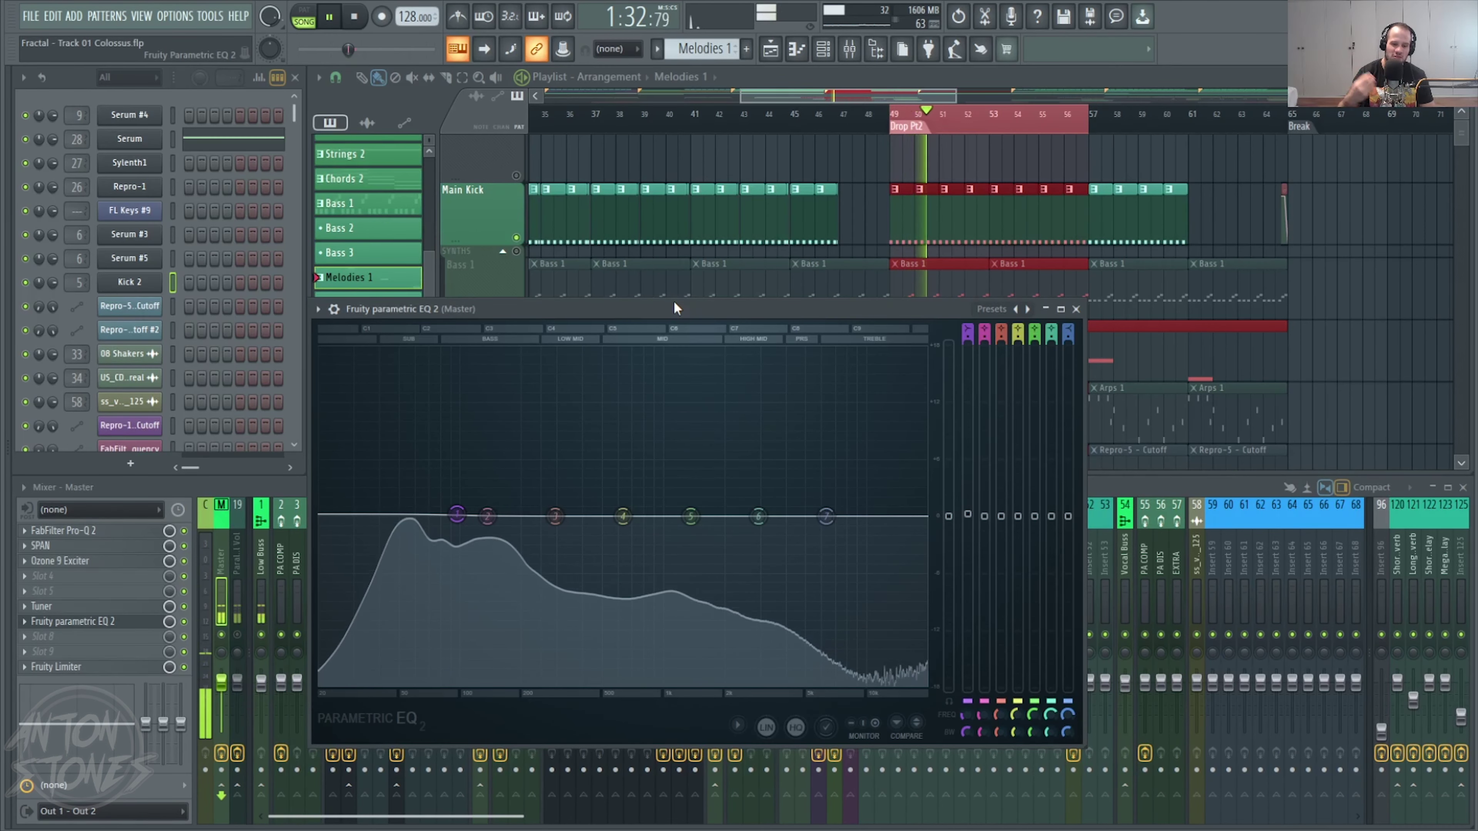
pyautogui.moveTo(674, 303); pyautogui.dragTo(711, 289)
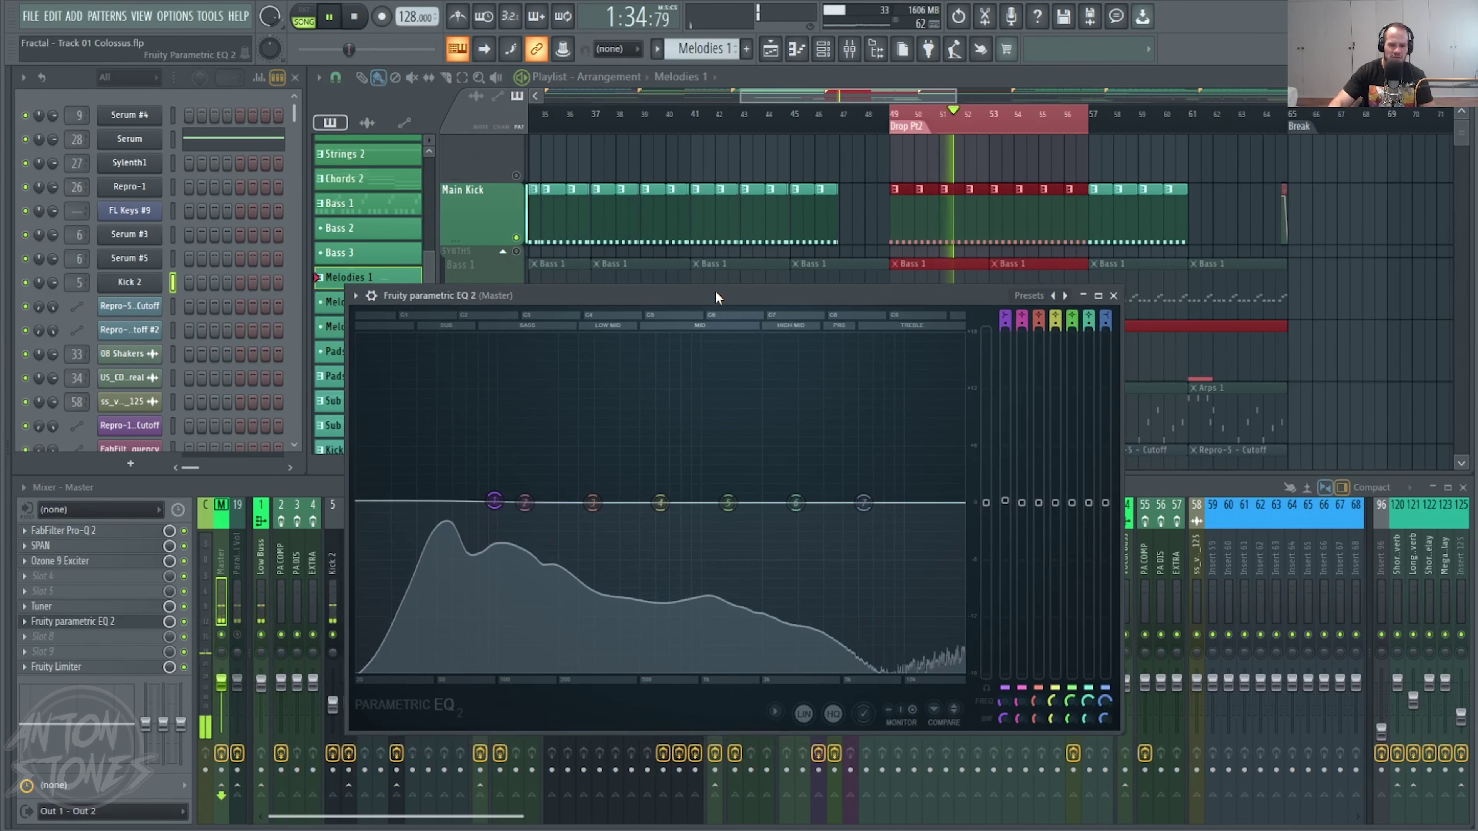
pyautogui.press('space')
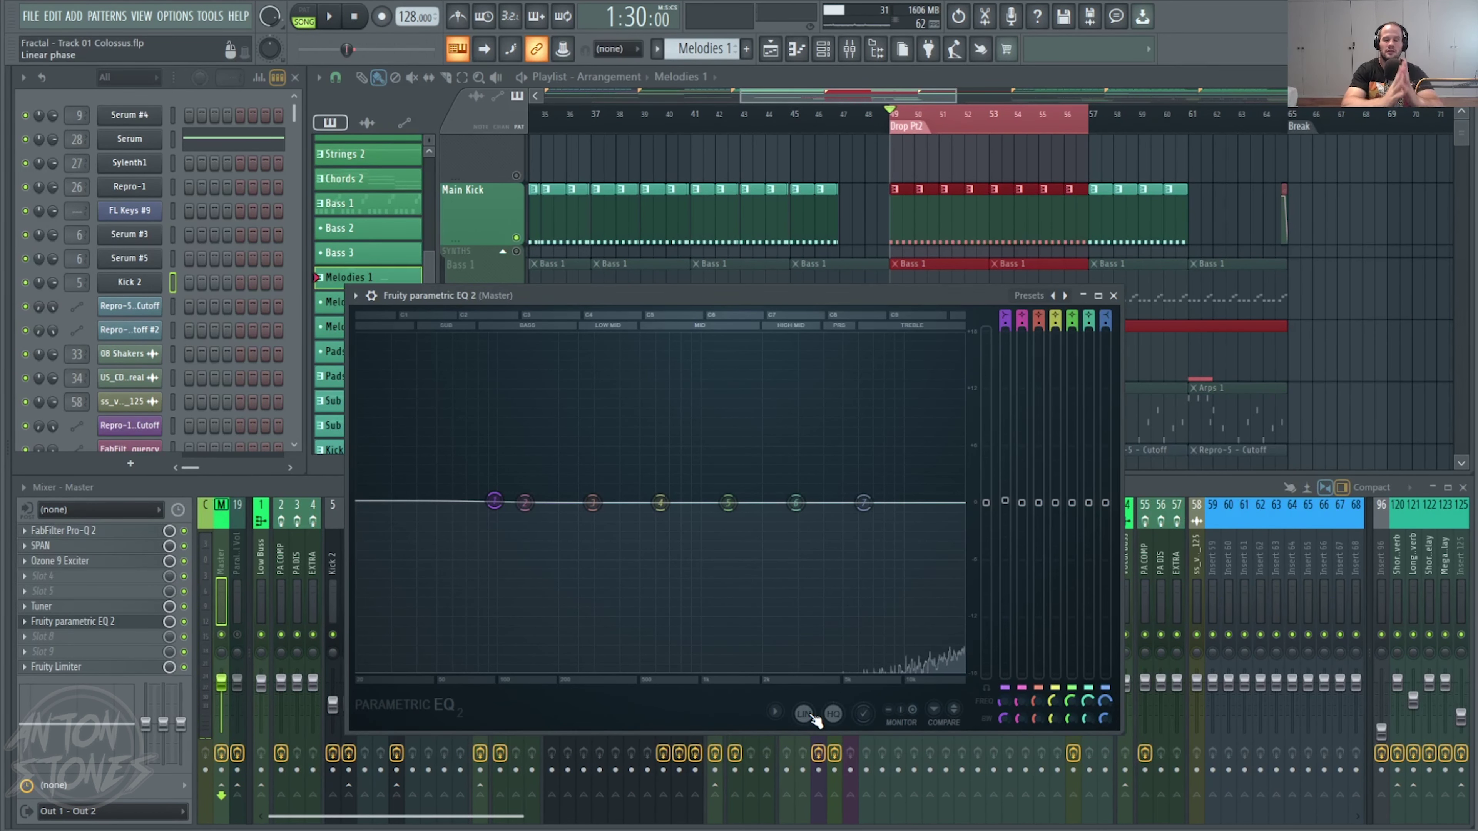
# - Open the Master's FabFilter Pro-Q 2 beside the Fruity parametric EQ 2 and compare how both analyzers show the kick
pyautogui.moveTo(764, 297); pyautogui.dragTo(490, 113)
pyautogui.click(993, 491)
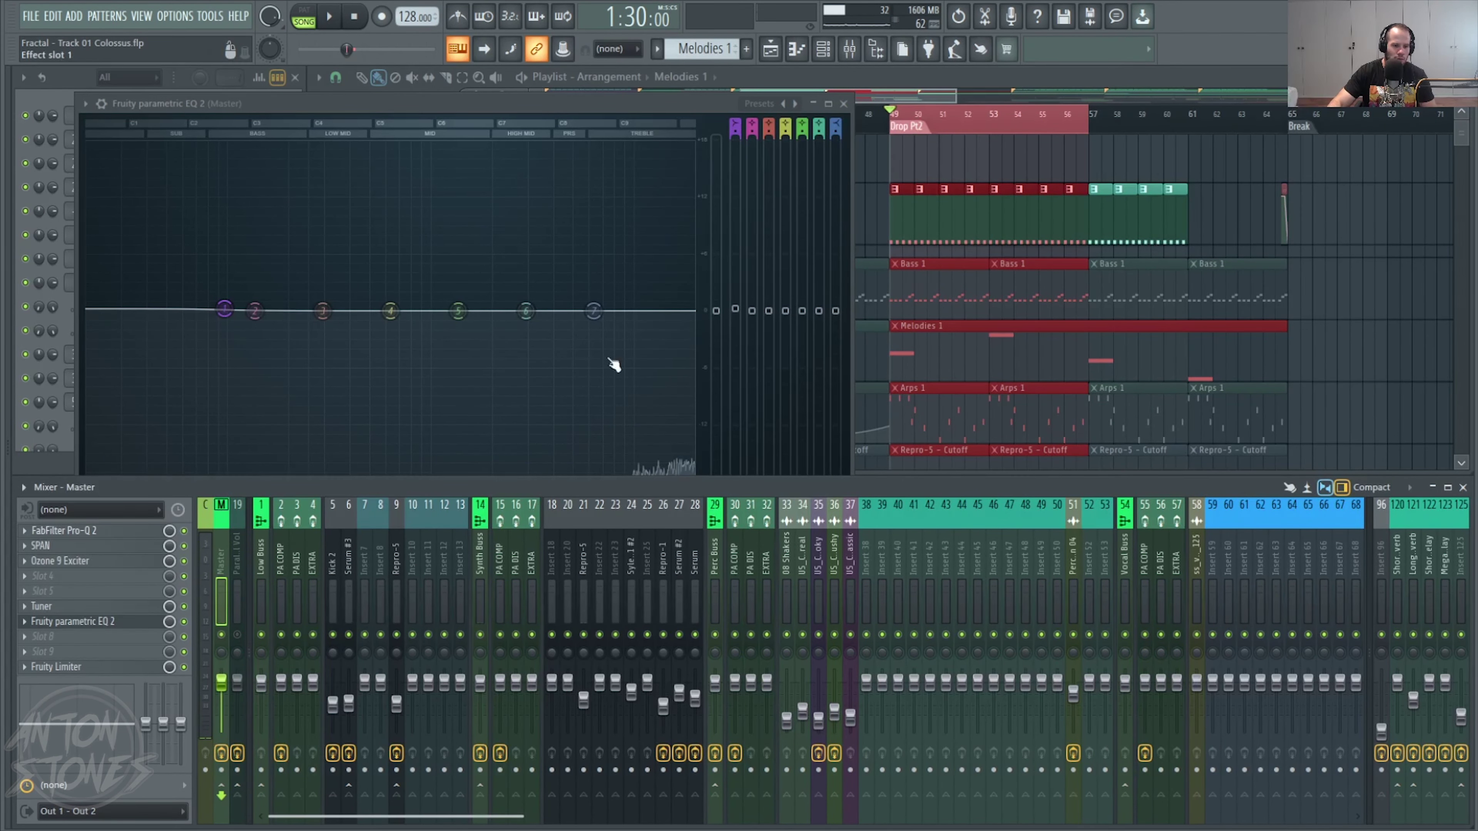
pyautogui.moveTo(753, 208); pyautogui.dragTo(994, 362)
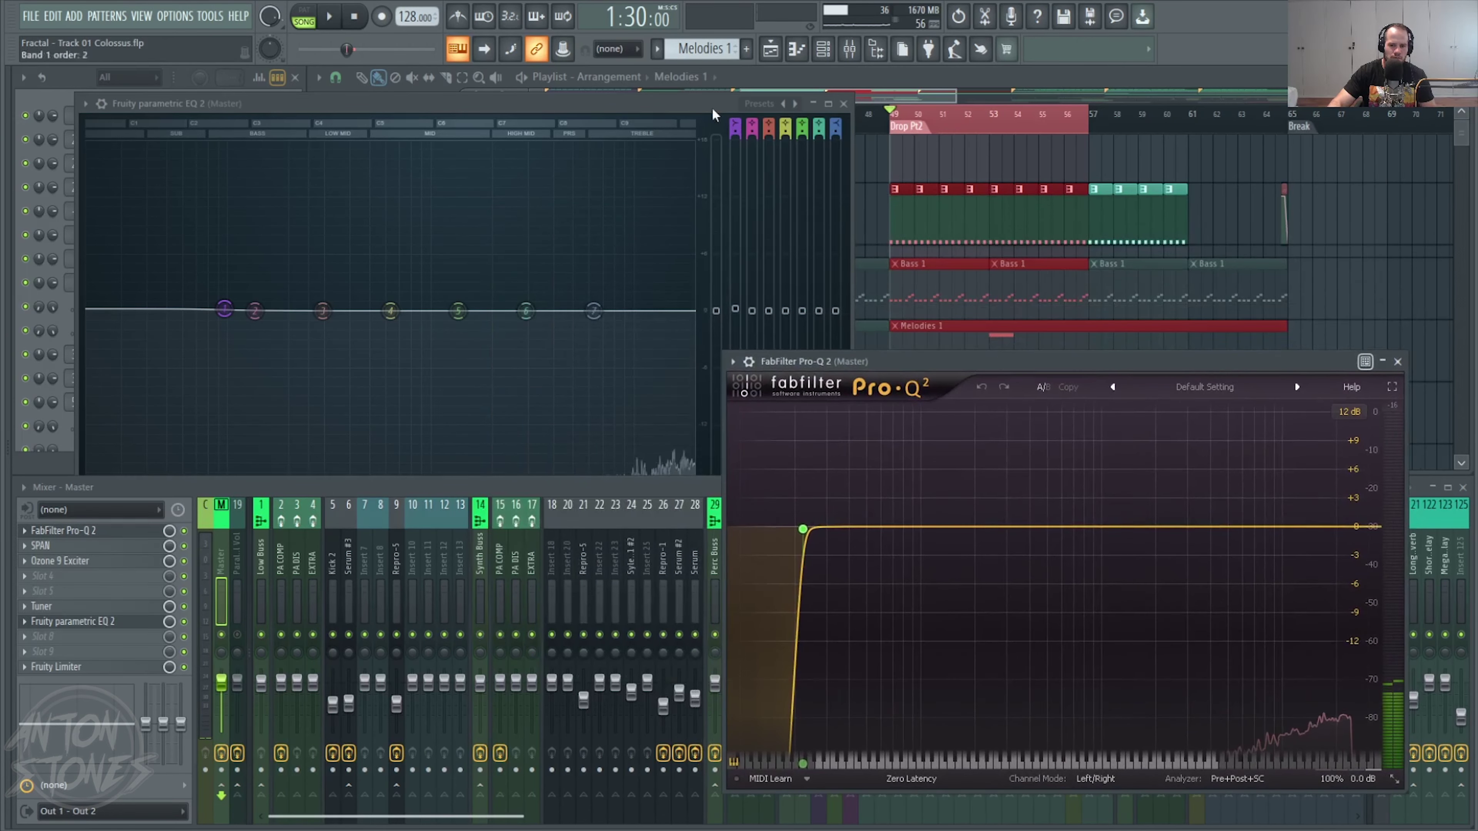
pyautogui.moveTo(561, 103); pyautogui.dragTo(529, 116)
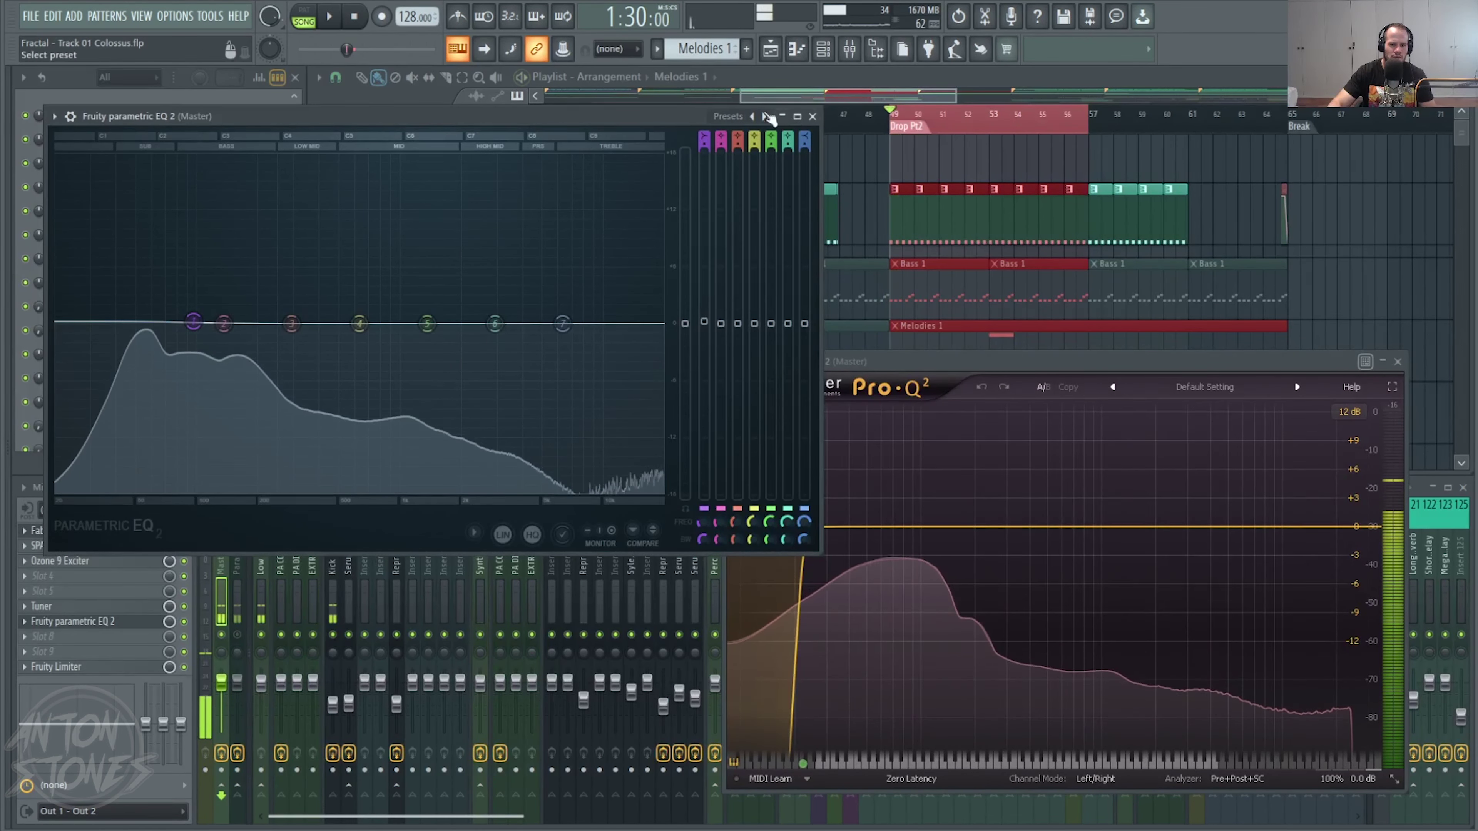
pyautogui.moveTo(413, 119); pyautogui.dragTo(477, 349)
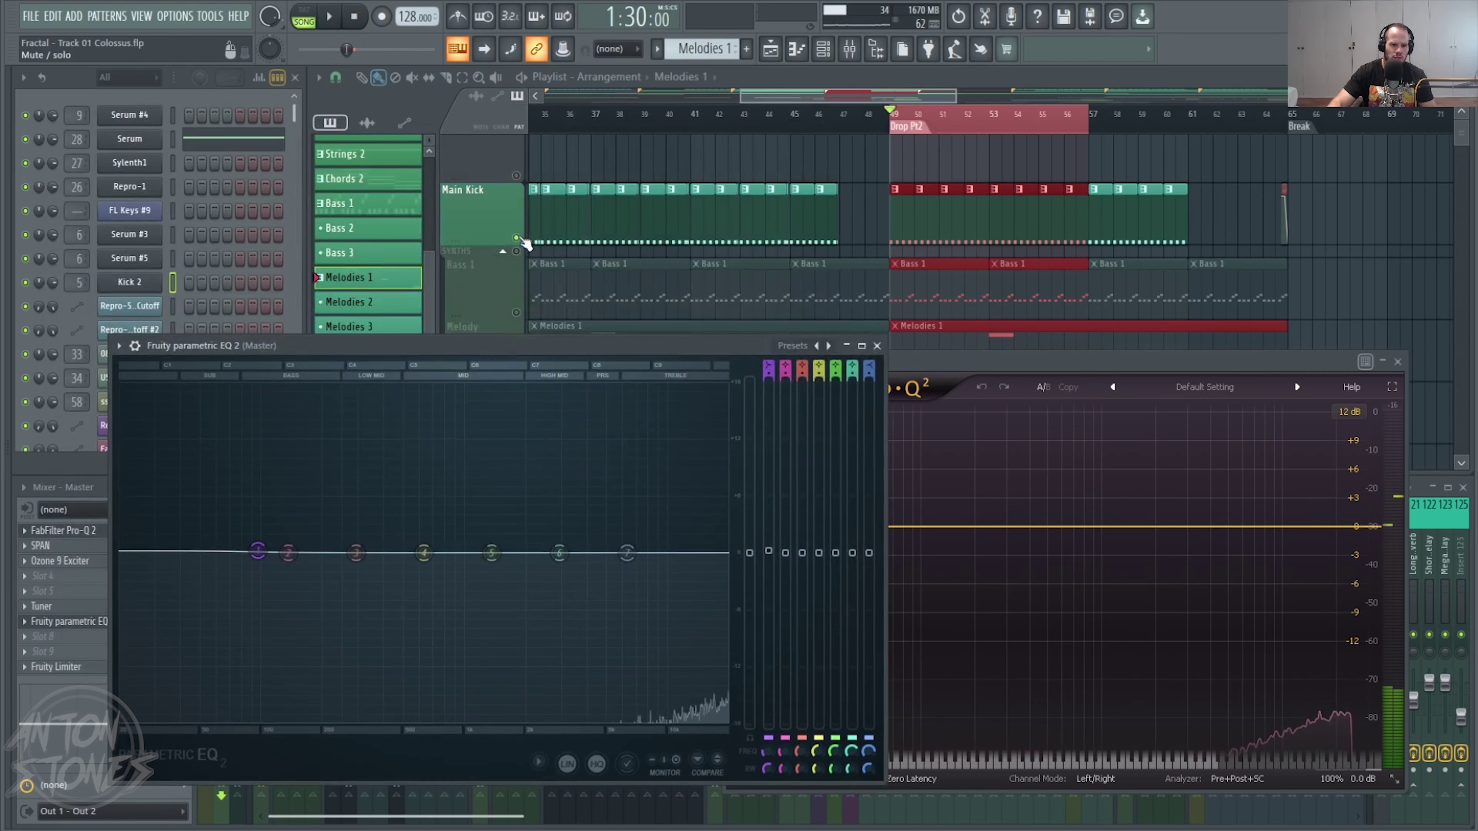
# - Unsolo the Main Kick track, arrange both EQ windows side by side, and play the full mix
pyautogui.rightClick(520, 238)
pyautogui.rightClick(518, 238)
pyautogui.moveTo(279, 346); pyautogui.dragTo(174, 143)
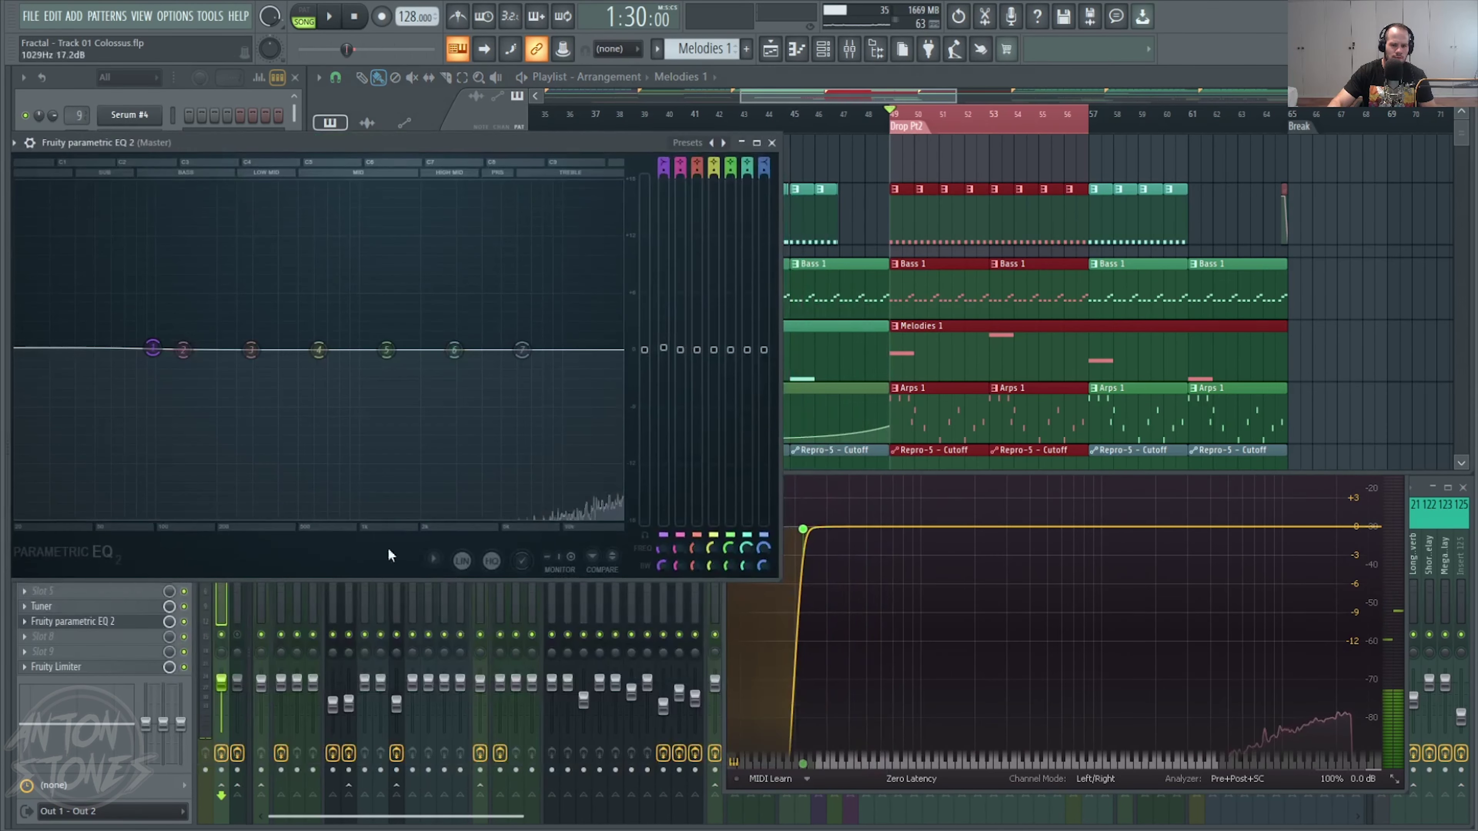
pyautogui.click(724, 606)
pyautogui.moveTo(944, 365); pyautogui.dragTo(954, 348)
pyautogui.press('space')
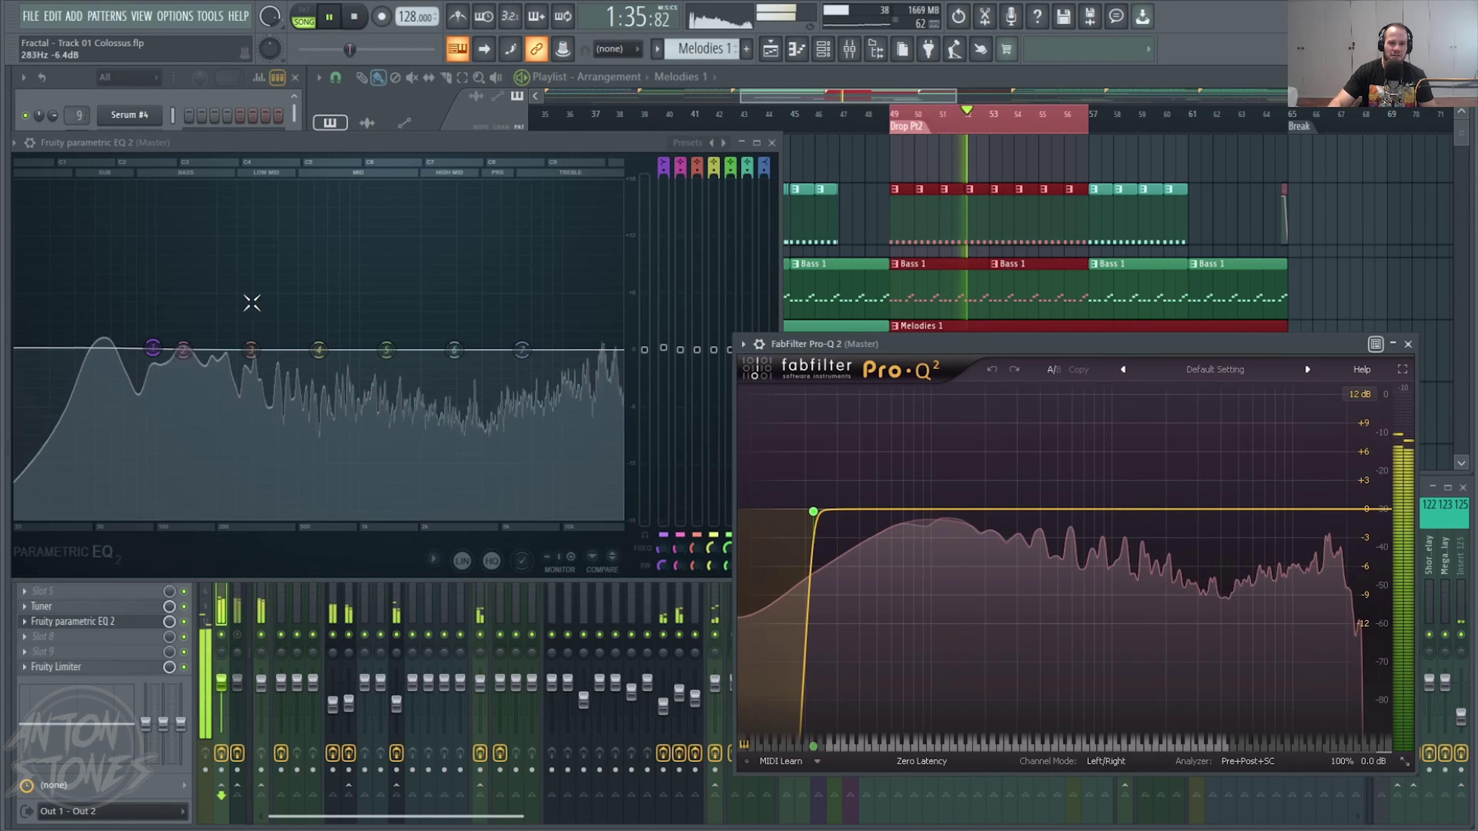
pyautogui.moveTo(460, 146); pyautogui.dragTo(479, 138)
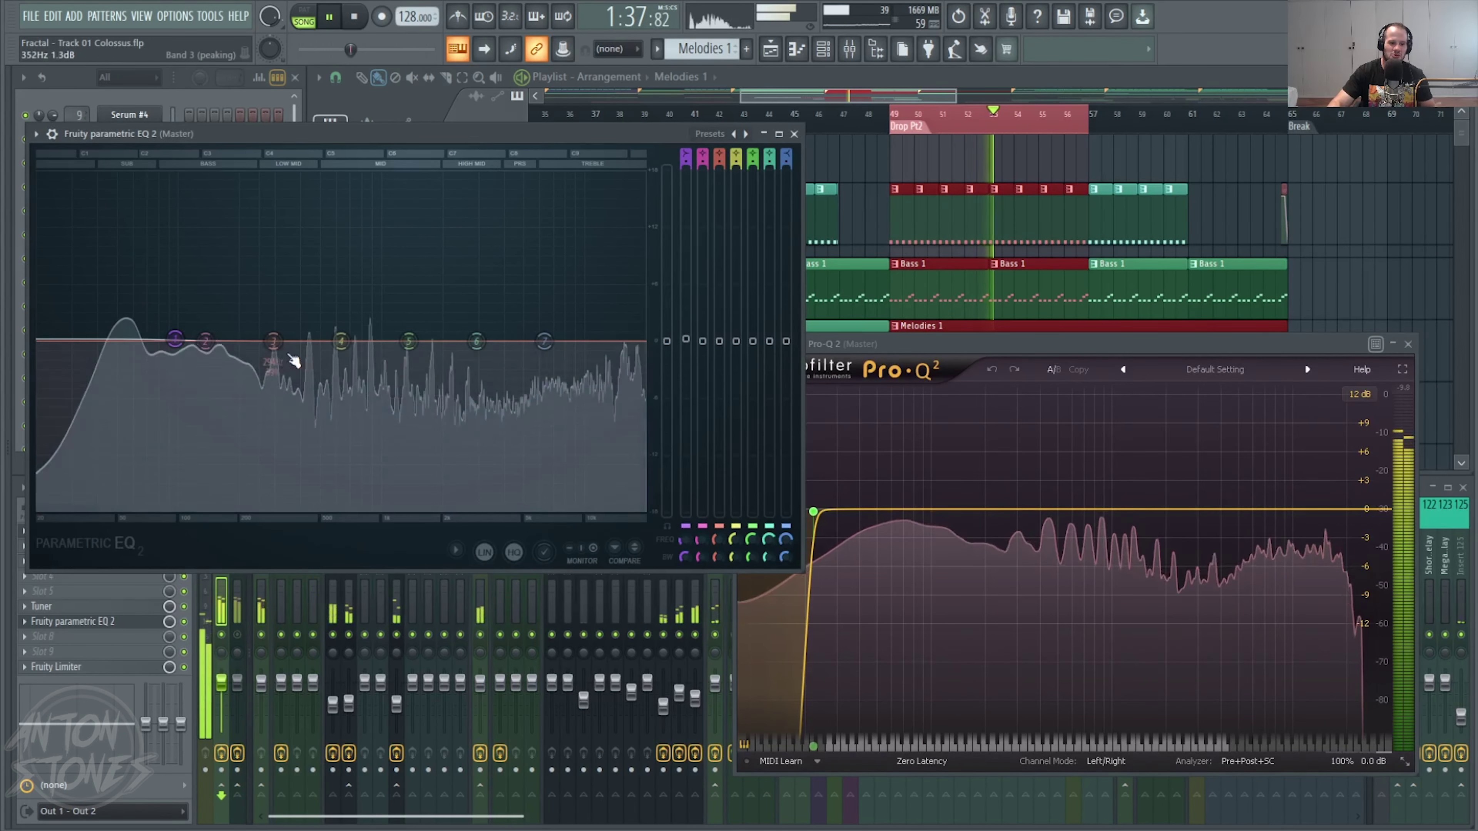
# - In Fruity parametric EQ 2, move band 1 down to the lowest frequencies, bring its gain back near 0 dB, and stop playback
pyautogui.moveTo(175, 338); pyautogui.dragTo(90, 505)
pyautogui.rightClick(84, 340)
pyautogui.click(87, 342)
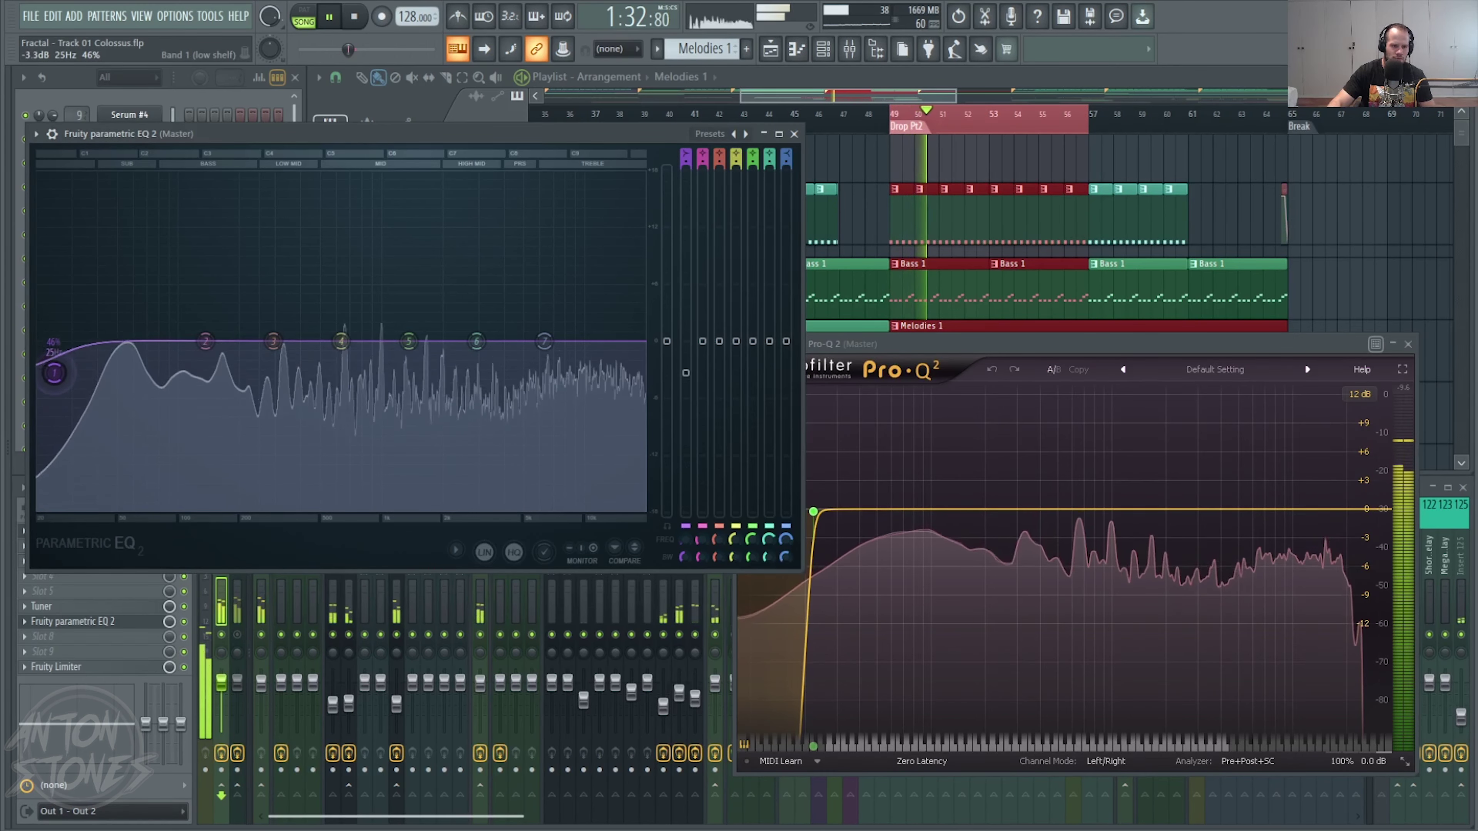
pyautogui.moveTo(54, 372); pyautogui.dragTo(63, 337)
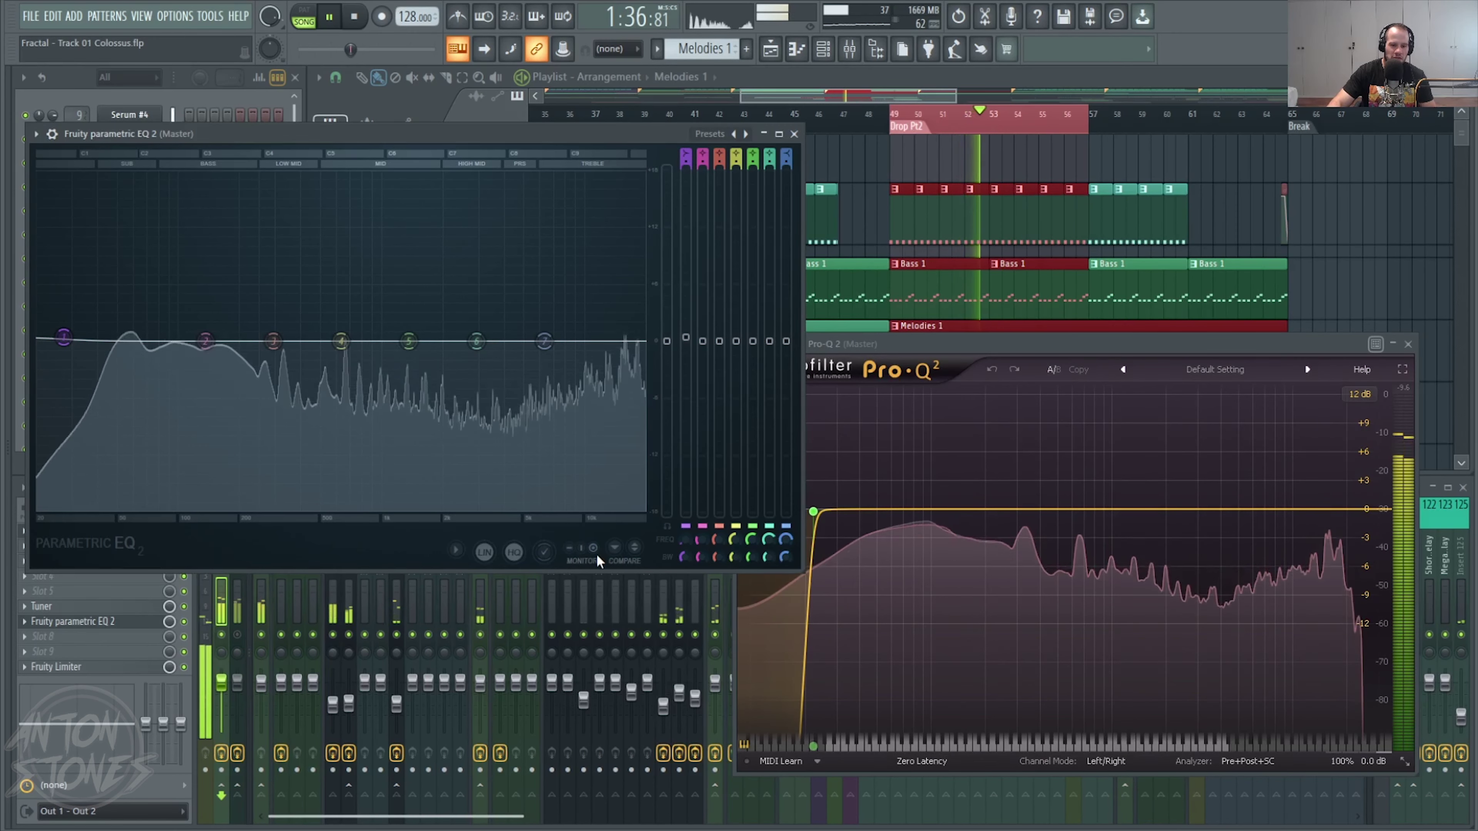
pyautogui.press('space')
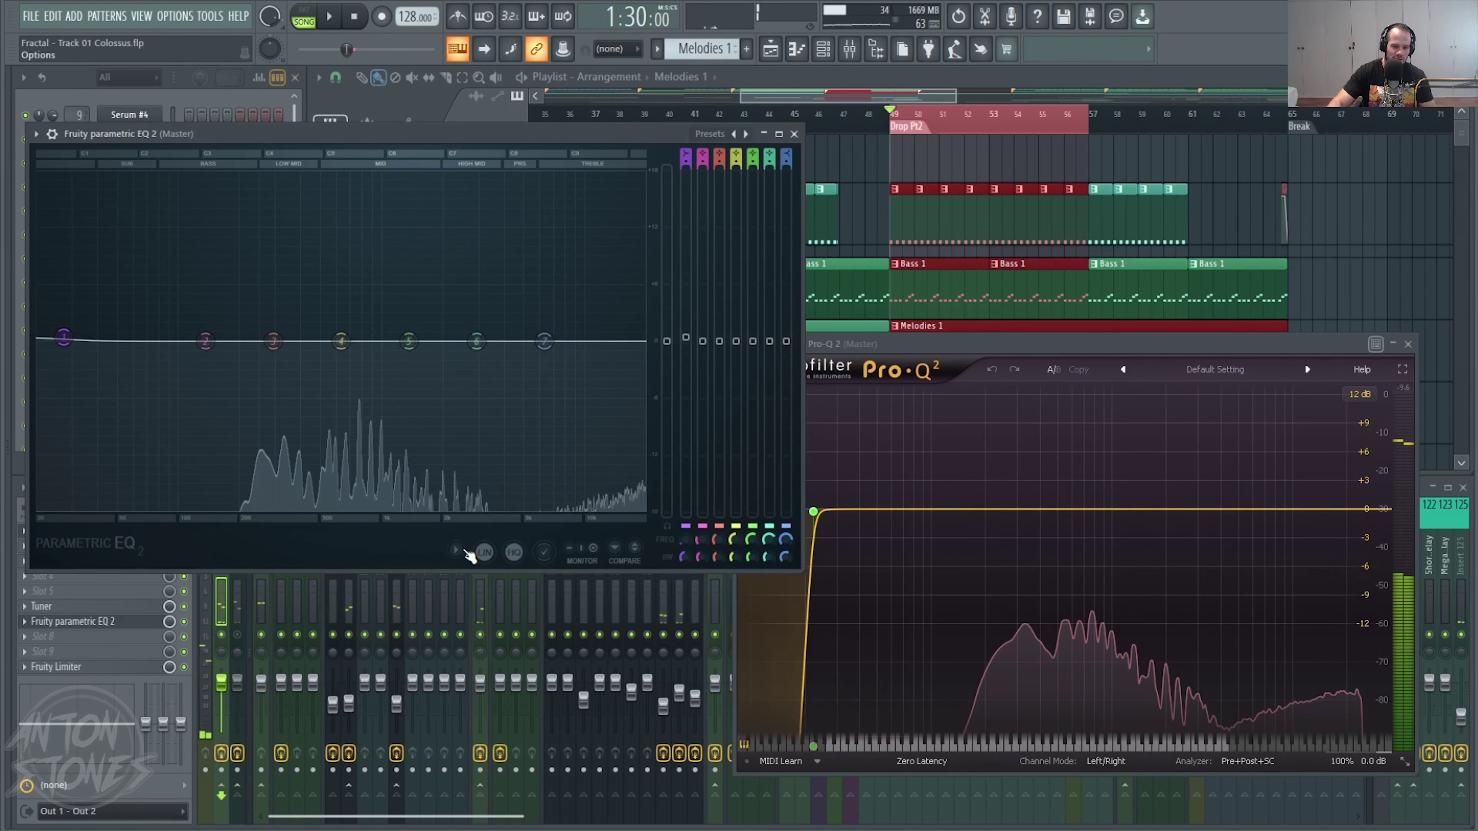
# - Set the Fruity parametric EQ 2 histogram range to -120dB, play the mix, and switch the histogram off and on again
pyautogui.click(465, 551)
pyautogui.moveTo(536, 666)
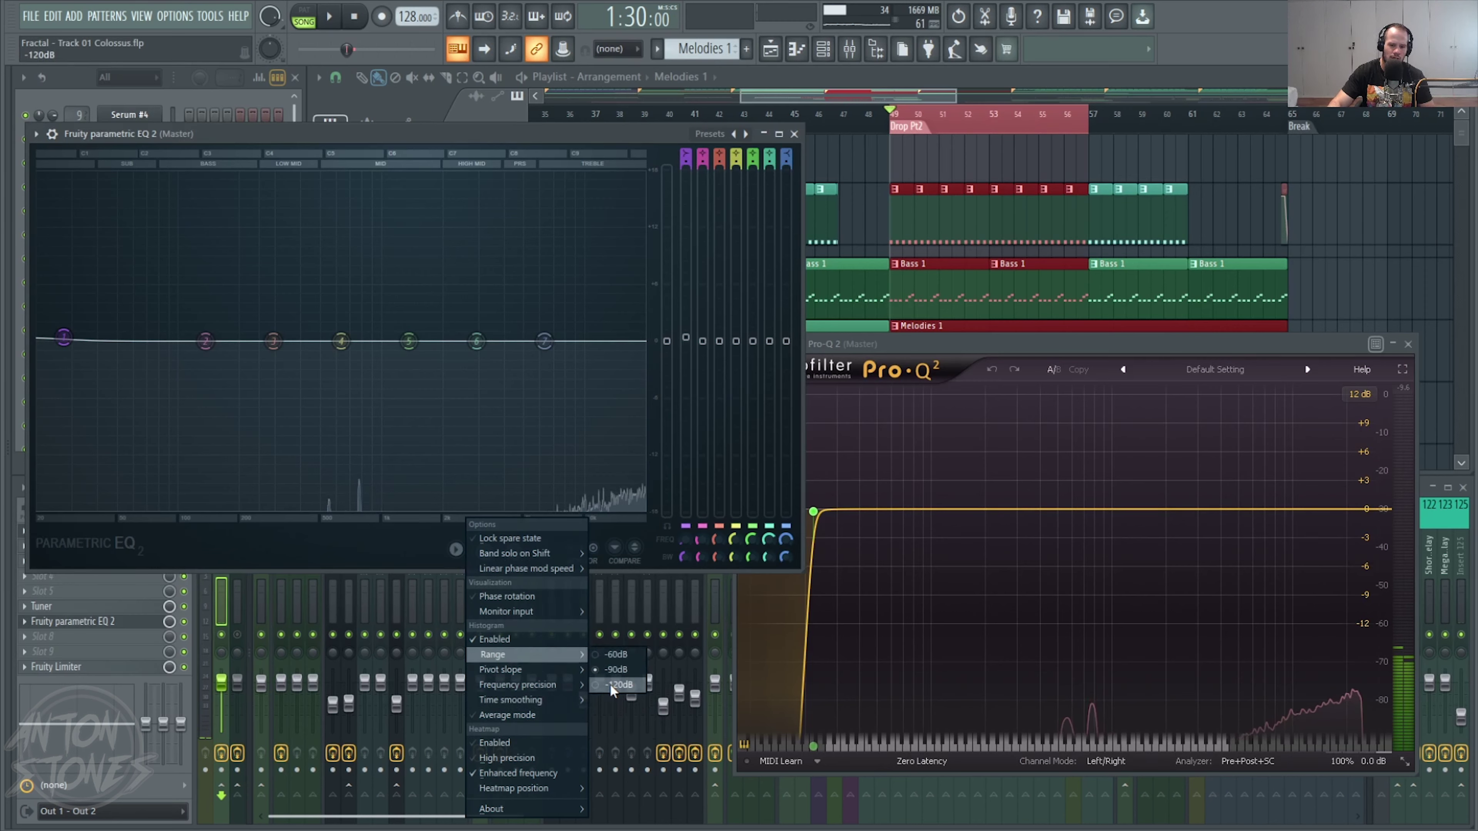
pyautogui.click(618, 685)
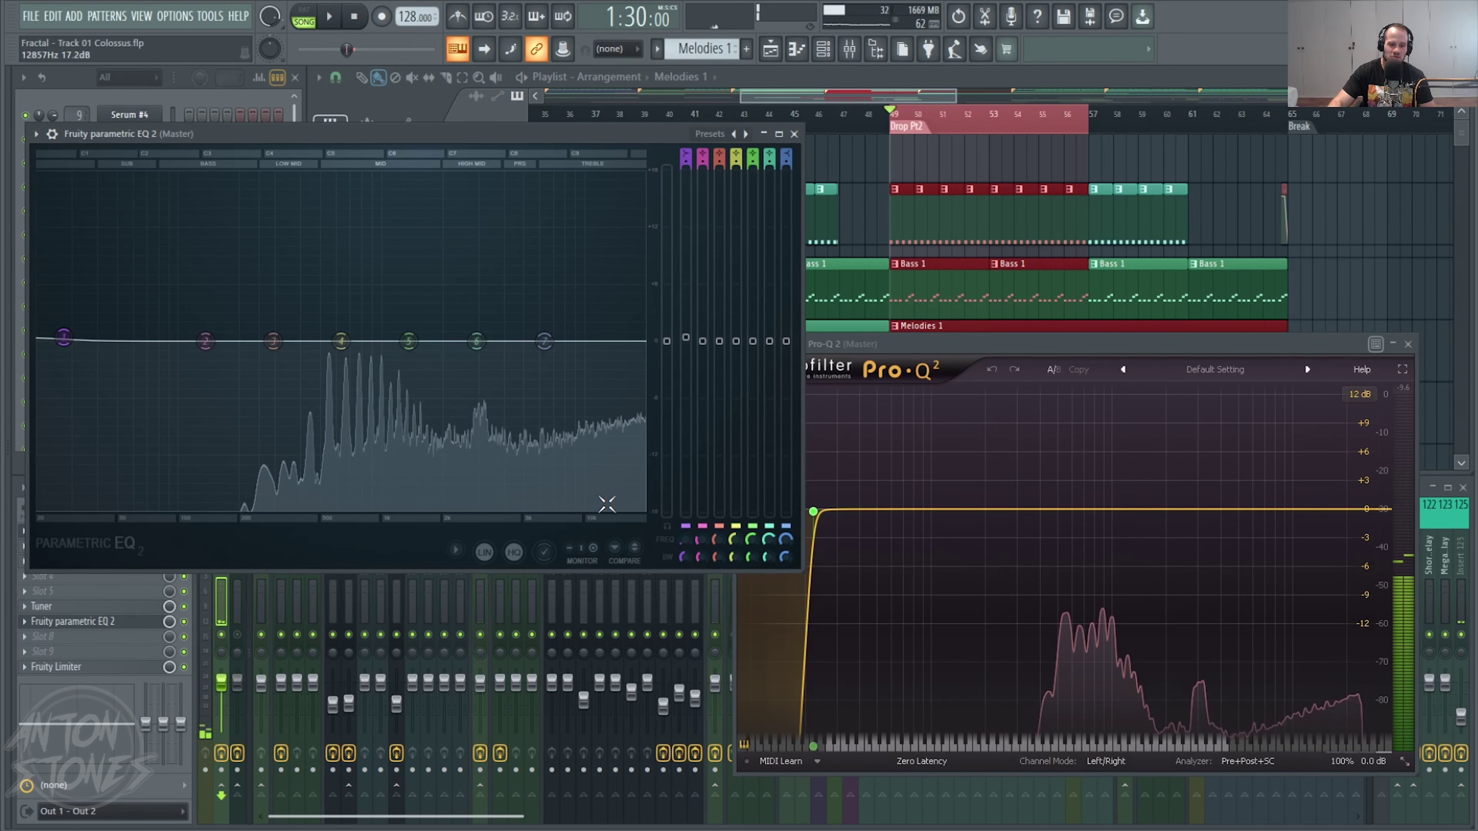
pyautogui.press('space')
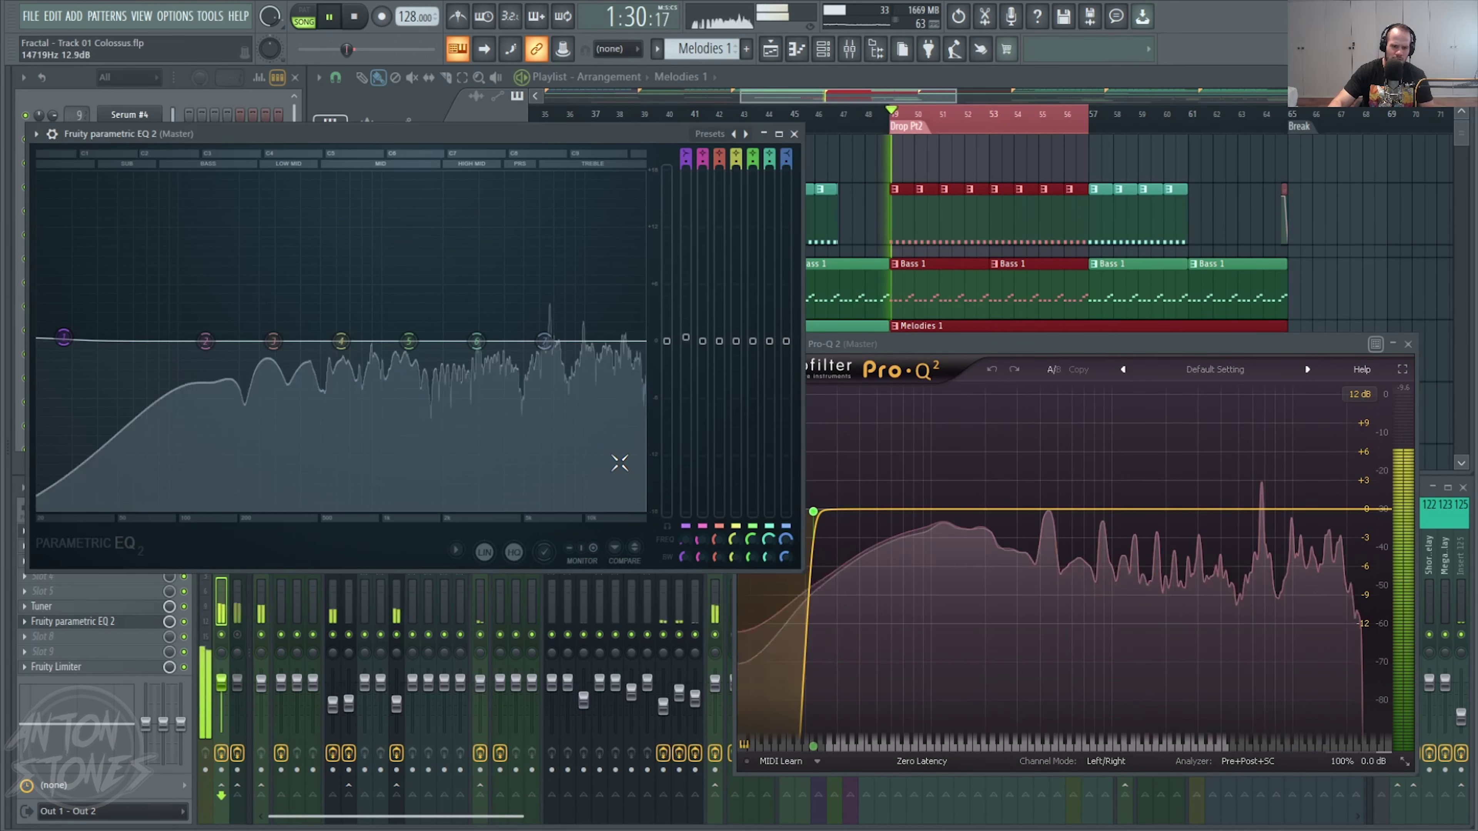
pyautogui.rightClick(459, 554)
pyautogui.click(533, 640)
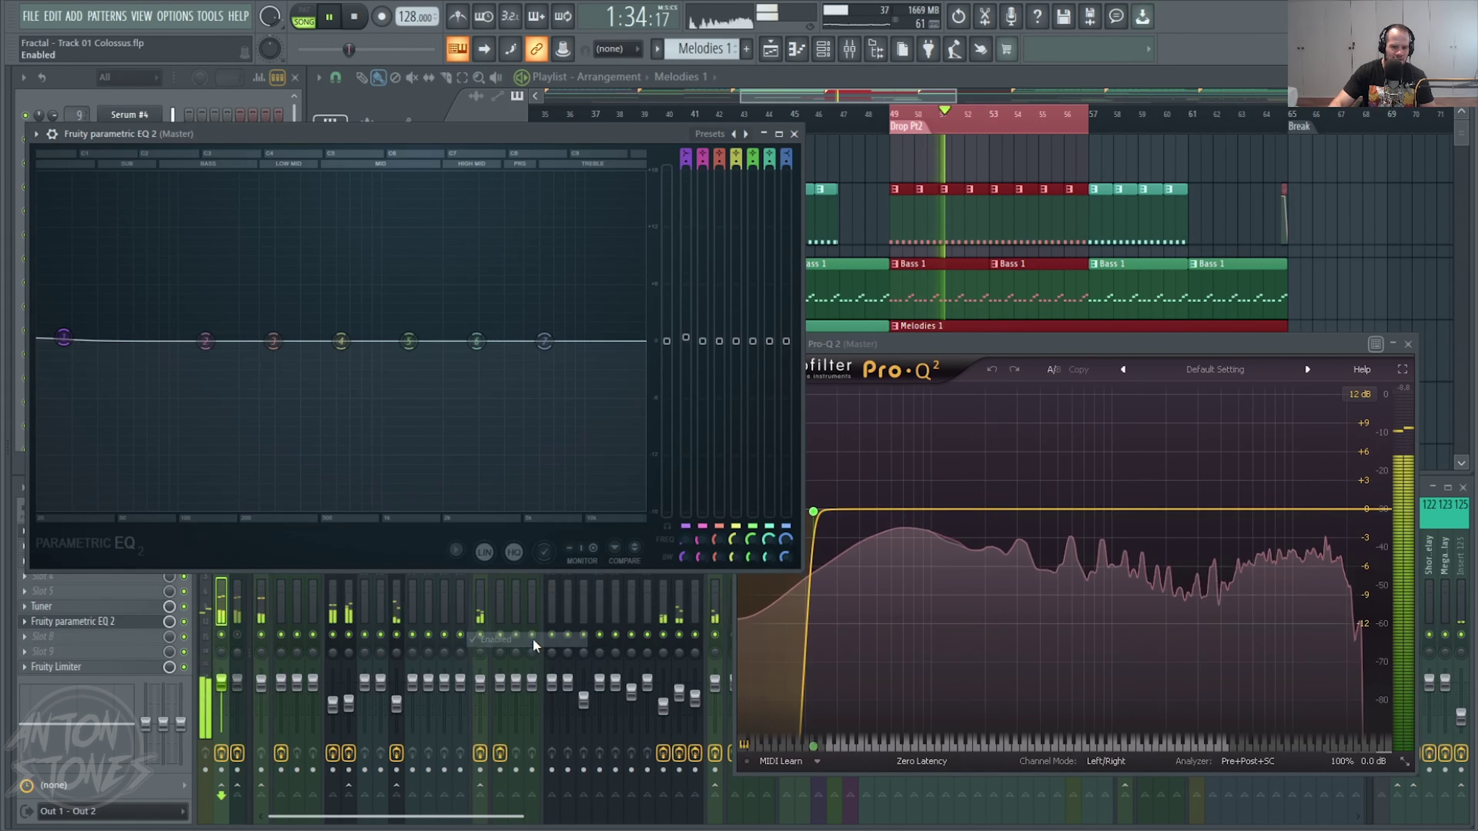
pyautogui.rightClick(457, 552)
pyautogui.click(515, 638)
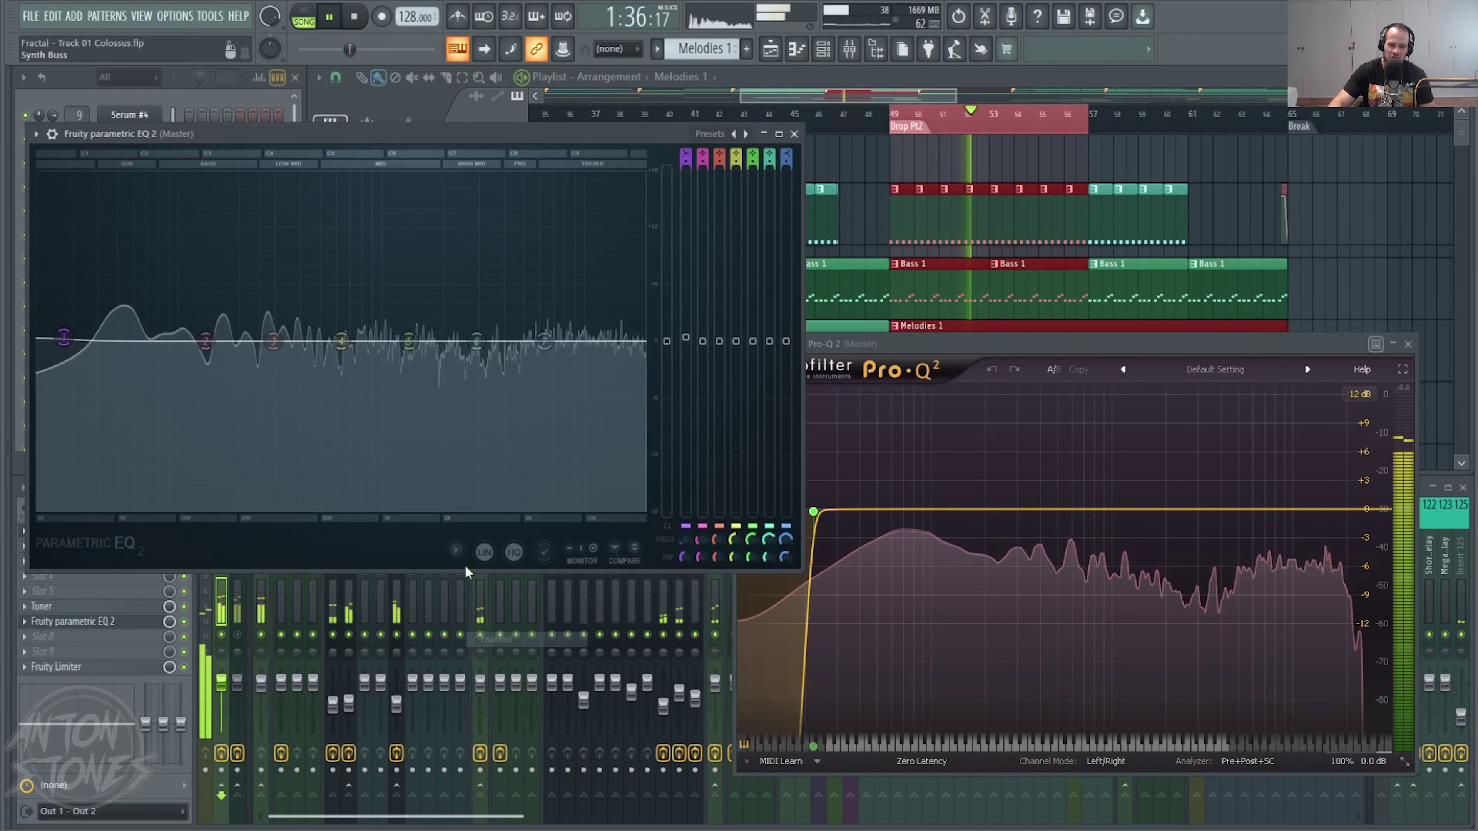
# - Set the histogram range to -90dB and frequency precision to Highest, and view the spectrum during playback
pyautogui.press('space')
pyautogui.rightClick(457, 550)
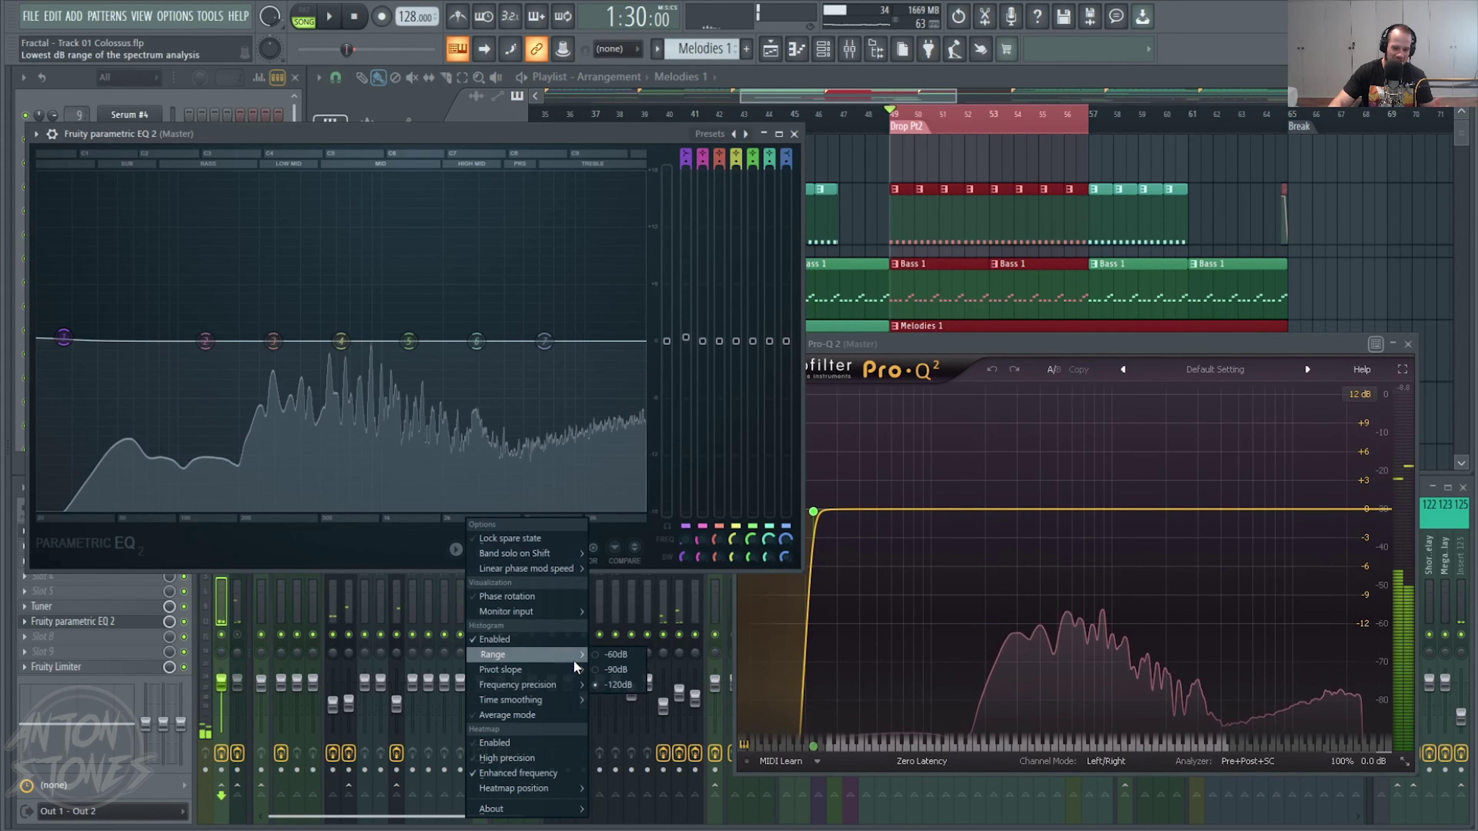
pyautogui.click(604, 670)
pyautogui.click(457, 550)
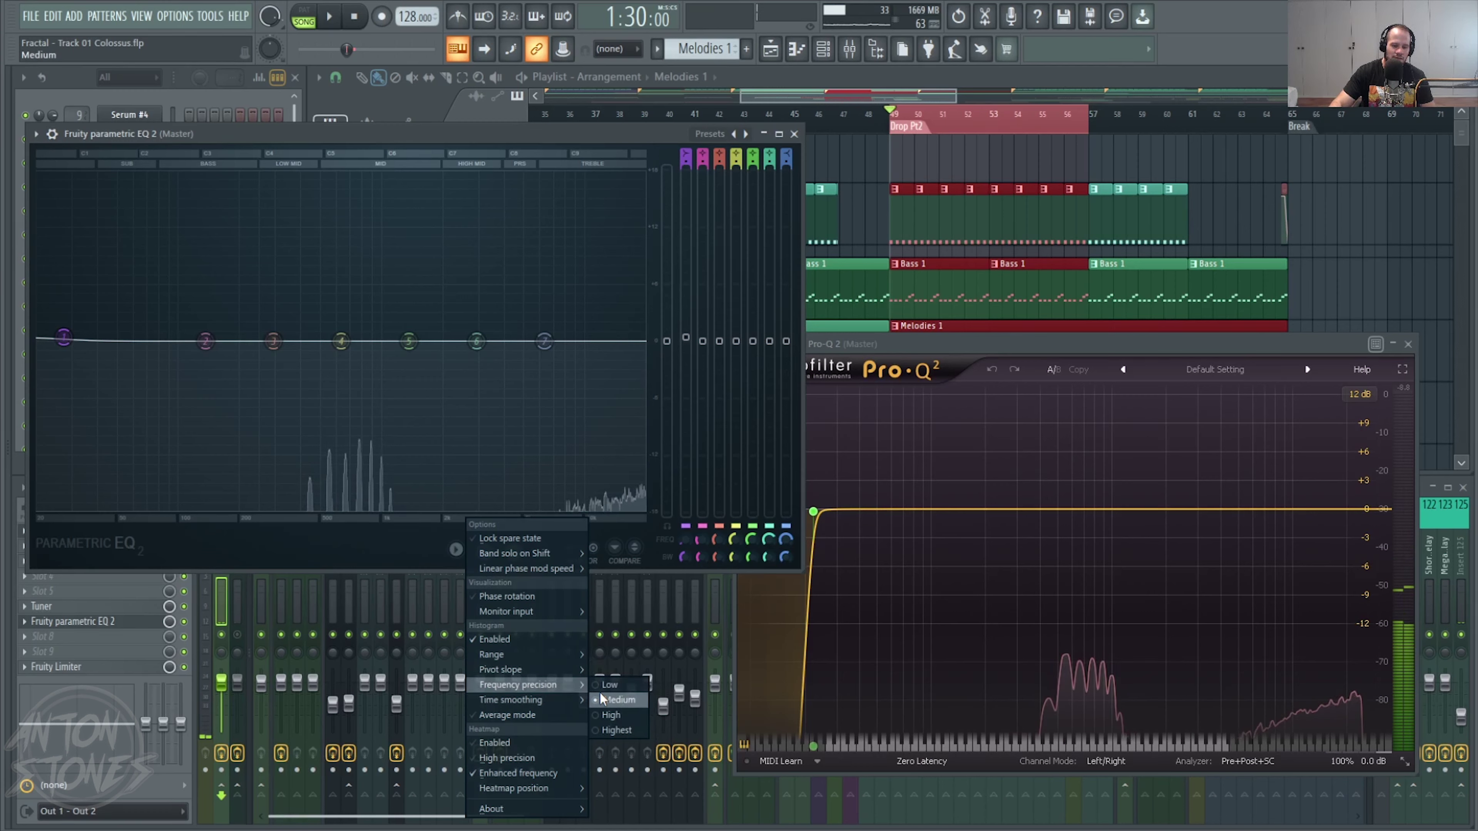
pyautogui.click(612, 730)
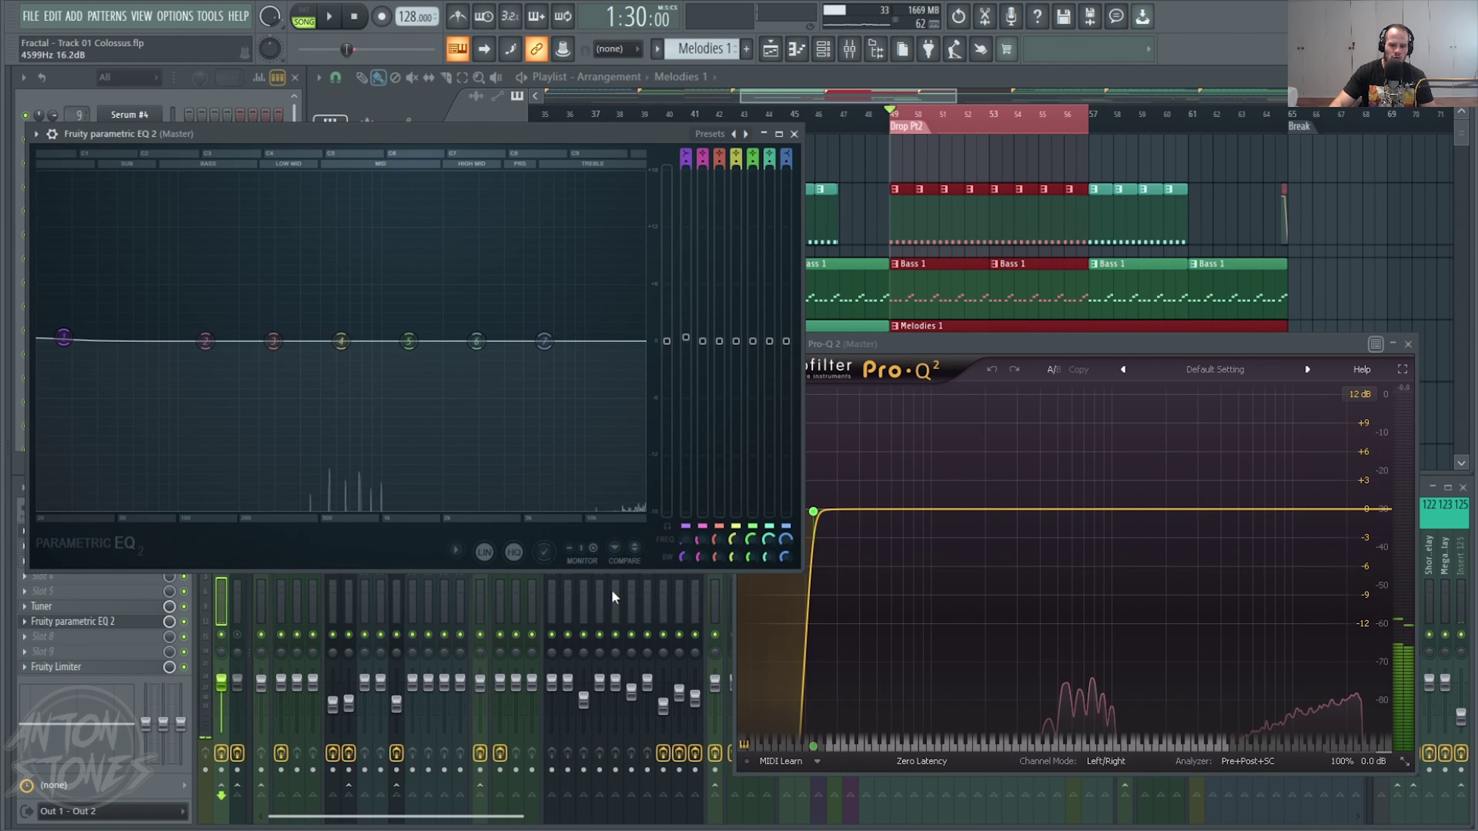
pyautogui.press('space')
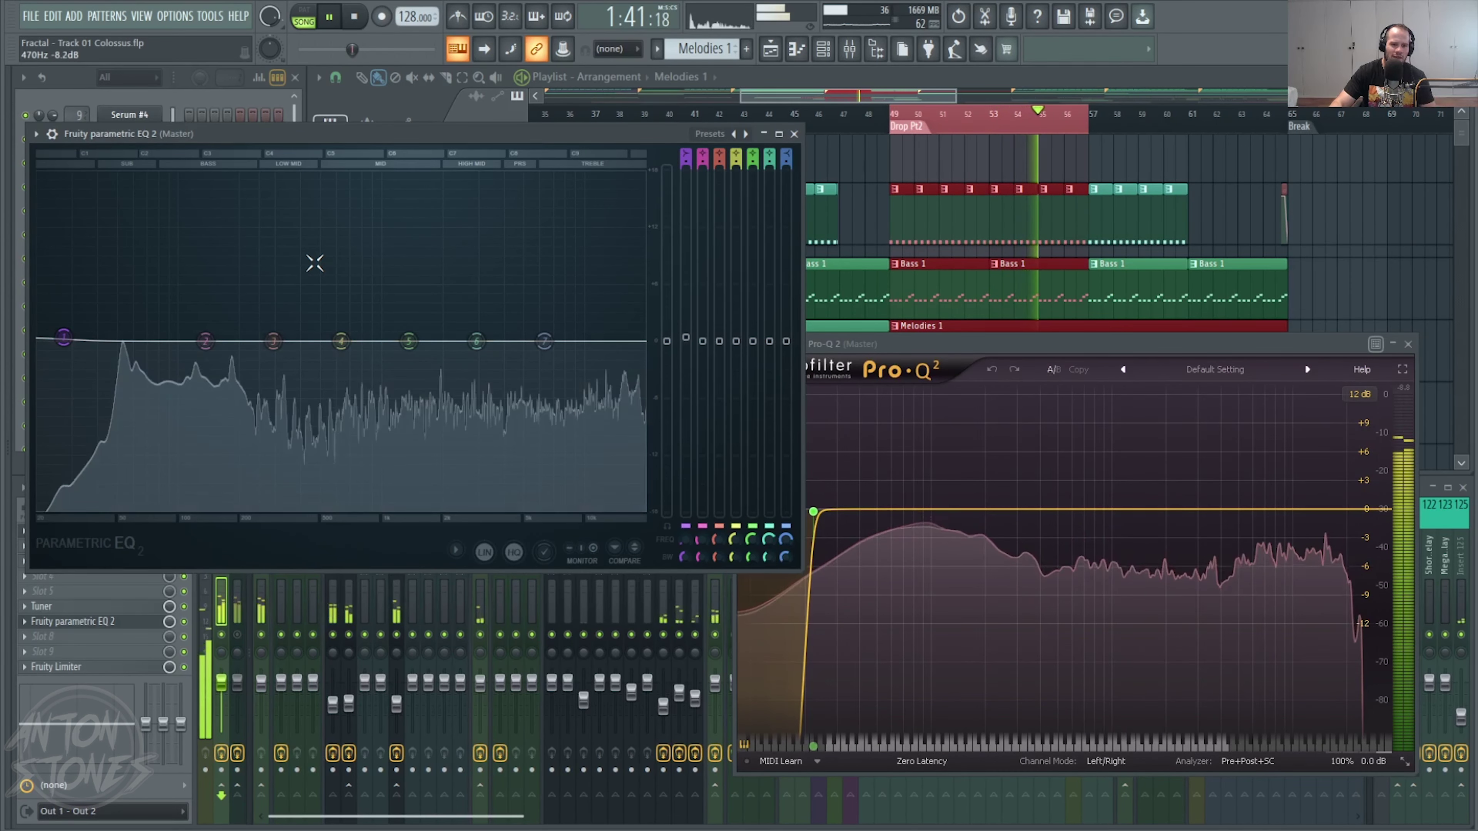
pyautogui.press('space')
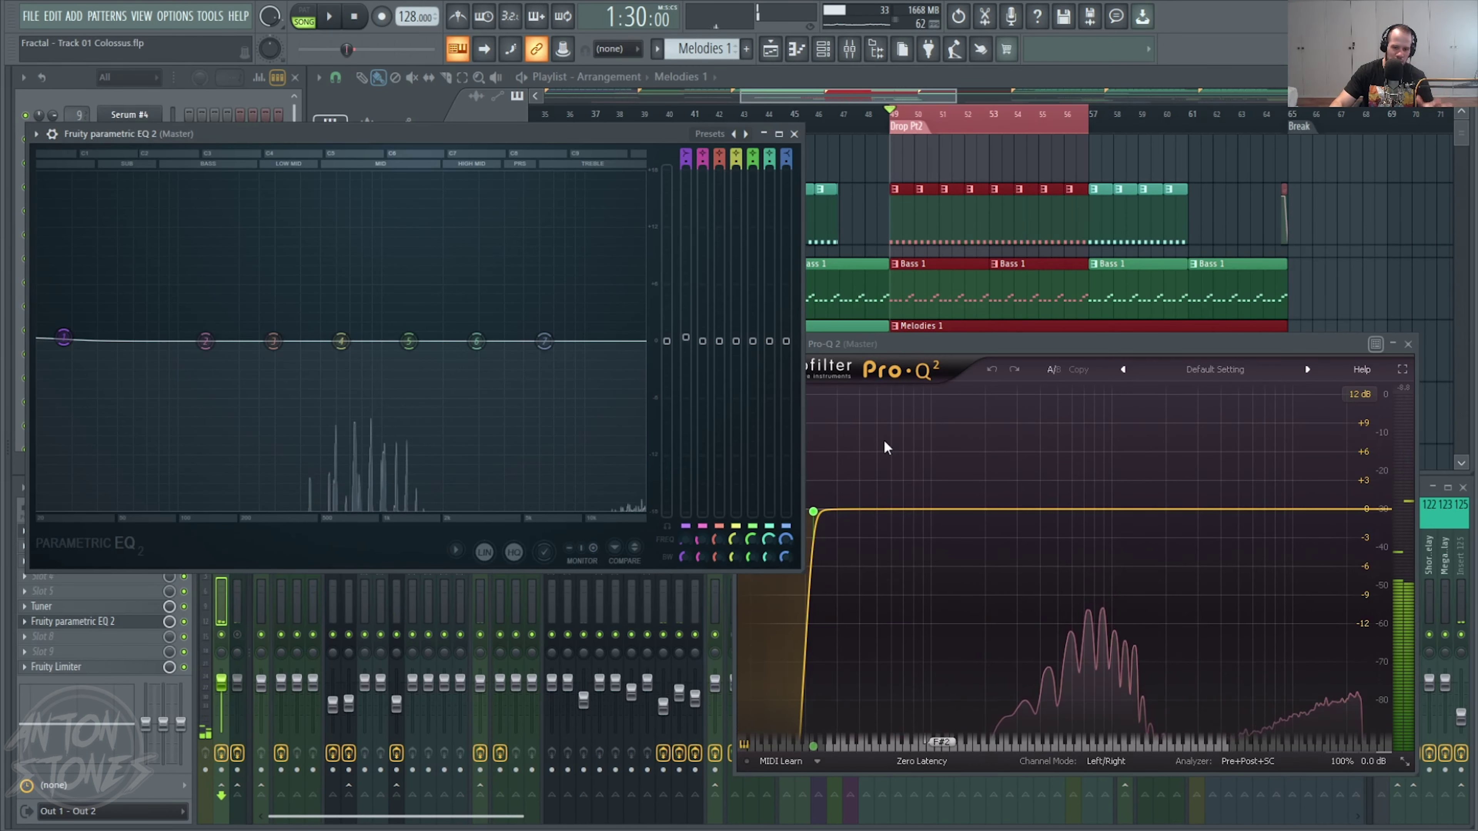
# - Set the histogram's frequency precision to High and time smoothing to Slowest, and check the spectrum during playback
pyautogui.click(457, 551)
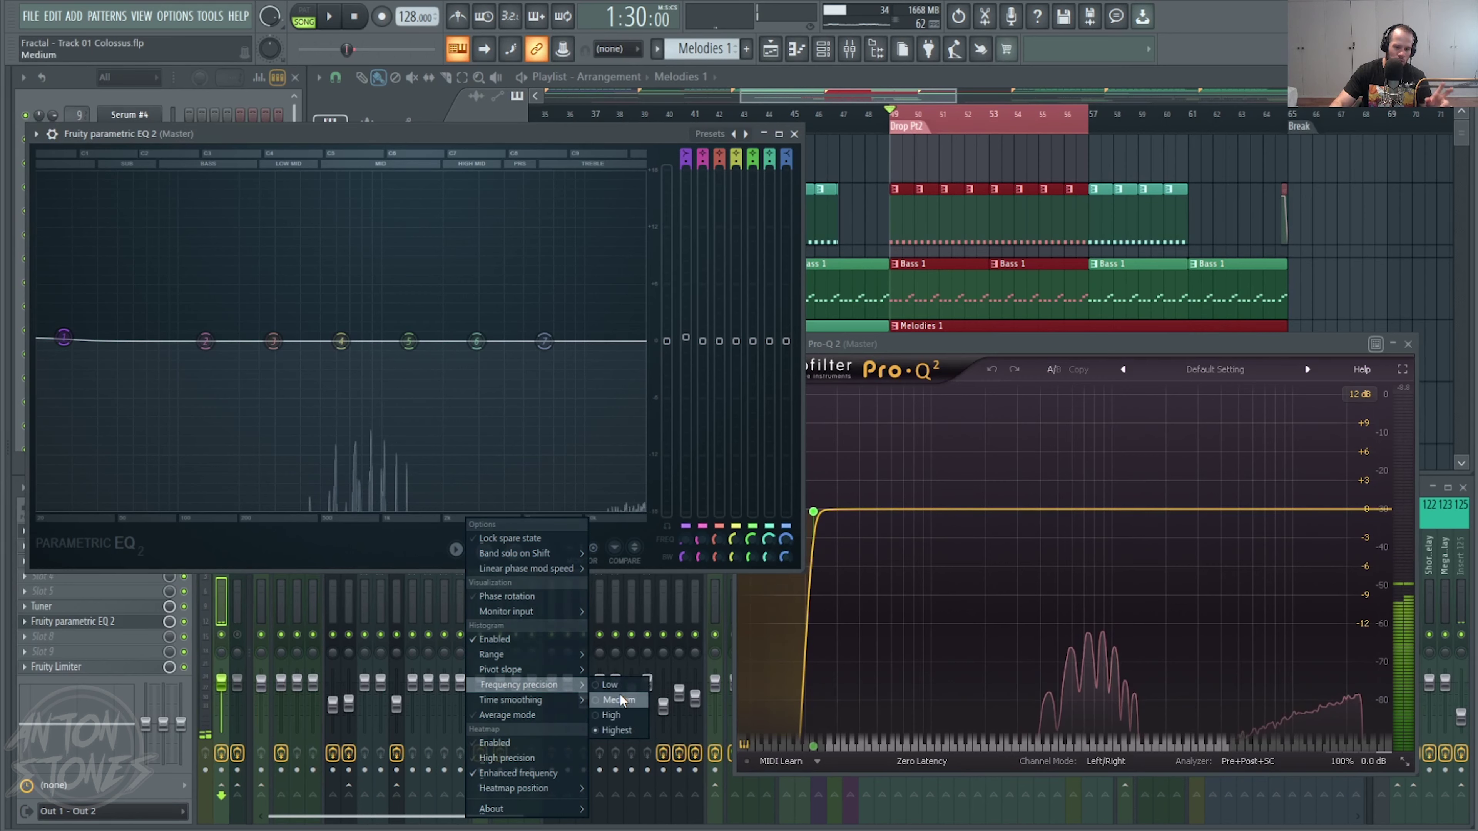
pyautogui.click(620, 714)
pyautogui.click(456, 549)
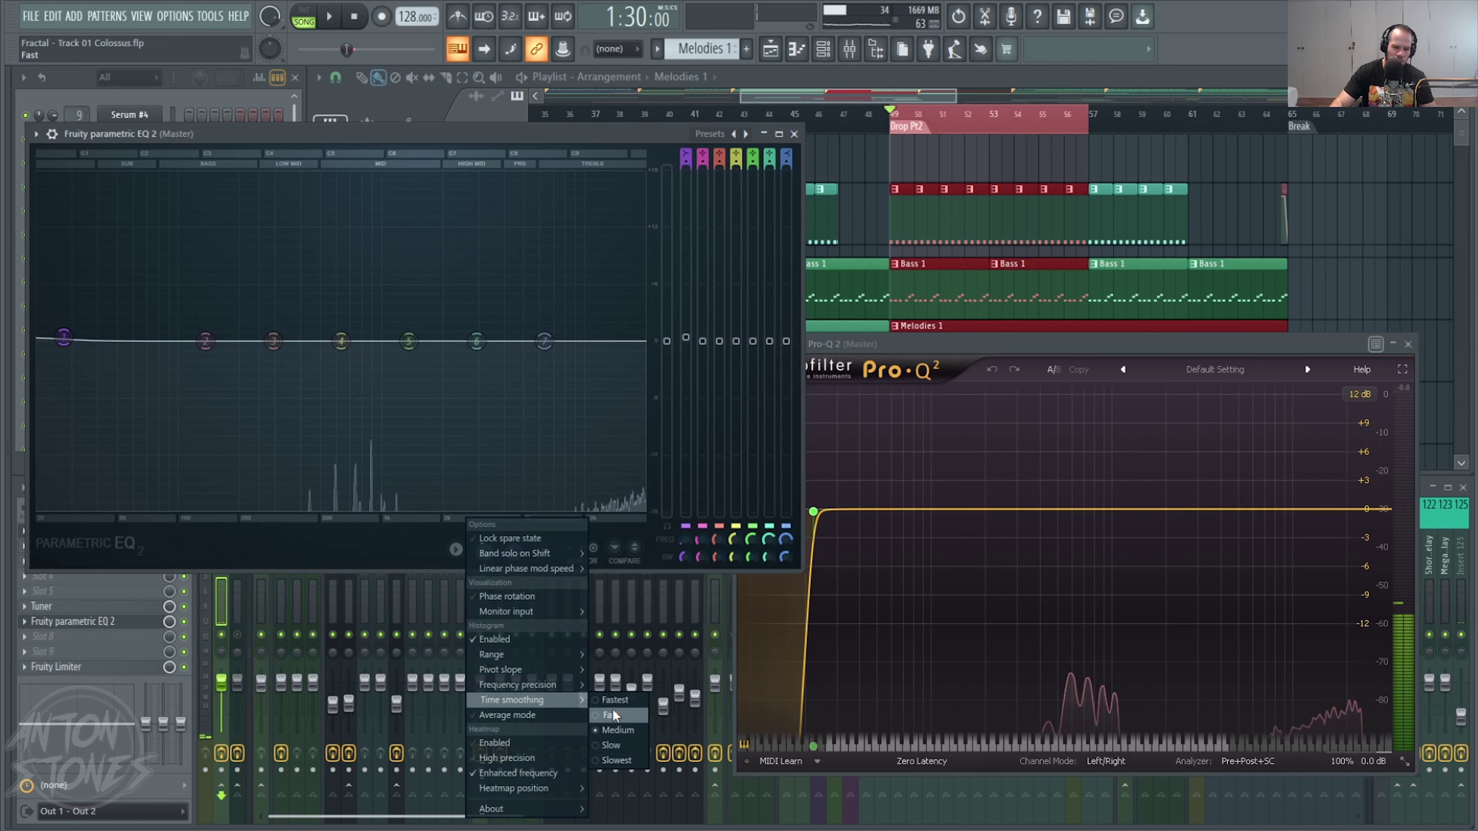
pyautogui.click(624, 750)
pyautogui.press('space')
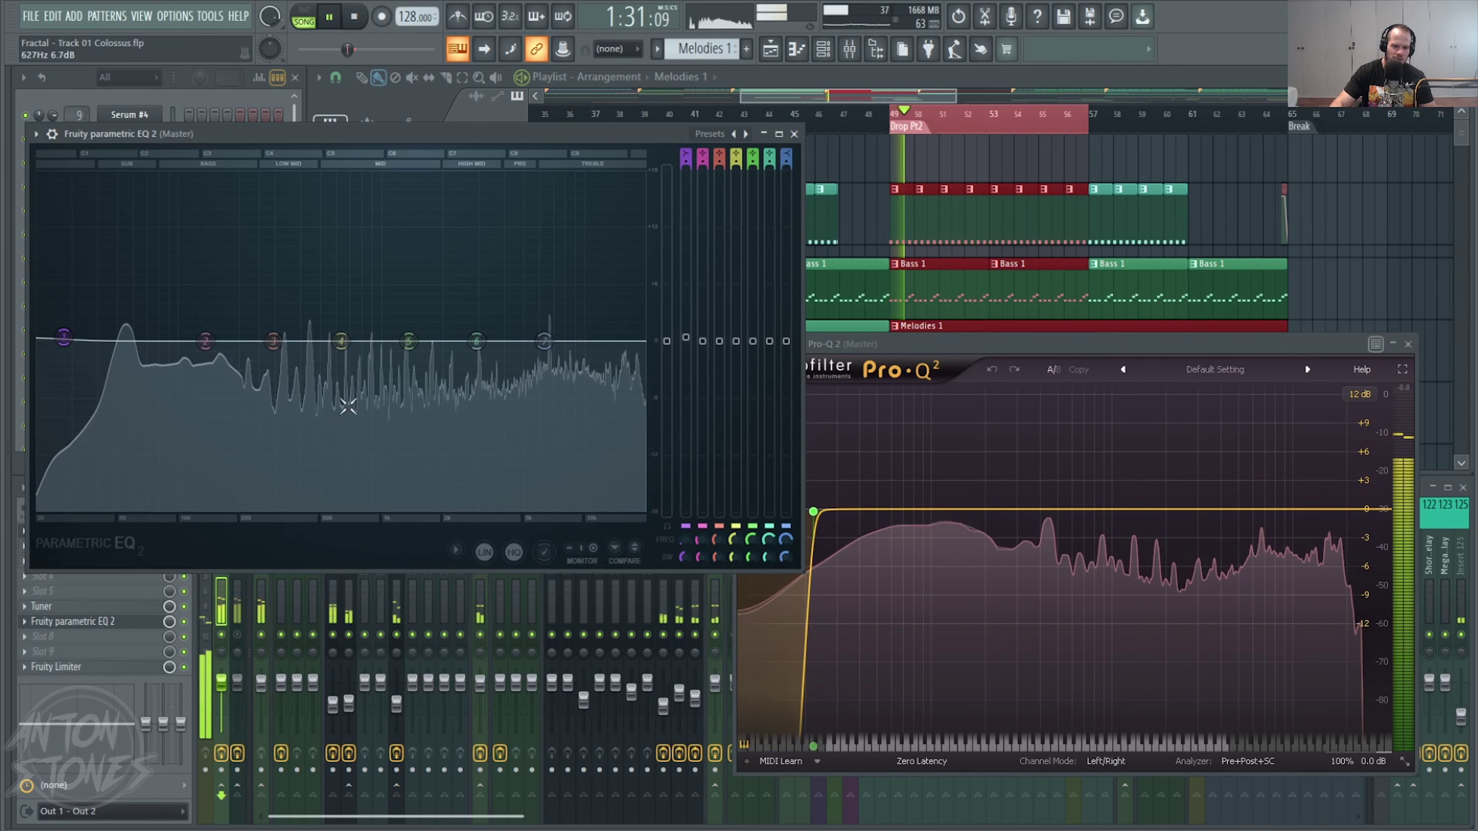
pyautogui.press('space')
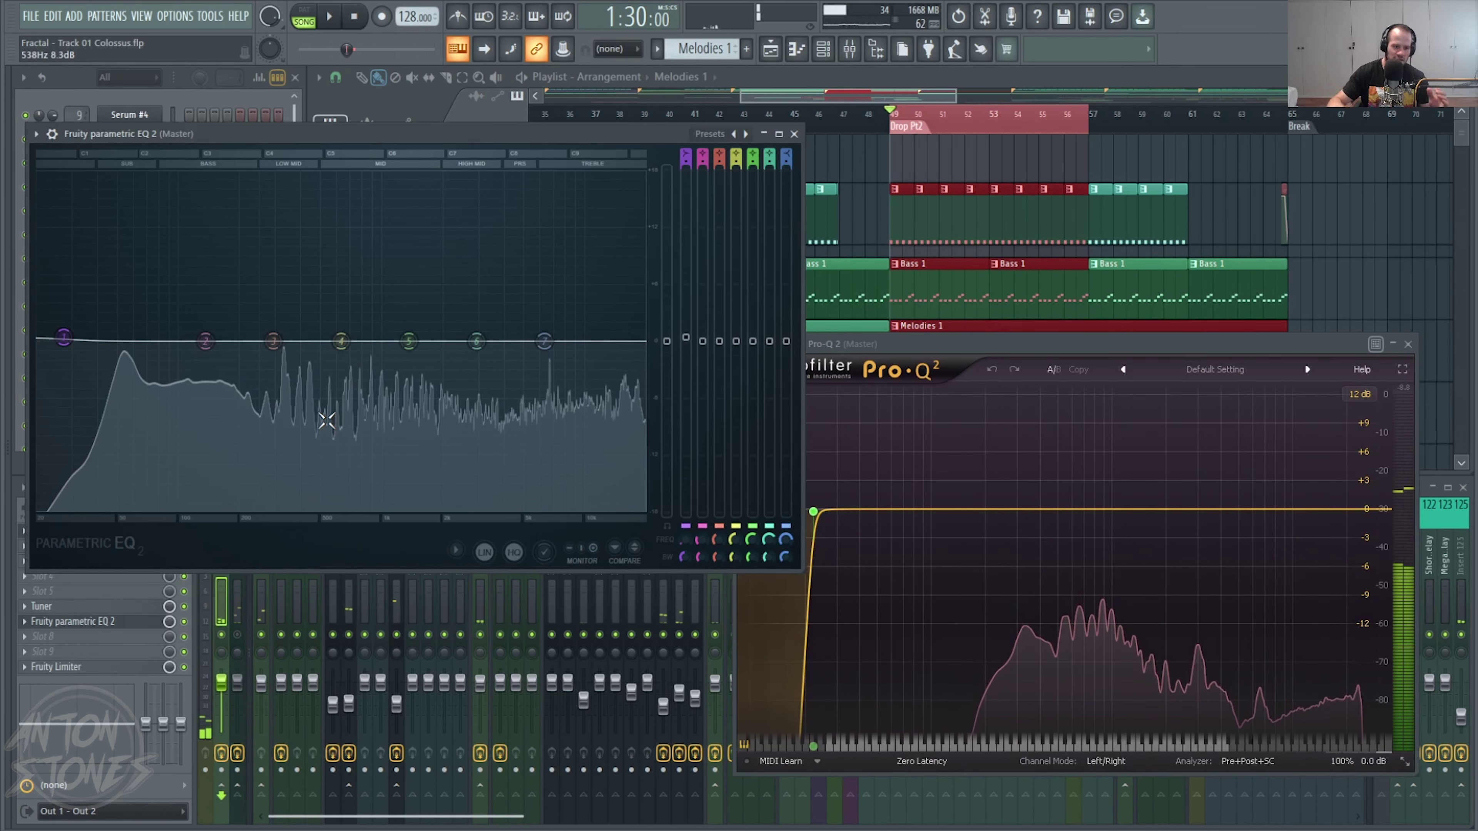
# - Set the histogram's time smoothing to Fastest and play the mix to compare its response
pyautogui.rightClick(466, 517)
pyautogui.moveTo(552, 701)
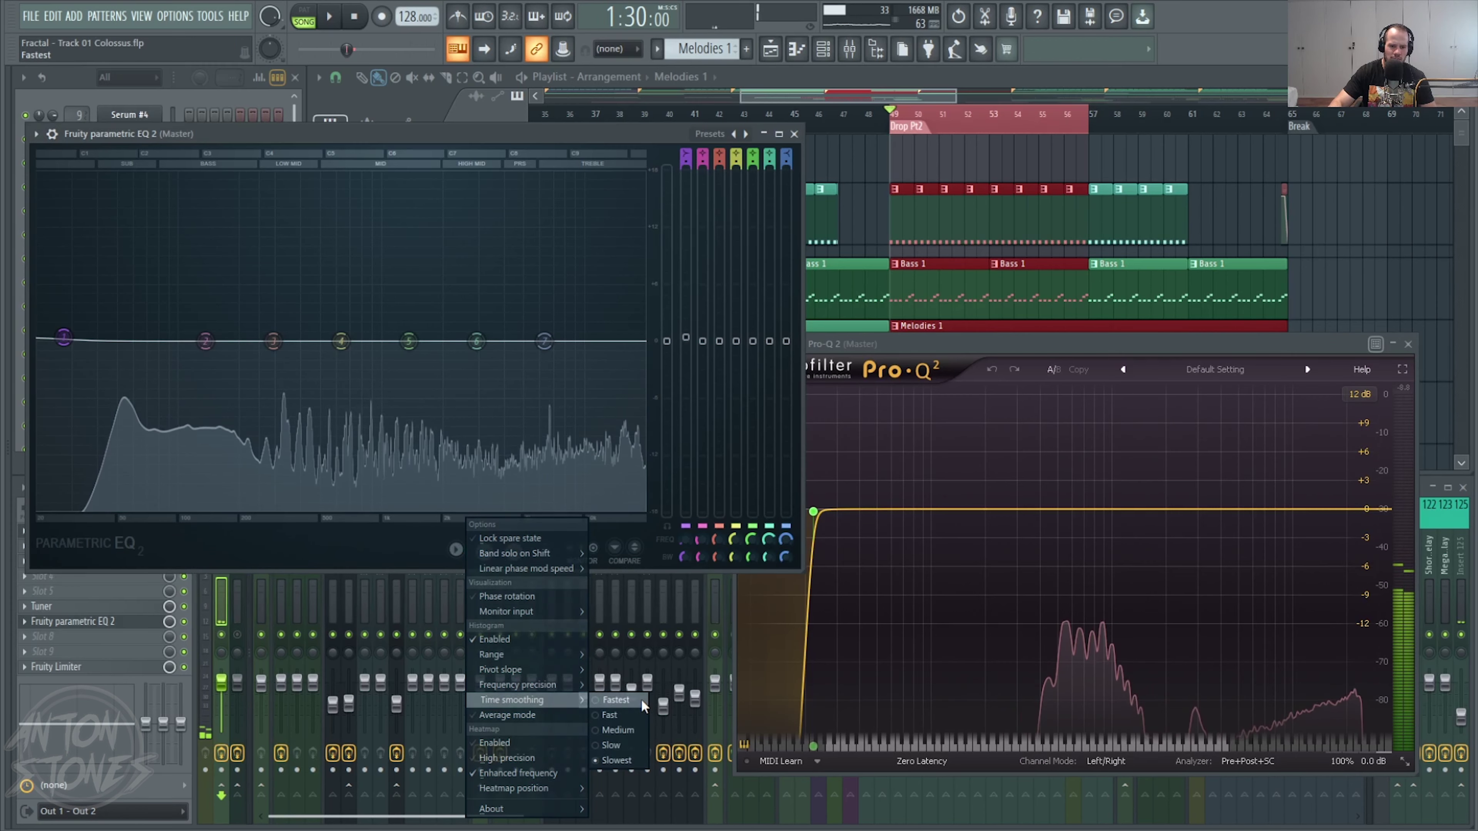
pyautogui.click(643, 706)
pyautogui.press('space')
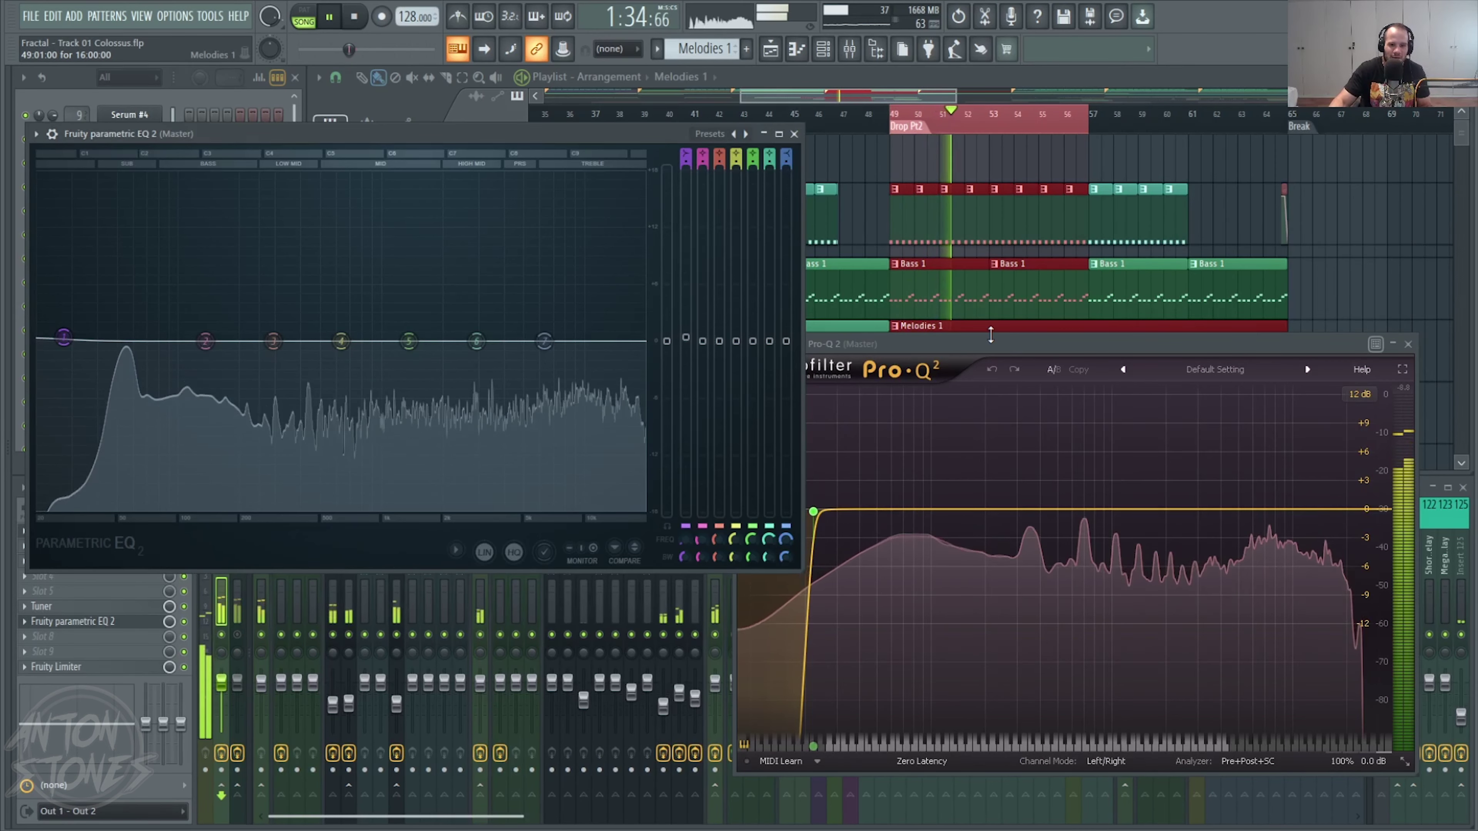
# - Stop playback and close the FabFilter Pro-Q 2 and Fruity parametric EQ 2 windows
pyautogui.click(1016, 354)
pyautogui.press('space')
pyautogui.click(1408, 344)
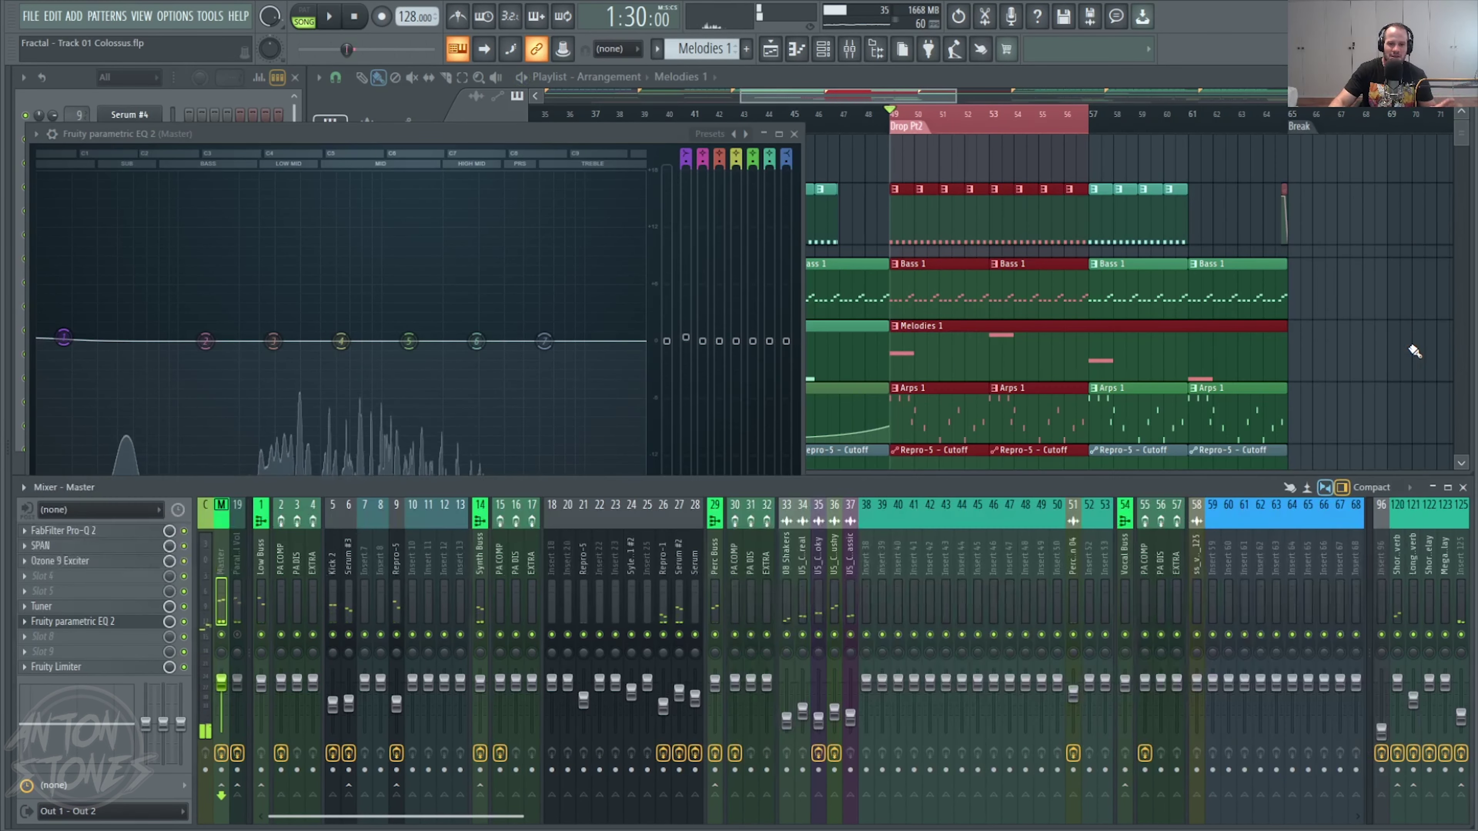
pyautogui.click(795, 135)
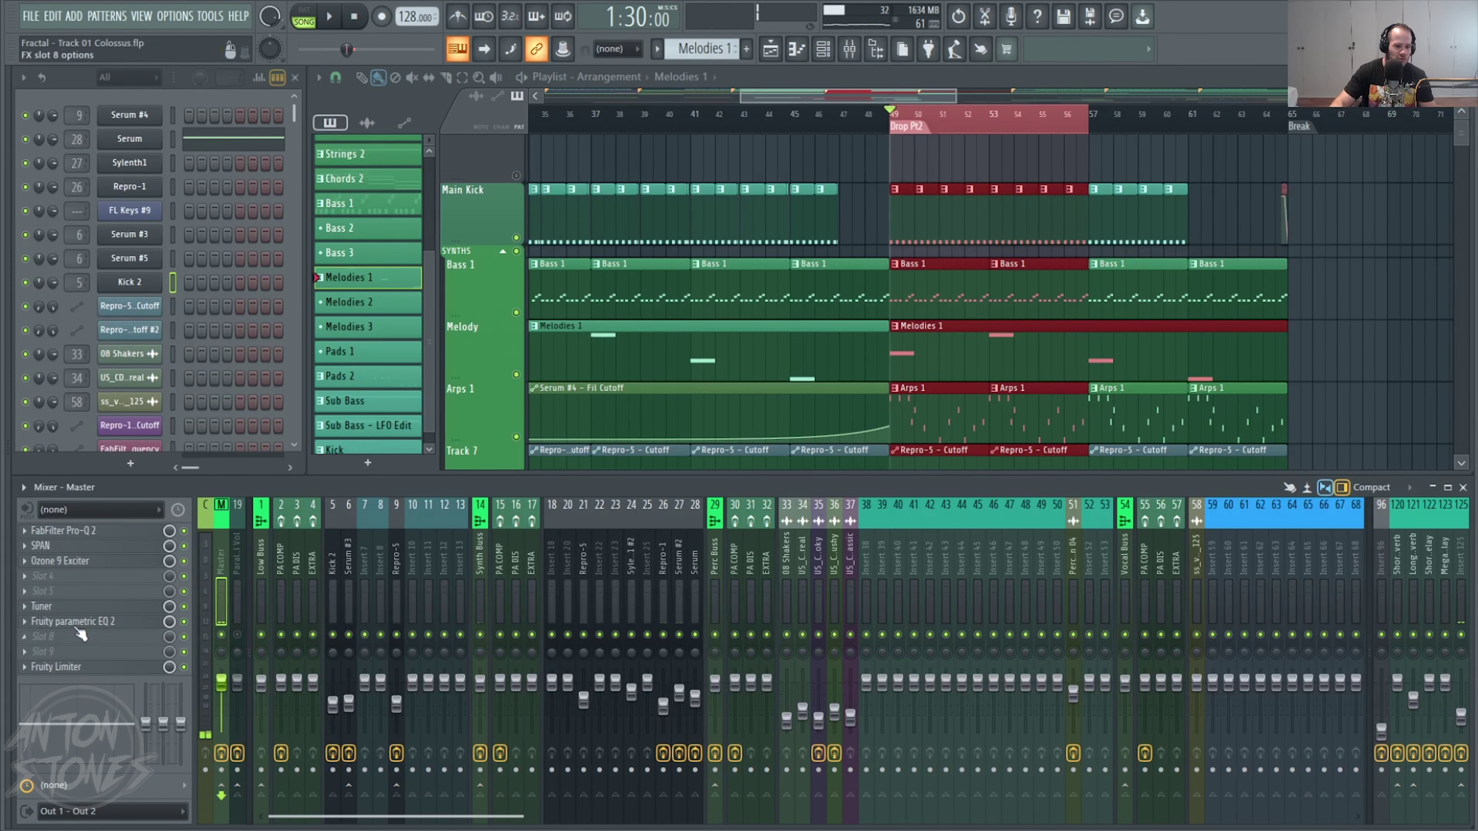
# - Delete Fruity parametric EQ 2 from the Master track's effect slots
pyautogui.click(25, 625)
pyautogui.click(105, 469)
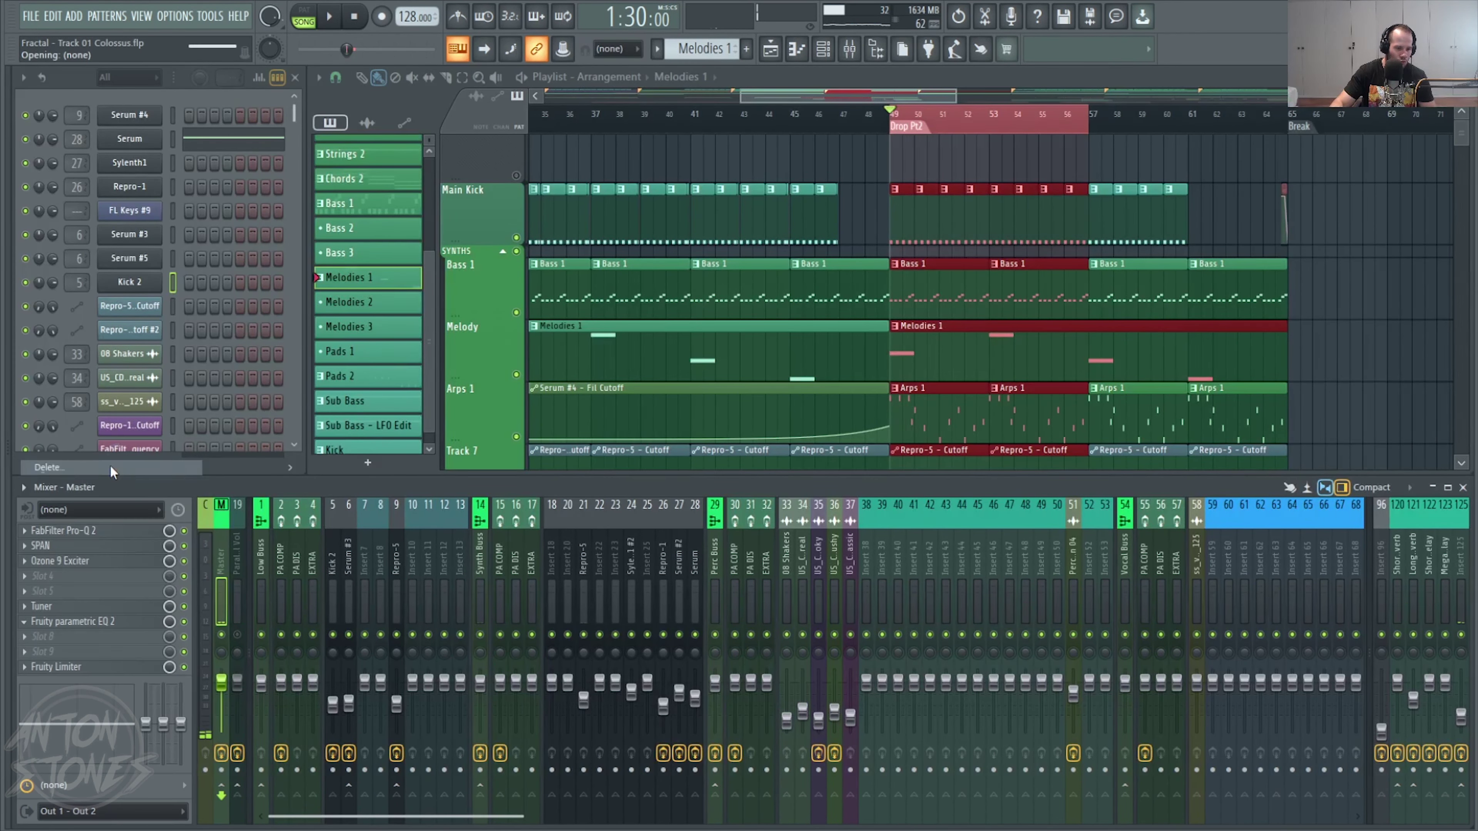
pyautogui.click(24, 621)
pyautogui.click(145, 466)
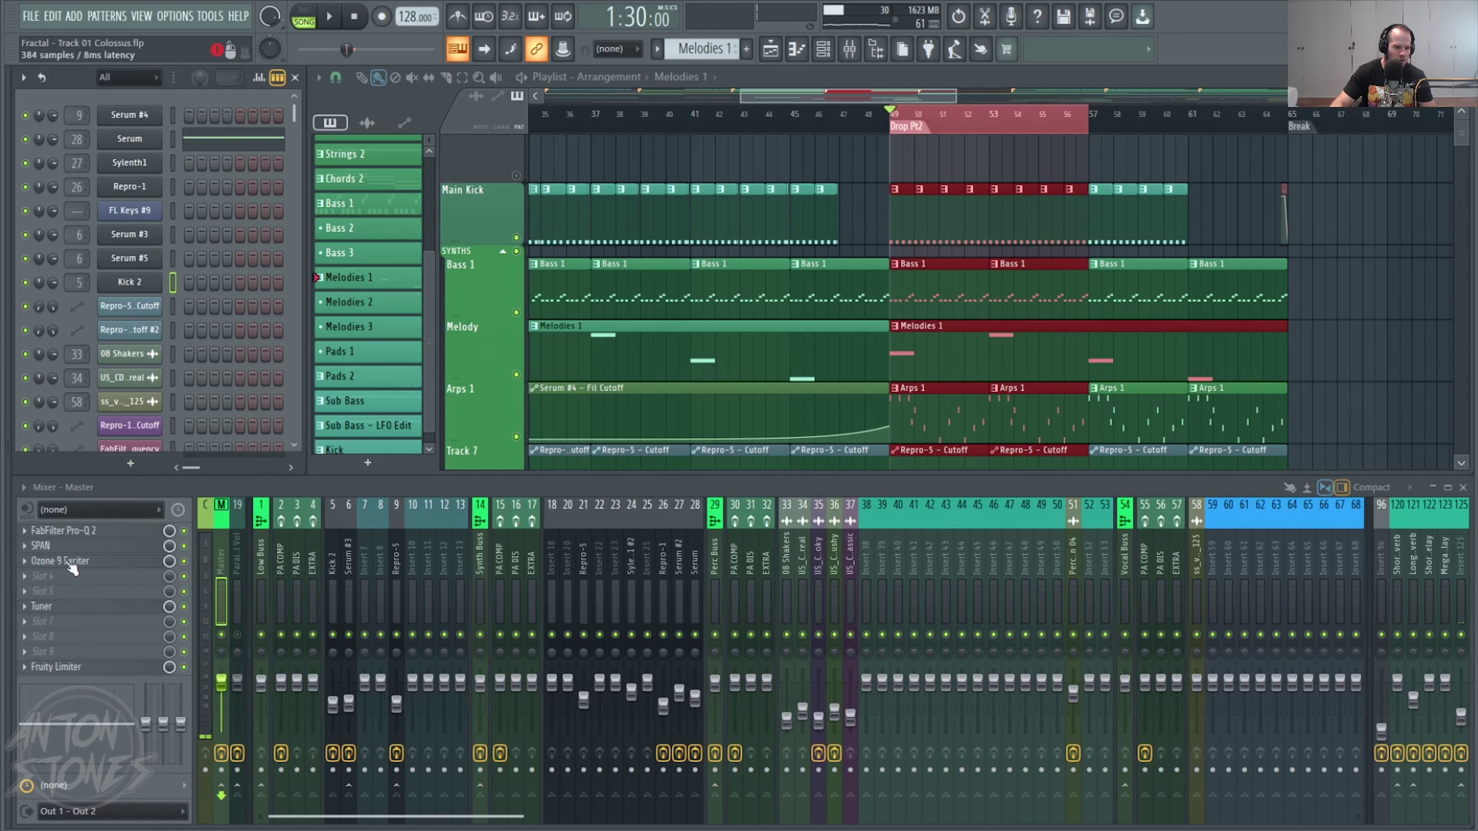
# - Open the full list of effect plugins for the empty seventh slot on the Master track
pyautogui.click(28, 622)
pyautogui.moveTo(166, 474)
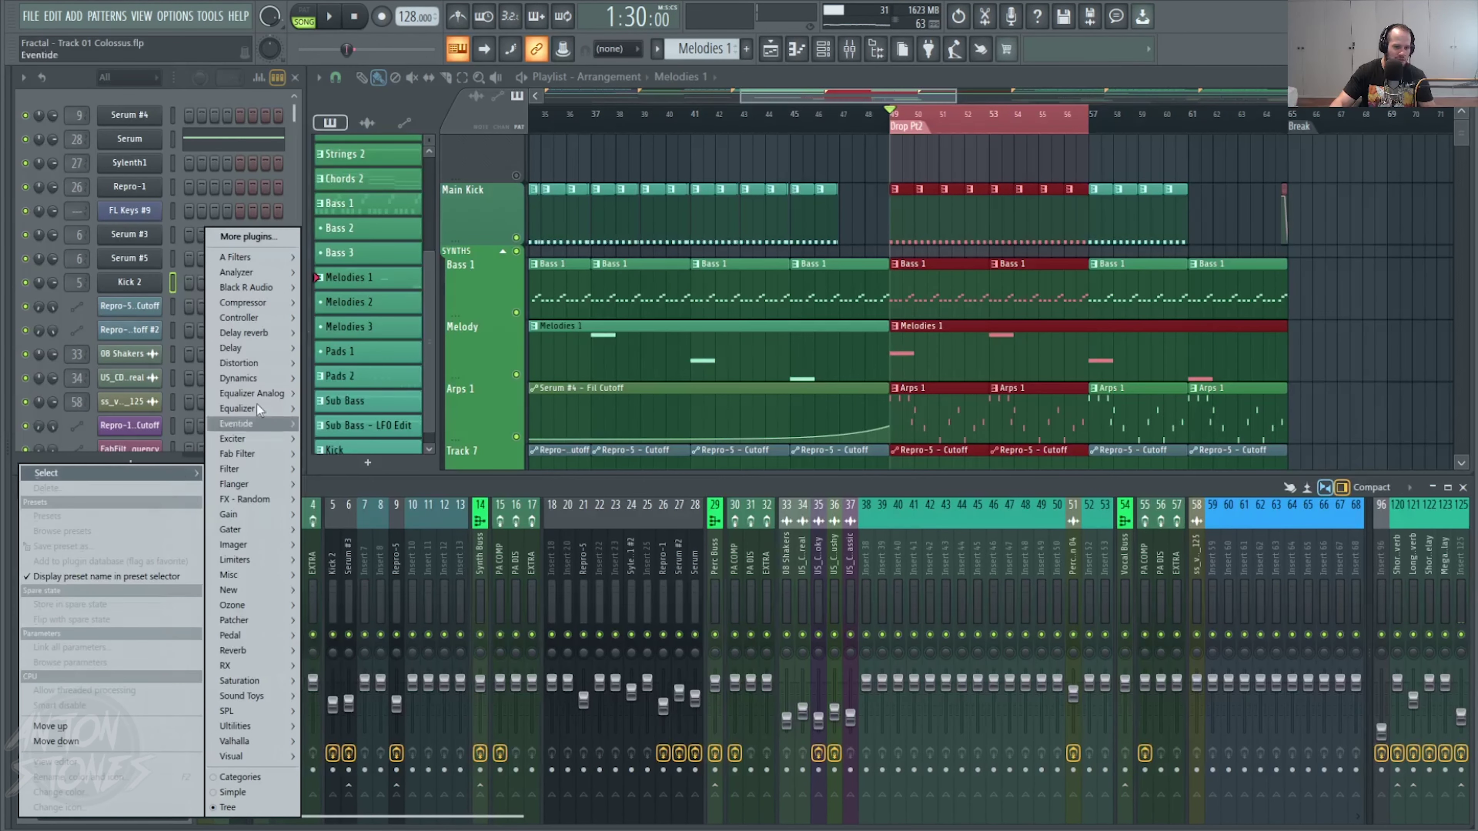
pyautogui.click(248, 237)
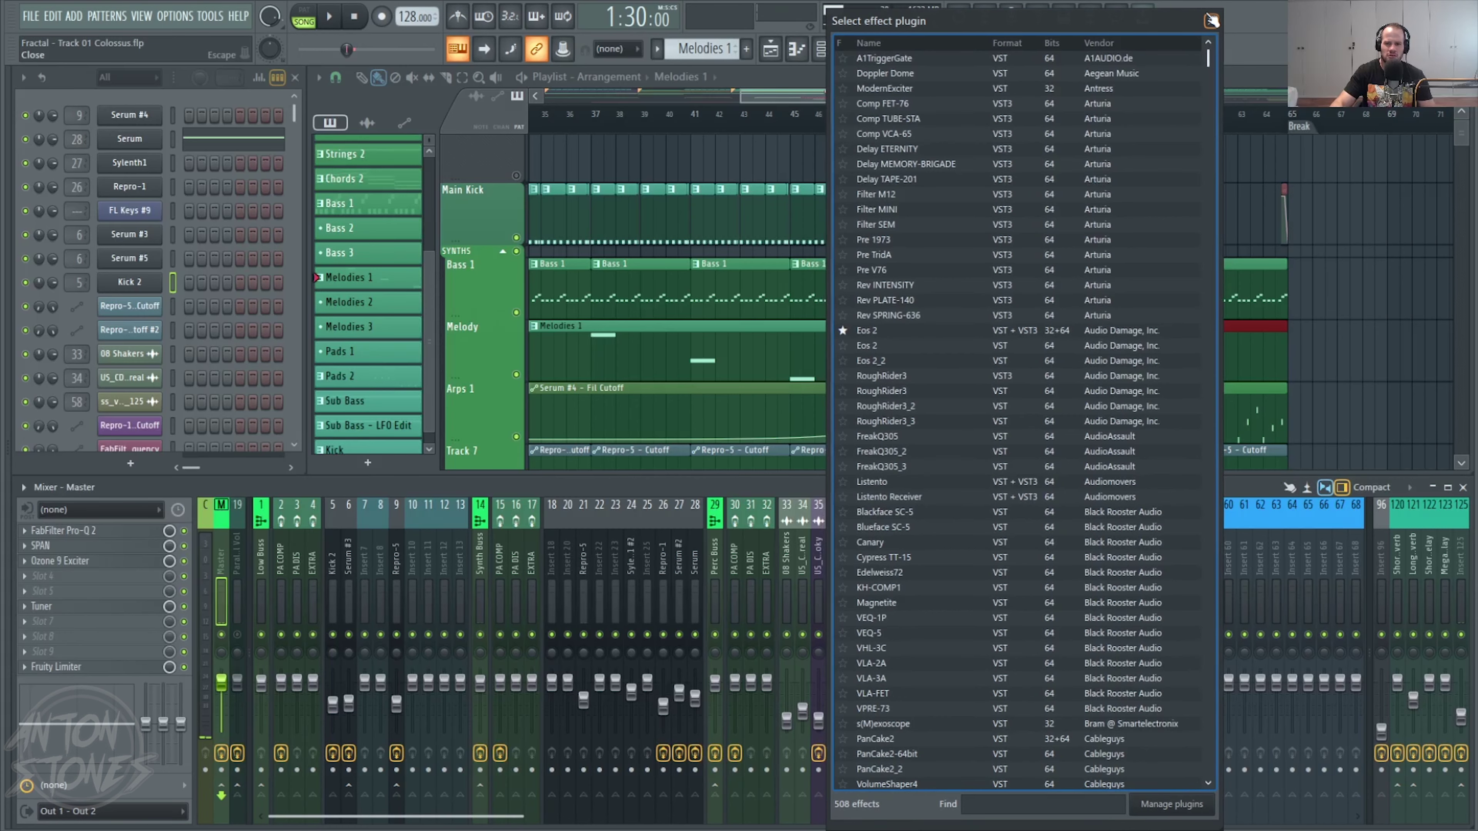
# - Close the effect plugin list and bring the mixer and channel rack back into view after hiding them
pyautogui.click(1212, 21)
pyautogui.press('F9')
pyautogui.press('F6')
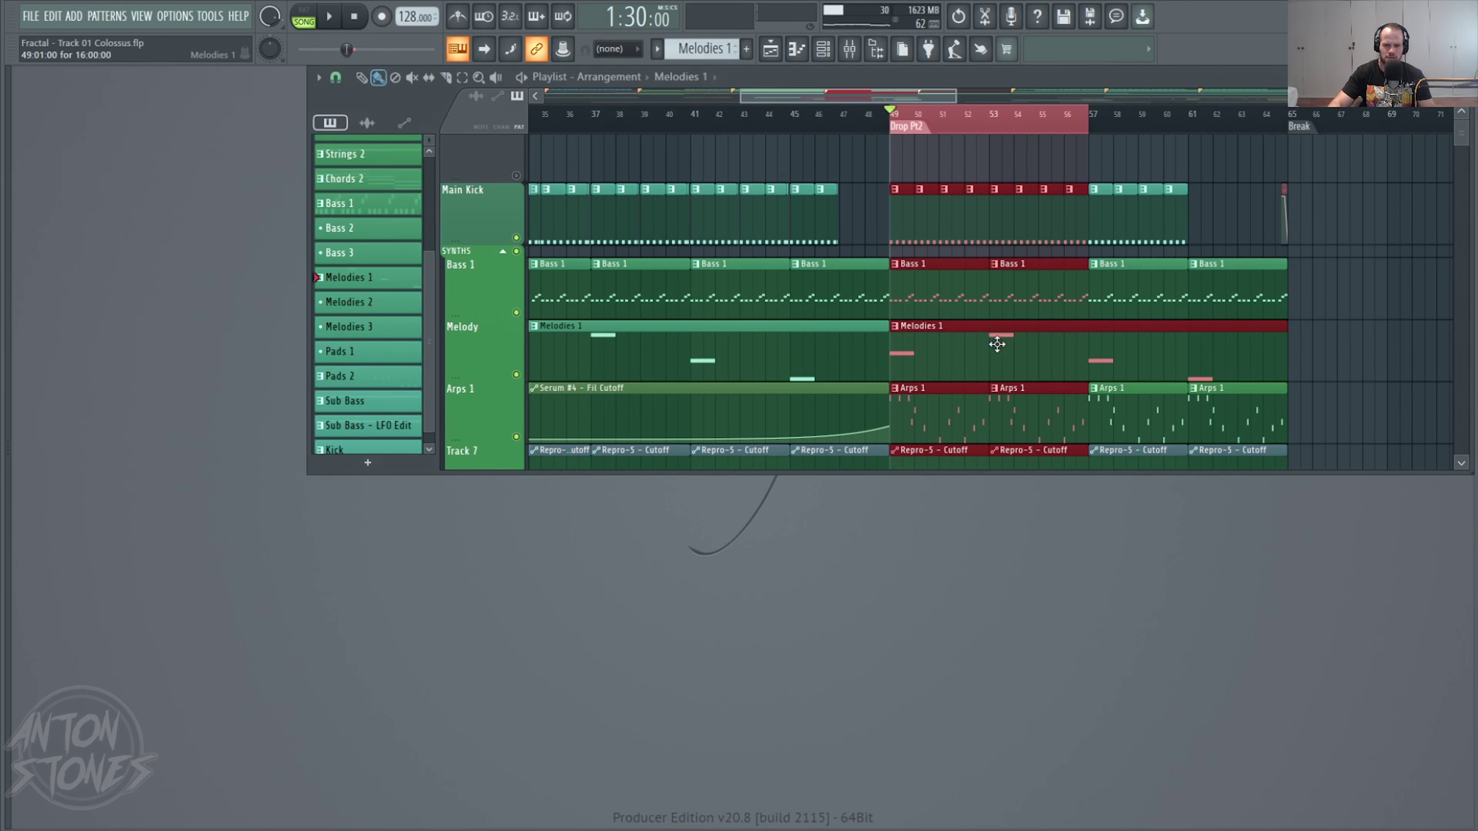
pyautogui.click(771, 50)
pyautogui.click(771, 50)
pyautogui.press('F9')
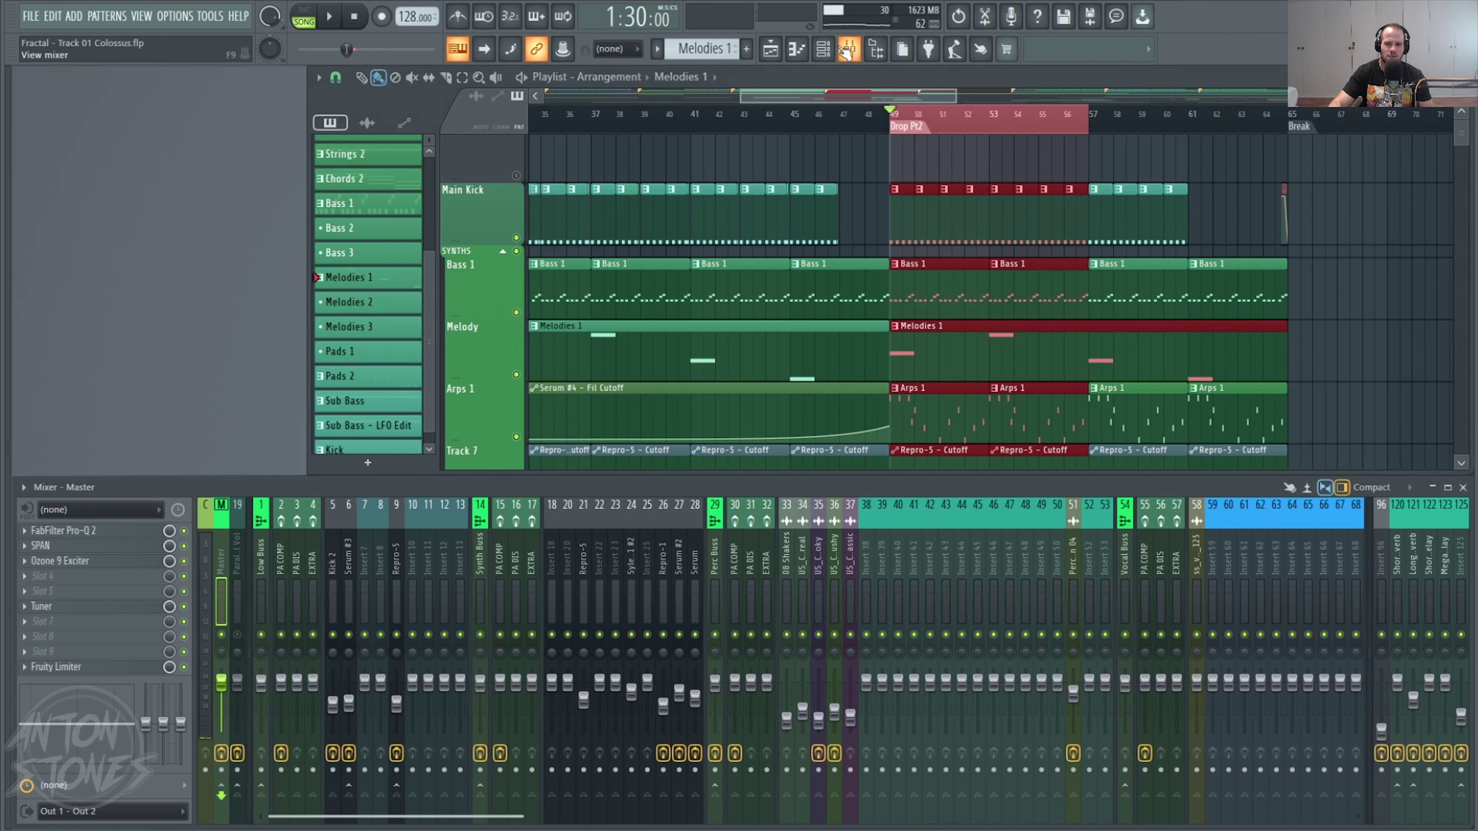
pyautogui.click(821, 50)
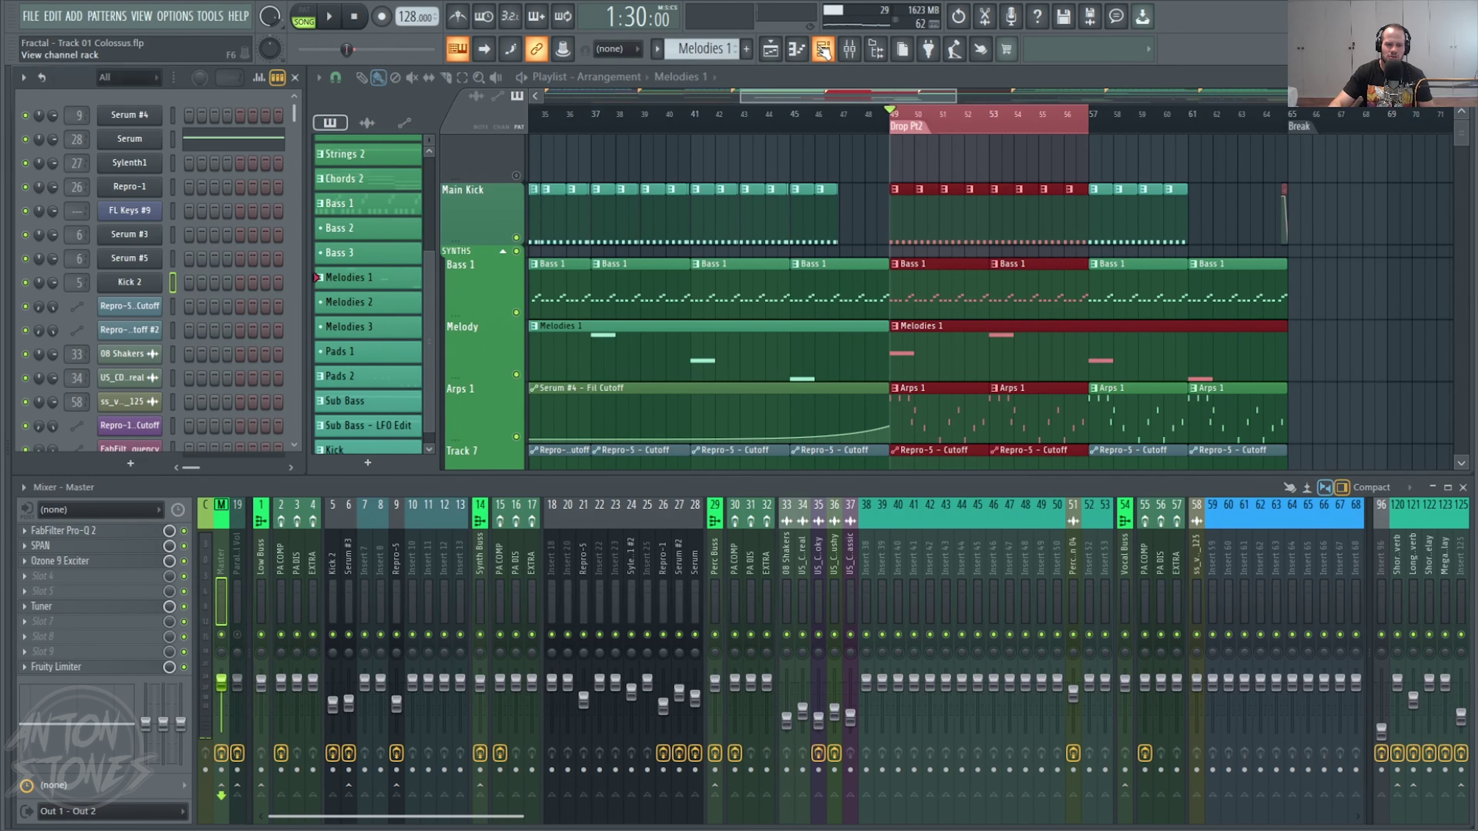
# - Select the Serum #2 mixer track, then solo the Arps 1 playlist track and play it briefly
pyautogui.hscroll(5, 446, 541)
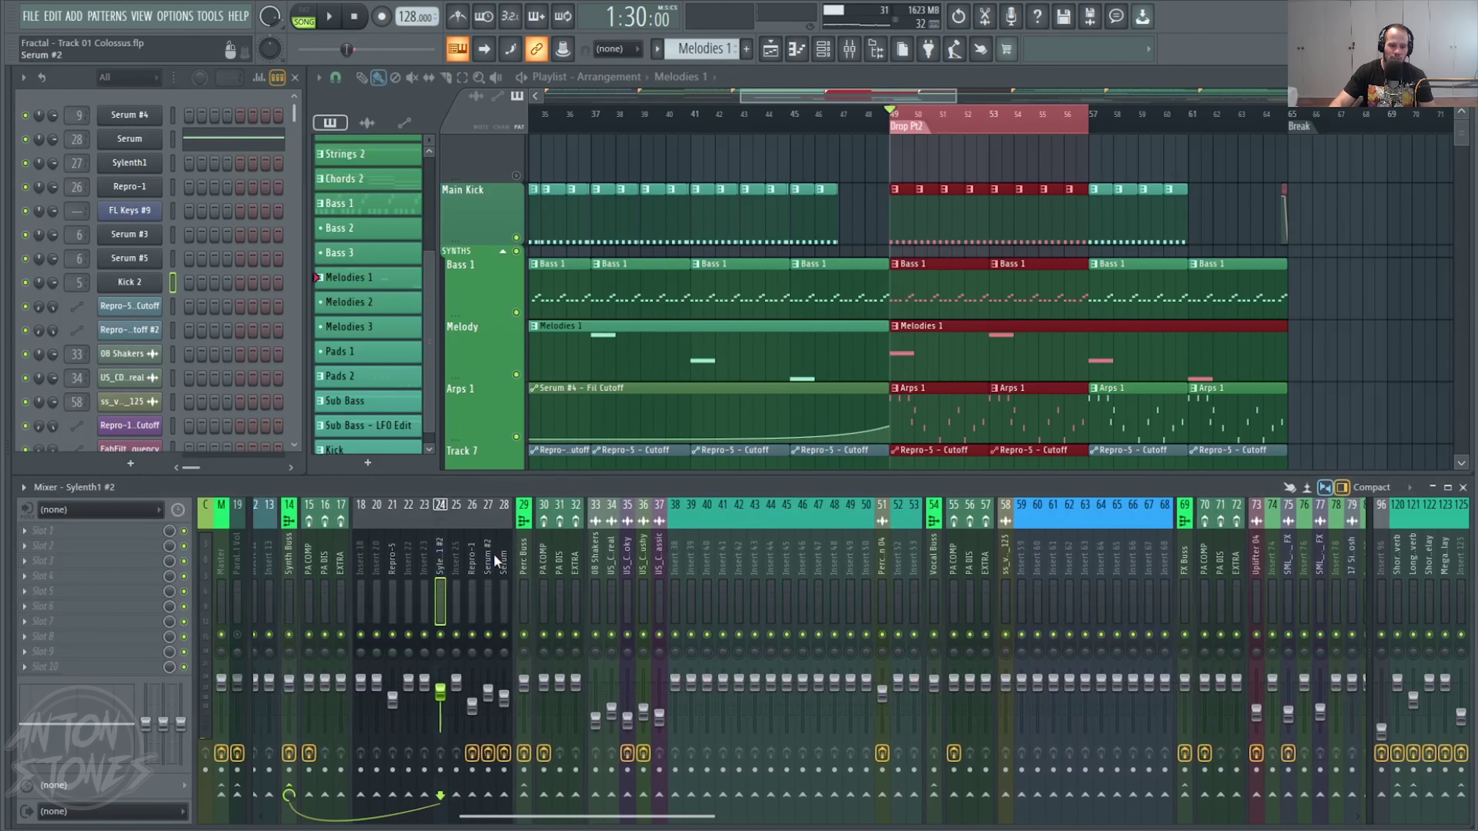
pyautogui.click(492, 556)
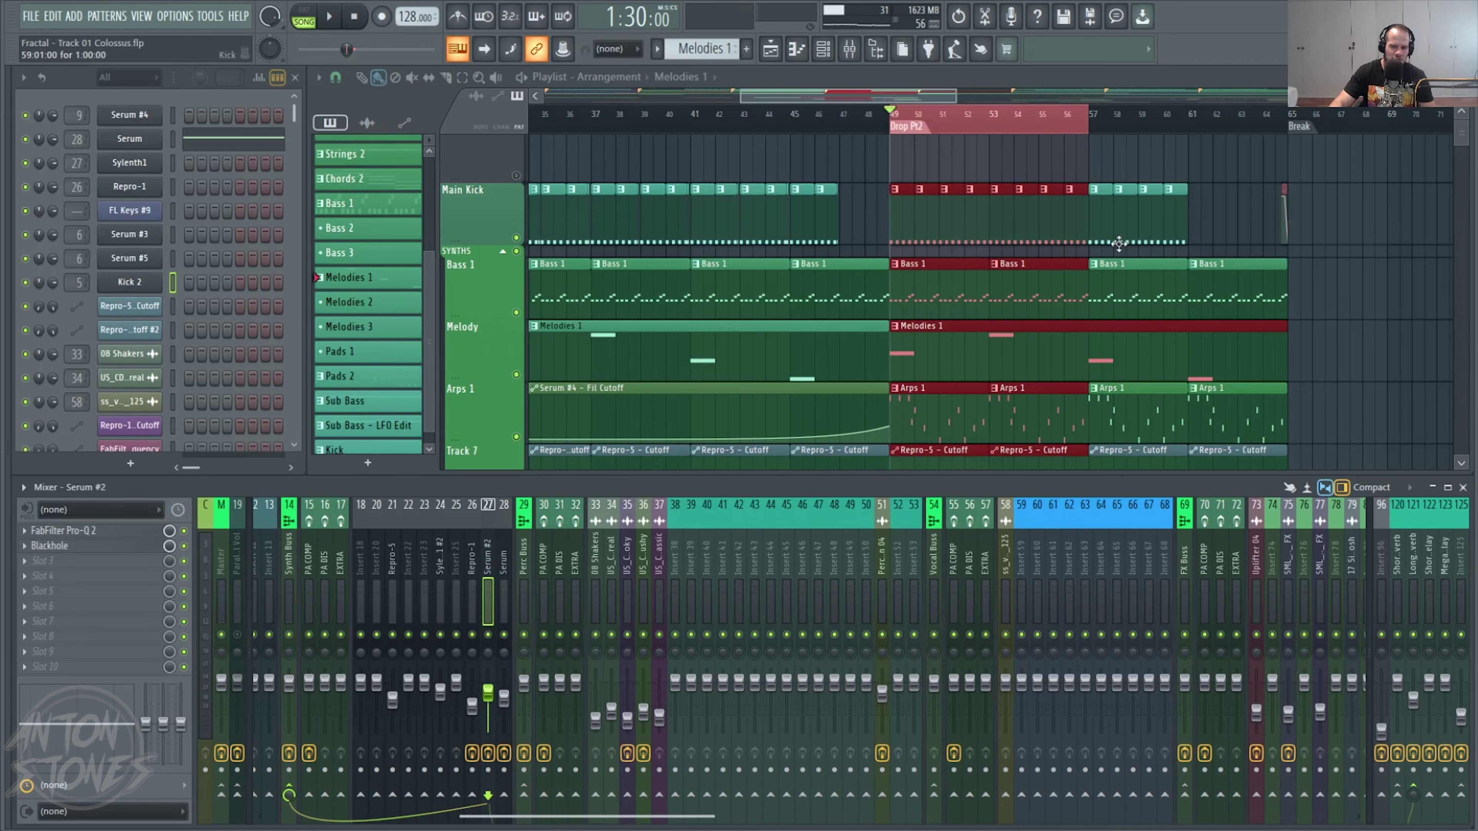
pyautogui.moveTo(652, 366); pyautogui.dragTo(667, 317)
pyautogui.rightClick(516, 388)
pyautogui.moveTo(967, 318); pyautogui.dragTo(771, 326)
pyautogui.press('space')
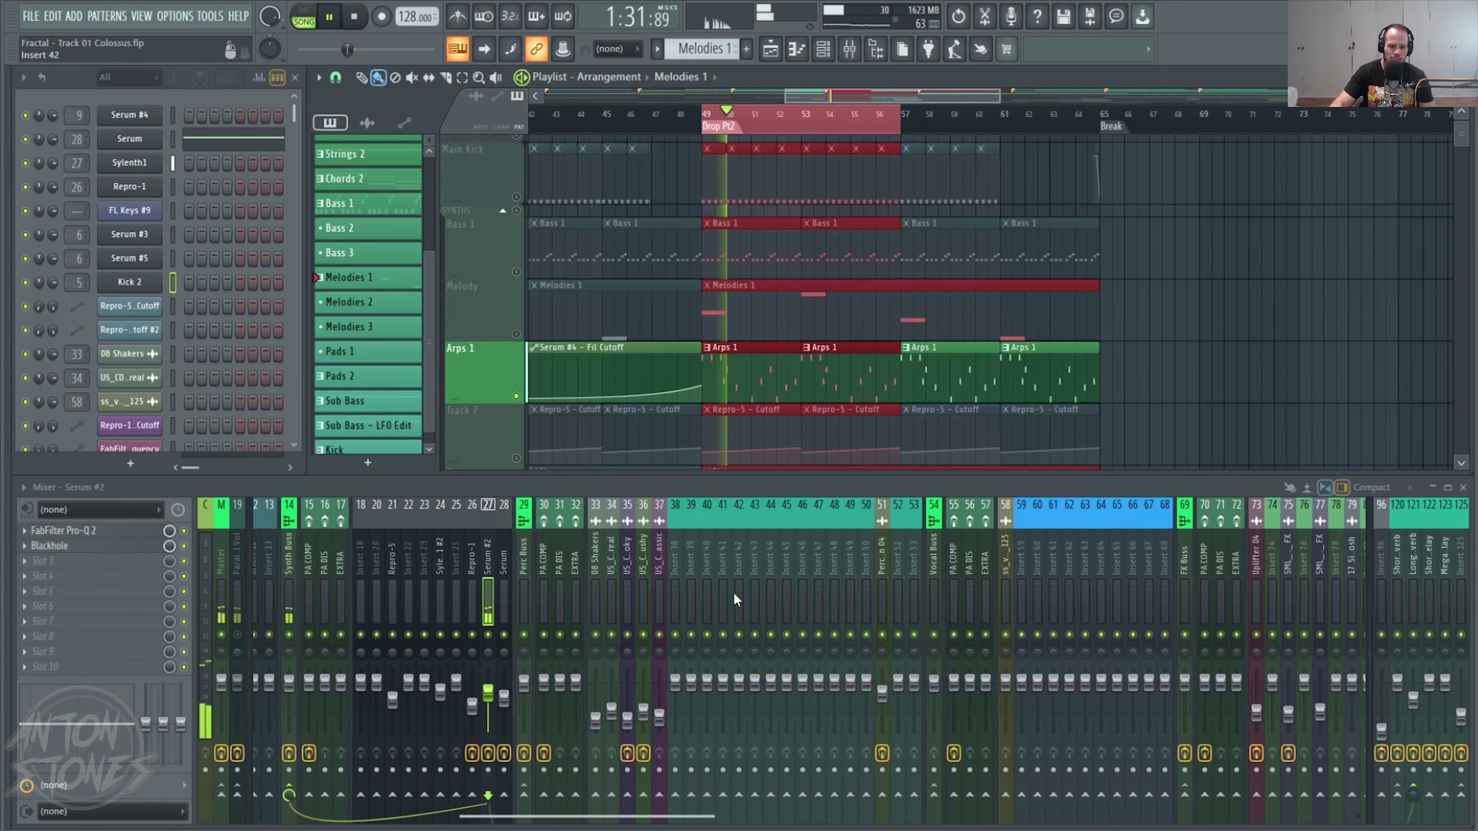
pyautogui.press('space')
# - Search the full effect list for "spl" and load Frequency Splitter into the third slot of Serum #2
pyautogui.click(41, 575)
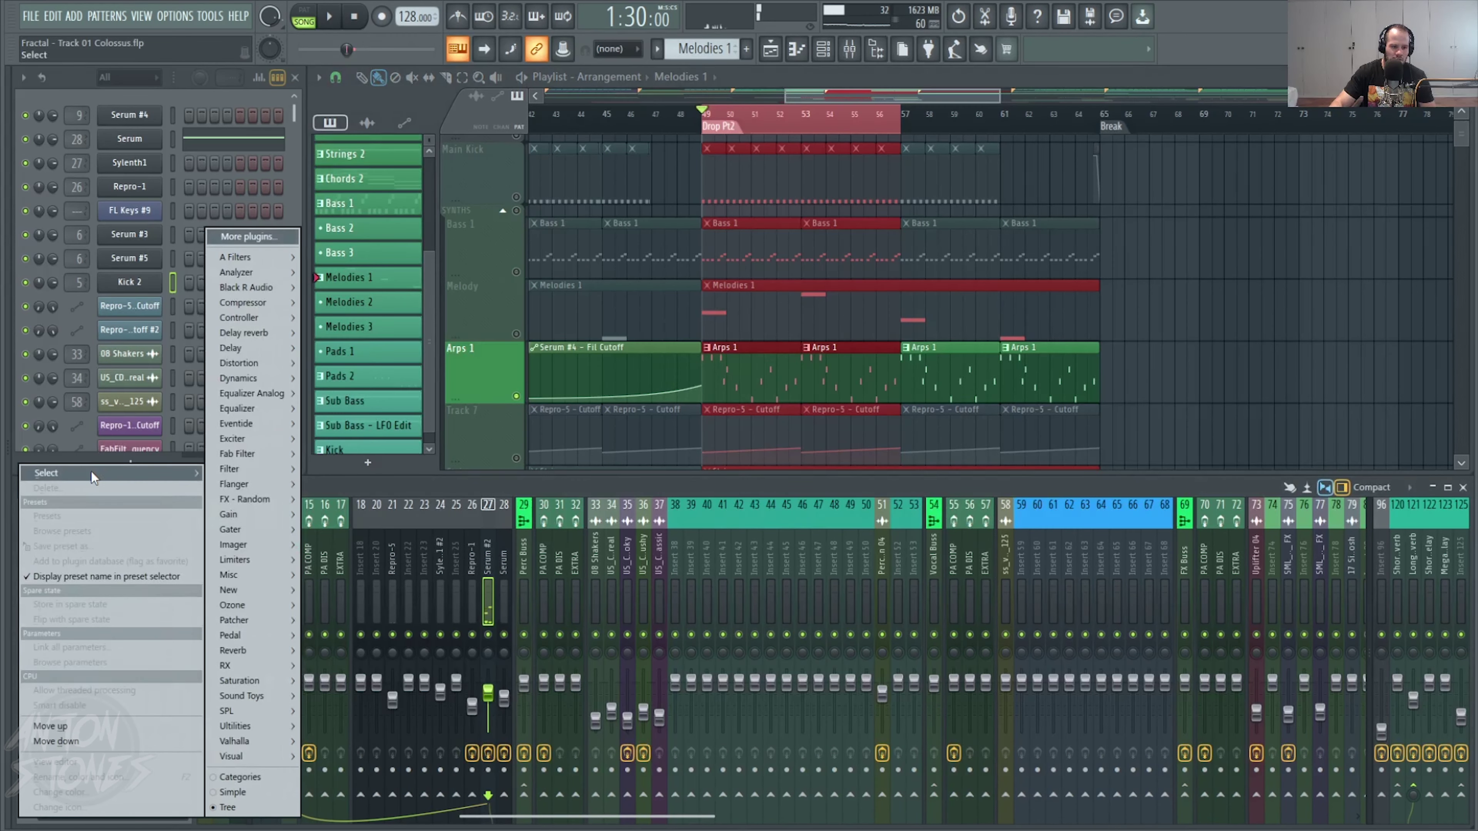
pyautogui.click(290, 239)
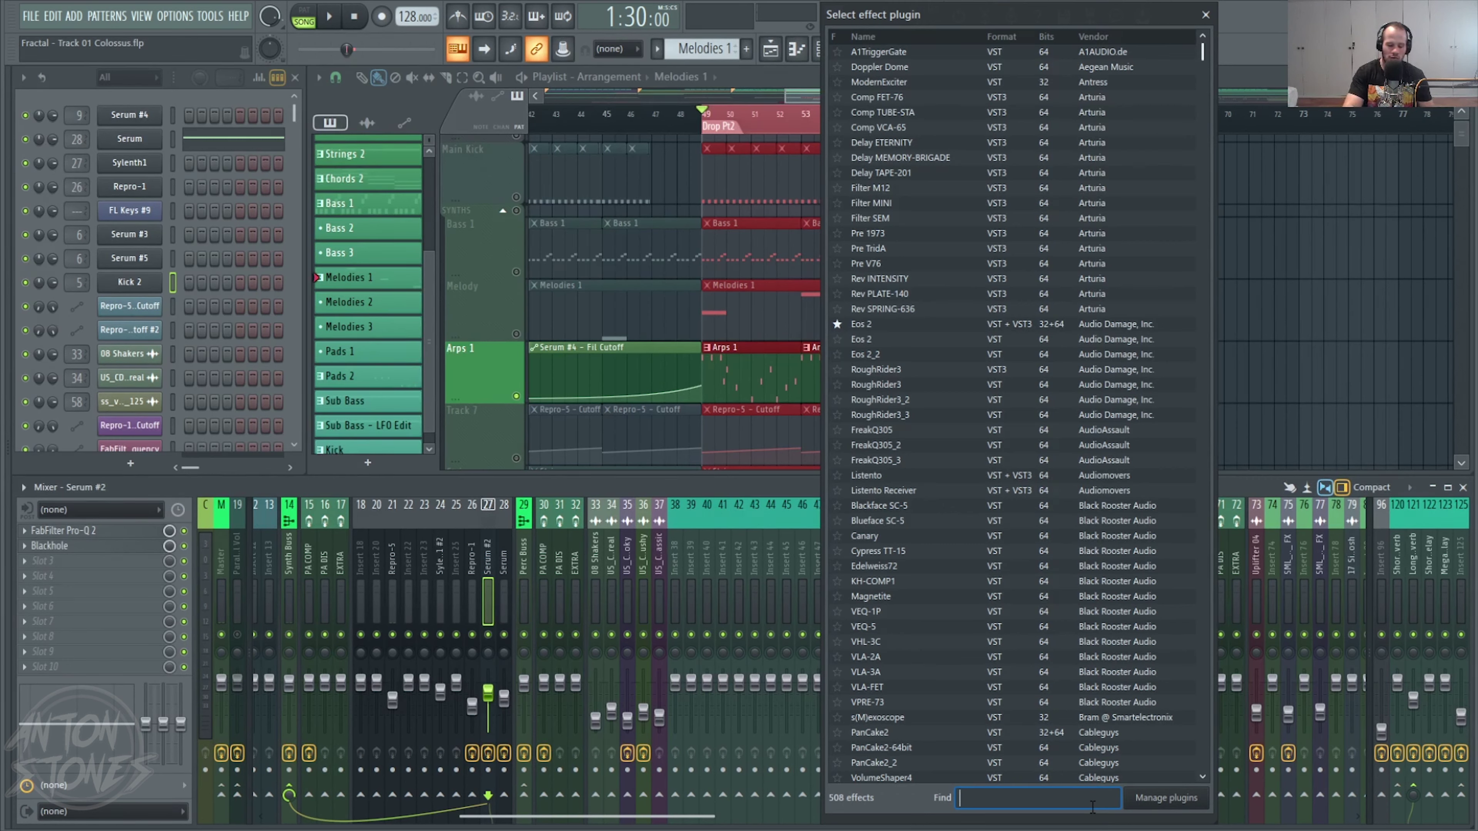
pyautogui.write('sp-')
pyautogui.press('BackSpace')
pyautogui.write('l')
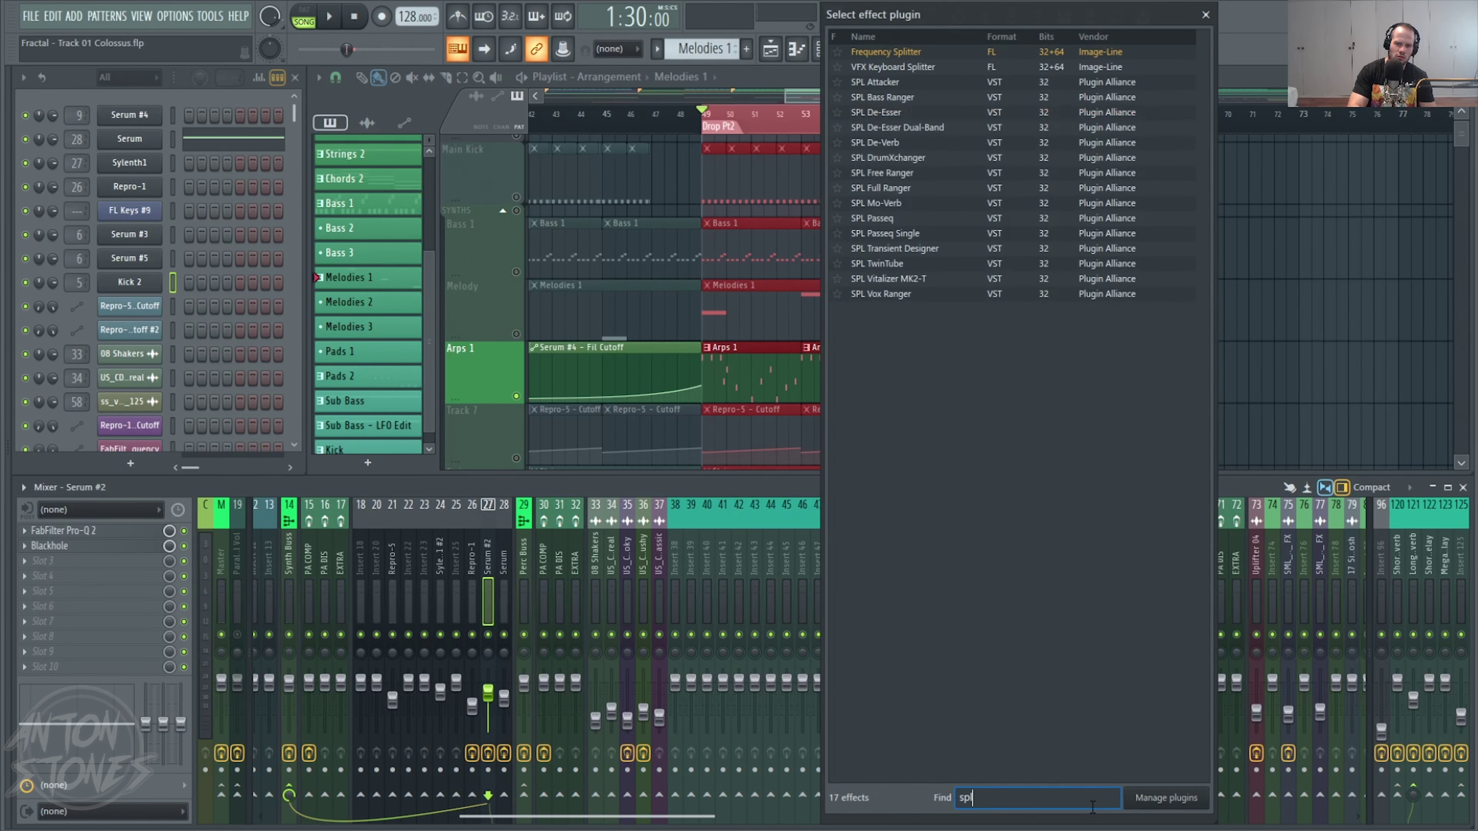
pyautogui.doubleClick(1183, 55)
# - Enlarge and reposition the Frequency Splitter window, and play the soloed arp to view its spectrum
pyautogui.moveTo(469, 186); pyautogui.dragTo(673, 244)
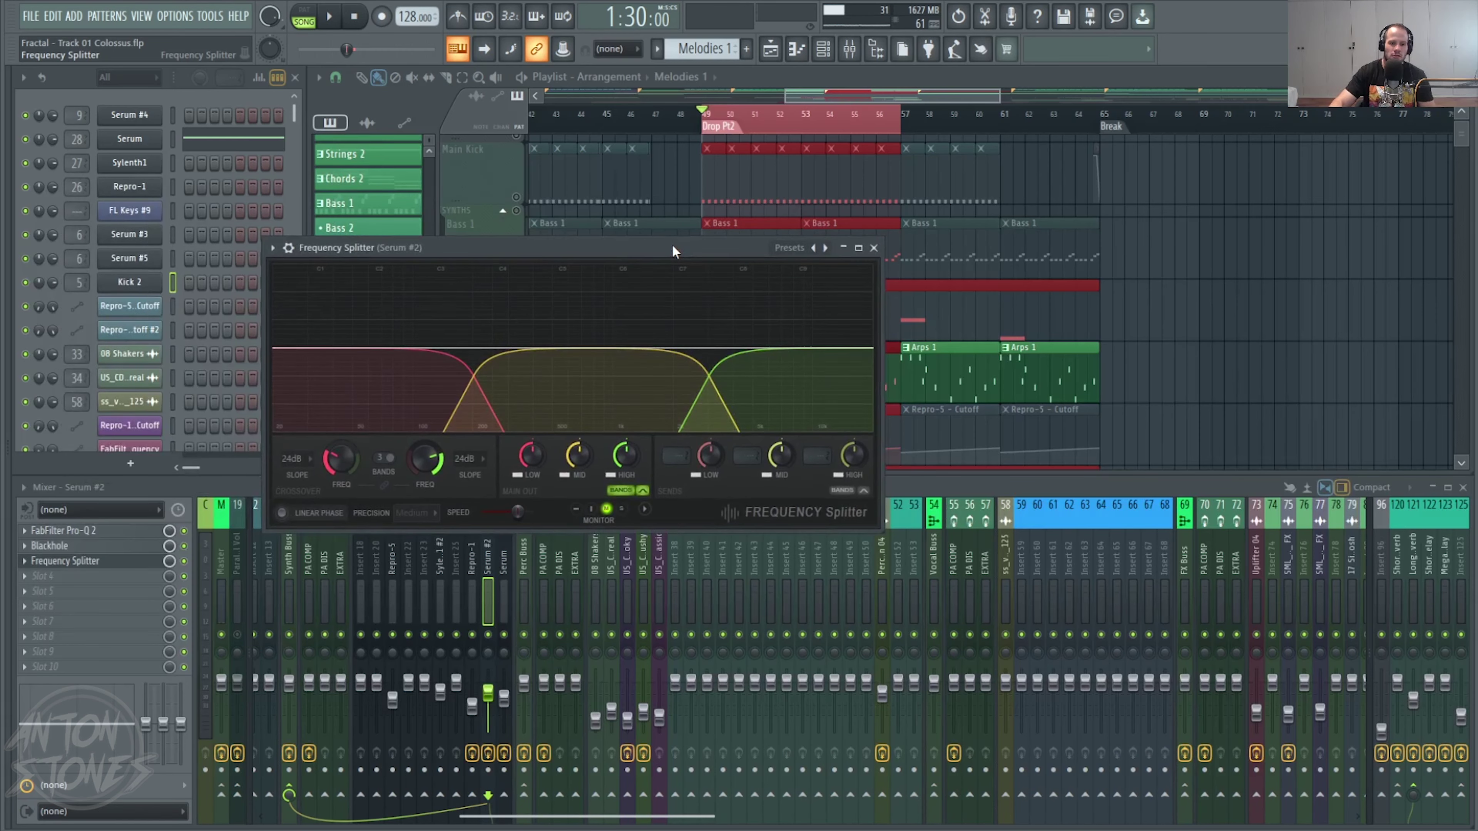
pyautogui.moveTo(882, 527); pyautogui.dragTo(1113, 704)
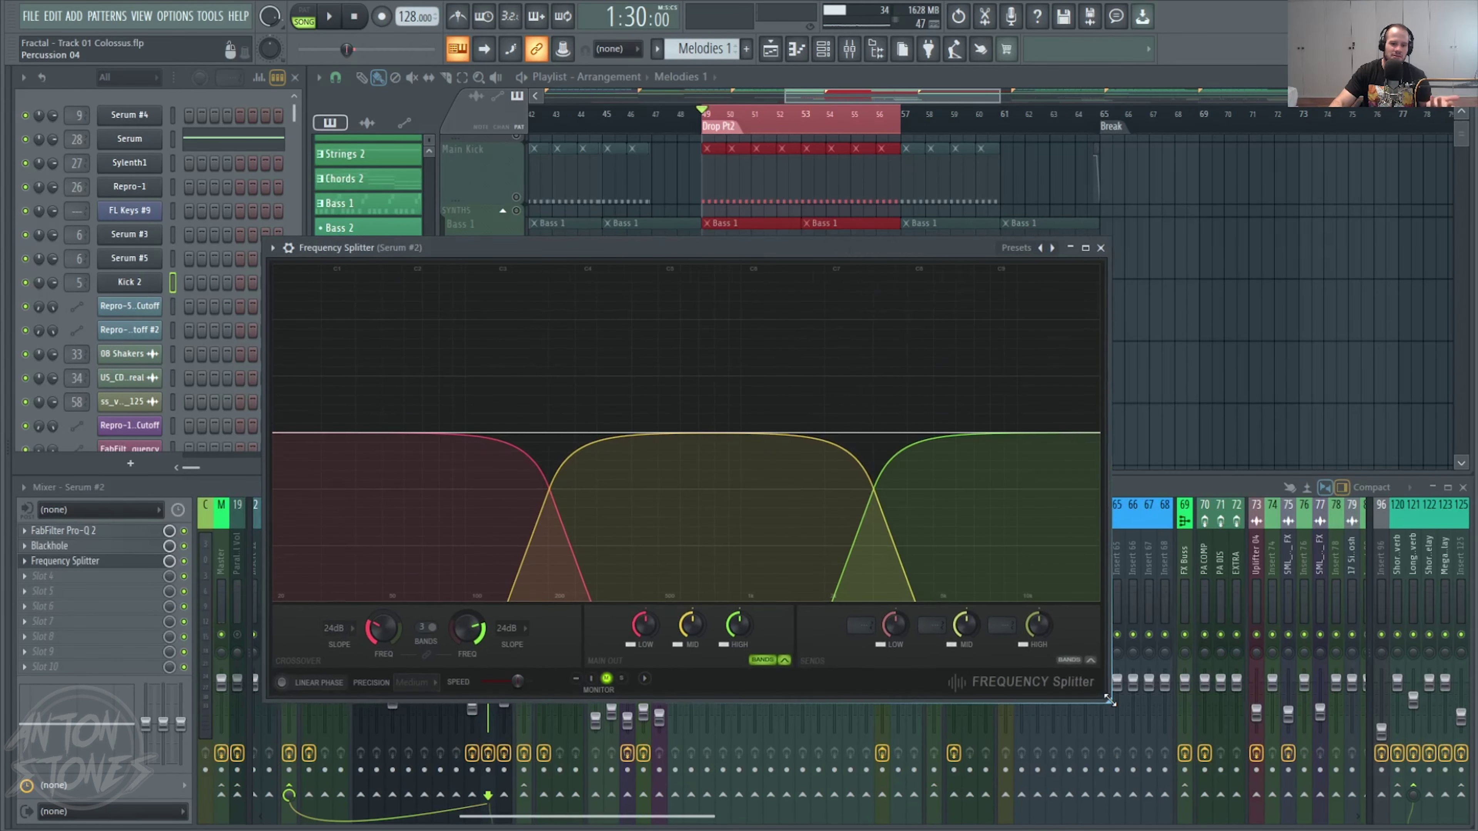
pyautogui.moveTo(802, 253); pyautogui.dragTo(843, 224)
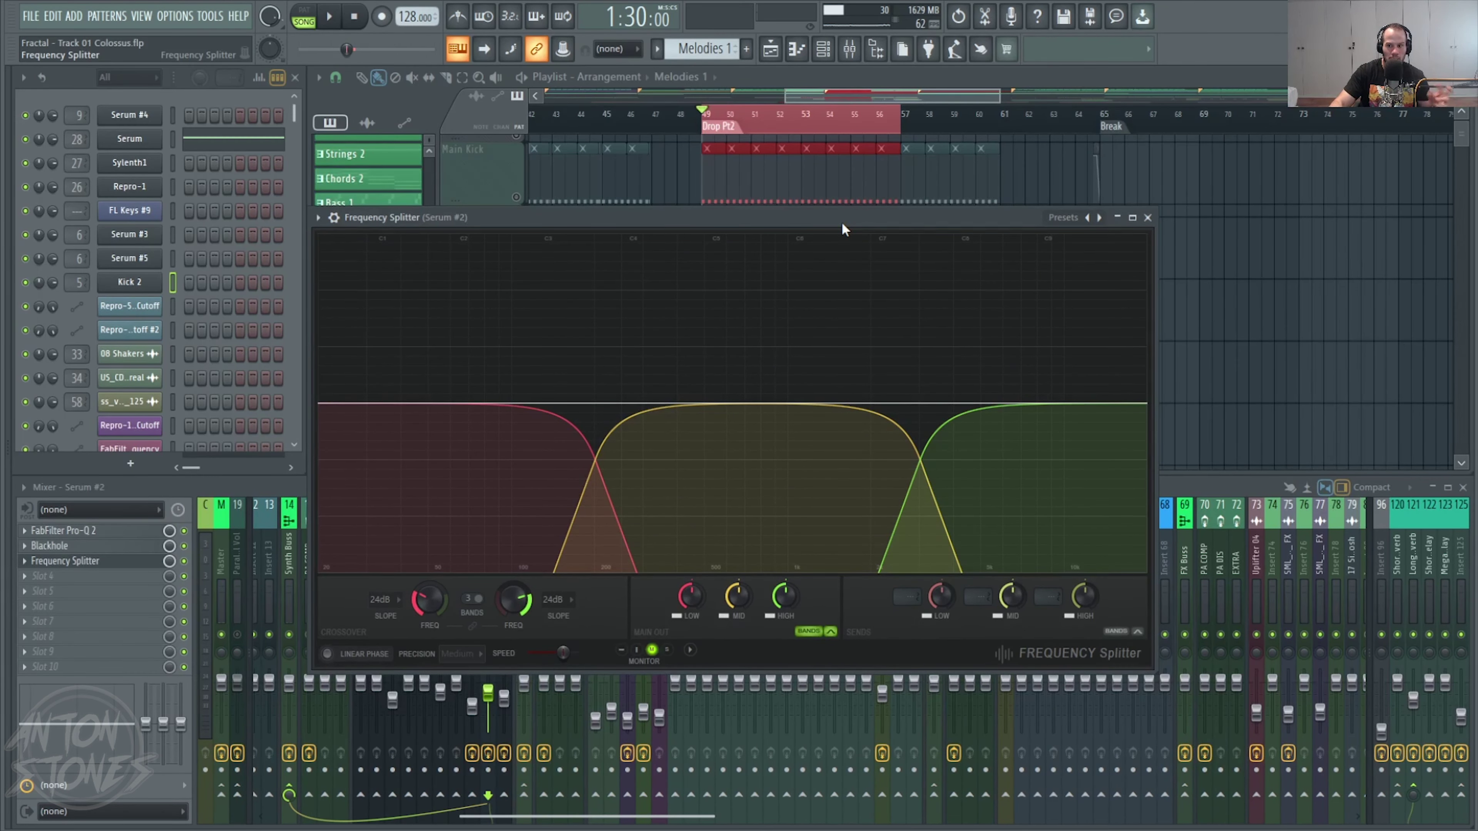
pyautogui.moveTo(842, 222); pyautogui.dragTo(883, 229)
pyautogui.press('space')
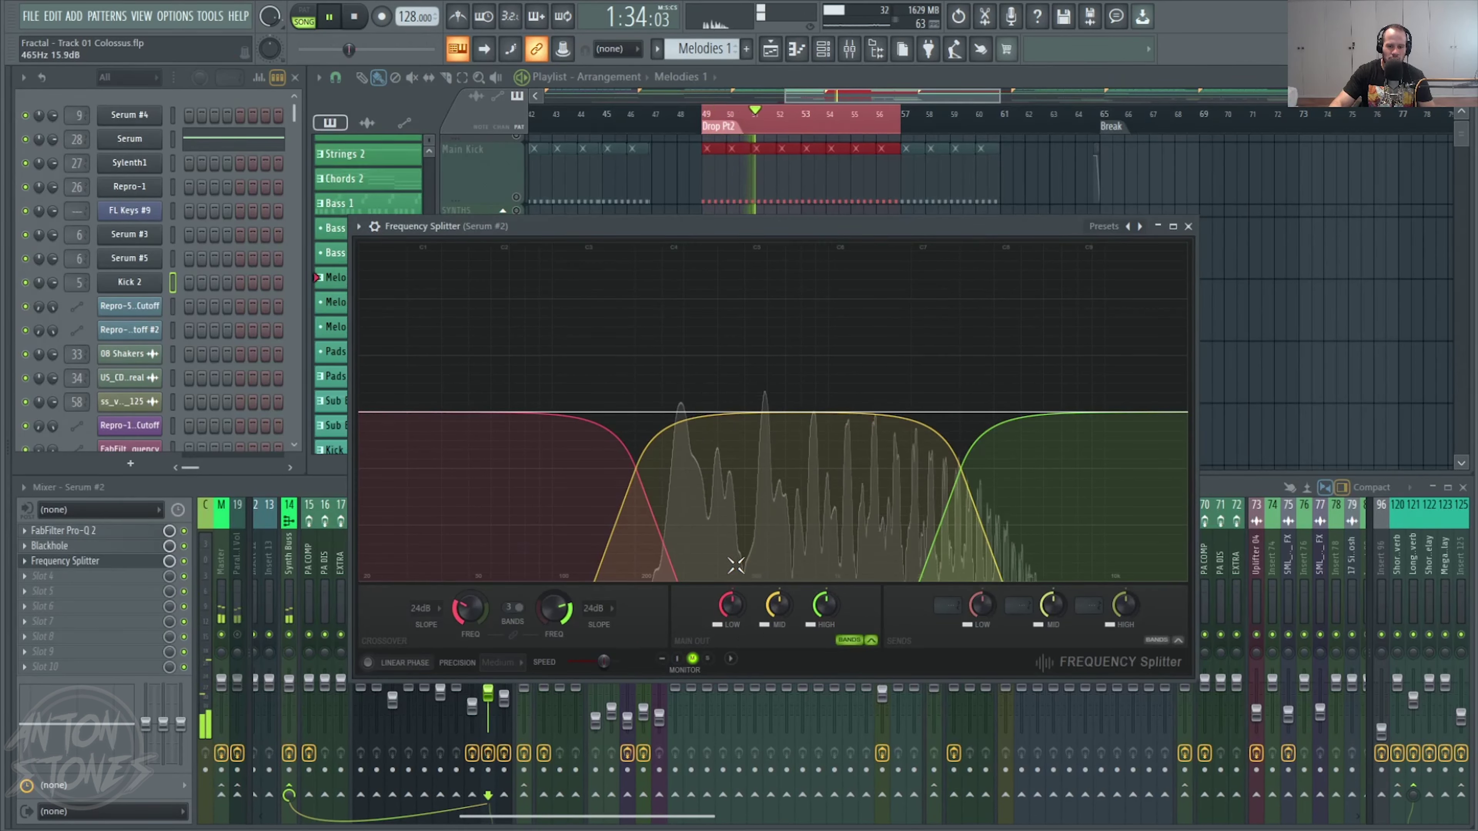
pyautogui.press('space')
# - Try muting Frequency Splitter's mid band while the arp plays, and bring it back to about -0.1 dB
pyautogui.moveTo(803, 416); pyautogui.dragTo(797, 579)
pyautogui.press('space')
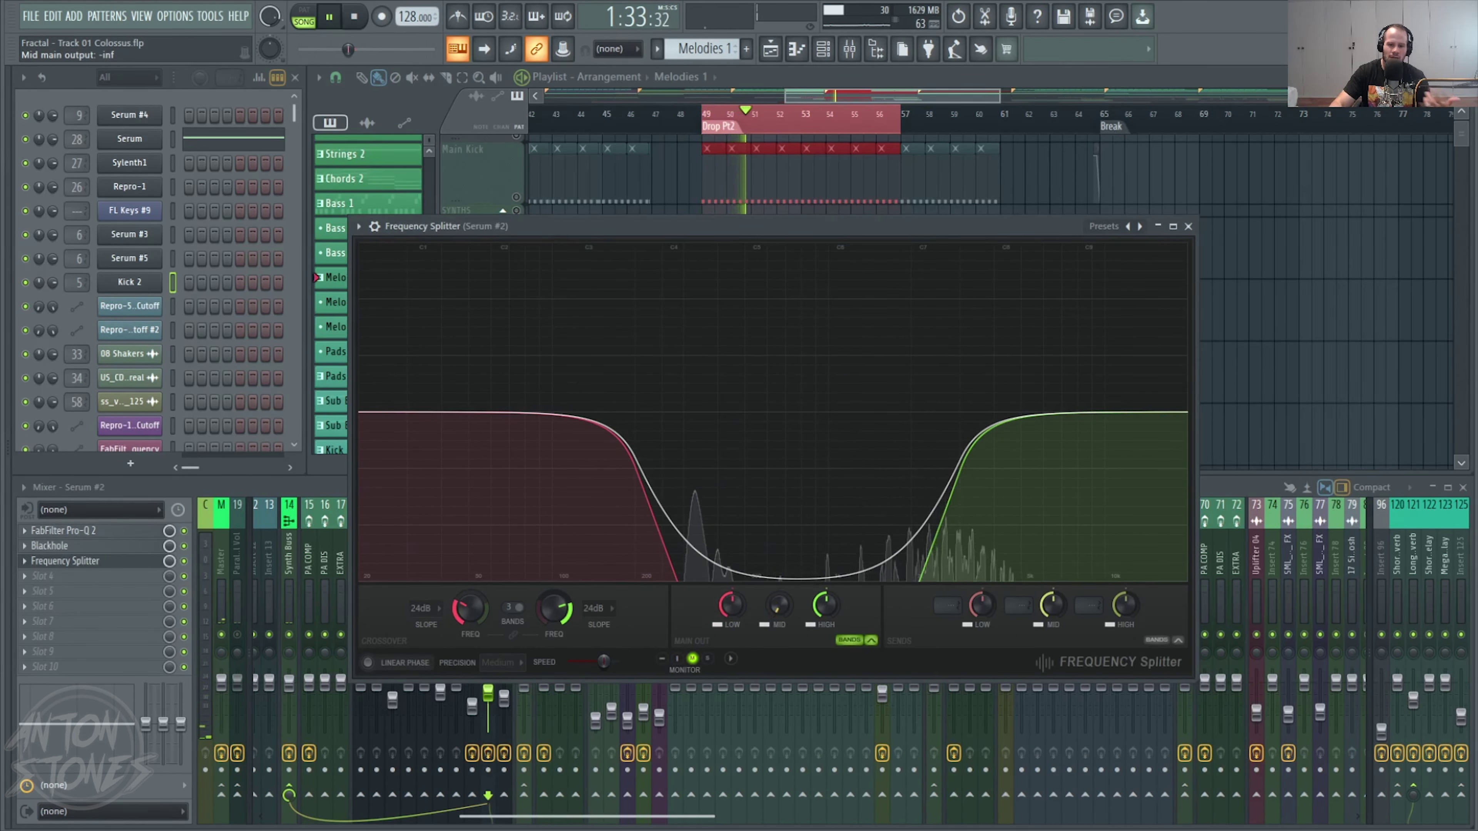
pyautogui.moveTo(797, 579); pyautogui.dragTo(799, 414)
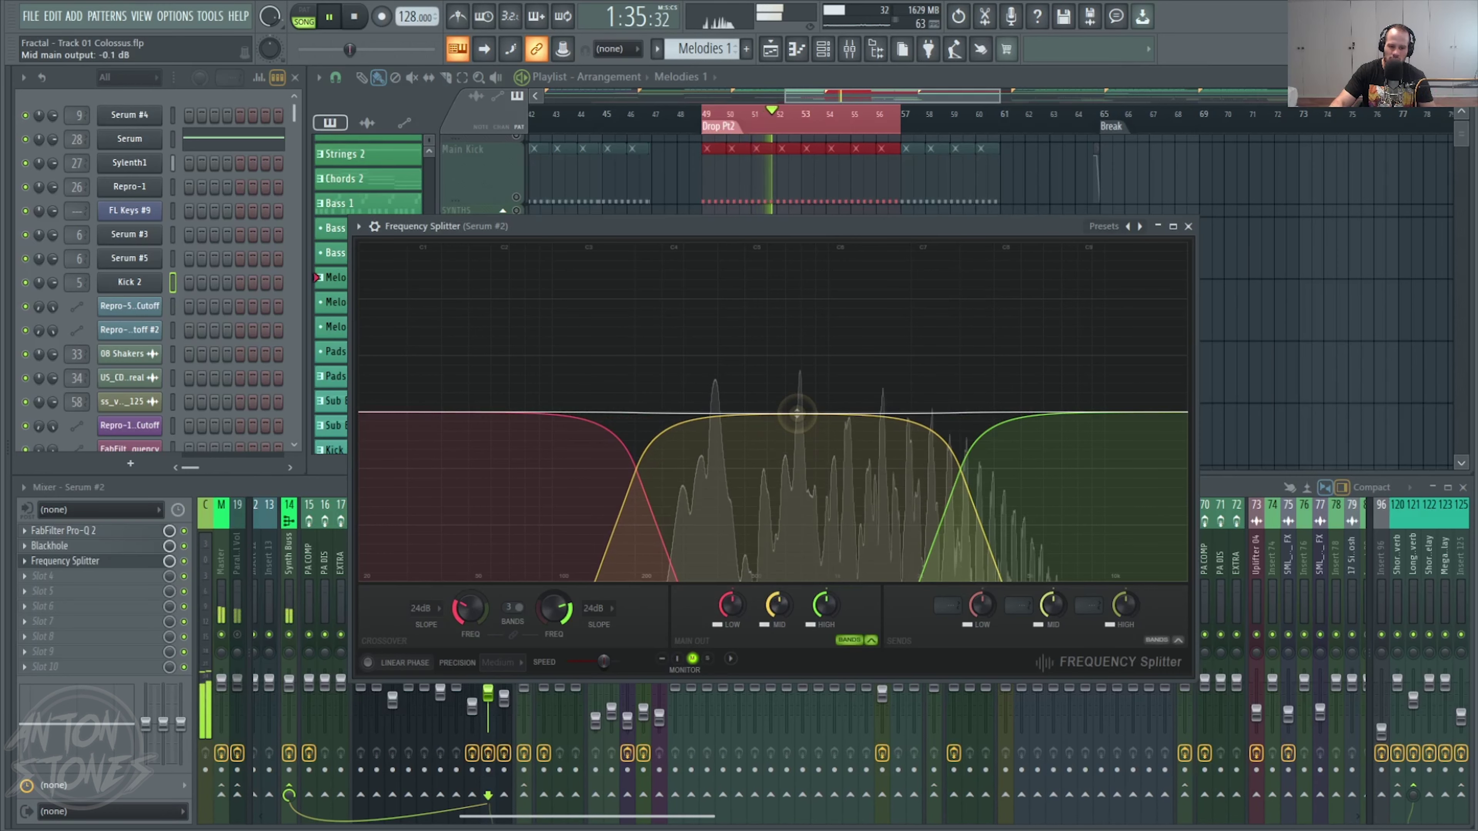
pyautogui.press('space')
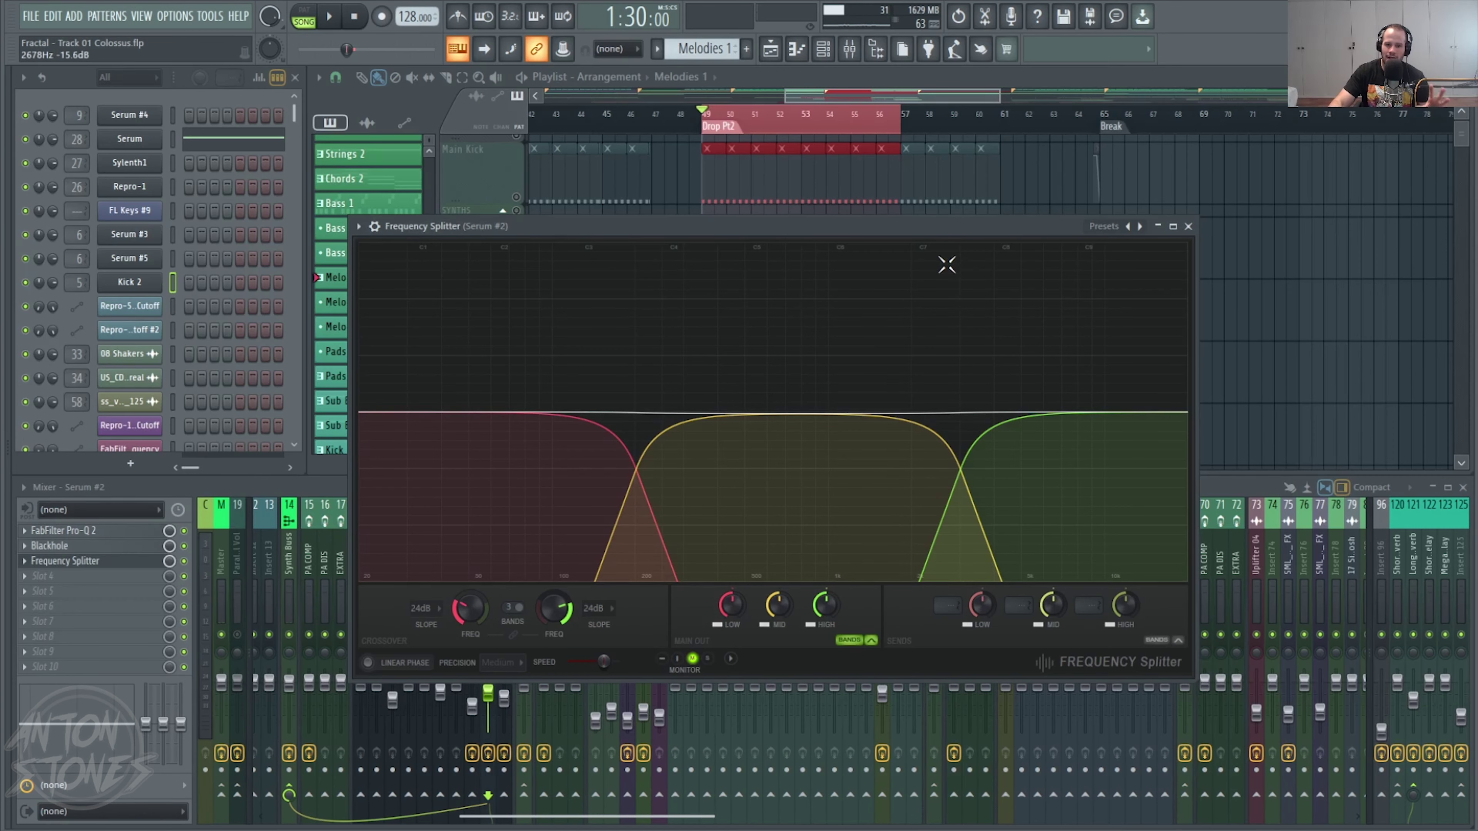
# - Open Blackhole, move Frequency Splitter ahead of it in Serum #2's effect chain, and play the arp through both
pyautogui.moveTo(966, 229); pyautogui.dragTo(888, 183)
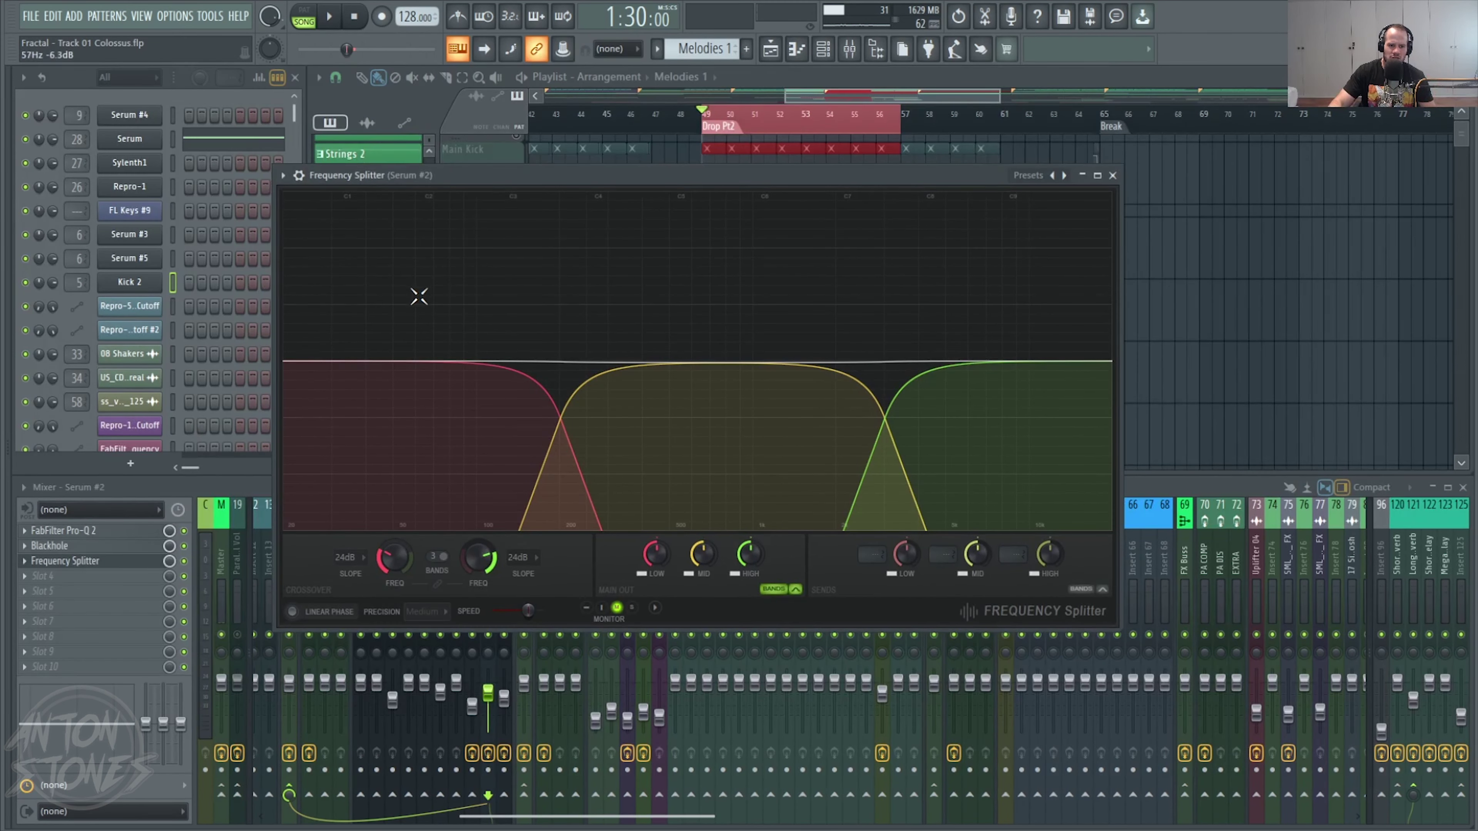
pyautogui.click(127, 548)
pyautogui.moveTo(346, 262); pyautogui.dragTo(429, 253)
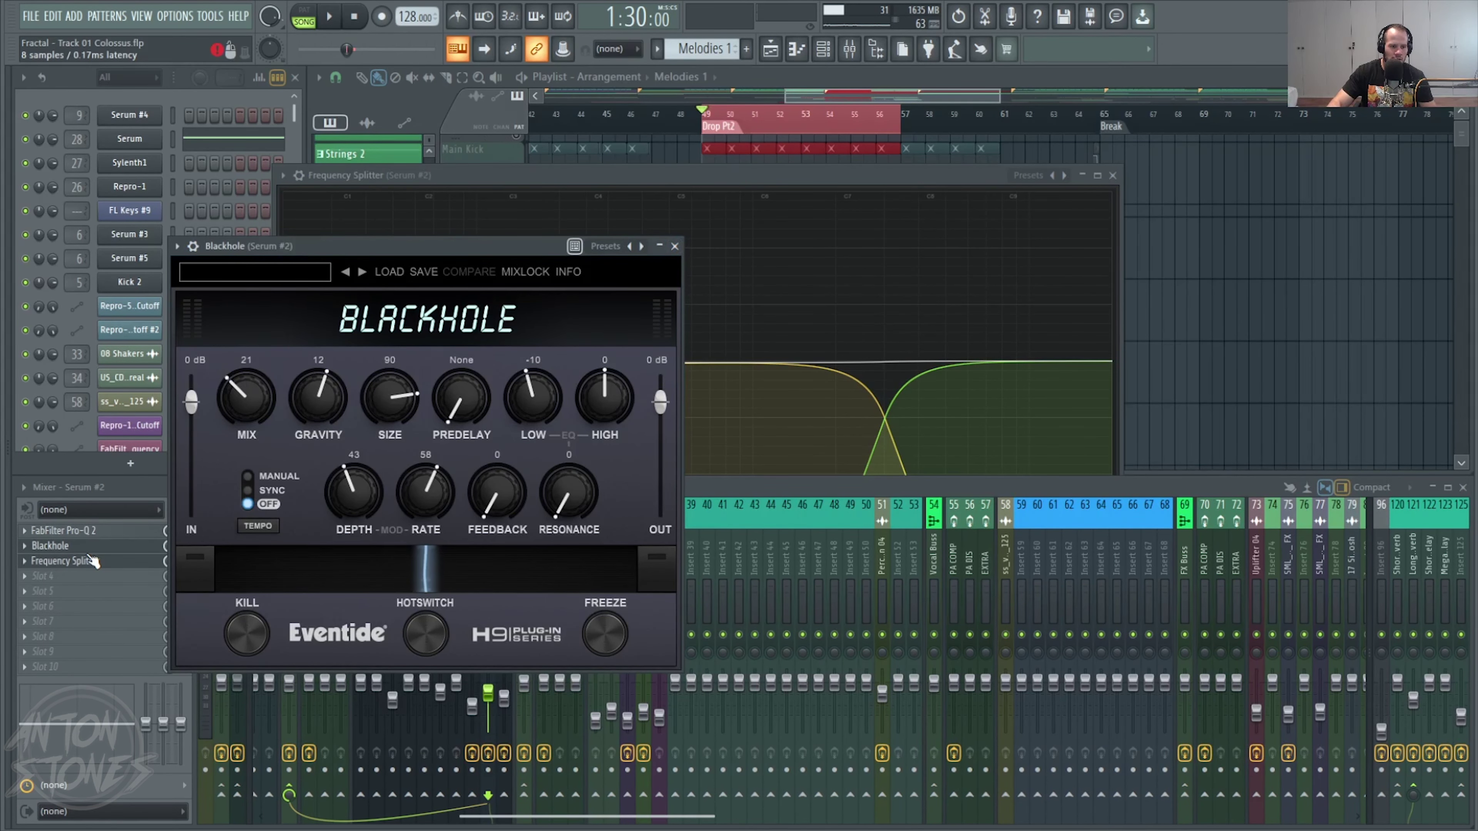
pyautogui.moveTo(92, 563); pyautogui.dragTo(94, 555)
pyautogui.moveTo(626, 191); pyautogui.dragTo(778, 251)
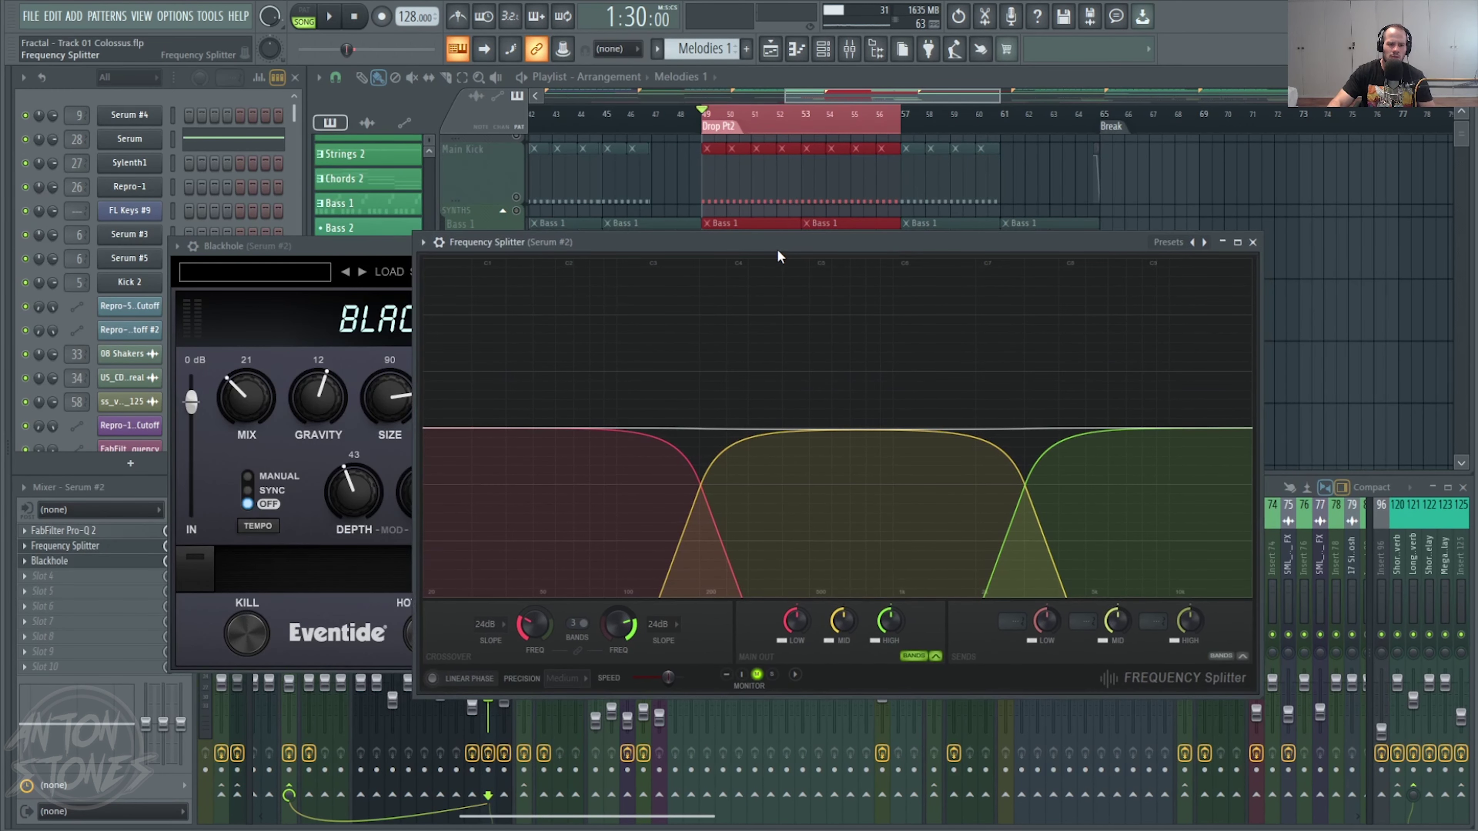
pyautogui.press('space')
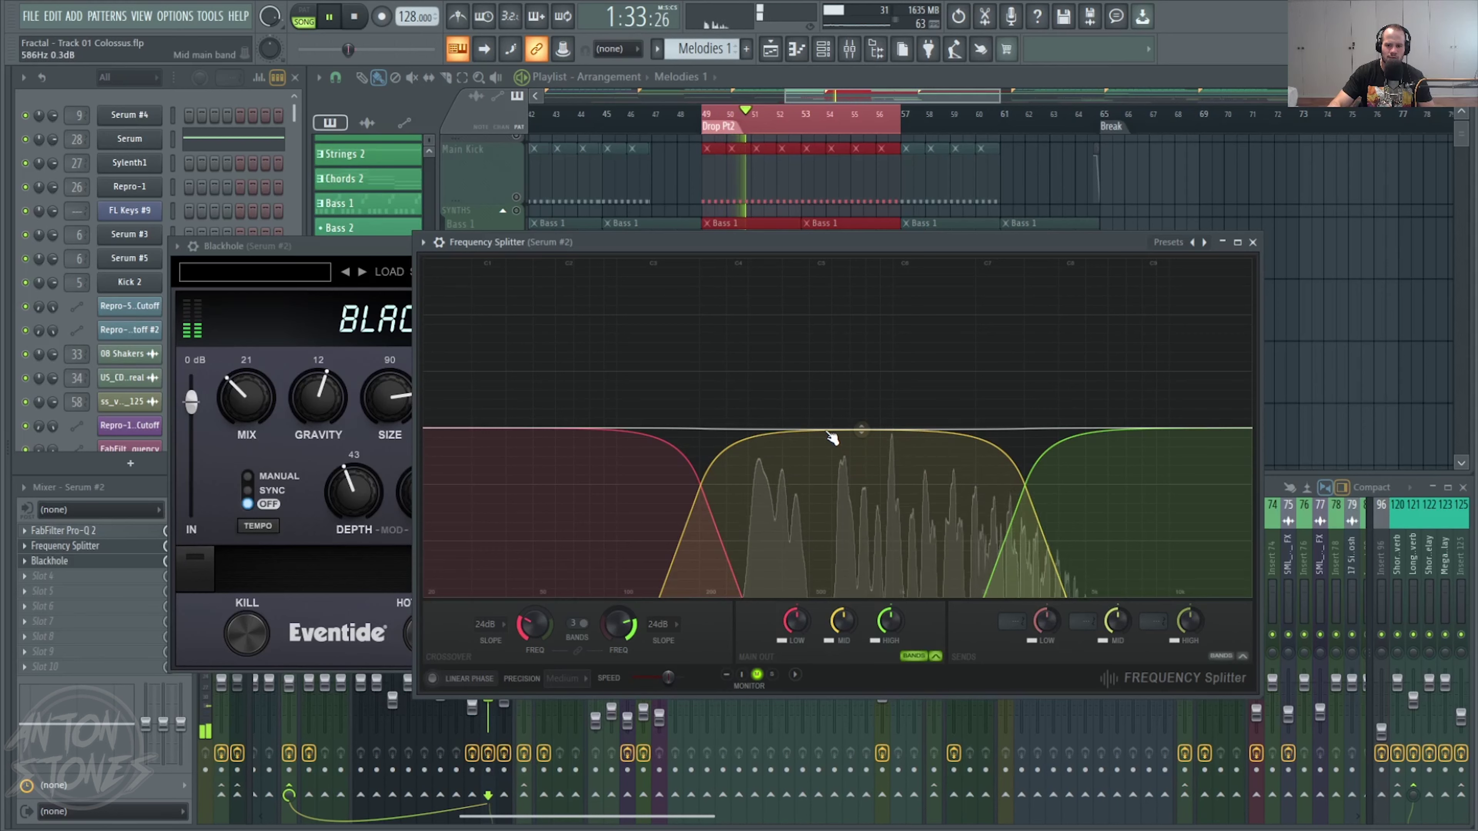
pyautogui.press('space')
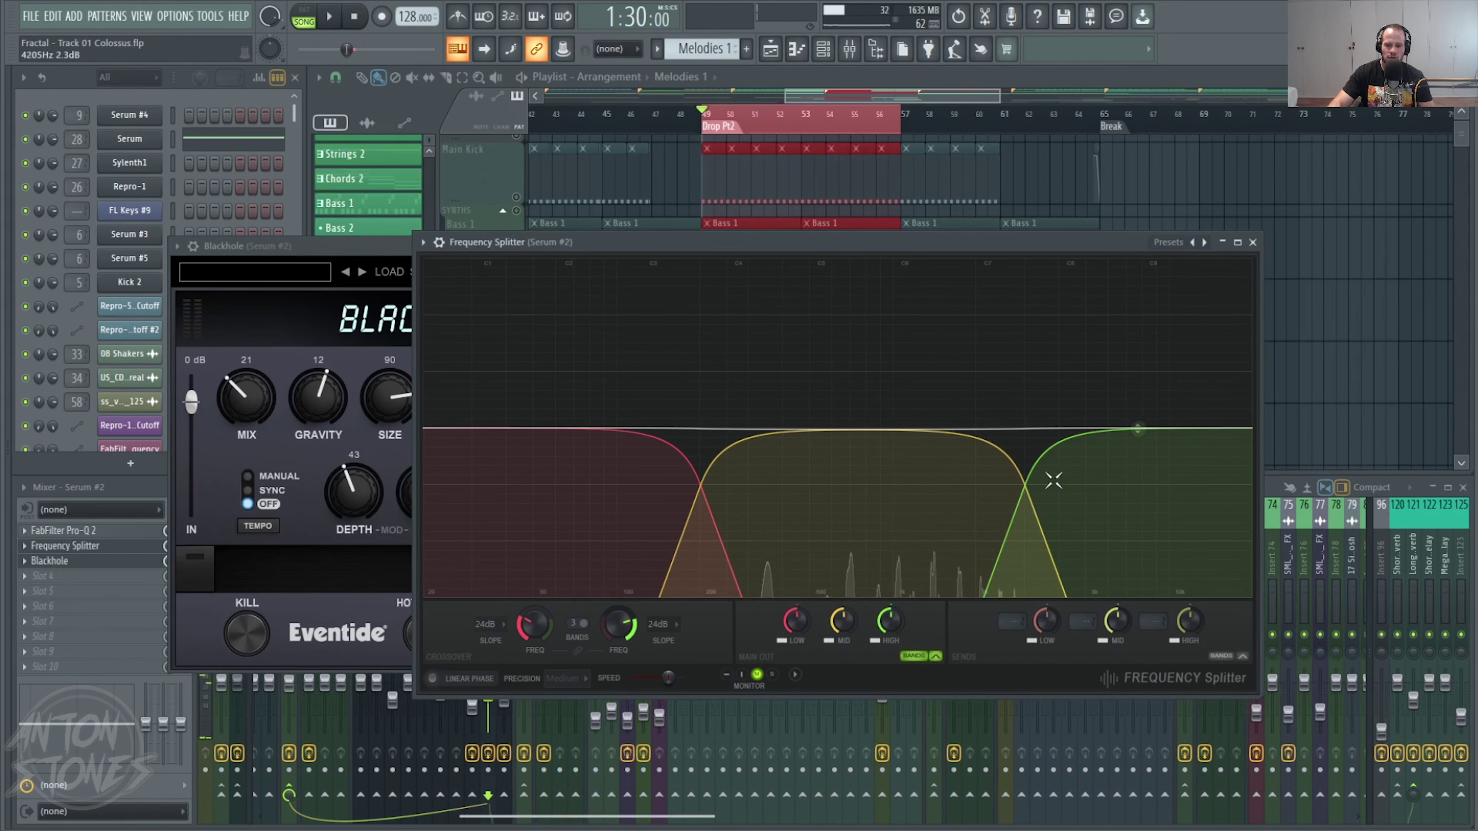
# - While the arp plays, set Frequency Splitter's mid band to about -3.6 dB and high band to 5.7 dB, and cut the low band fully
pyautogui.moveTo(1013, 247); pyautogui.dragTo(749, 168)
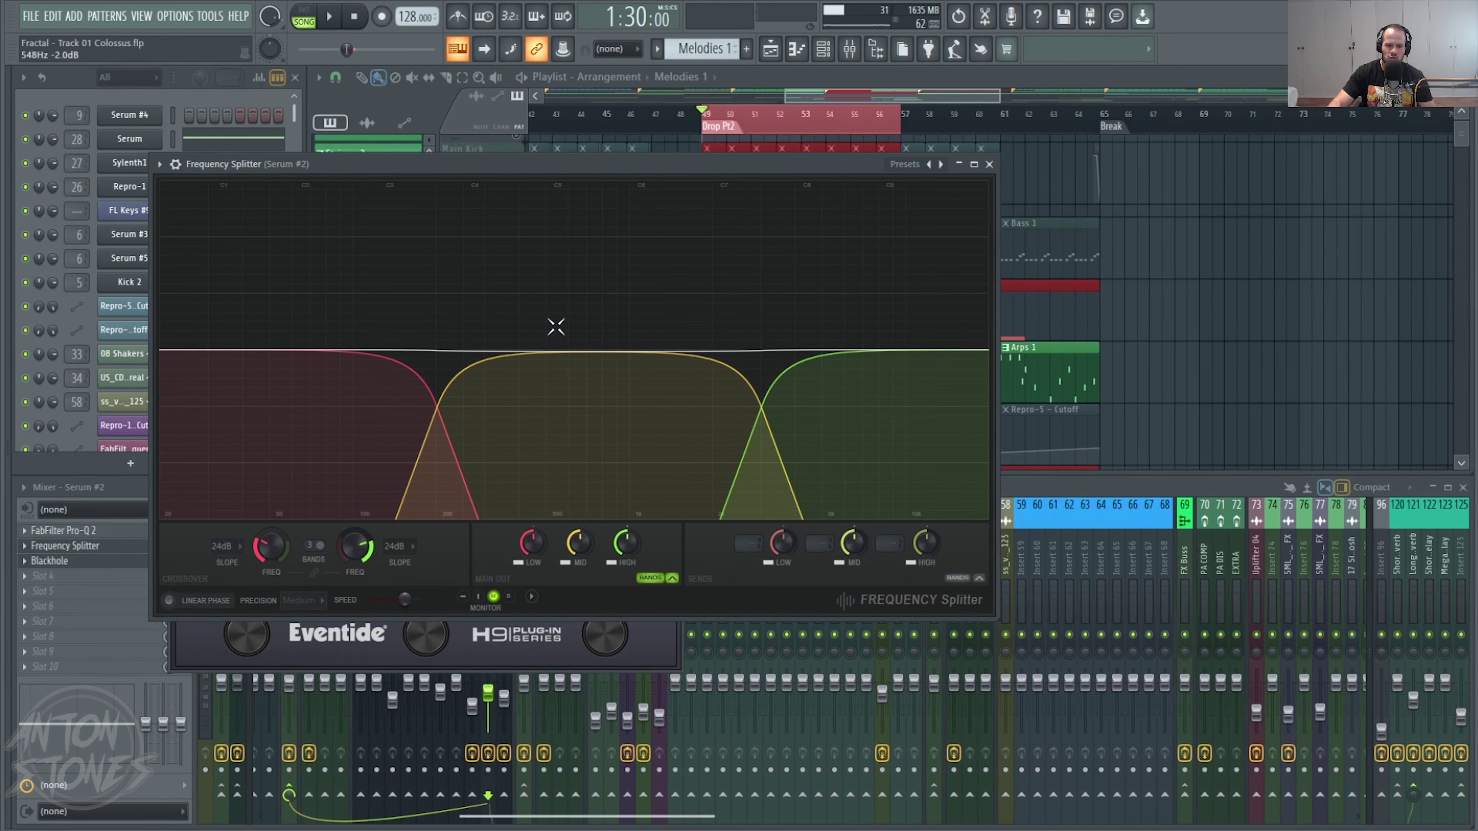
pyautogui.moveTo(601, 354); pyautogui.dragTo(597, 387)
pyautogui.press('space')
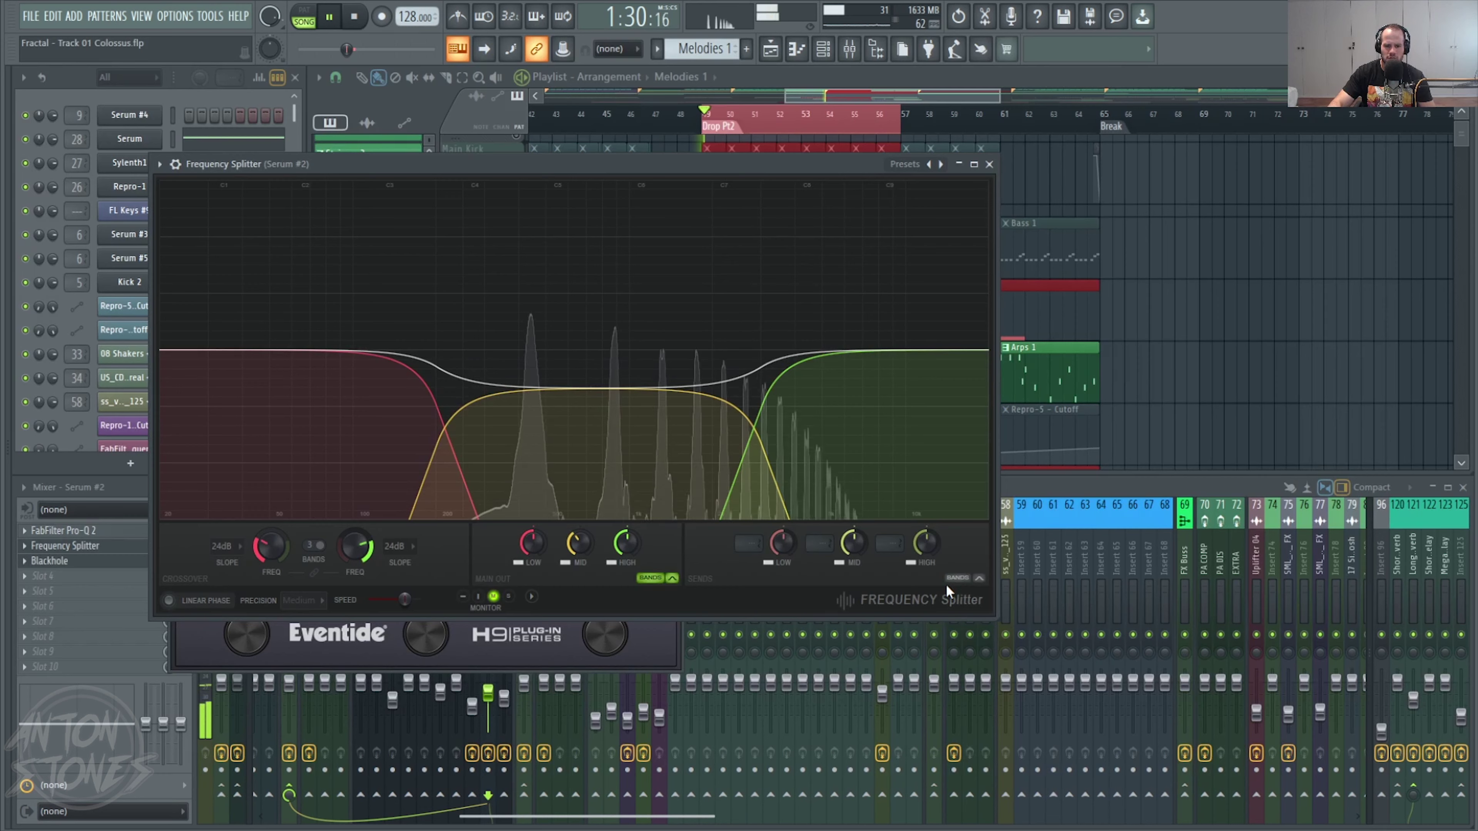
pyautogui.moveTo(609, 394); pyautogui.dragTo(600, 425)
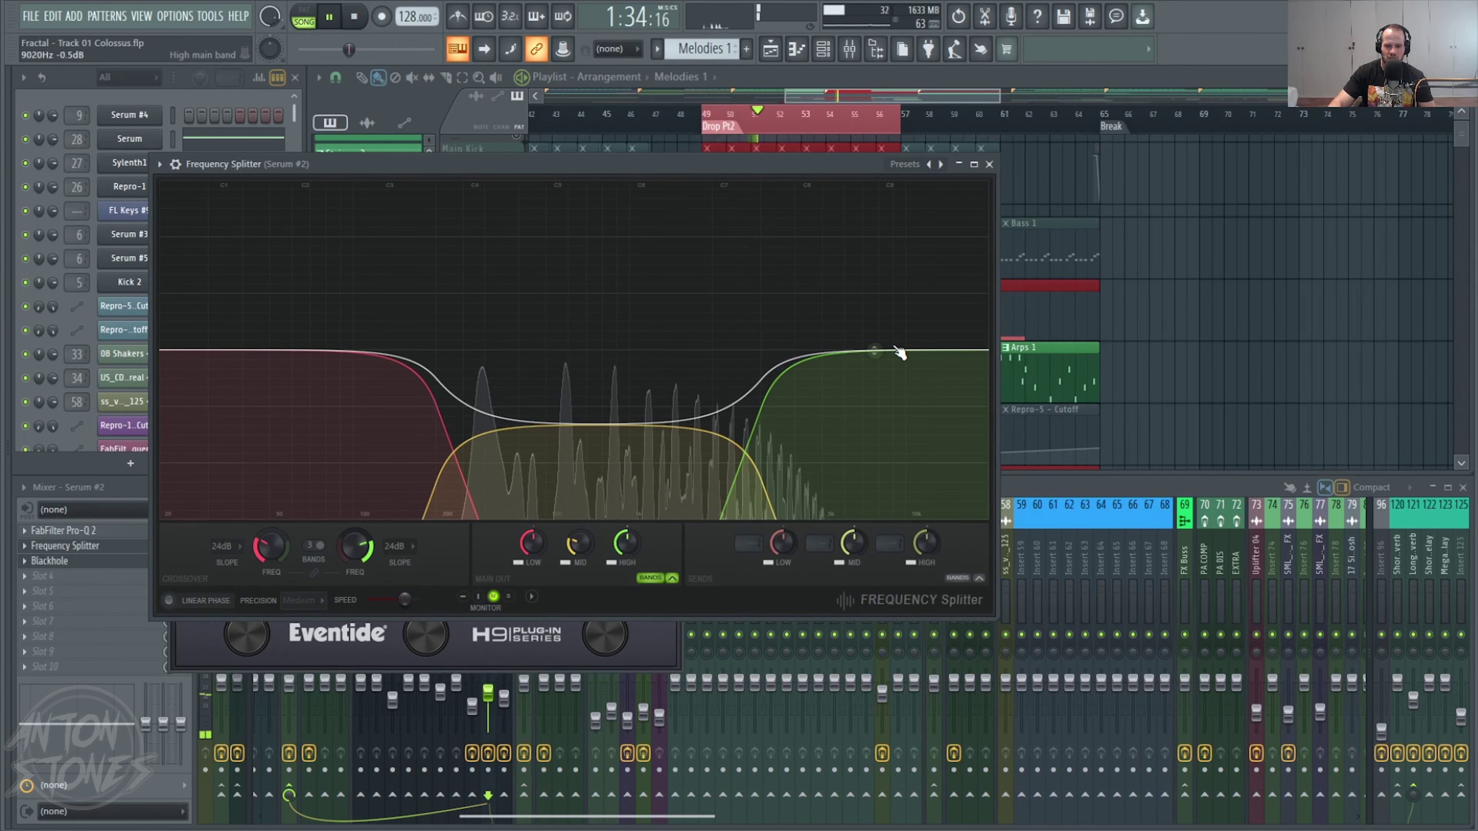
pyautogui.moveTo(874, 351)
pyautogui.mouseDown()
pyautogui.moveTo(874, 302)
pyautogui.moveTo(874, 328)
pyautogui.mouseUp()
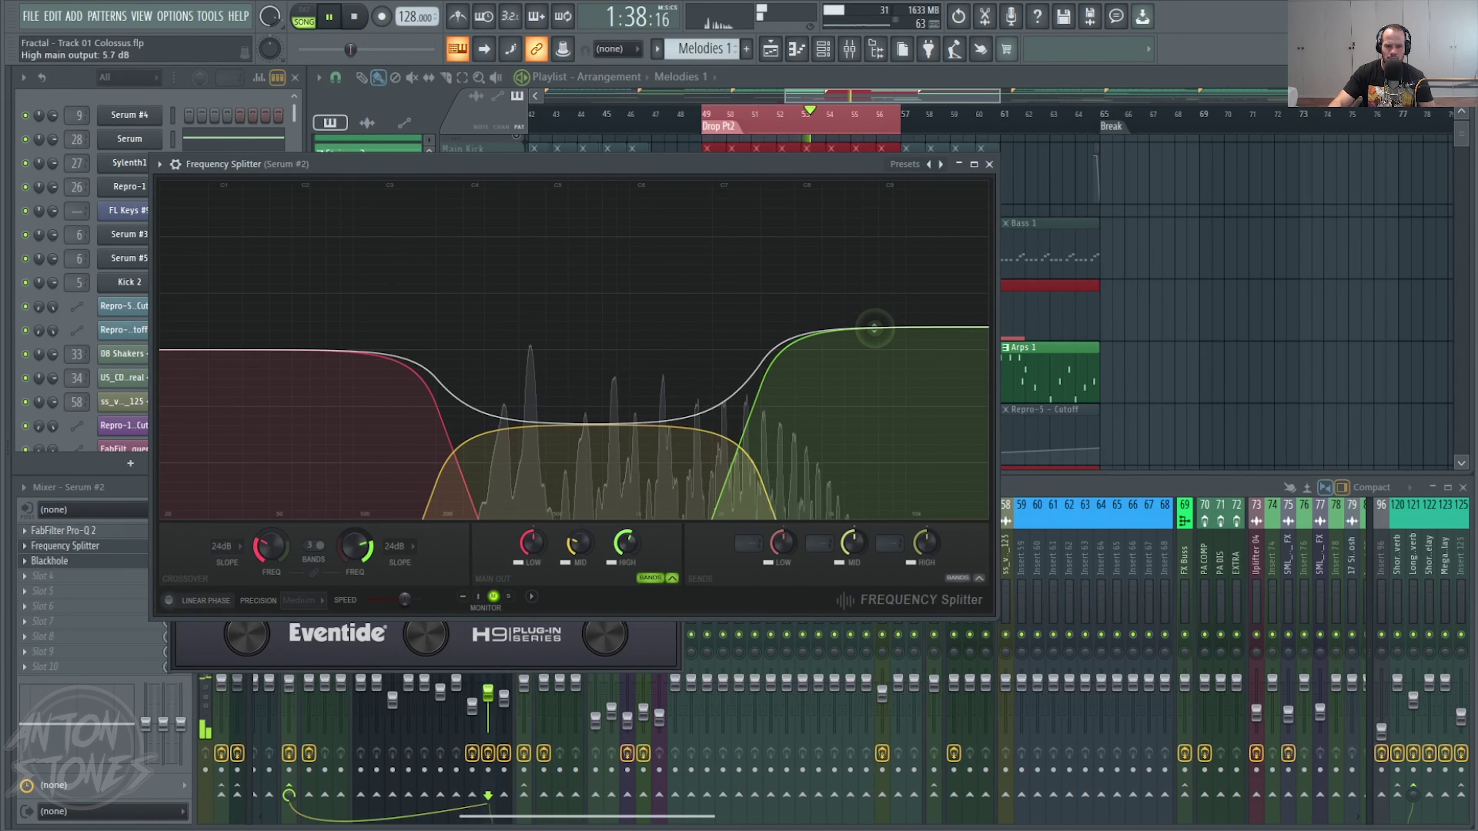
pyautogui.moveTo(598, 425); pyautogui.dragTo(598, 407)
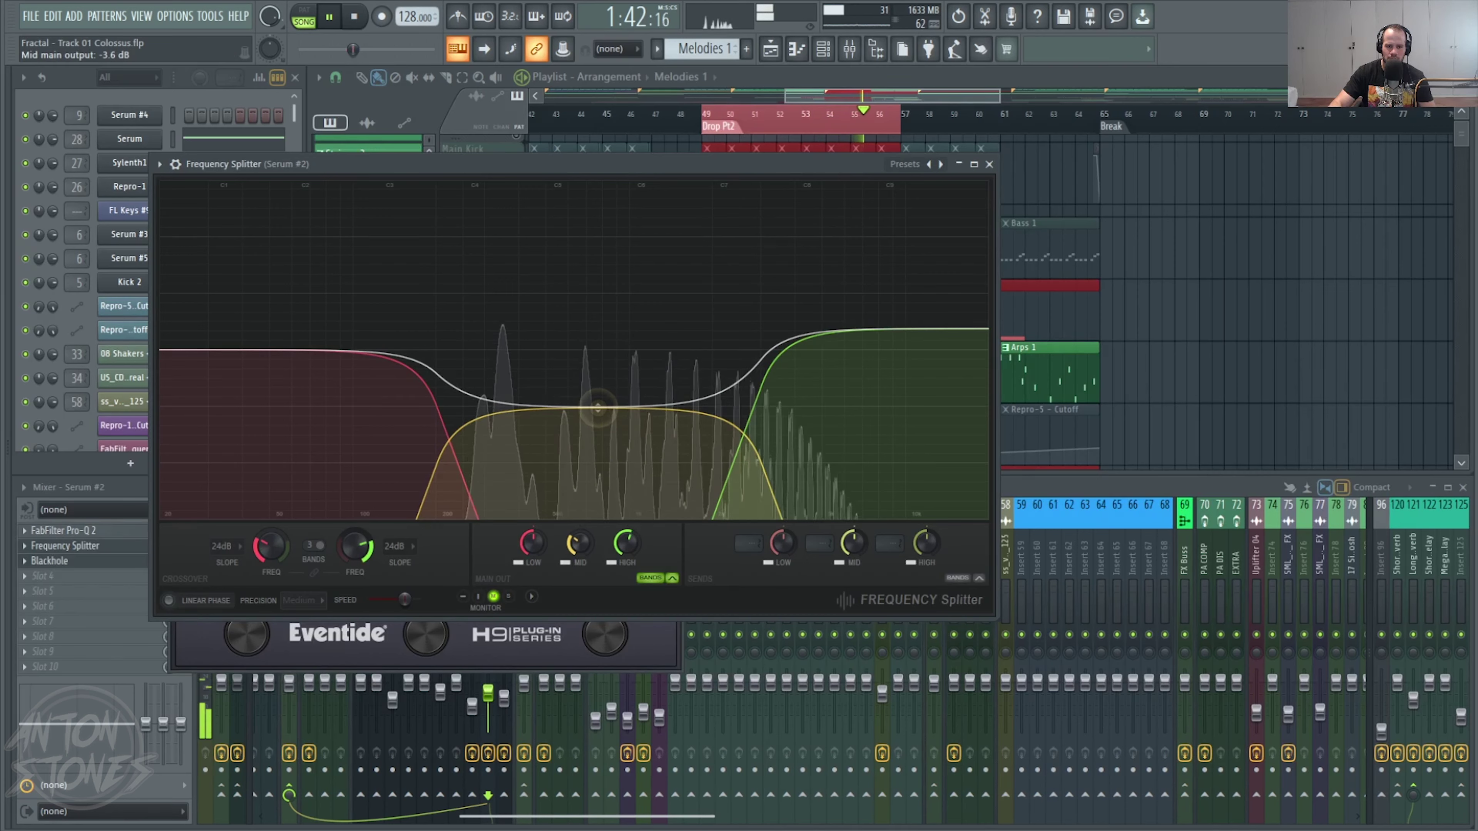
pyautogui.moveTo(298, 351); pyautogui.dragTo(288, 512)
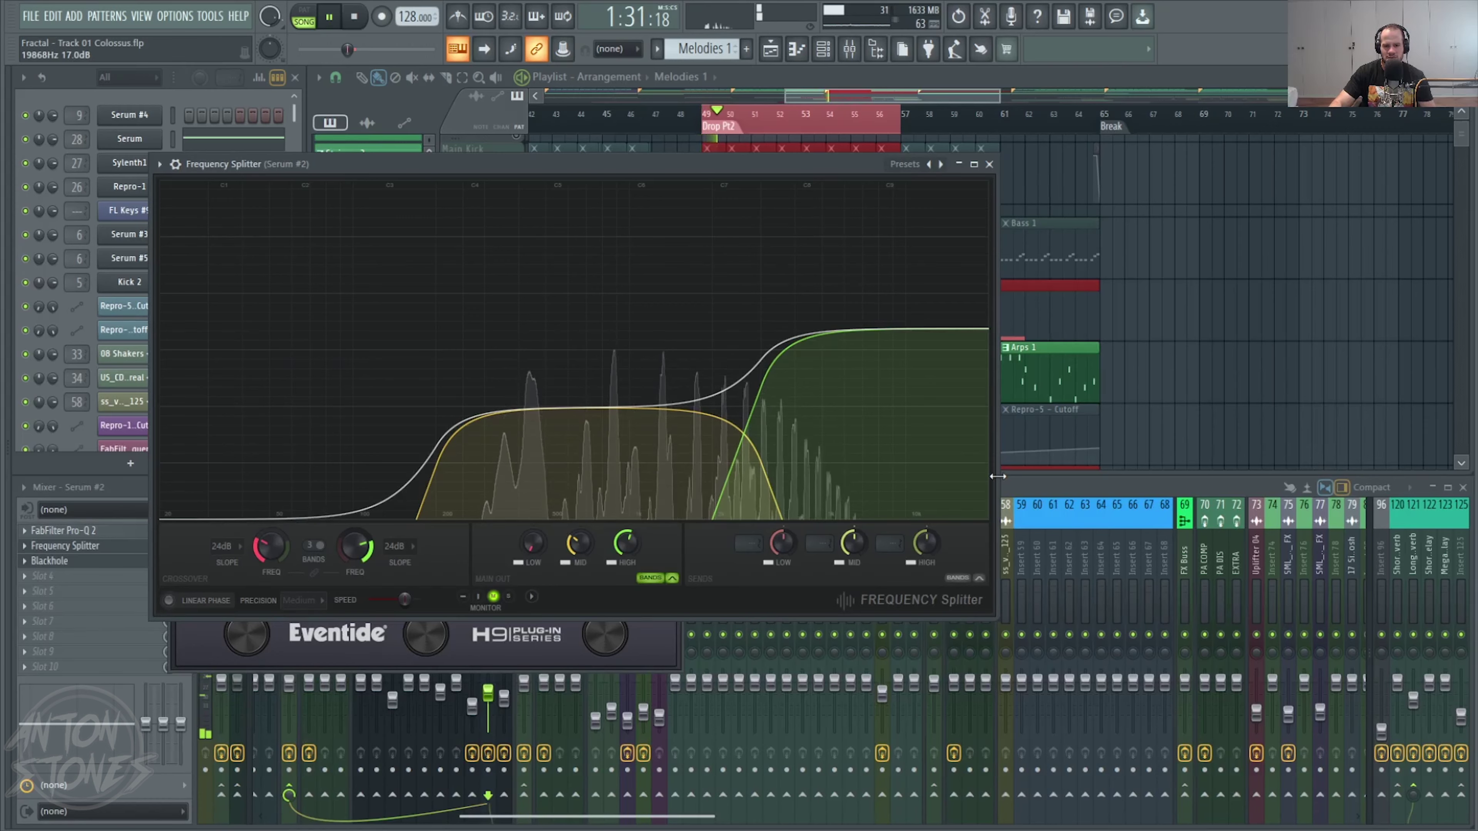
pyautogui.press('space')
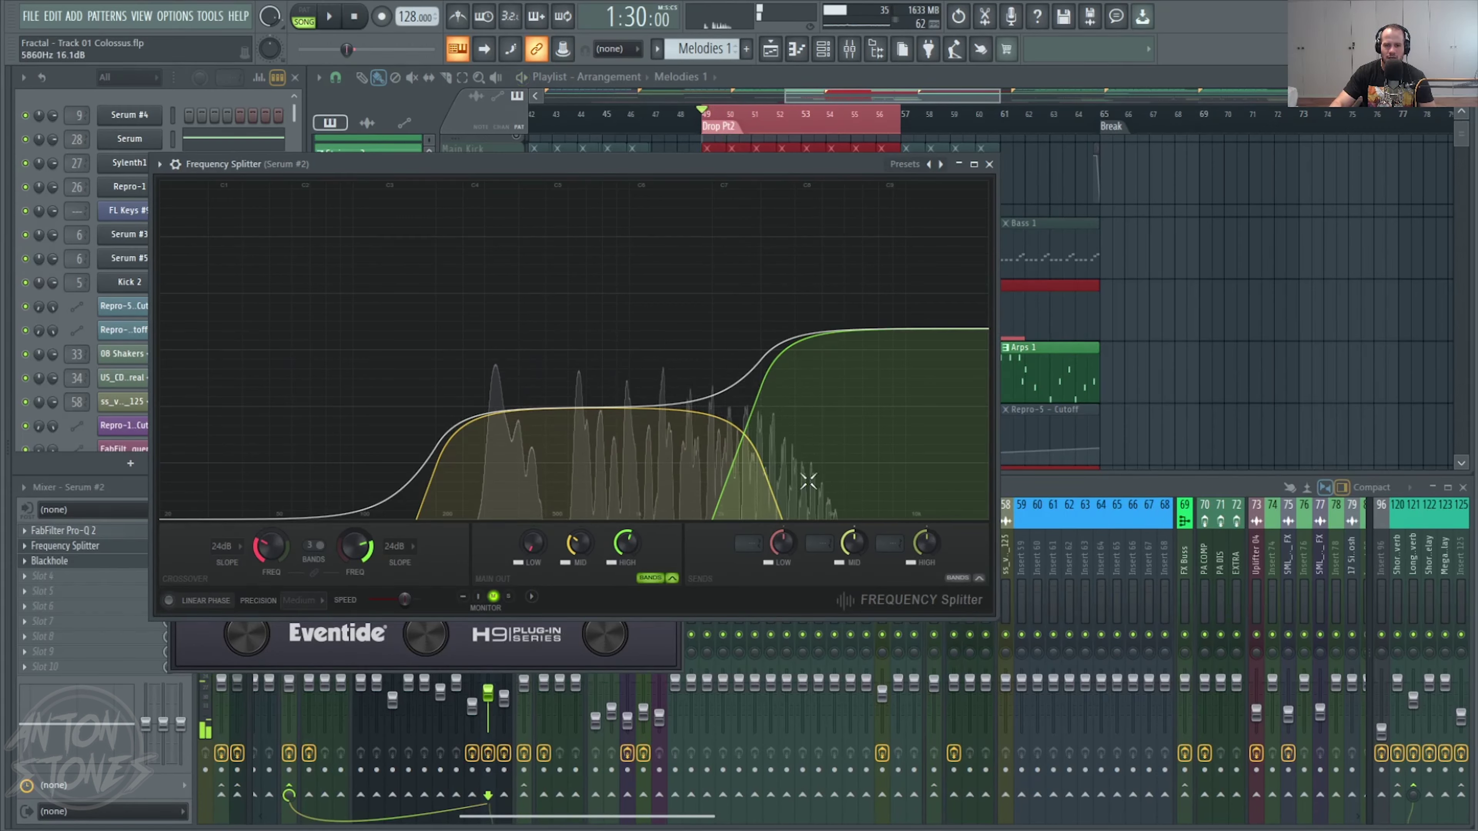
# - Delete Blackhole from the third effect slot of the Serum #2 mixer track
pyautogui.moveTo(688, 163); pyautogui.dragTo(783, 164)
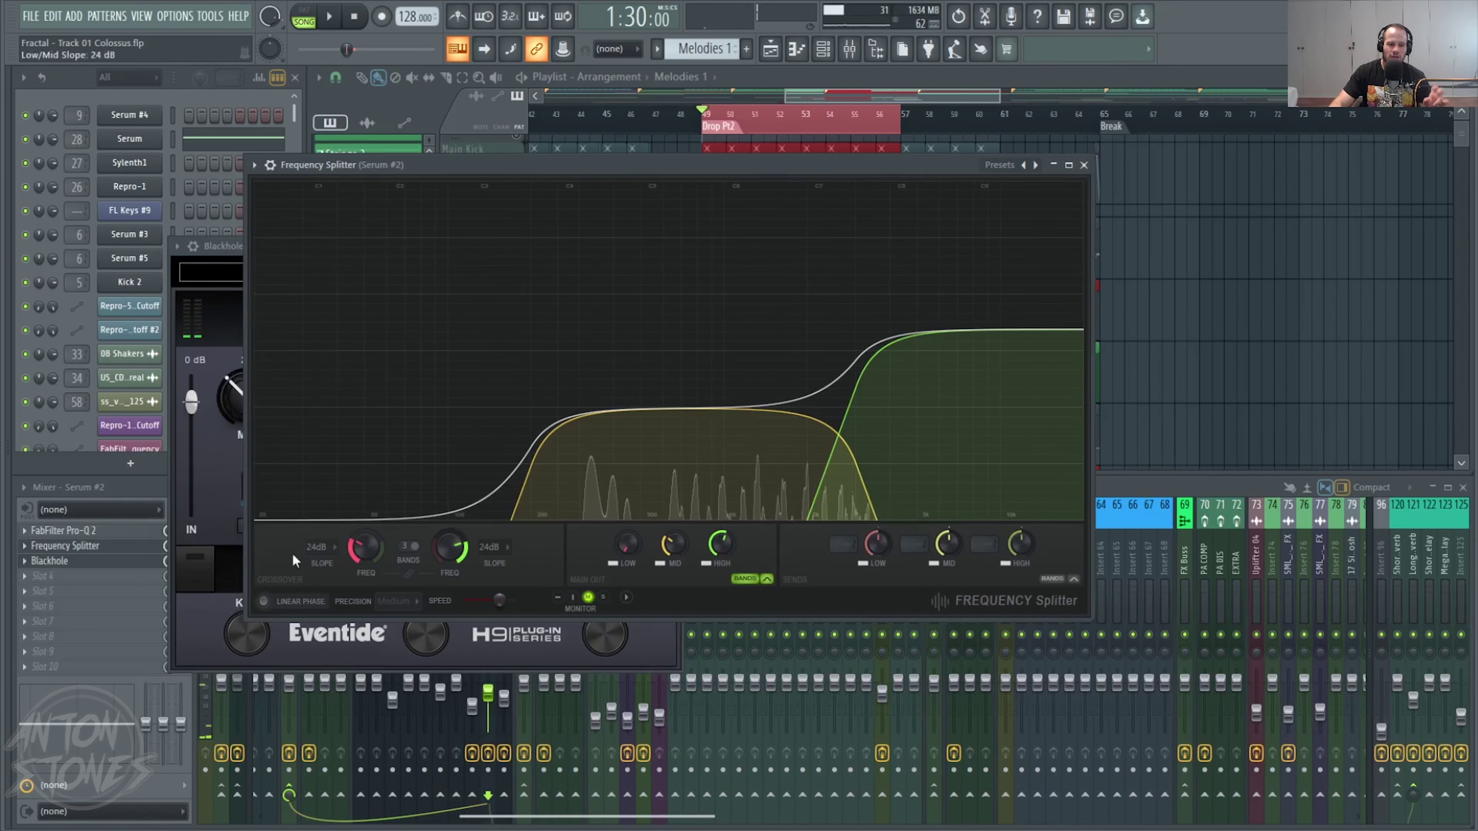
pyautogui.click(75, 577)
pyautogui.click(469, 481)
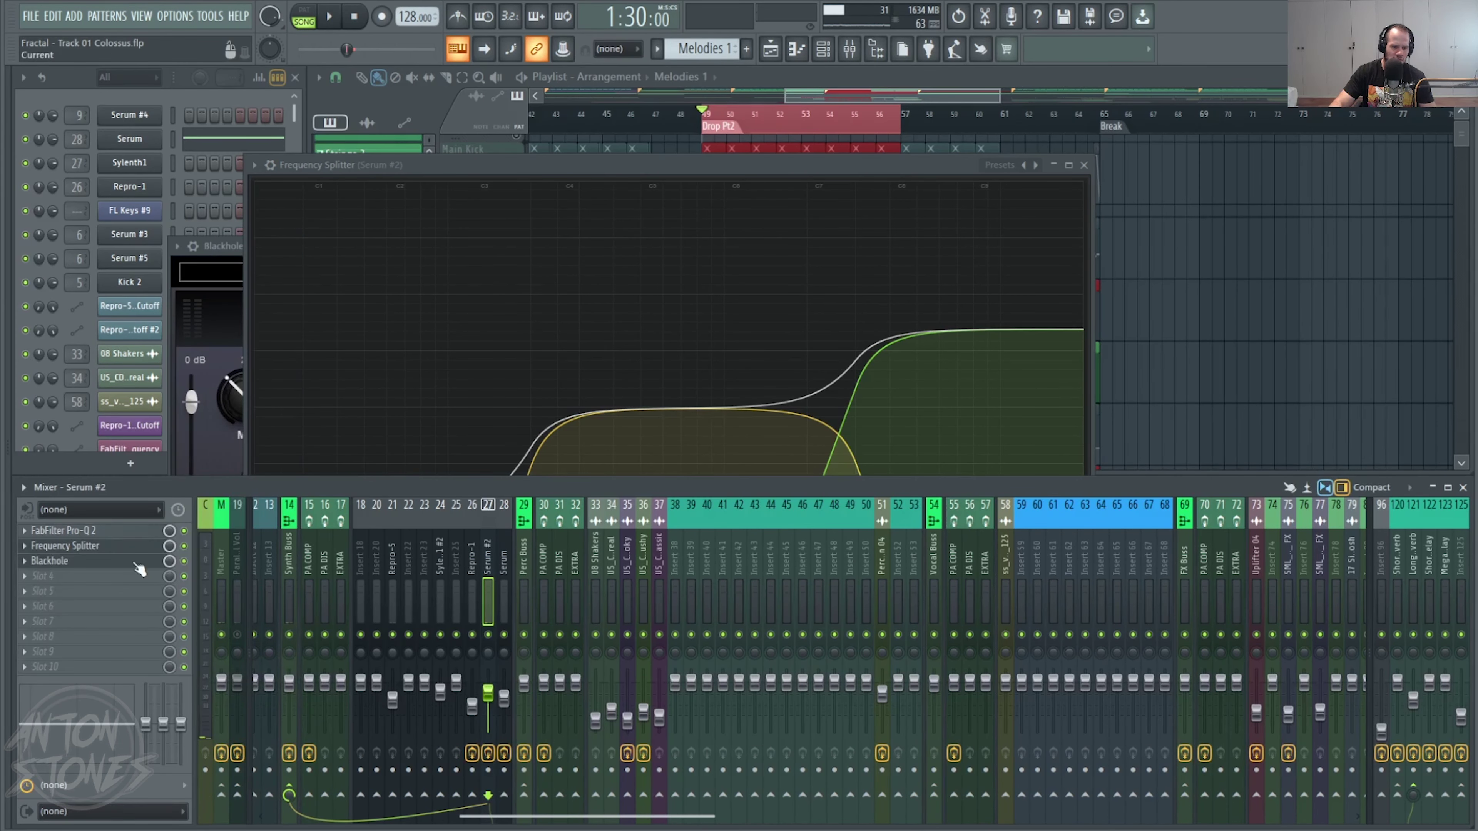
pyautogui.click(25, 560)
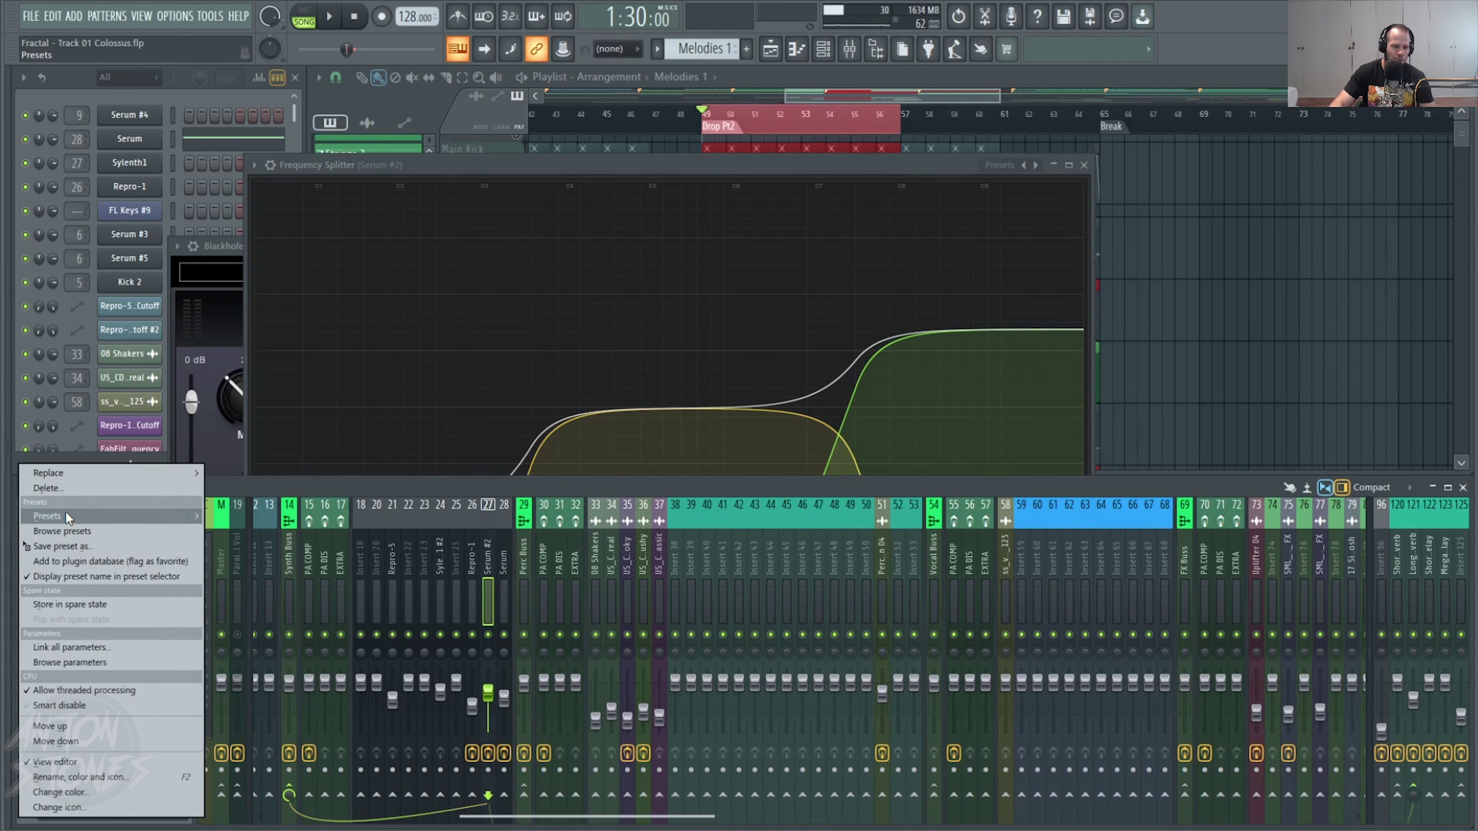
pyautogui.click(83, 494)
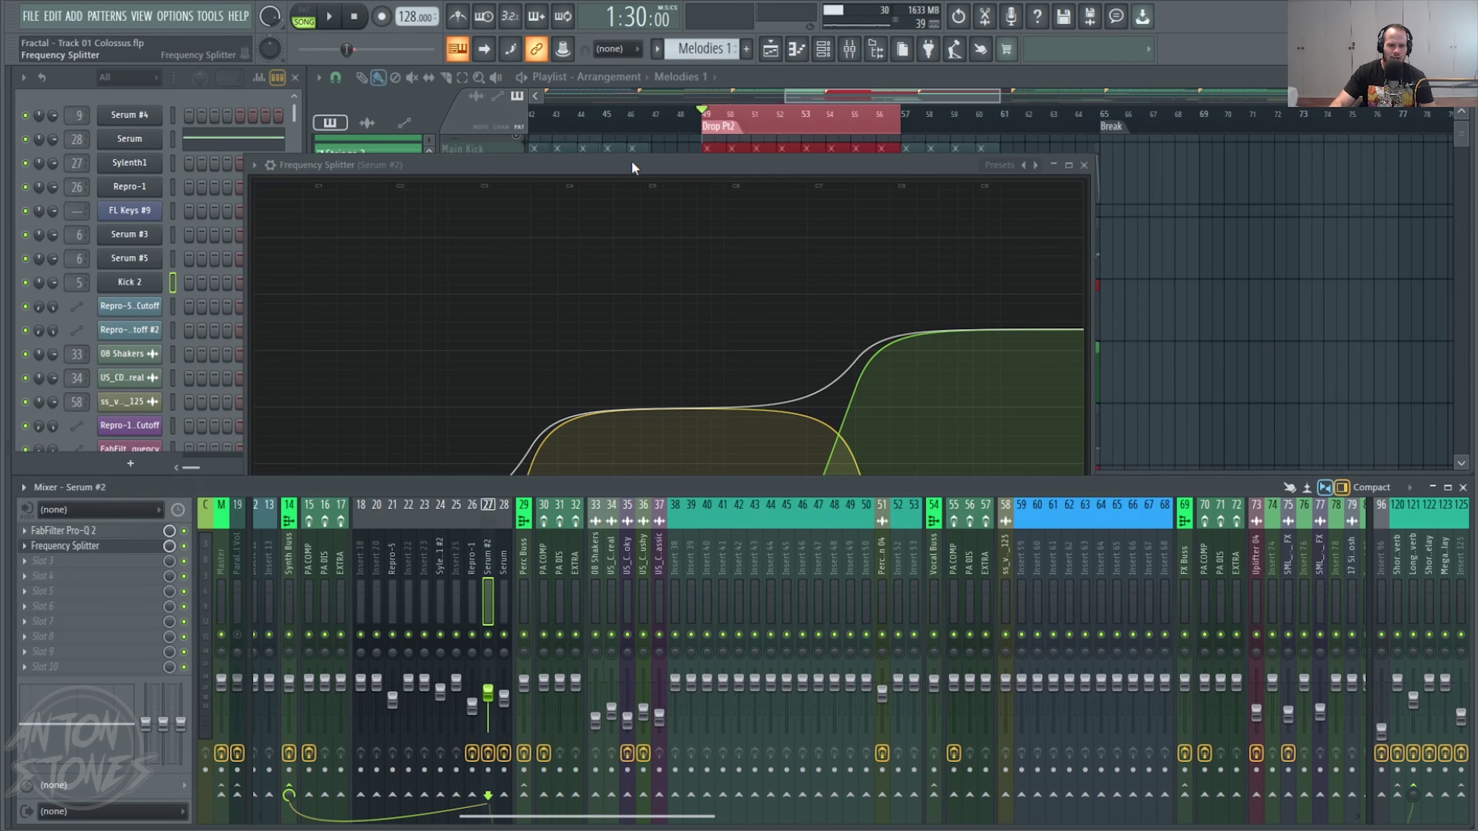
# - Bring the Frequency Splitter window to the front and play the arp without the Blackhole reverb
pyautogui.click(632, 164)
pyautogui.press('space')
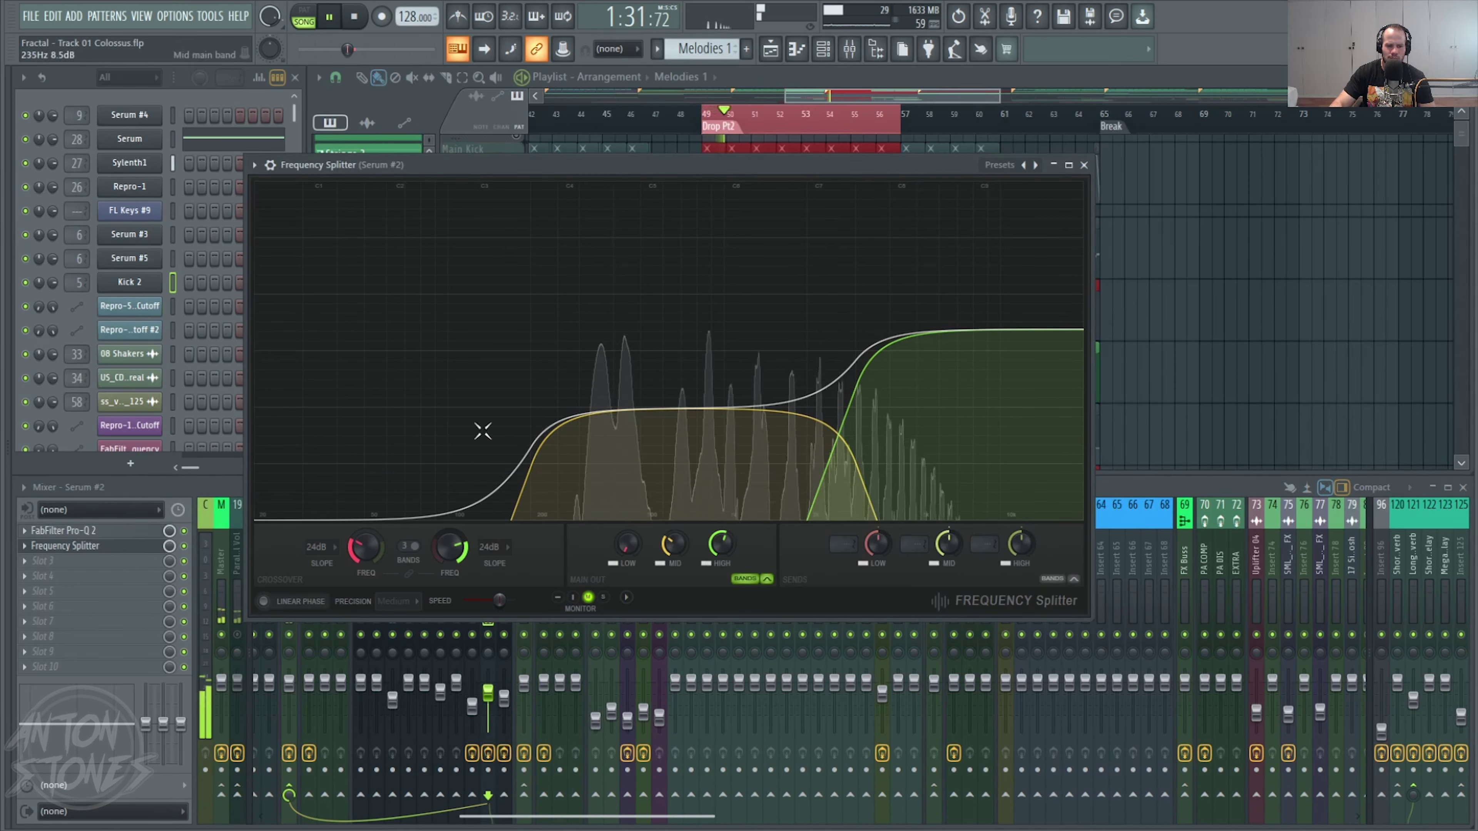
pyautogui.press('space')
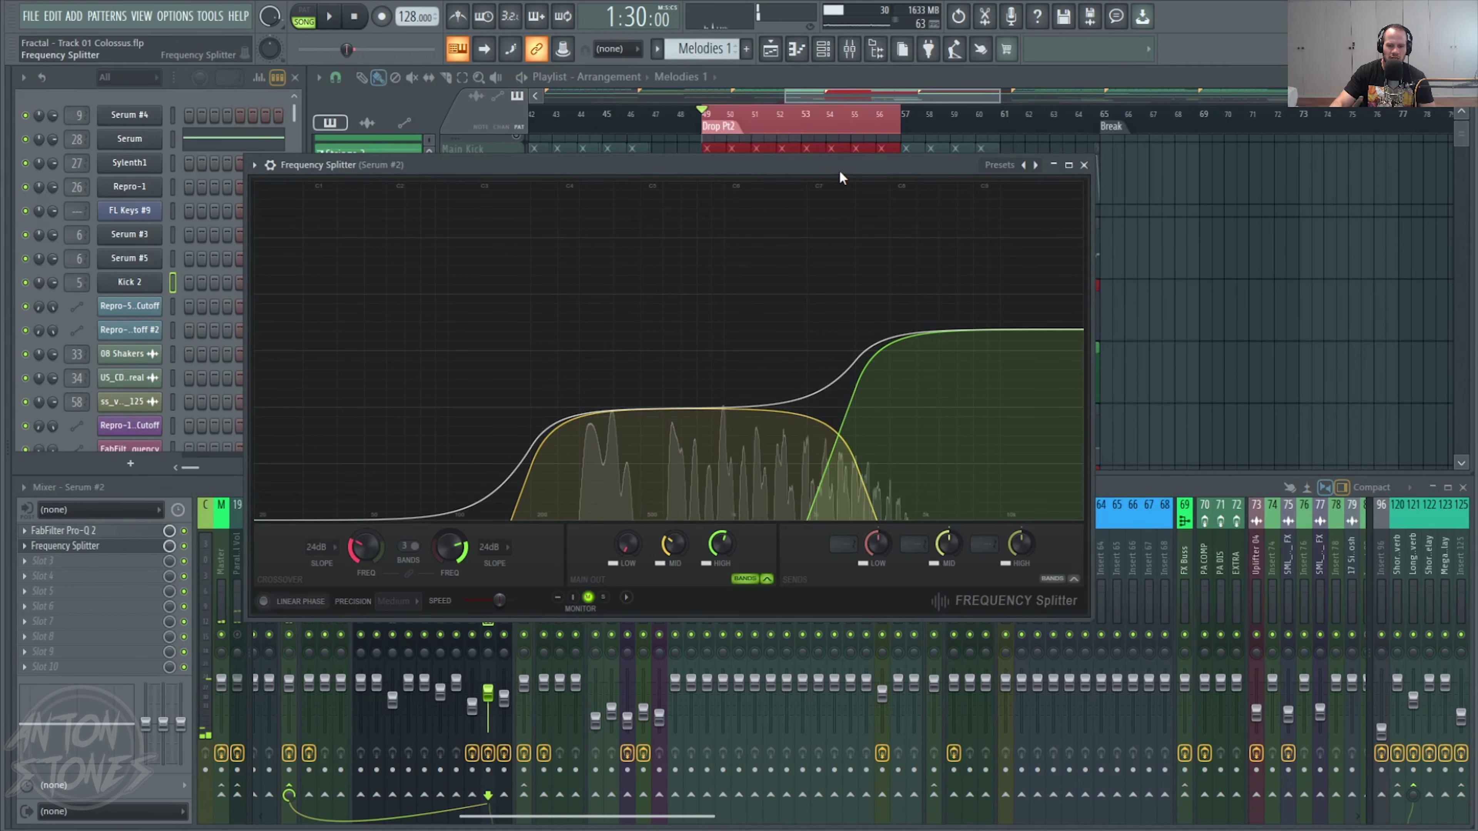
# - Enable a send from the Serum #2 mixer track to Insert 125 and bring Frequency Splitter back to the front
pyautogui.click(1465, 563)
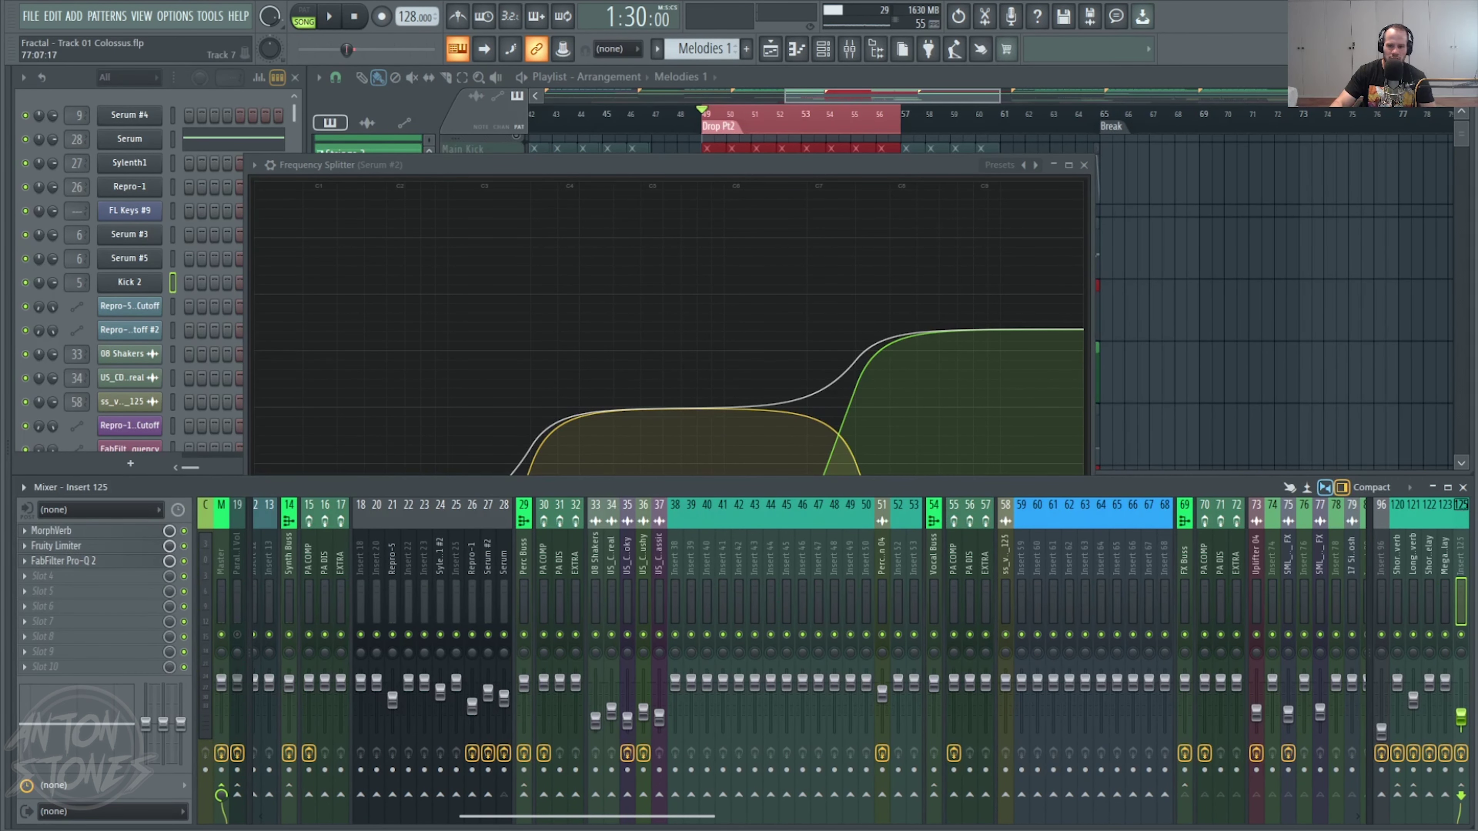
pyautogui.click(802, 182)
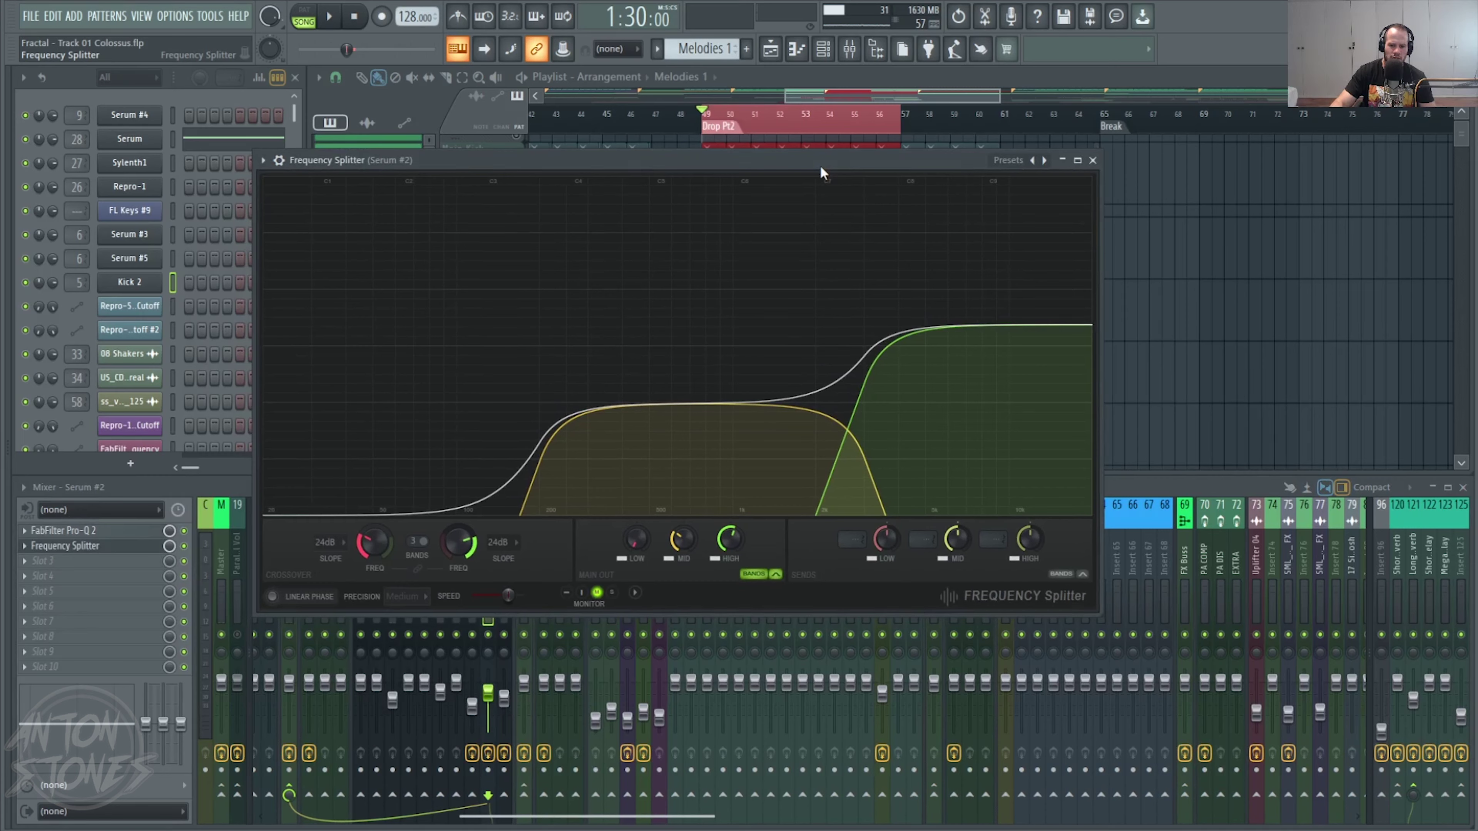
pyautogui.click(1220, 541)
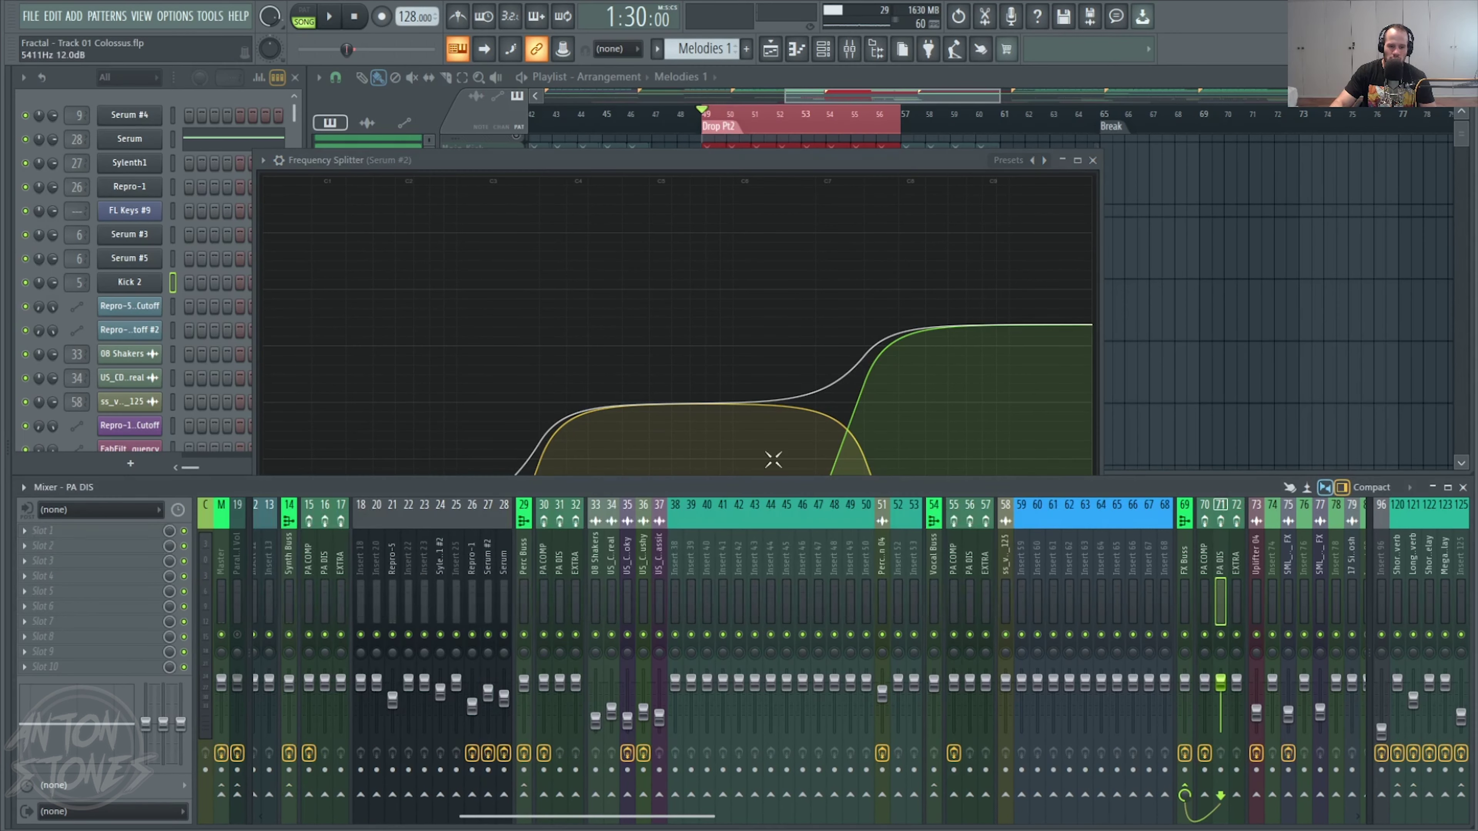
pyautogui.click(504, 564)
pyautogui.click(495, 562)
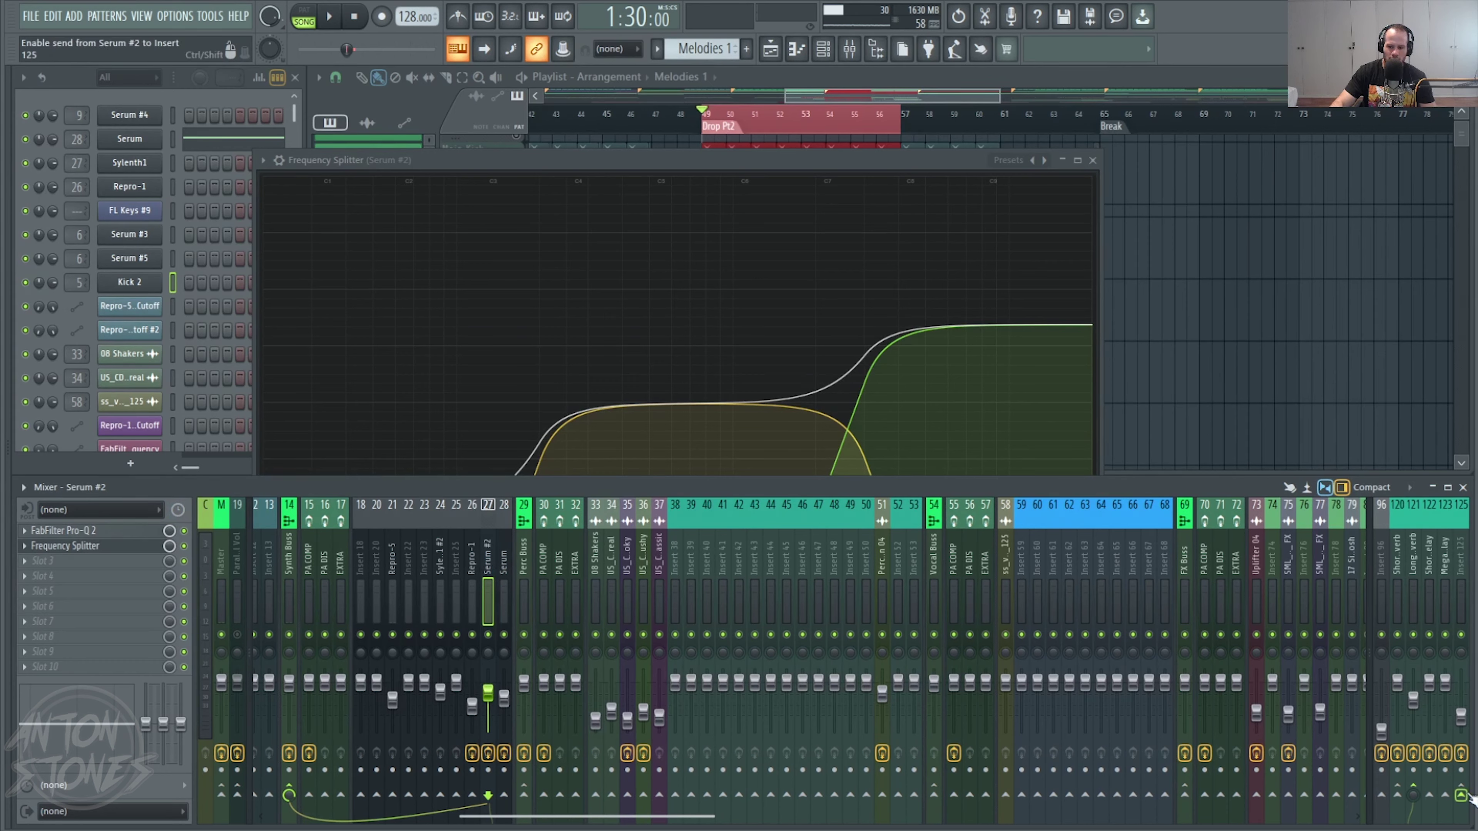
pyautogui.click(802, 158)
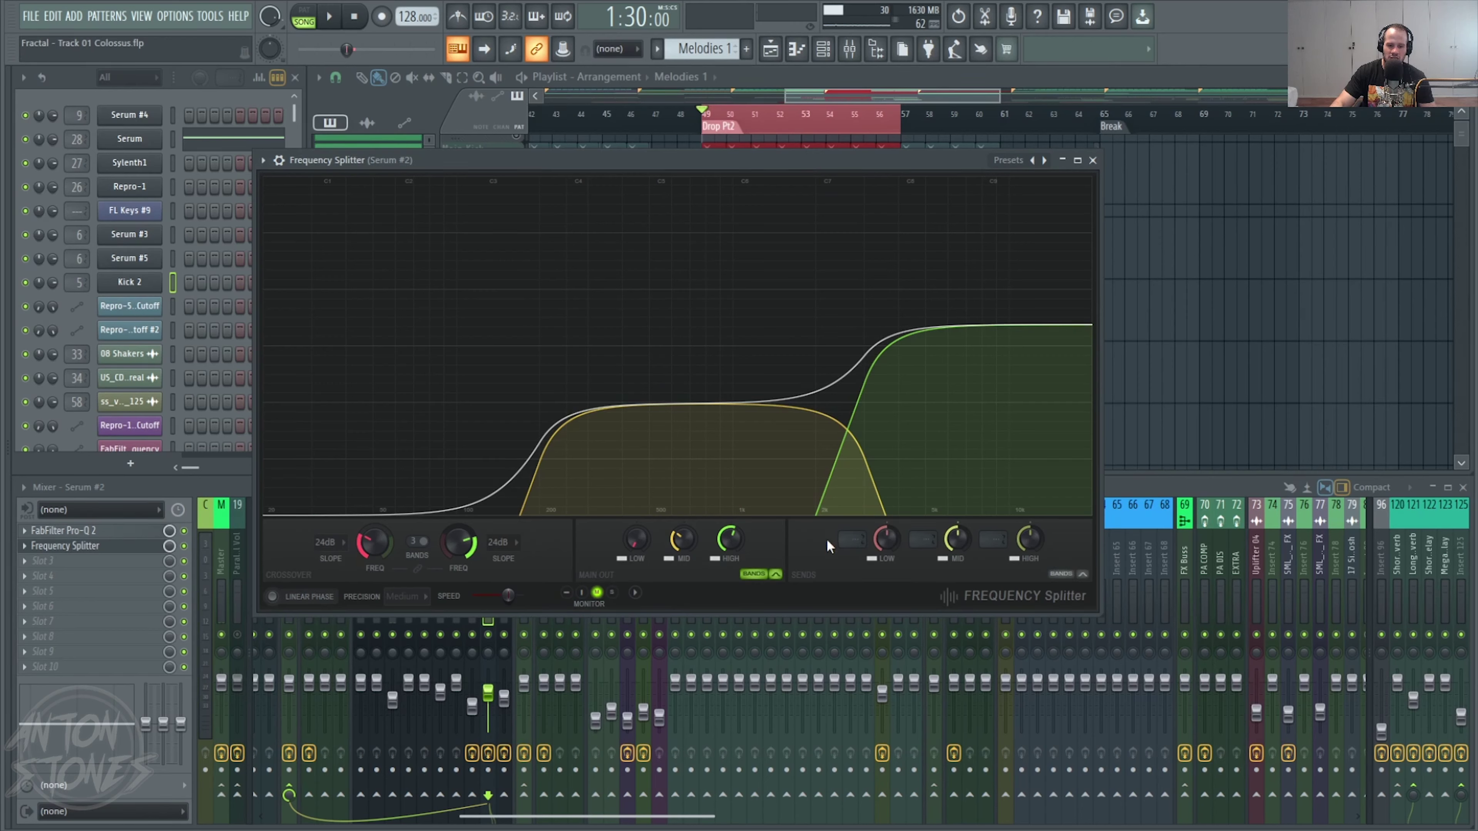
# - Route Frequency Splitter's high band send to Insert 125
pyautogui.click(851, 539)
pyautogui.click(925, 535)
pyautogui.click(928, 535)
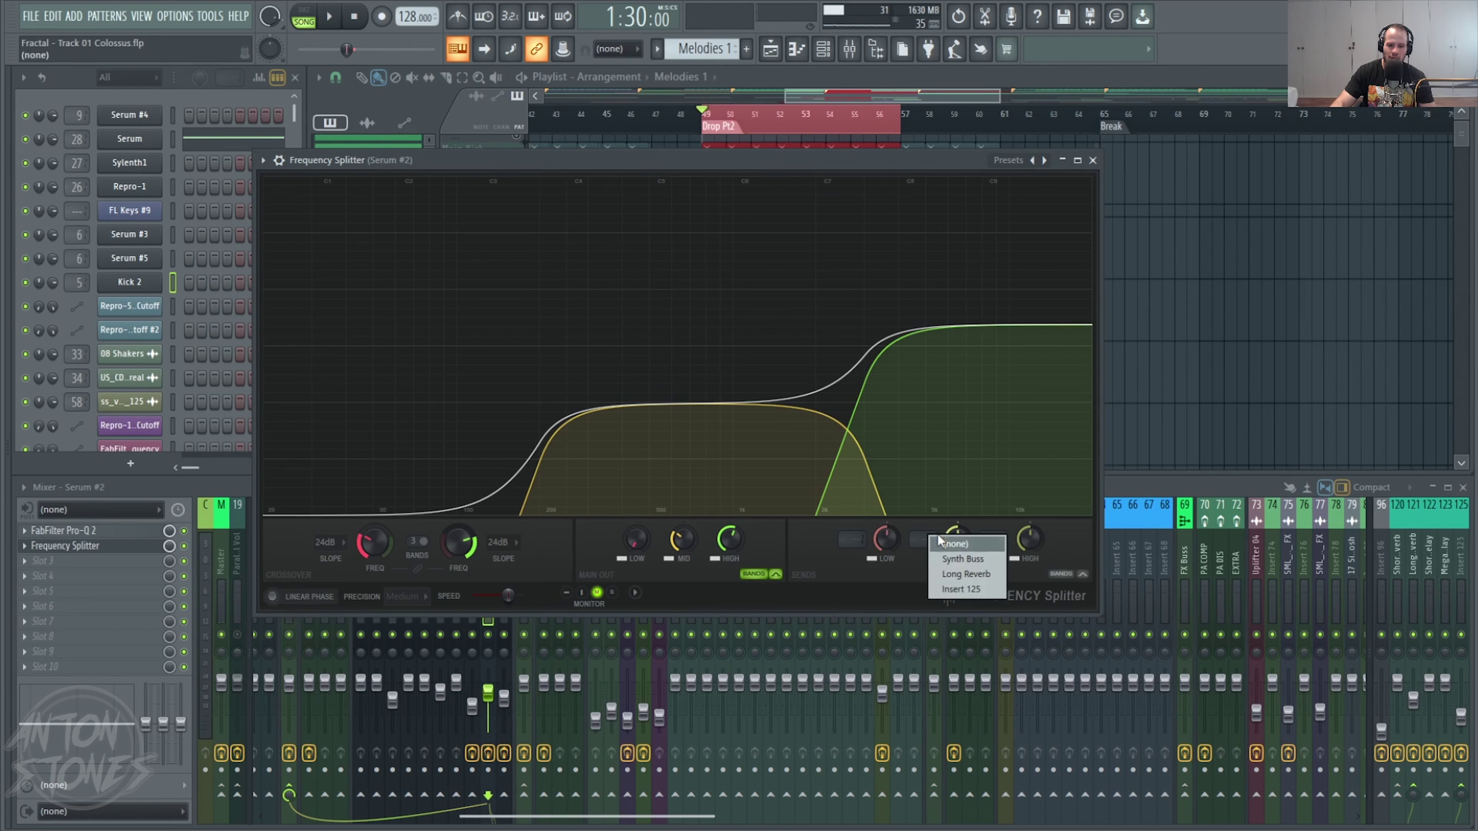
pyautogui.click(998, 513)
pyautogui.click(994, 533)
pyautogui.click(937, 581)
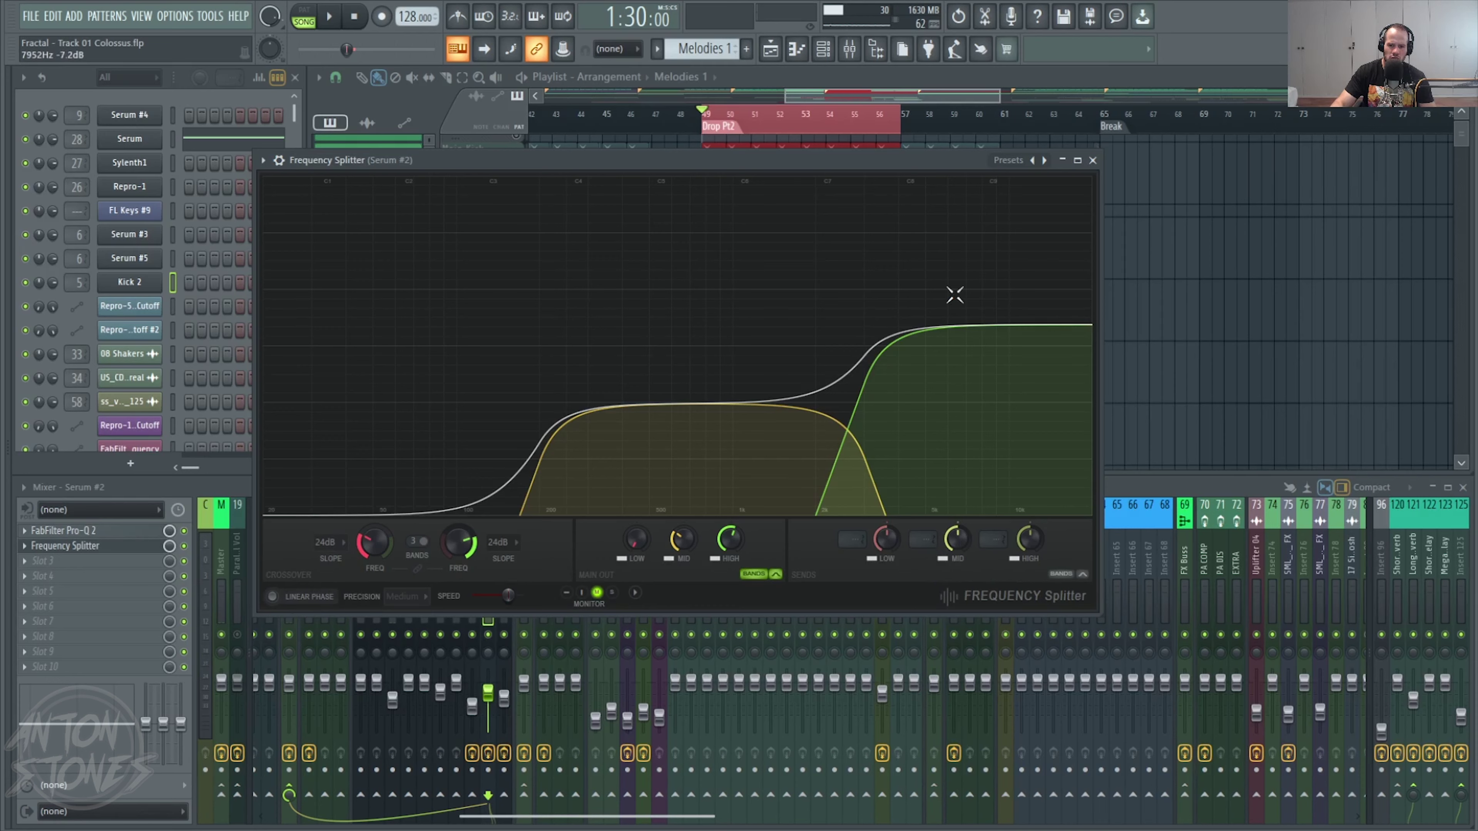
pyautogui.click(994, 539)
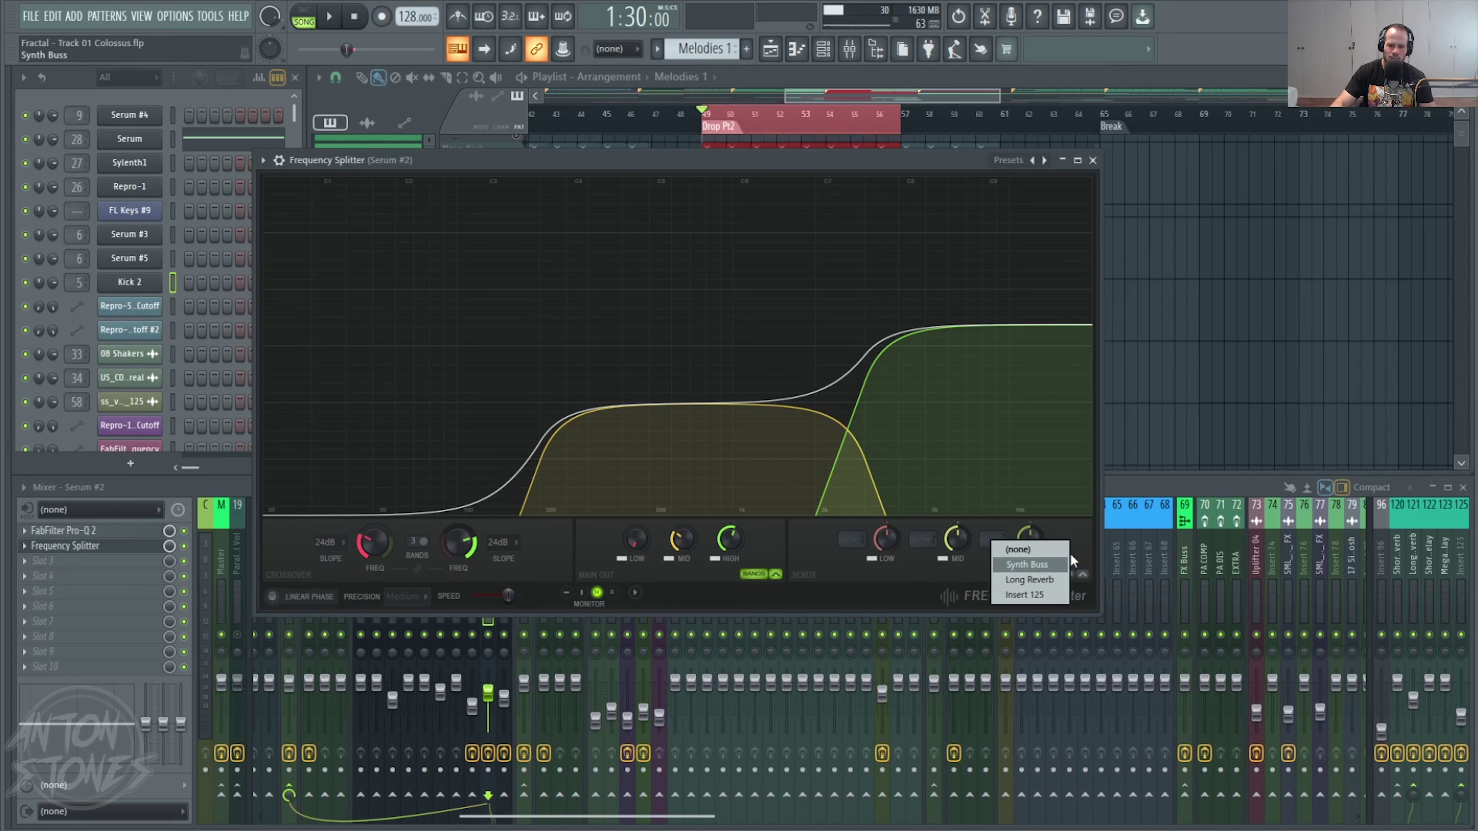
pyautogui.click(1046, 594)
# - Play the arp while adjusting the Insert 125 reverb track's volume, settle on about -7.3 dB, and stop playback
pyautogui.press('space')
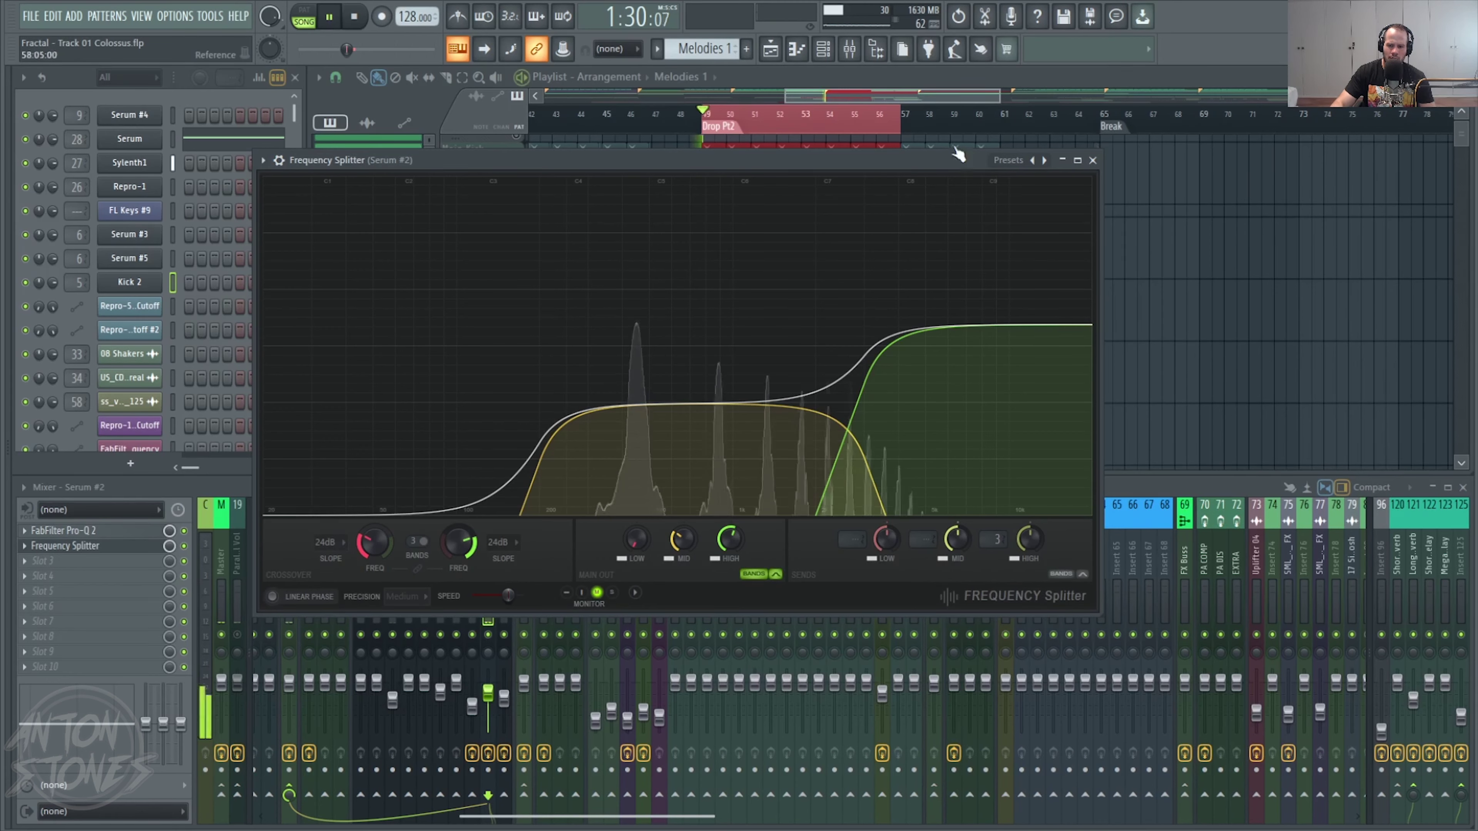
pyautogui.click(1455, 703)
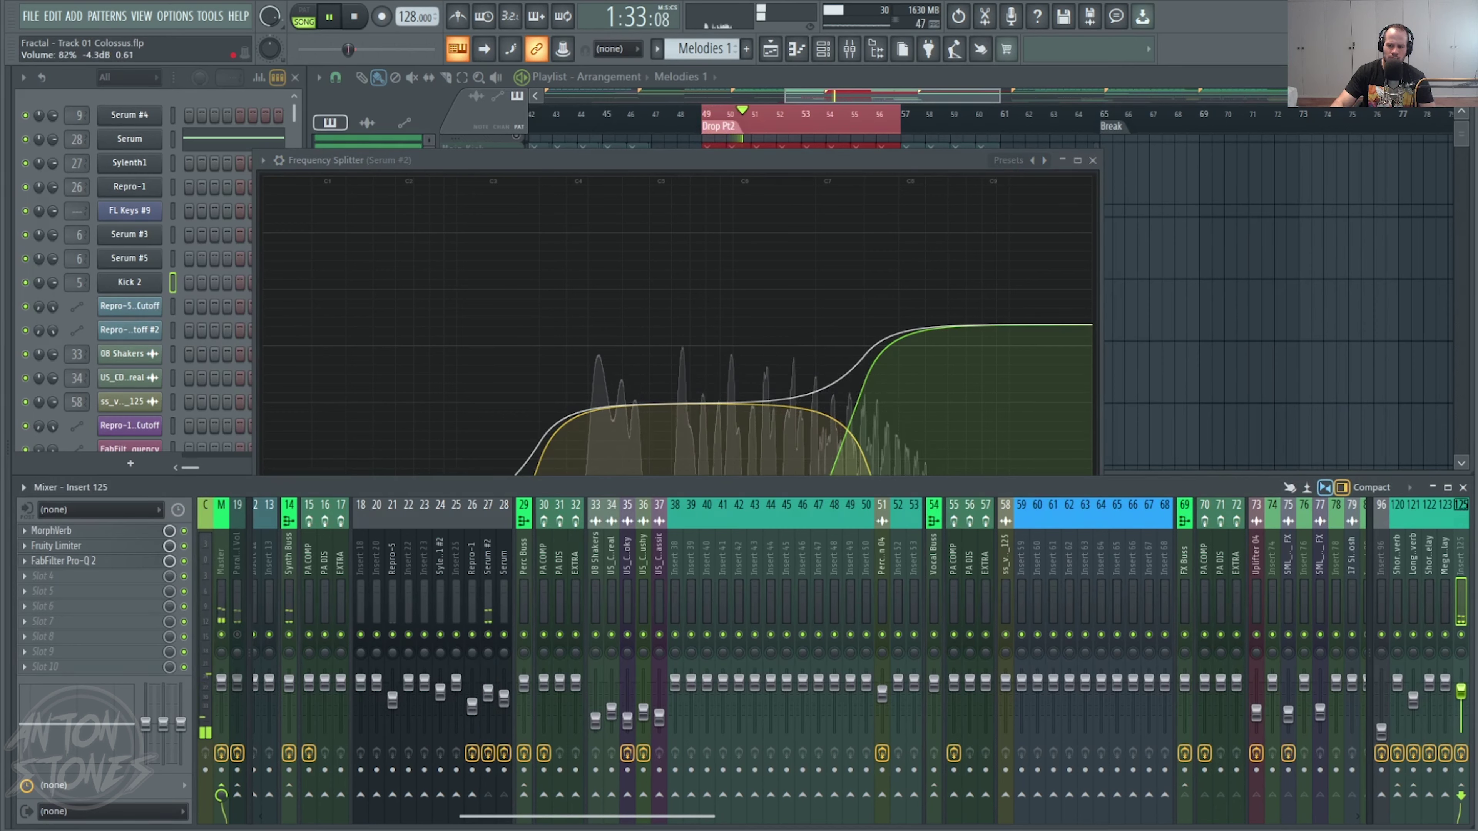
pyautogui.click(777, 156)
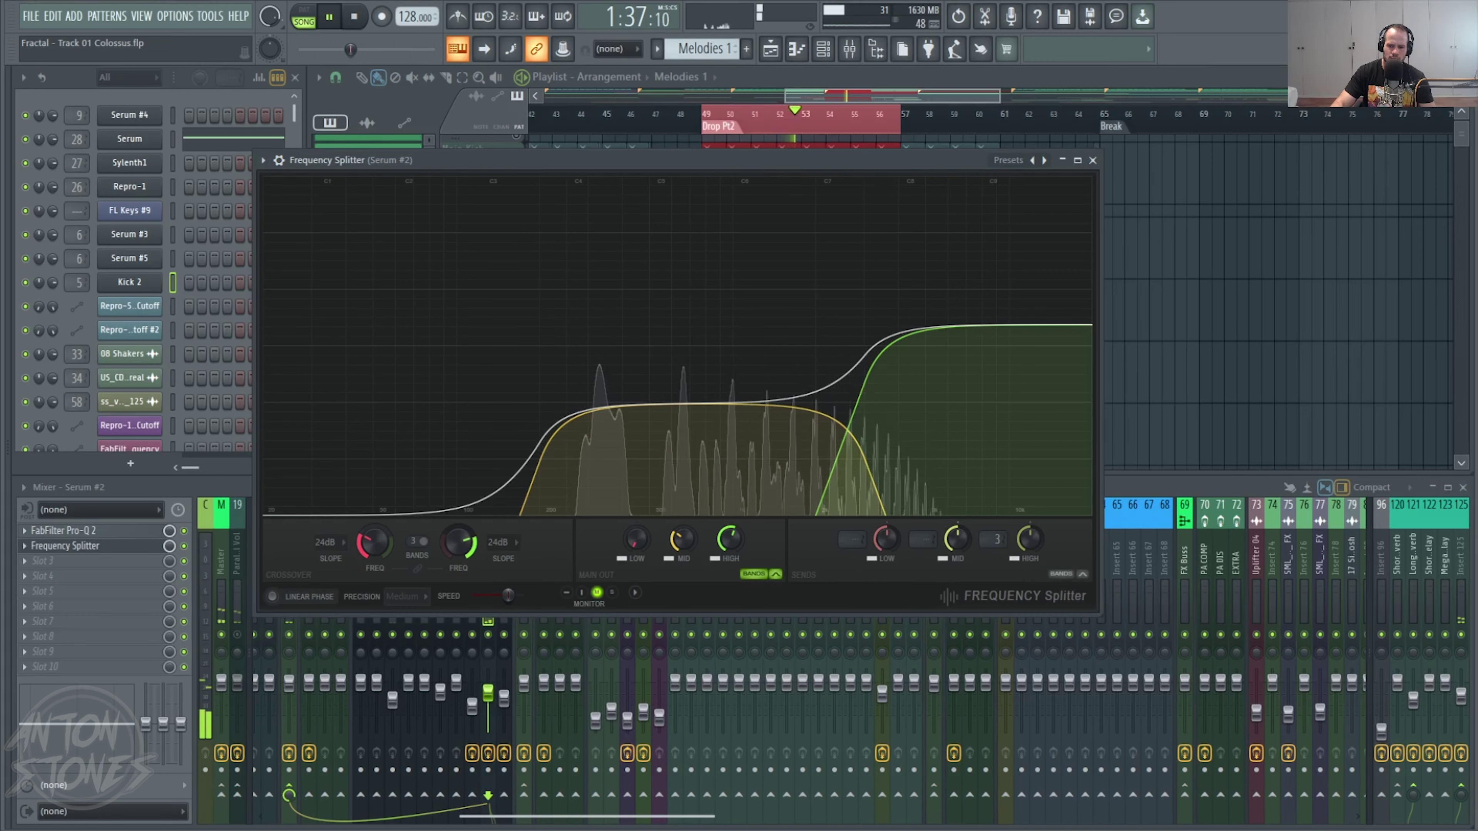
pyautogui.click(1460, 689)
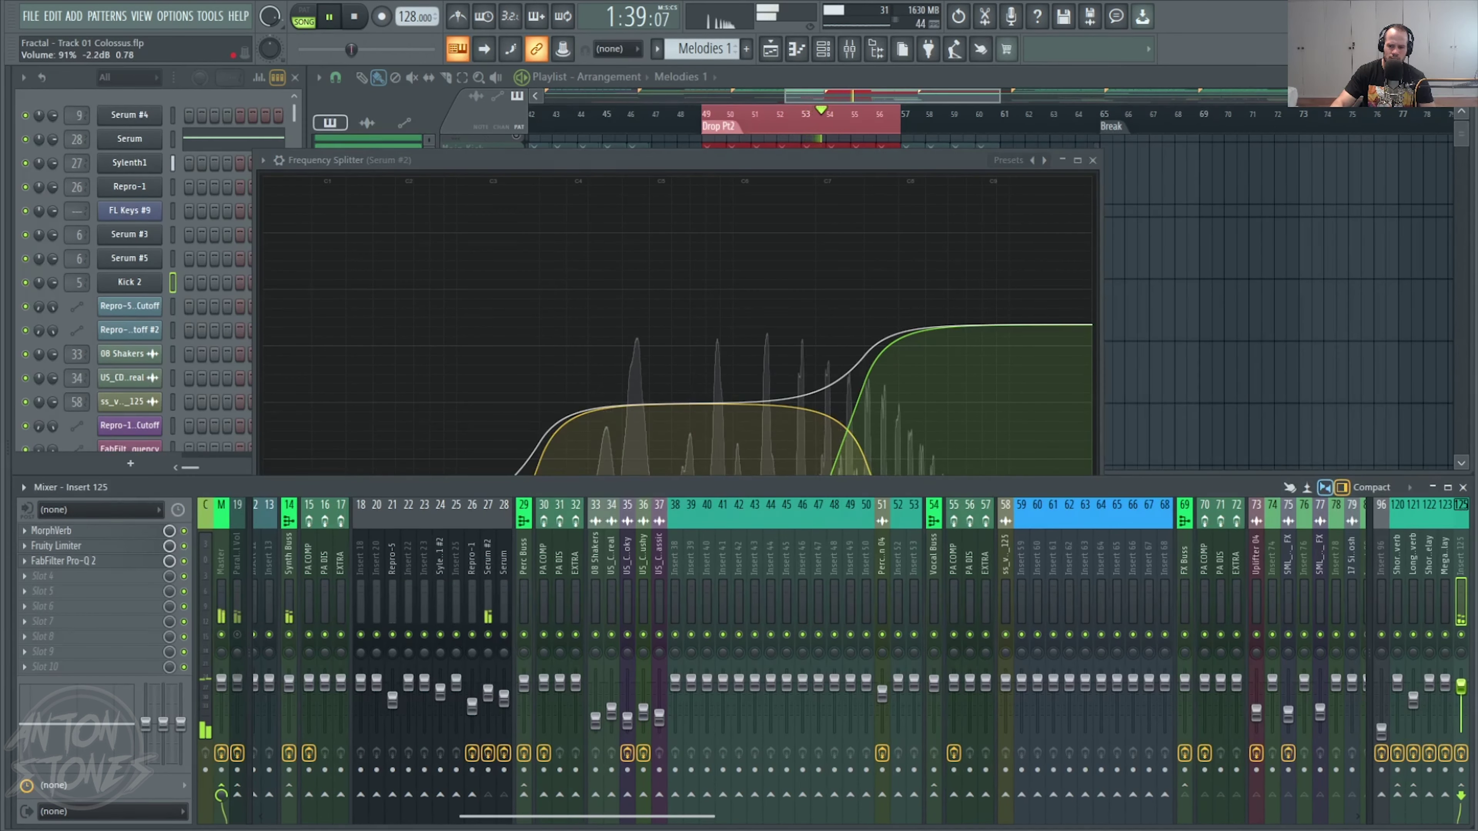
pyautogui.moveTo(1461, 687); pyautogui.dragTo(1461, 697)
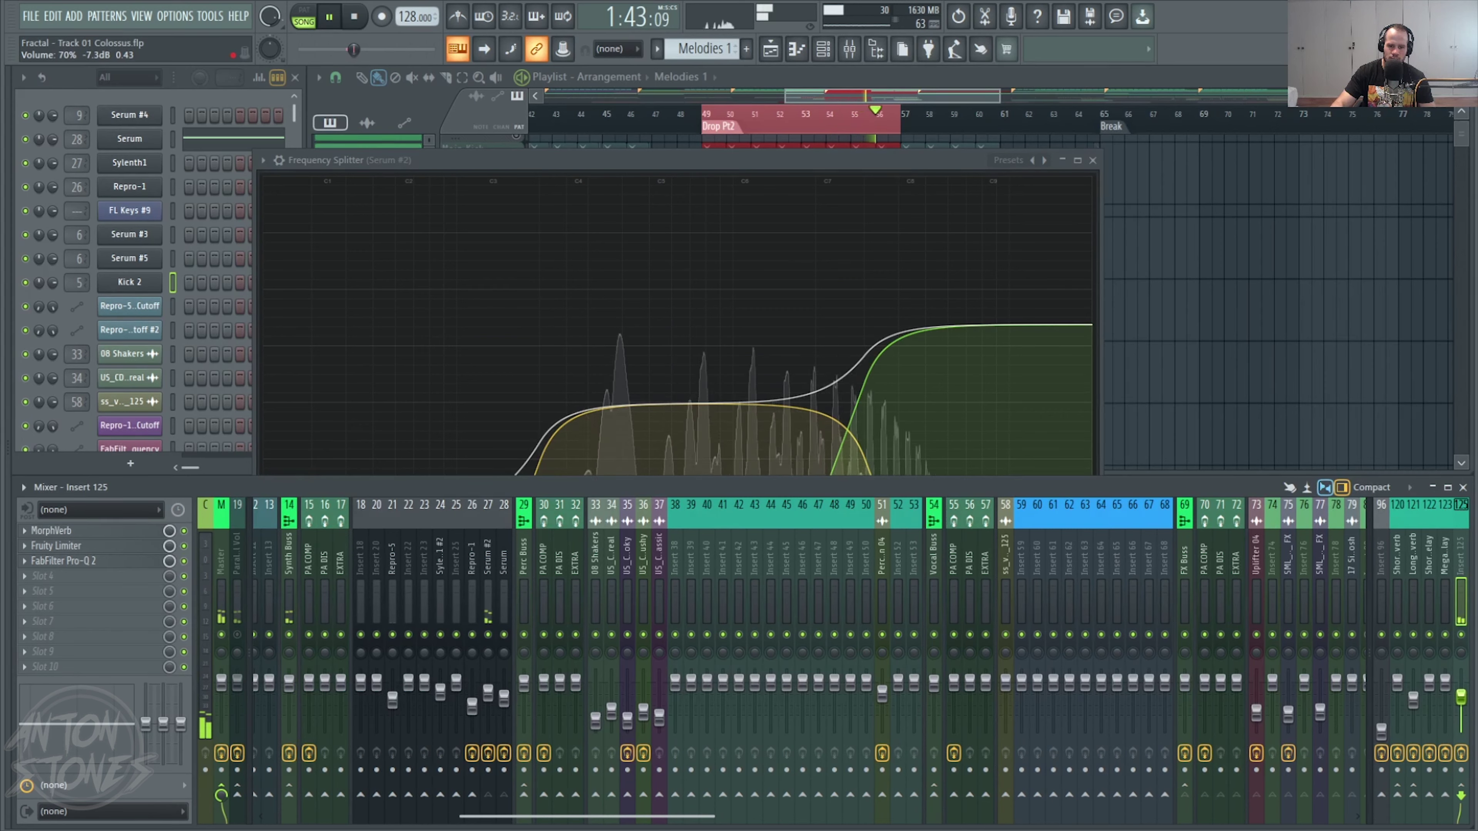
pyautogui.press('space')
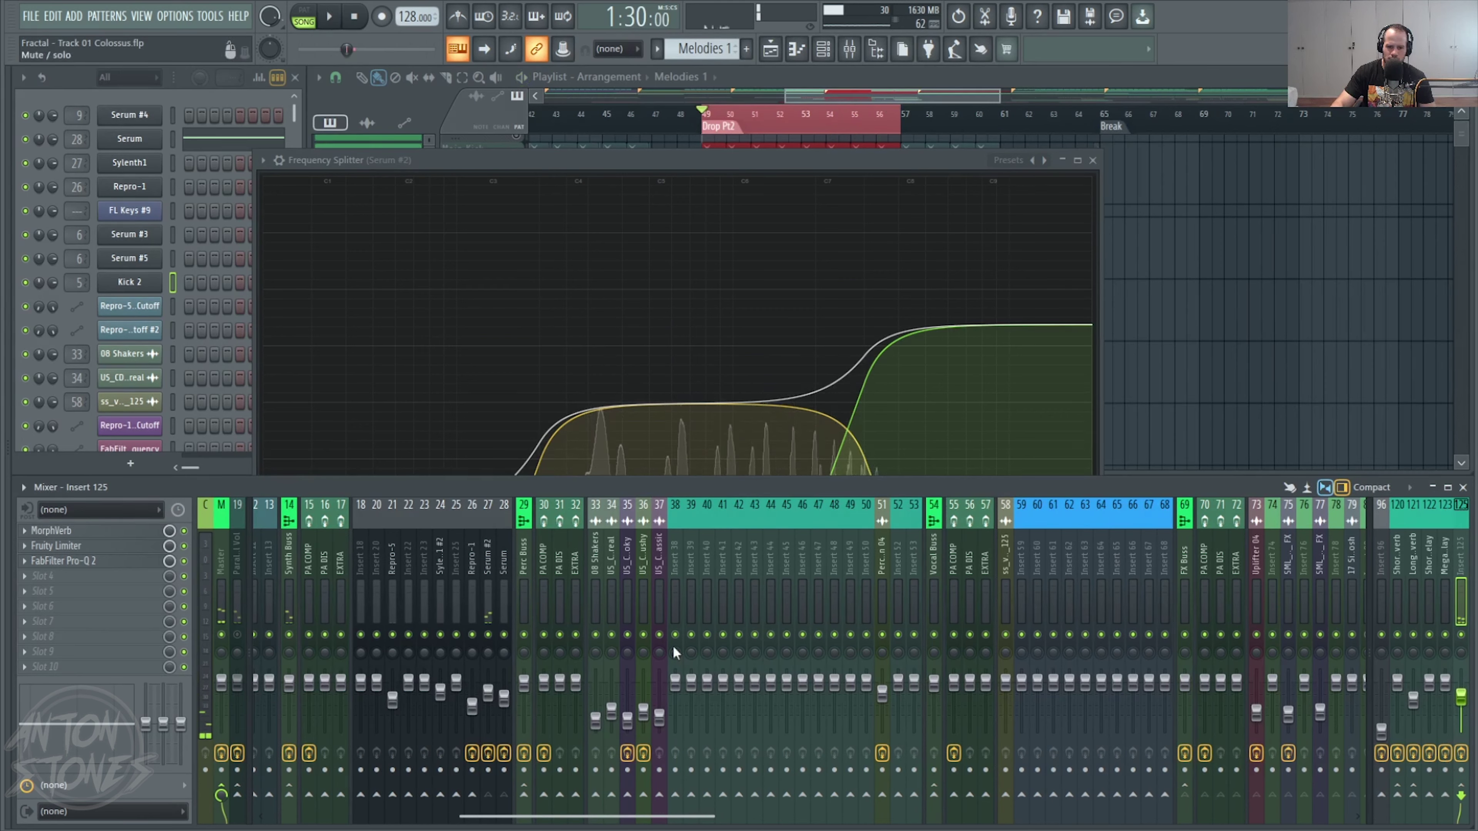
# - Disable the route from Serum #2 to Insert 125, accept the routing change, and close Frequency Splitter
pyautogui.click(488, 556)
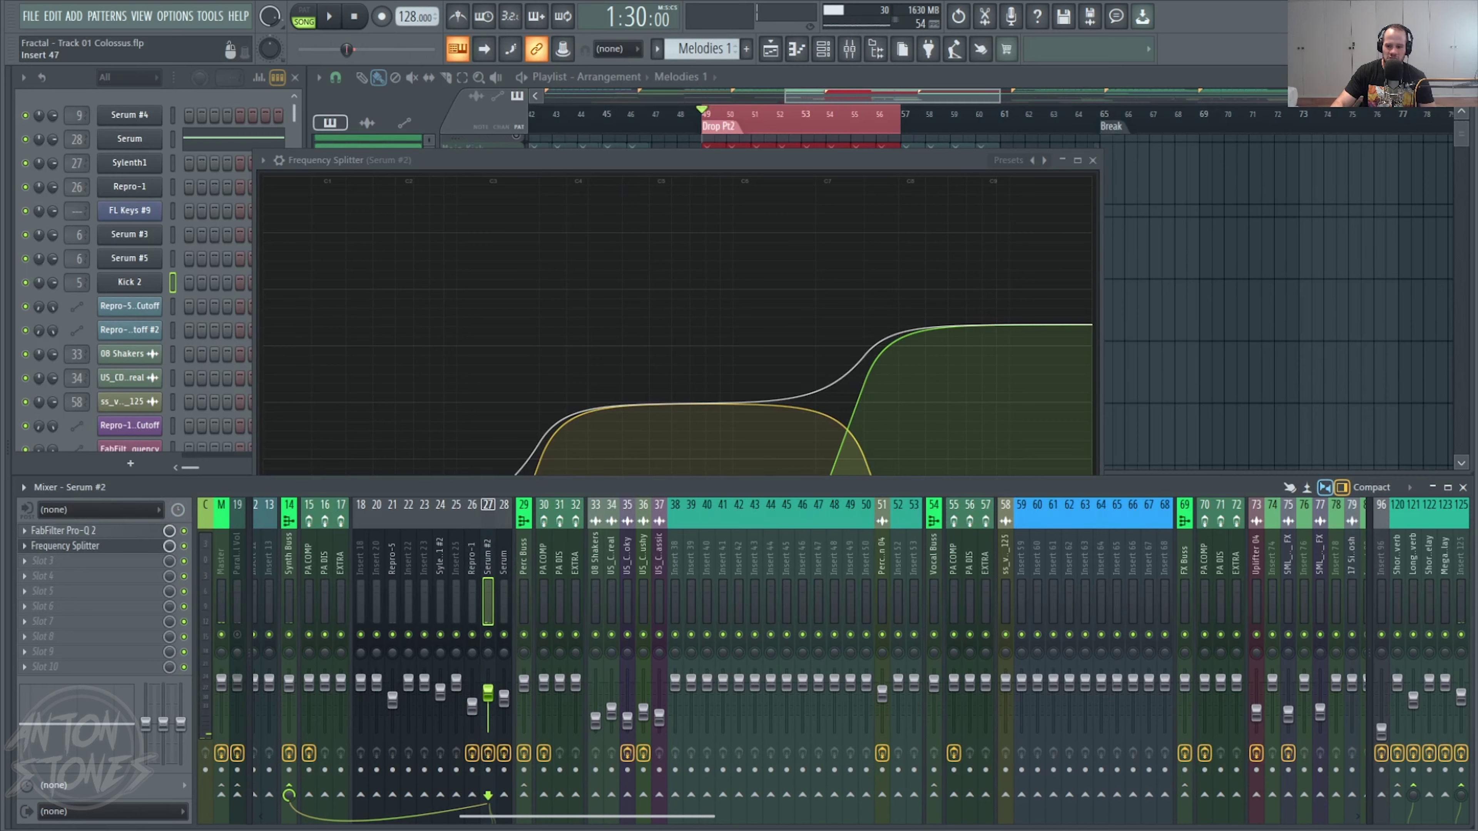
pyautogui.click(1461, 787)
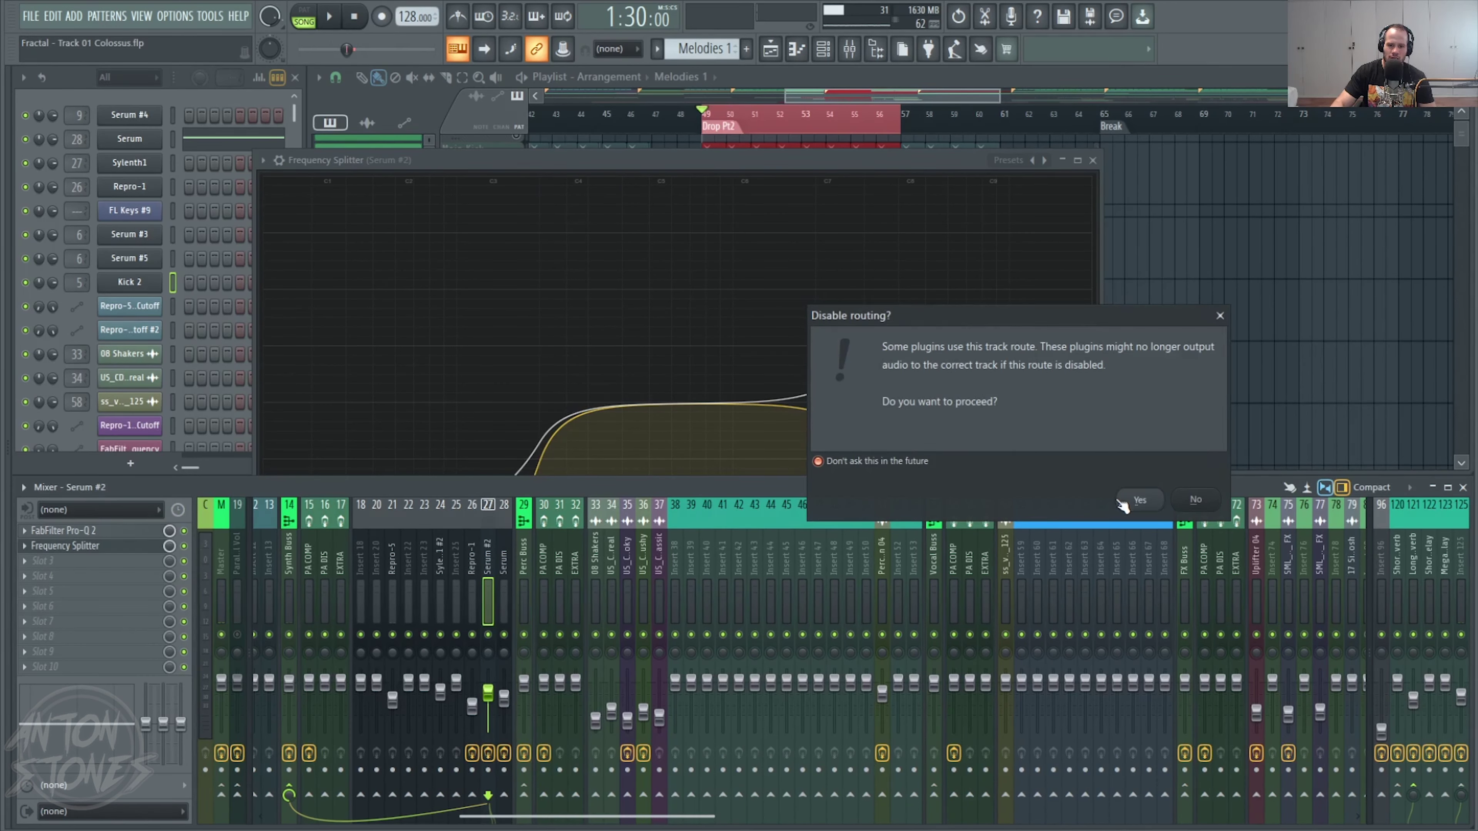
pyautogui.click(1138, 499)
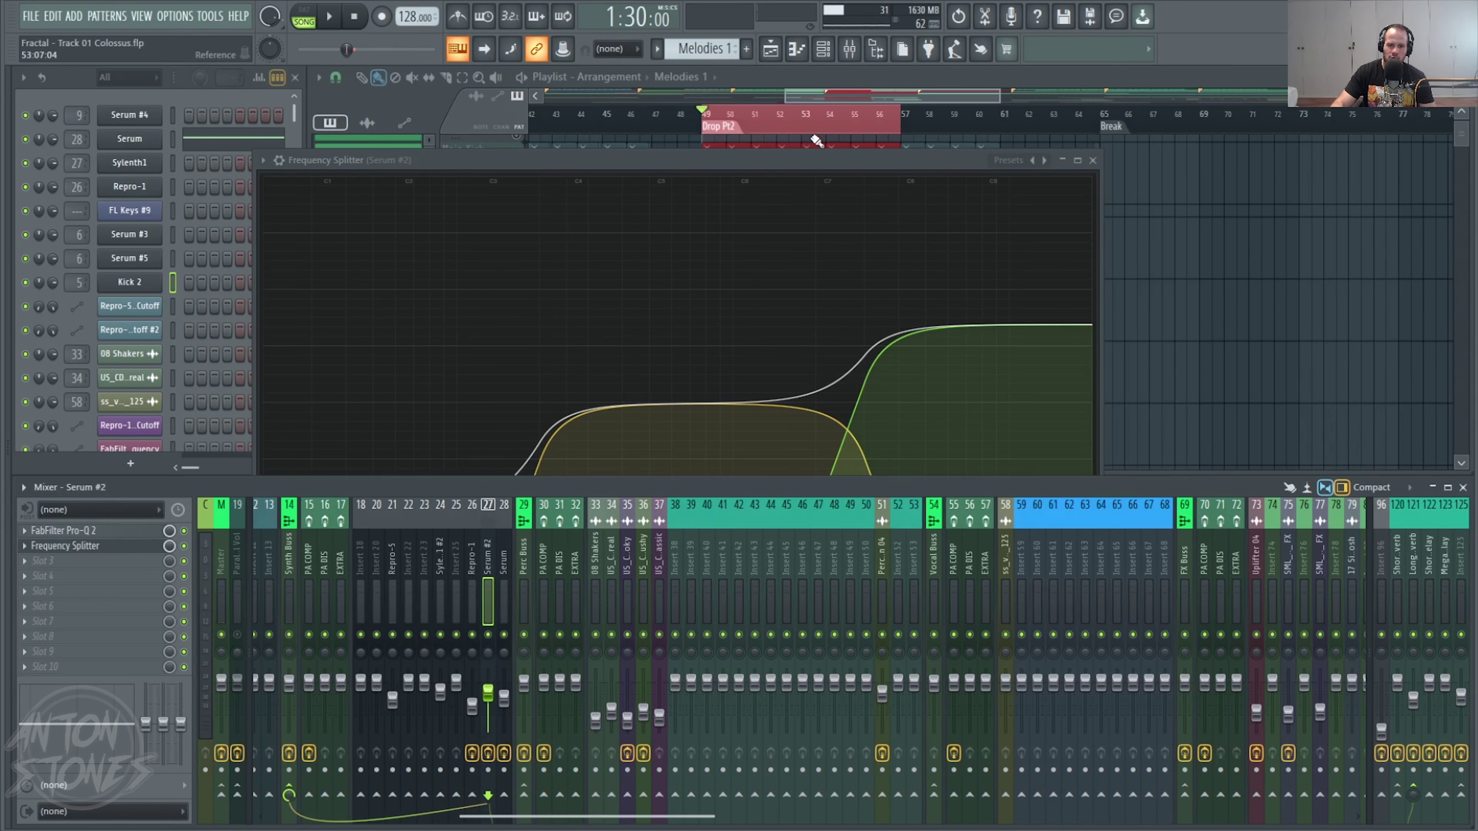
pyautogui.click(812, 161)
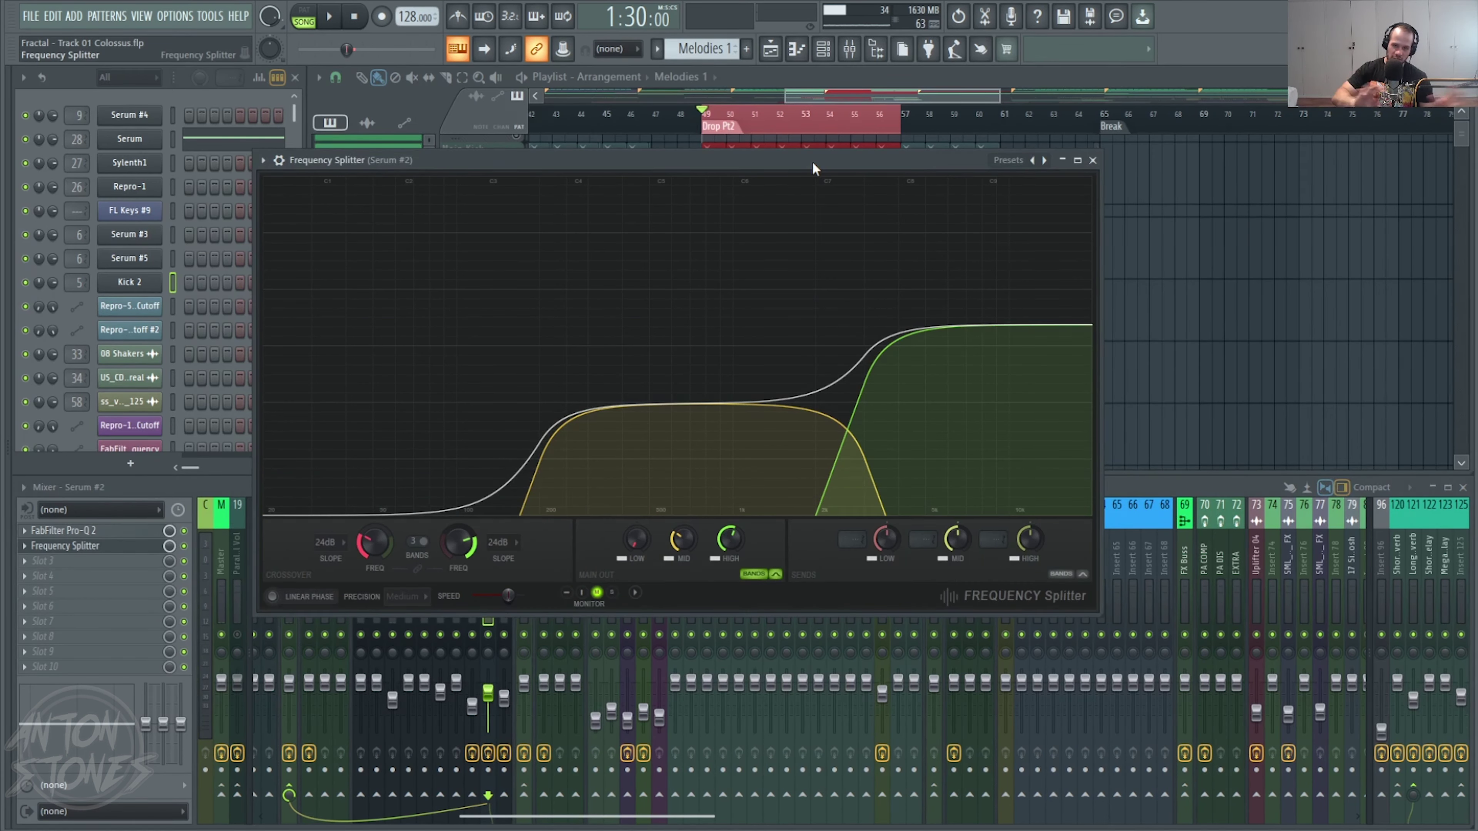
pyautogui.click(1093, 161)
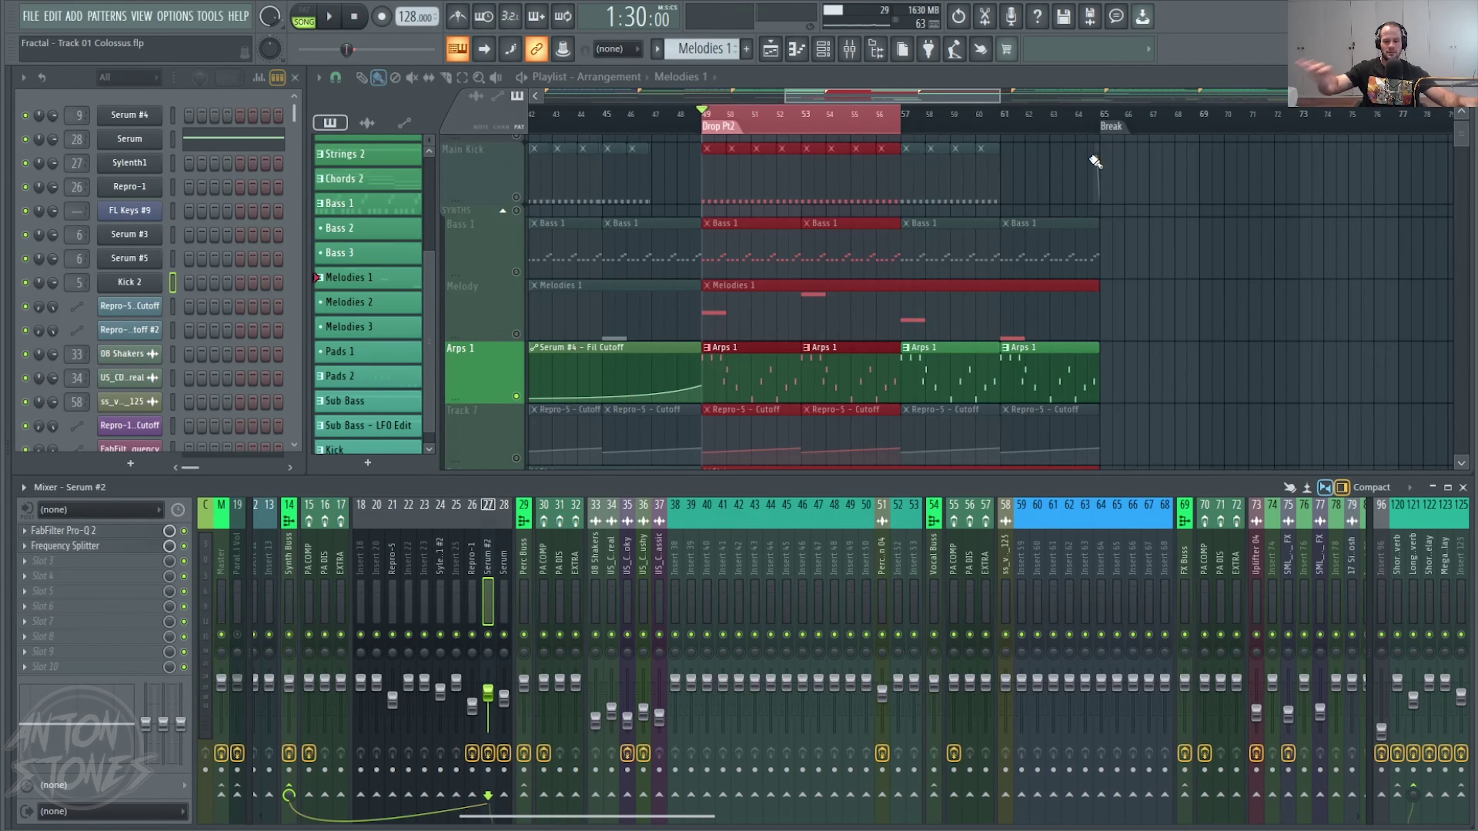
# - Open FabFilter Pro-Q 2 and Frequency Splitter from Serum #2's effect chain for a look, and close both windows
pyautogui.click(64, 530)
pyautogui.click(65, 545)
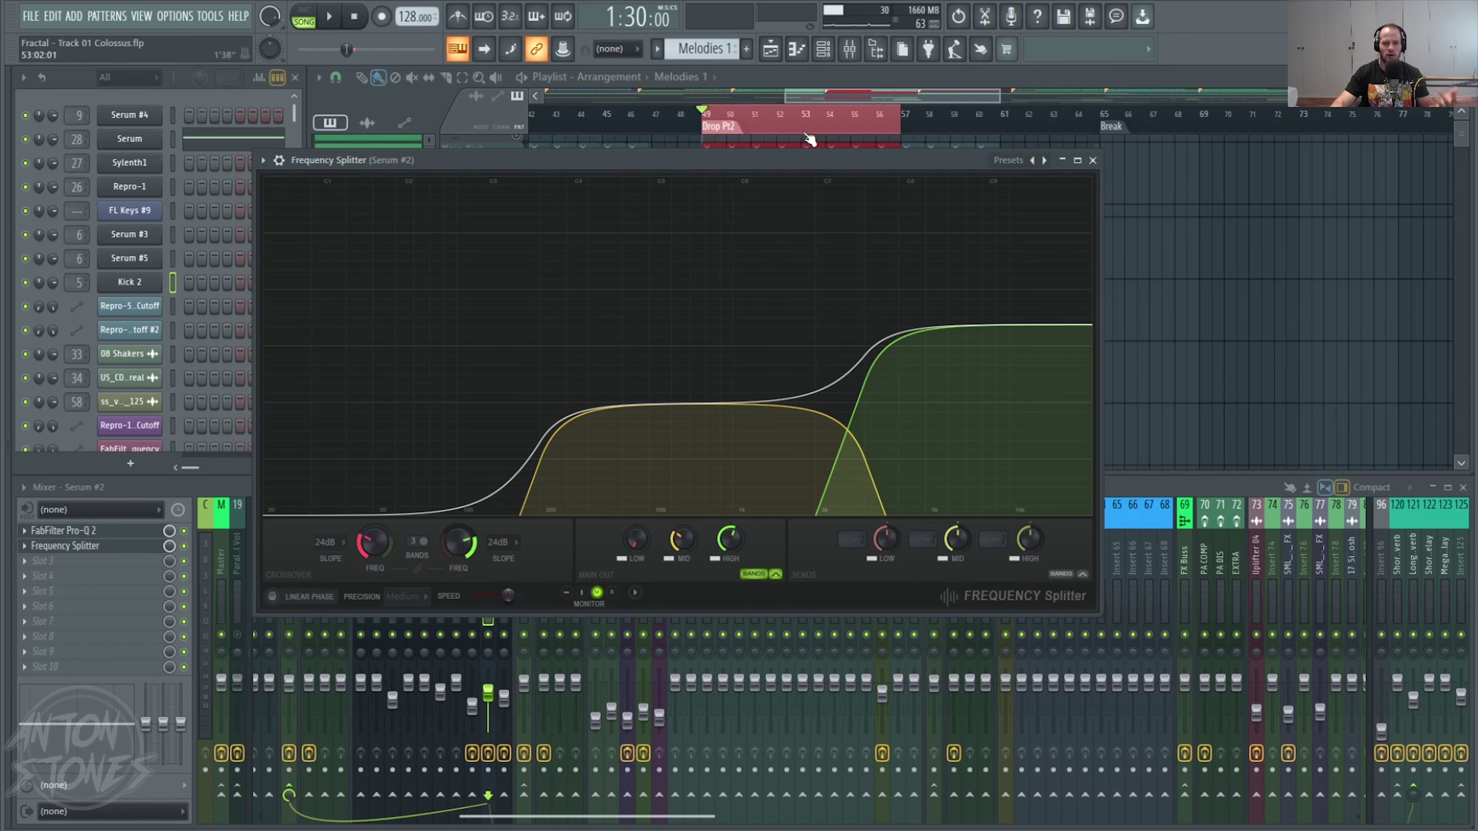
pyautogui.moveTo(822, 169); pyautogui.dragTo(895, 169)
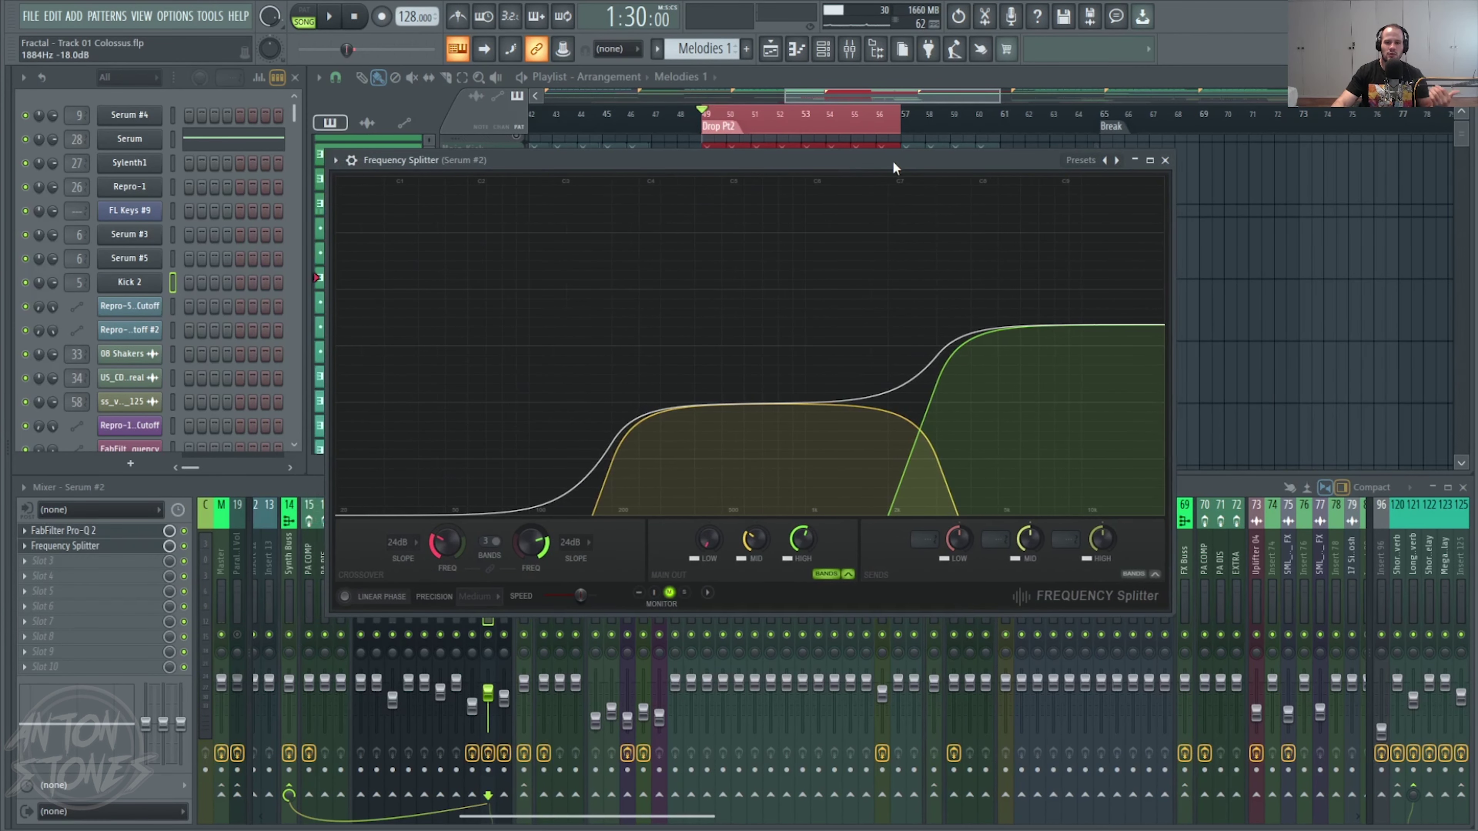
pyautogui.click(1164, 162)
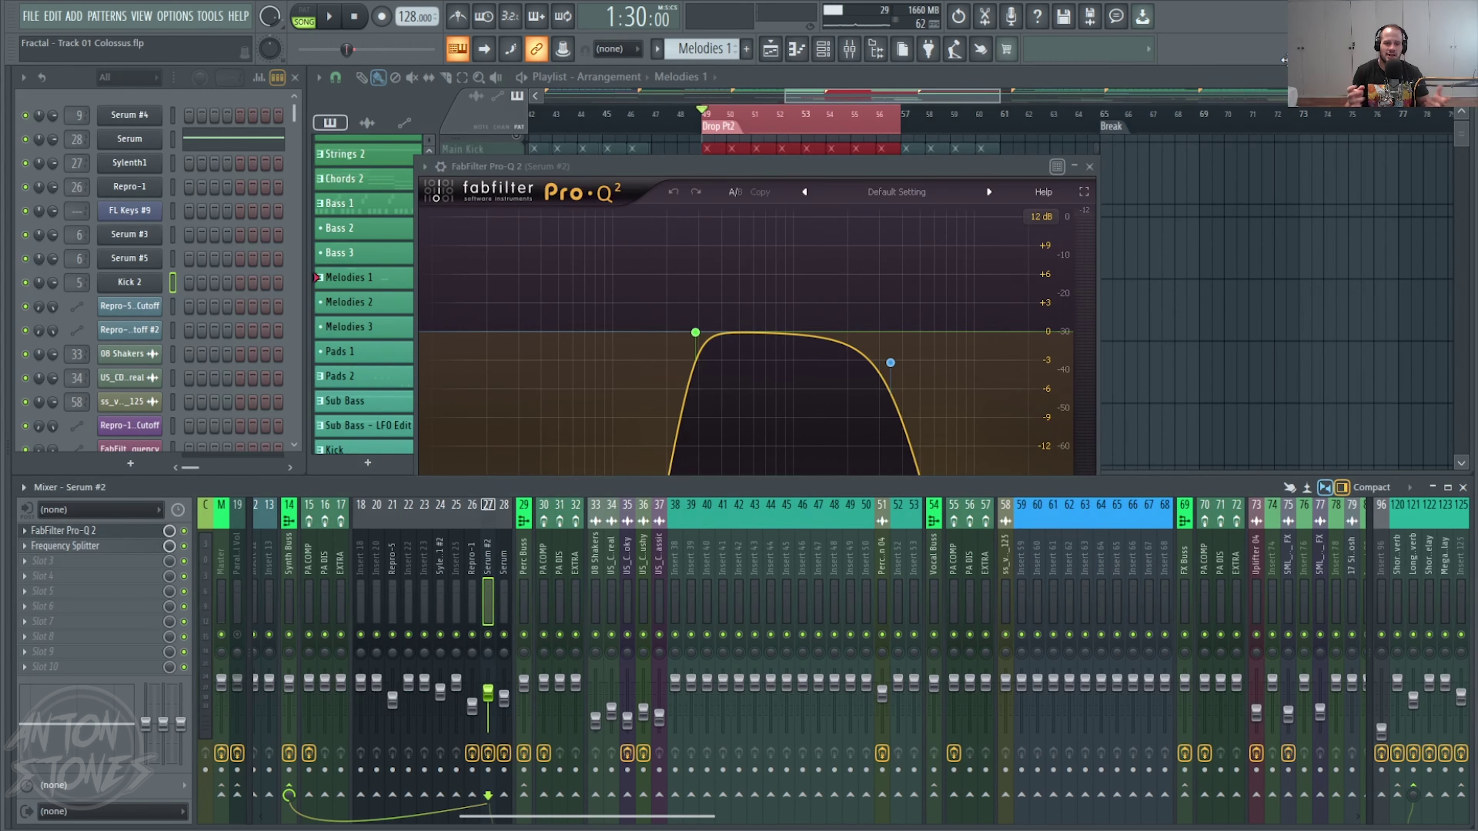
pyautogui.click(1089, 167)
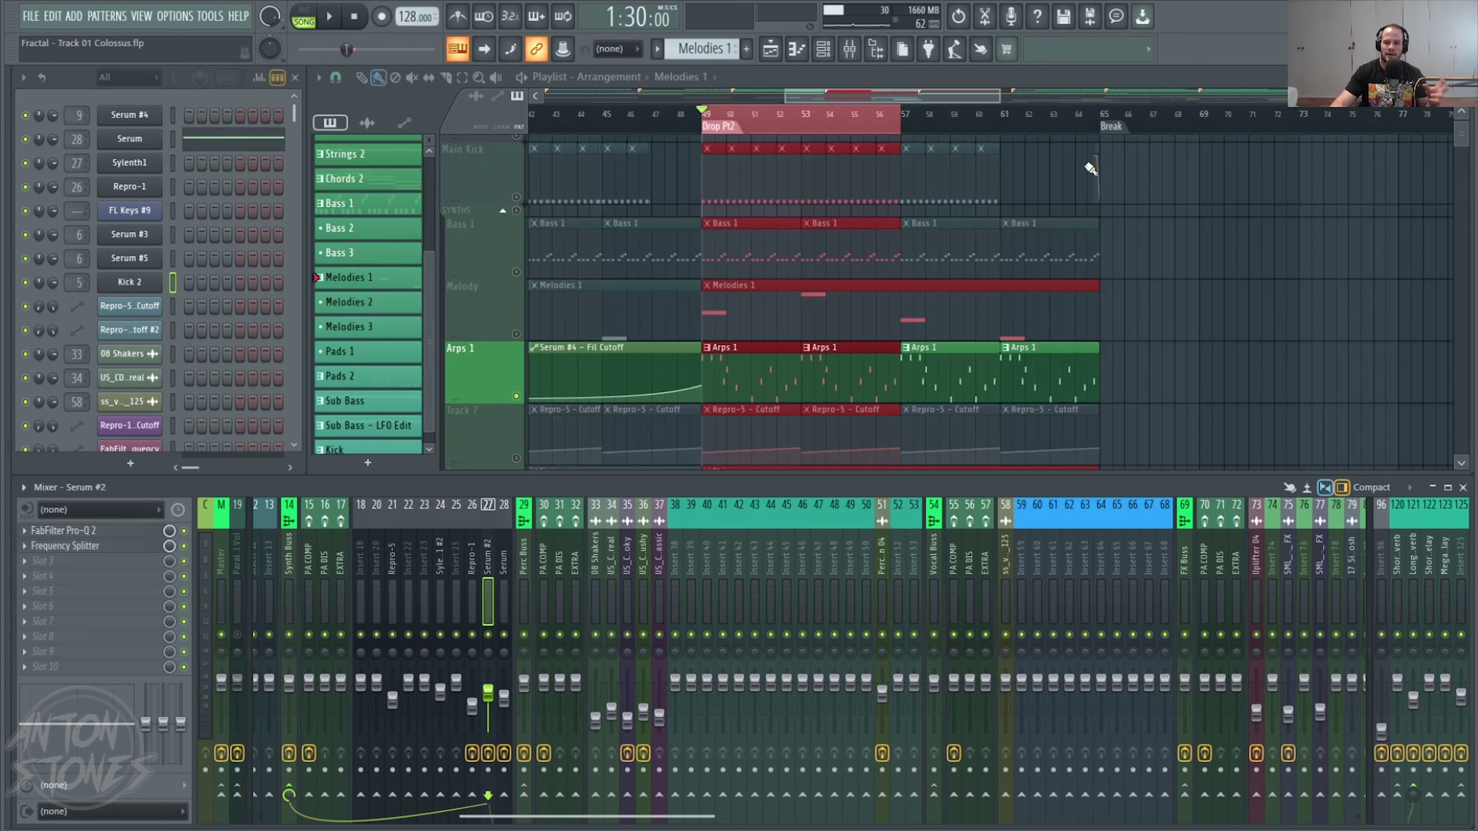
# - Switch the main toolbar's Flat buttons option on and off to compare both styles, leaving it enabled
pyautogui.rightClick(1178, 43)
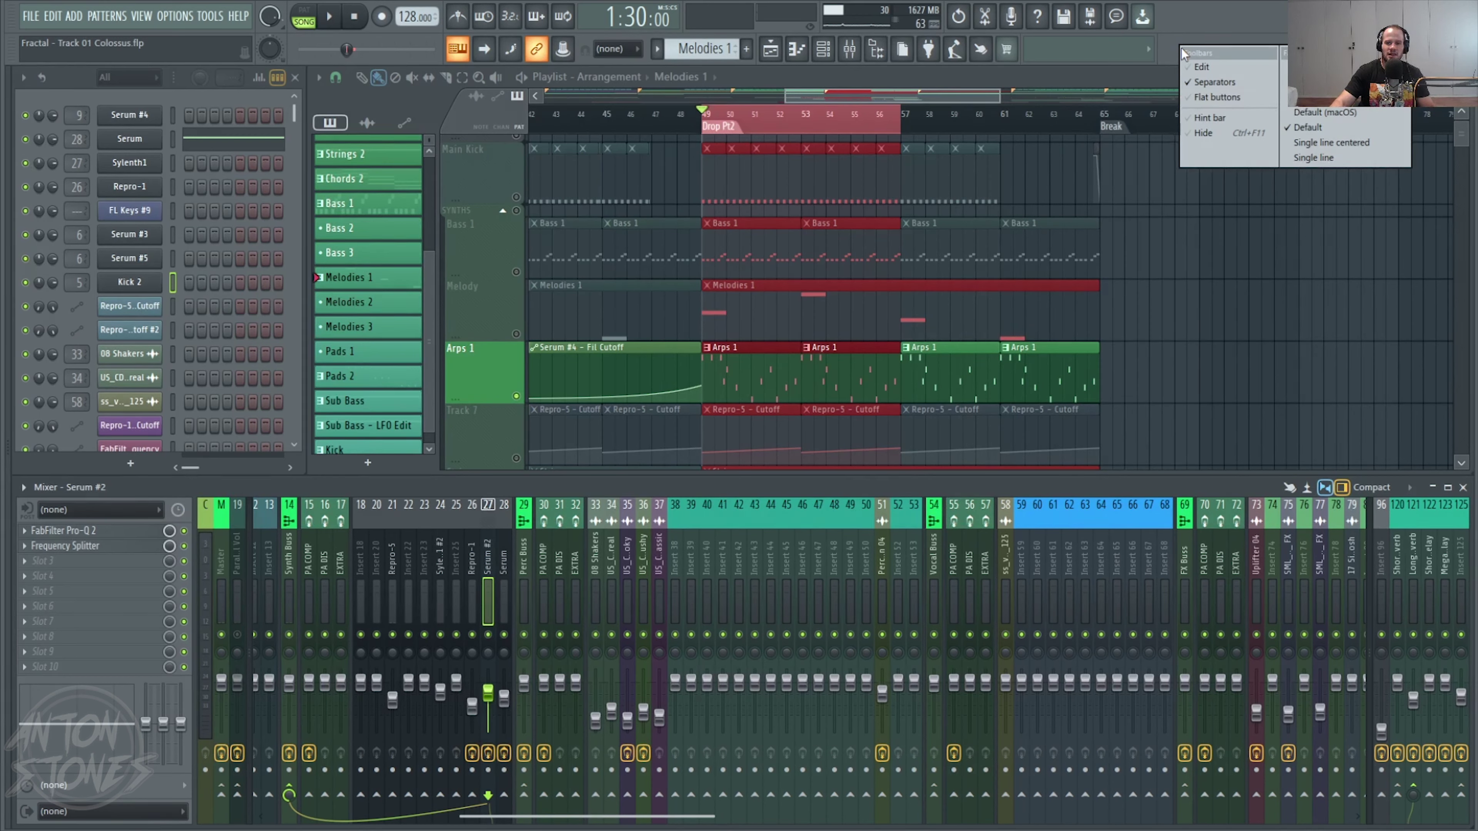
pyautogui.click(1236, 103)
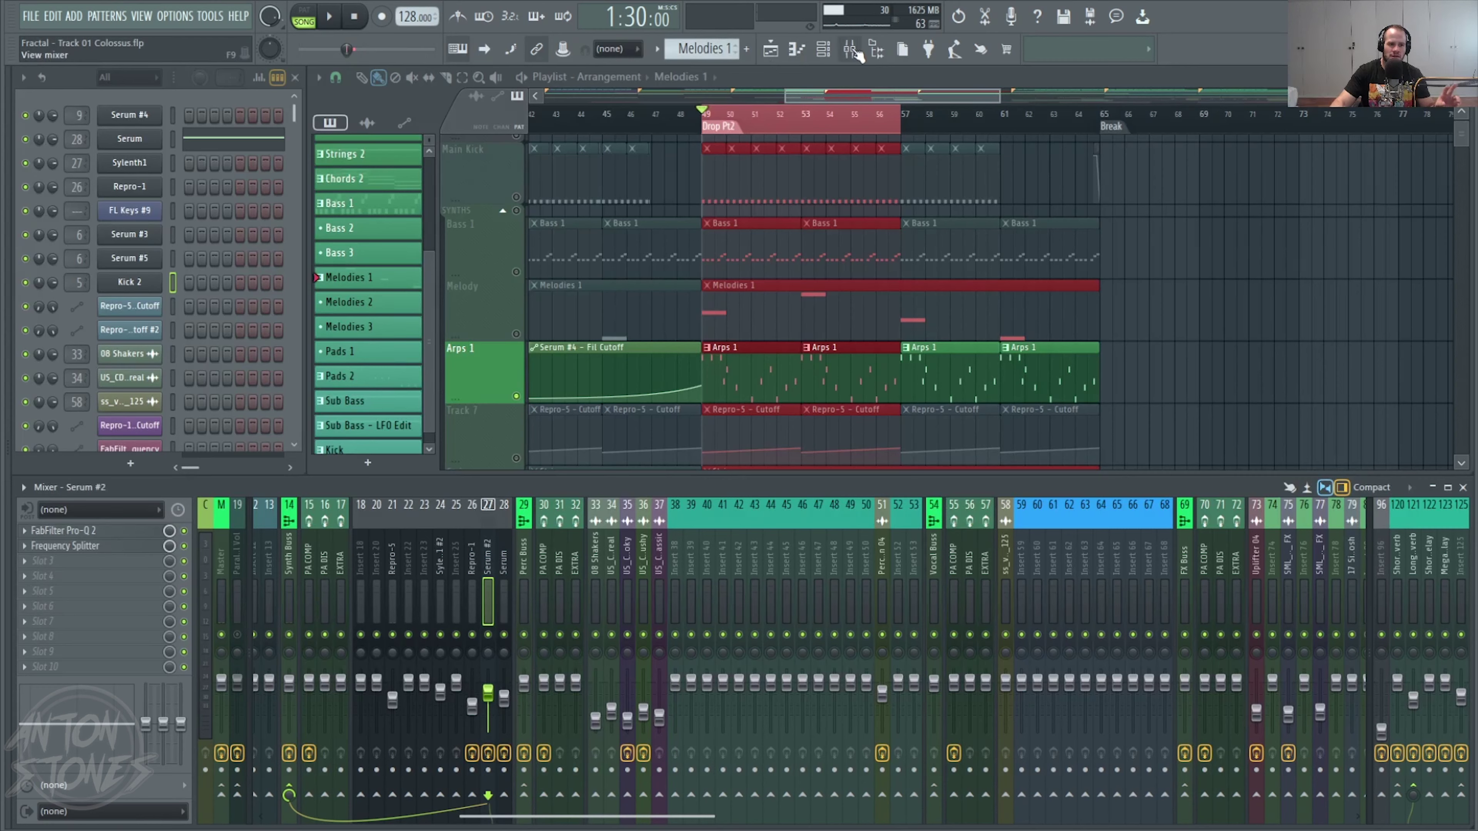
pyautogui.rightClick(1204, 43)
pyautogui.click(1226, 97)
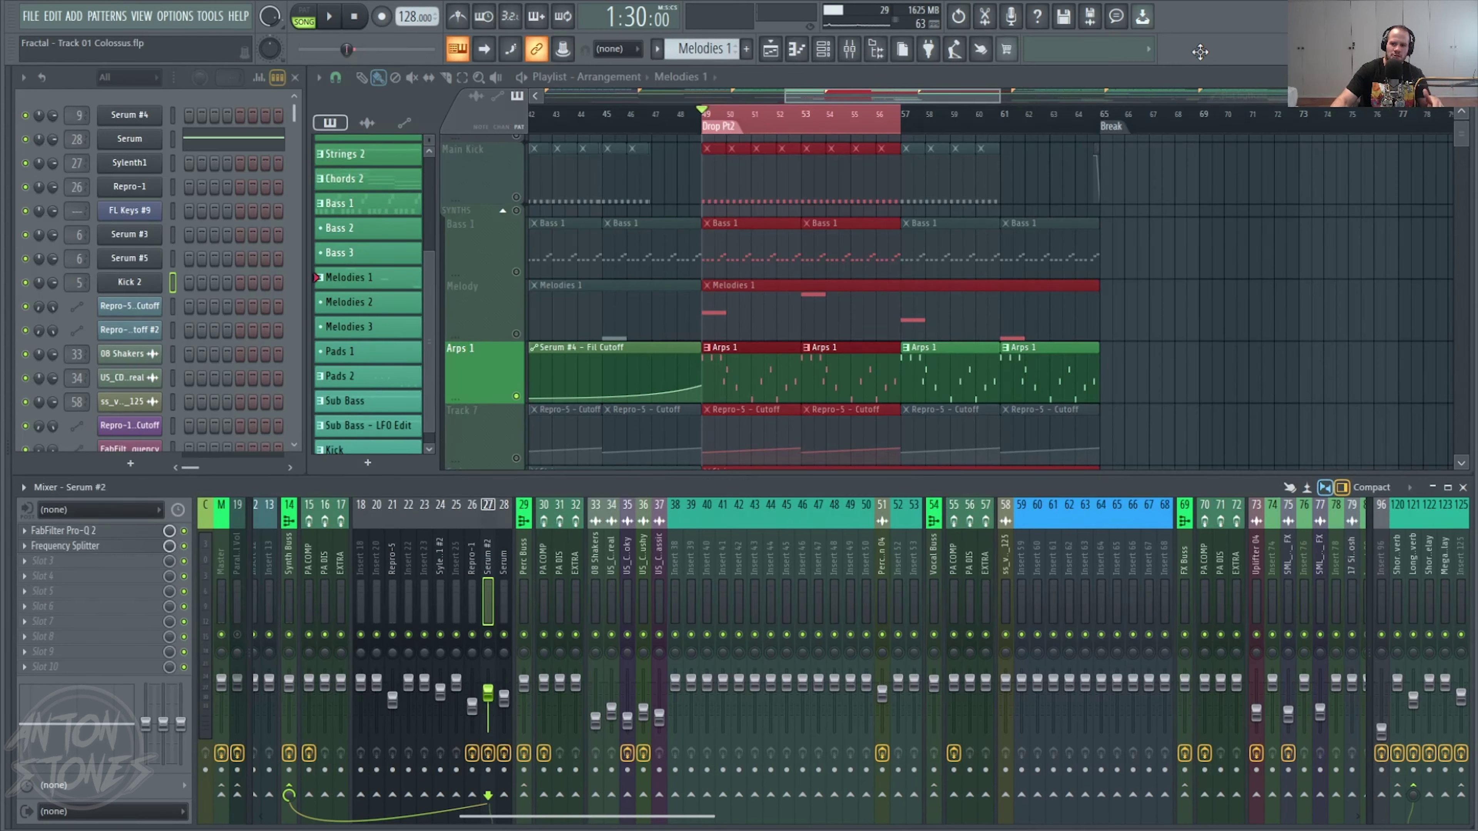
pyautogui.rightClick(1199, 51)
pyautogui.click(1222, 101)
pyautogui.rightClick(1179, 46)
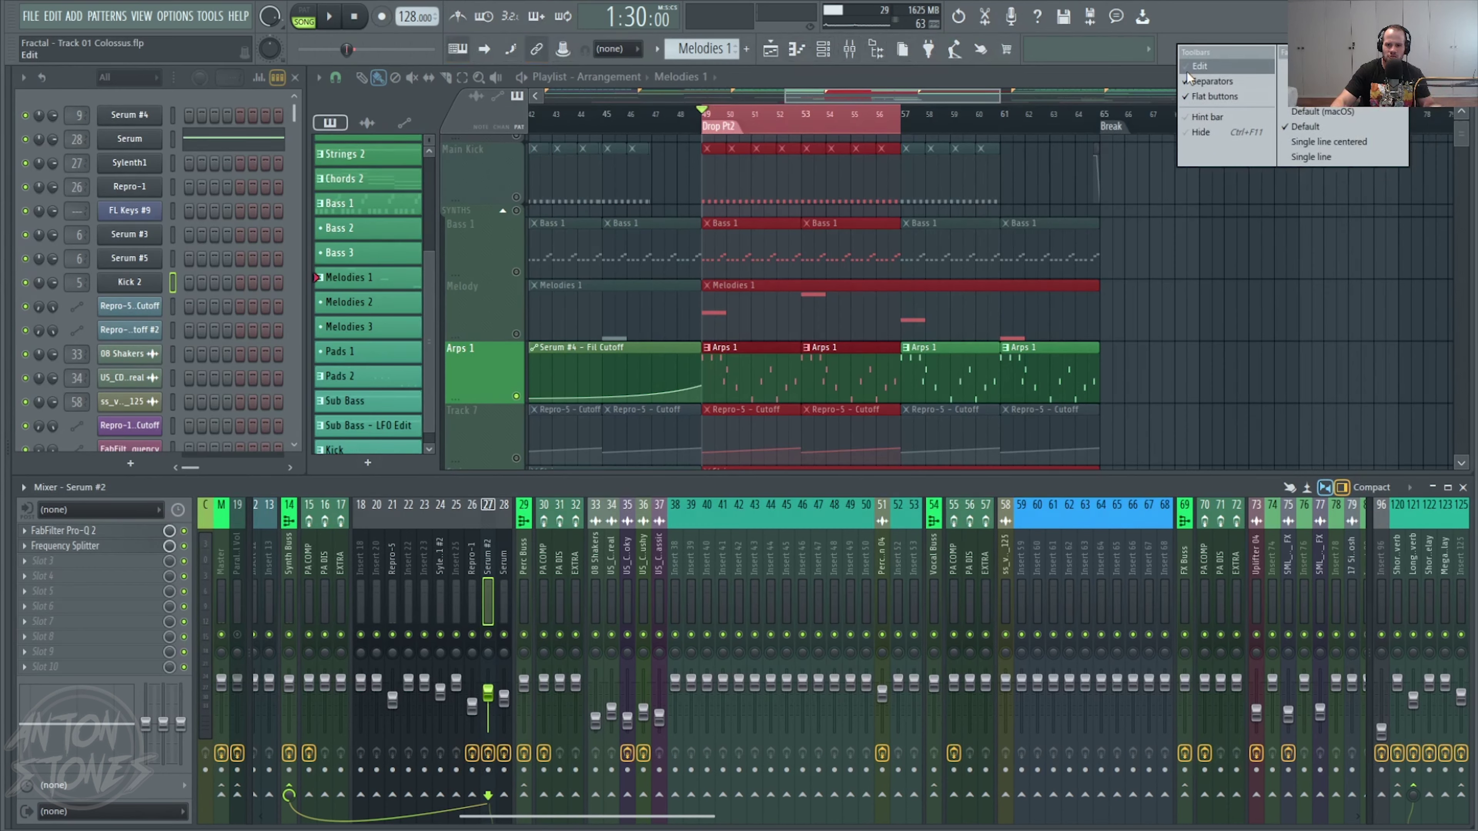
pyautogui.click(1216, 97)
pyautogui.rightClick(1182, 54)
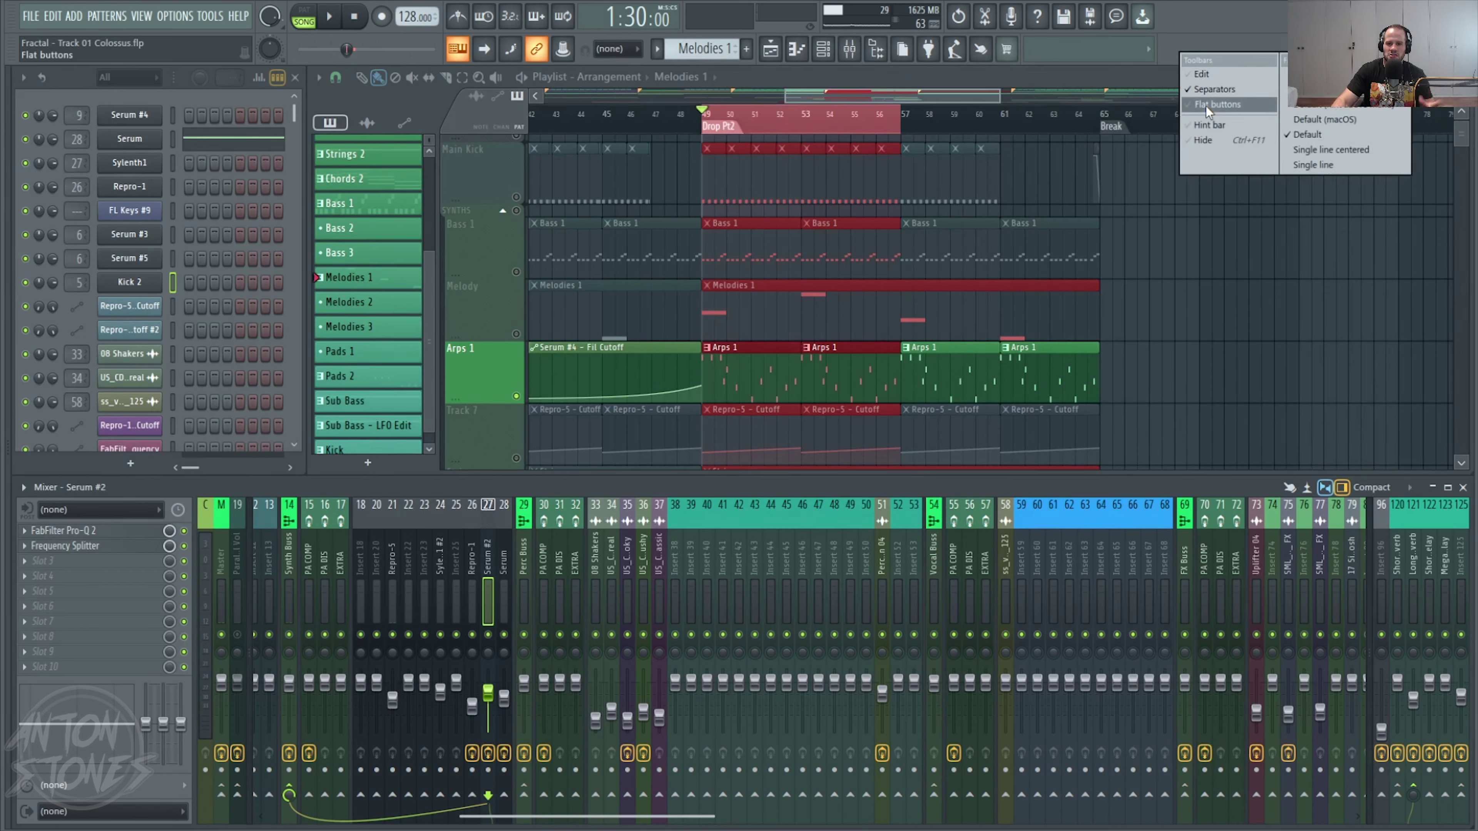
pyautogui.click(1207, 106)
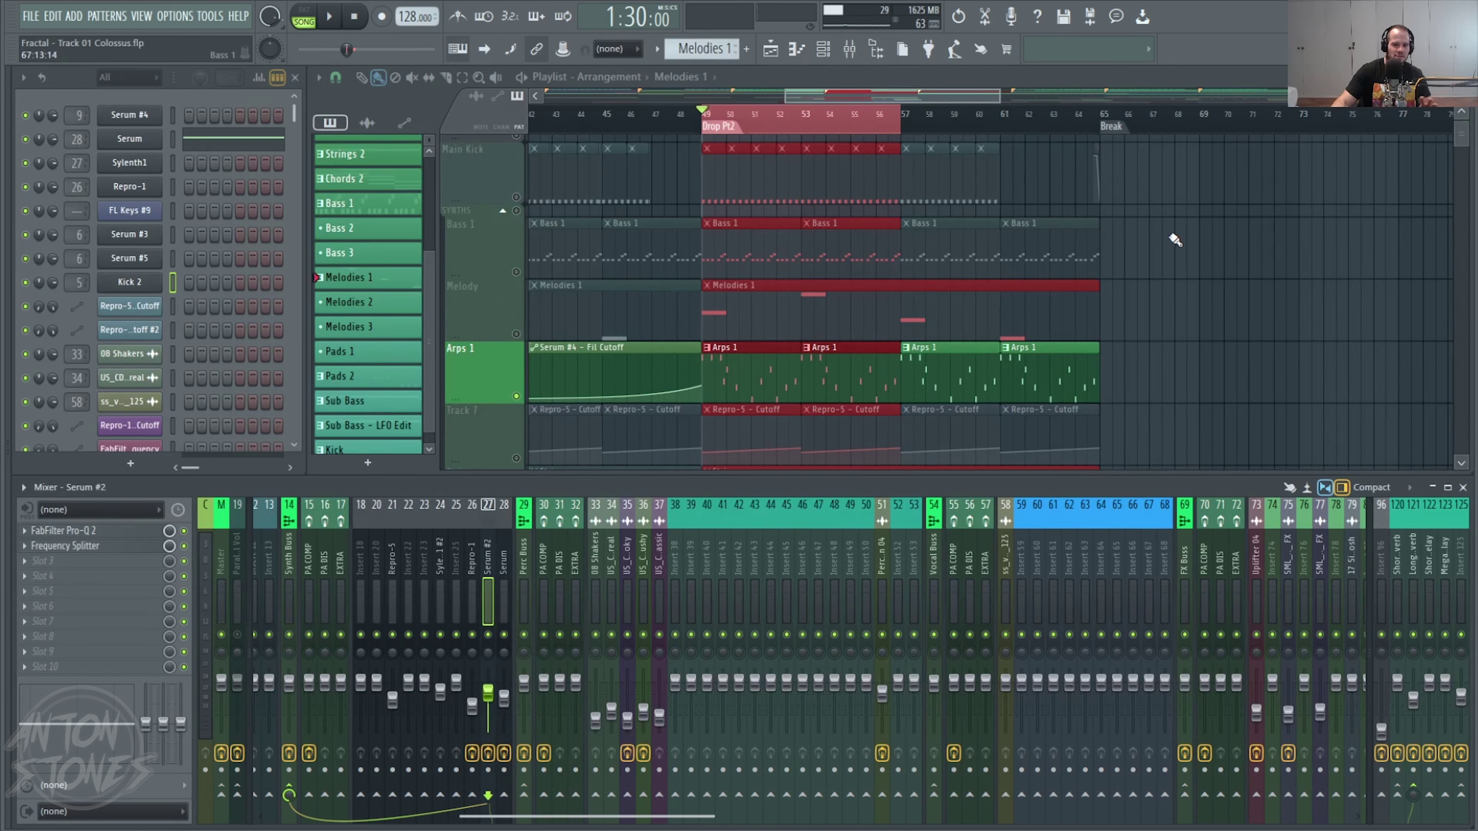
# - Try the Single line centered toolbar layout and restore the Default layout
pyautogui.rightClick(1197, 61)
pyautogui.moveTo(1228, 129)
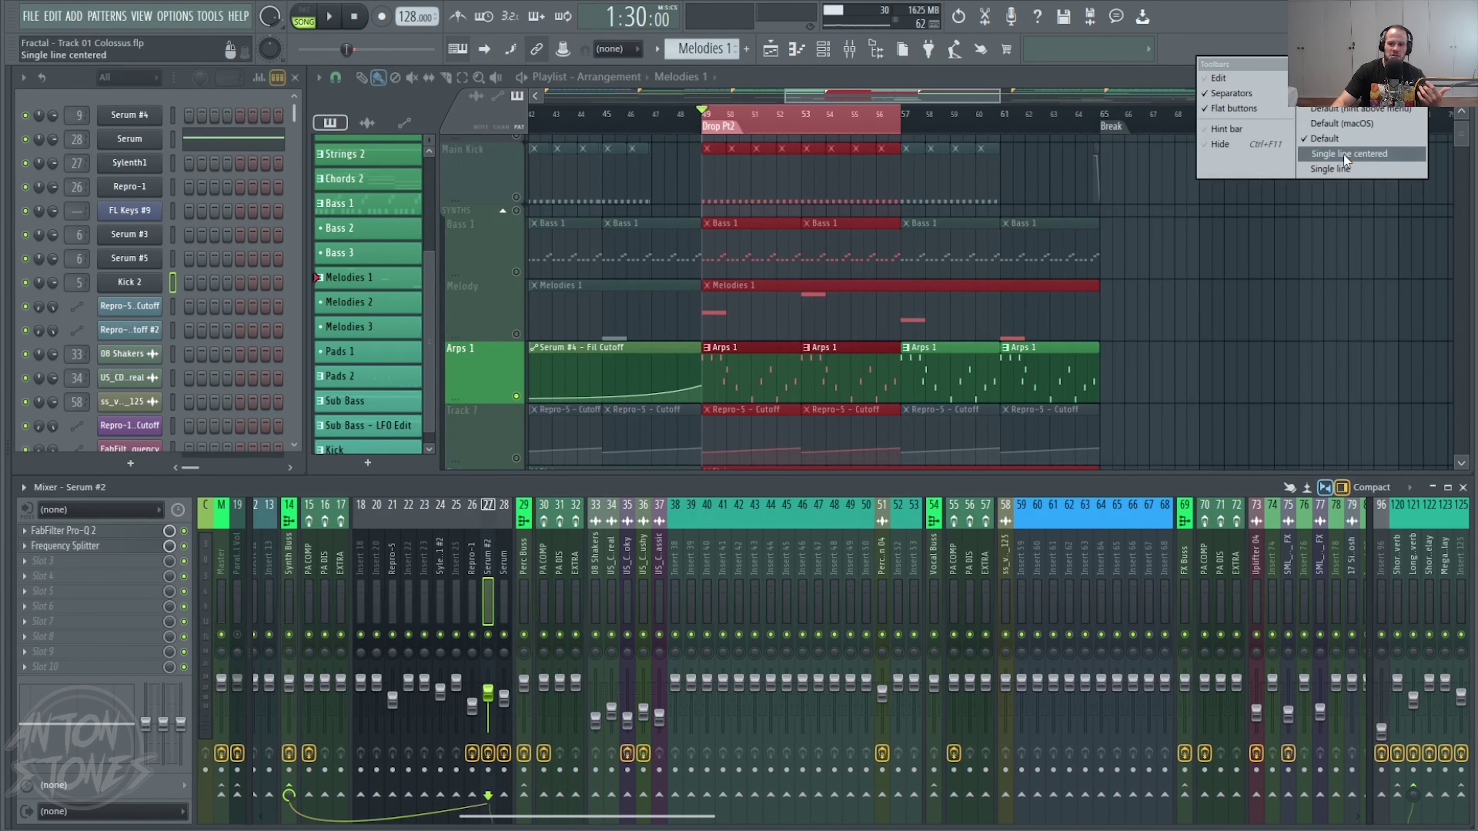
pyautogui.click(1364, 162)
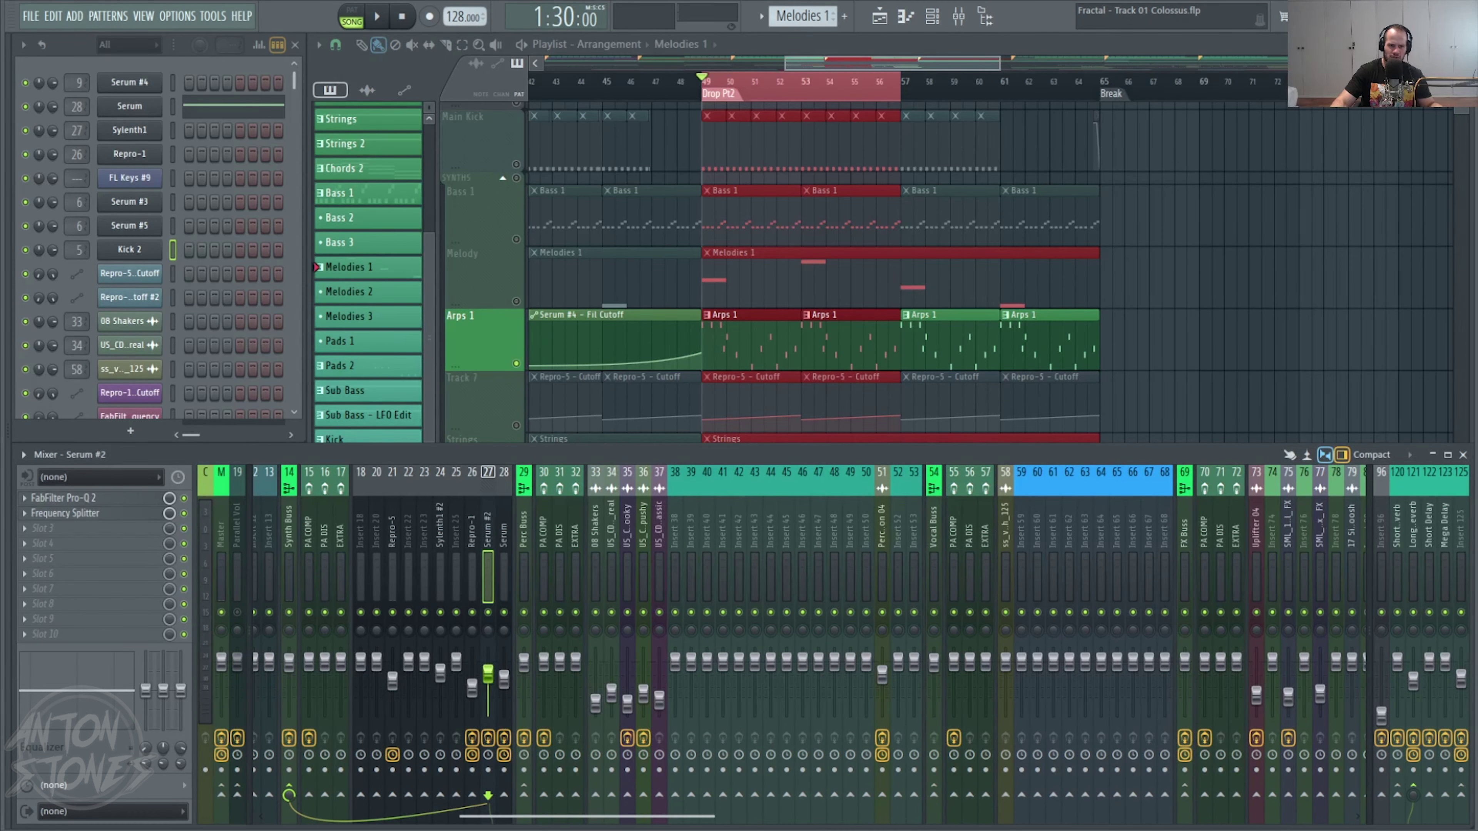
pyautogui.rightClick(265, 15)
pyautogui.click(453, 94)
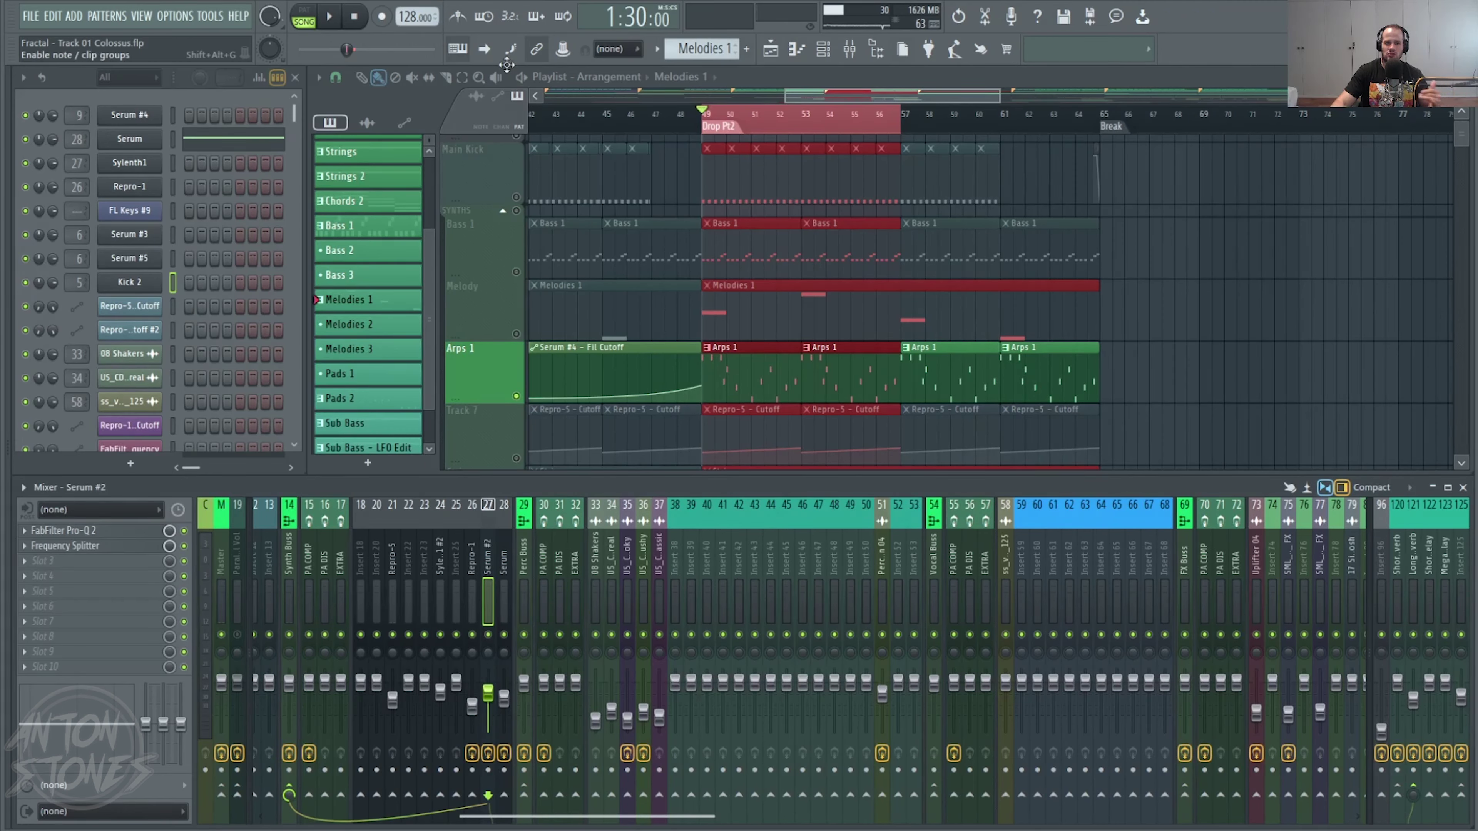
# - Switch the main toolbar to the Single line centered layout
pyautogui.rightClick(1276, 40)
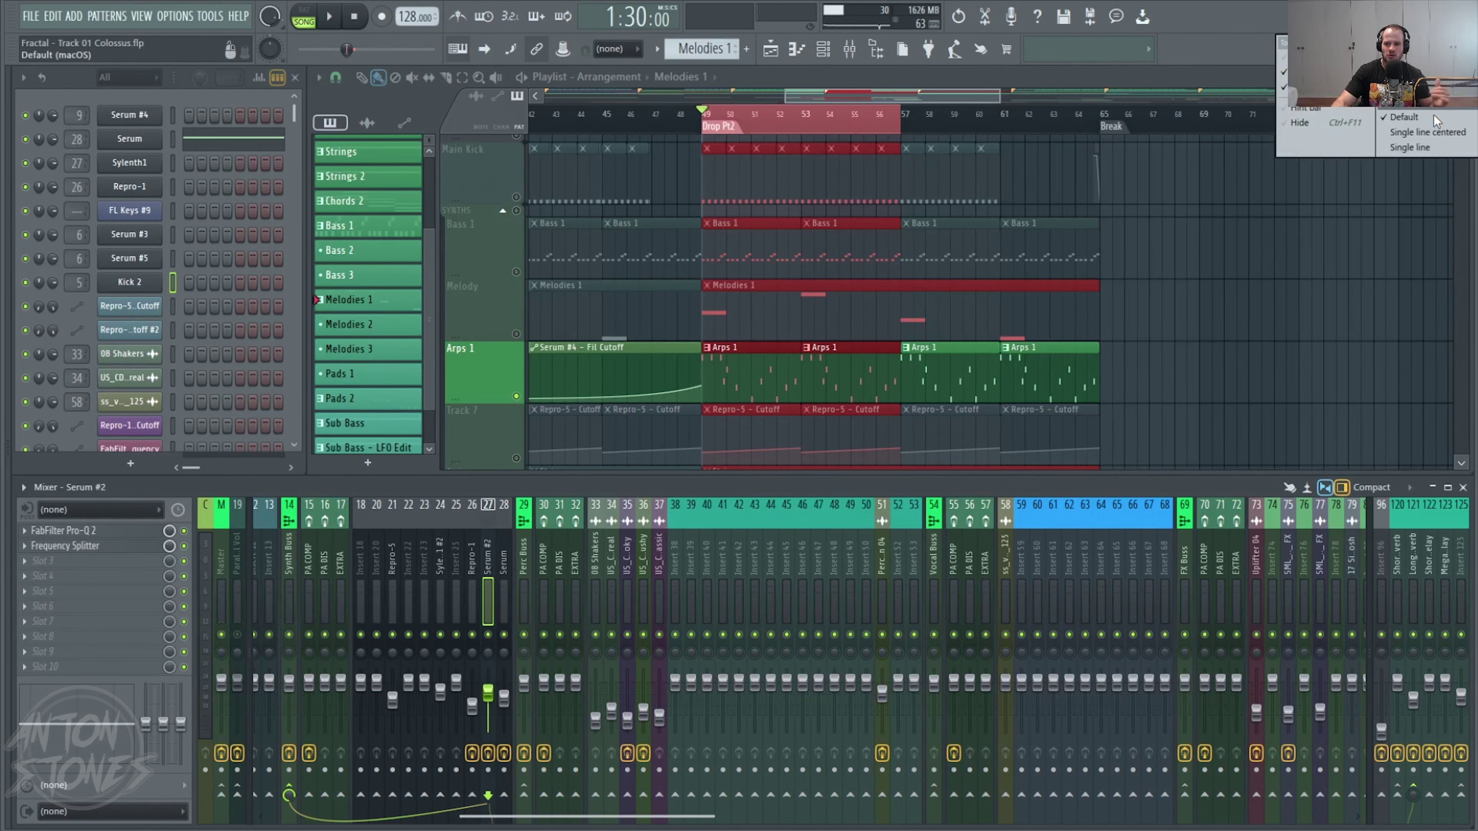
pyautogui.click(1427, 132)
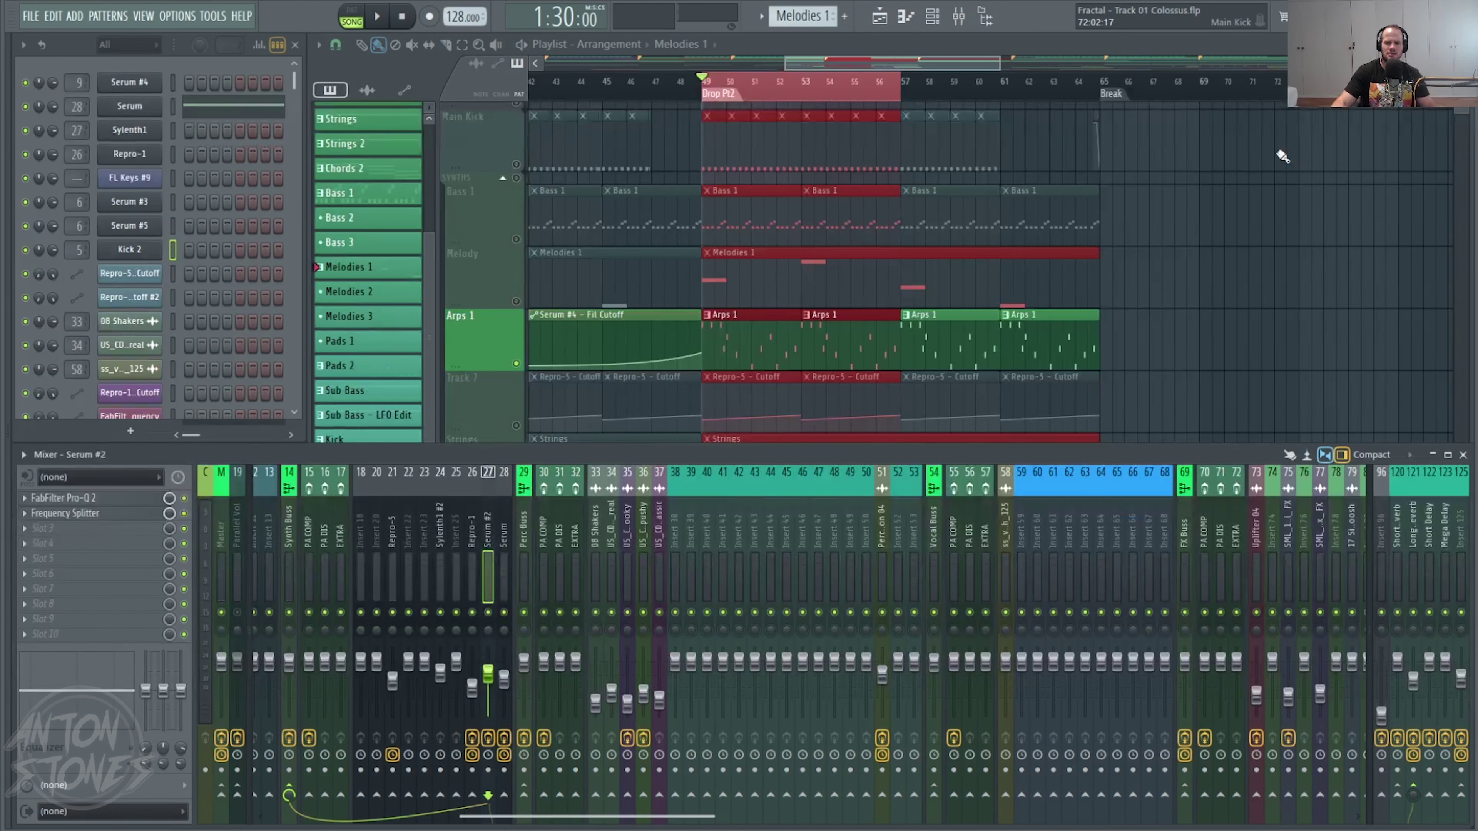
pyautogui.rightClick(1041, 21)
pyautogui.click(1030, 10)
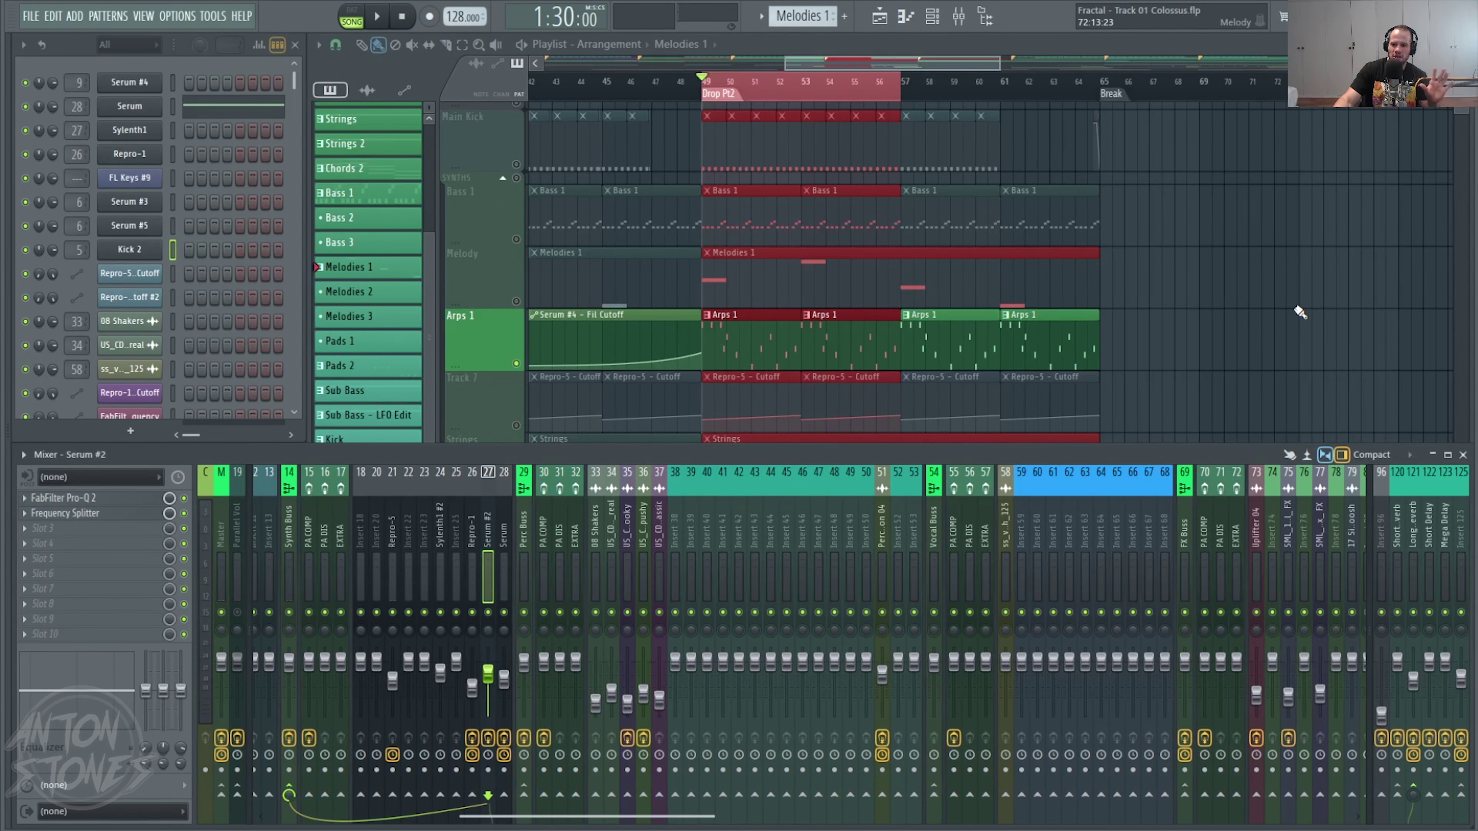
# - Take the Arps 1 track out of solo, play the song from Drop Pt2, and select the Master mixer track
pyautogui.scroll(1, 1109, 306)
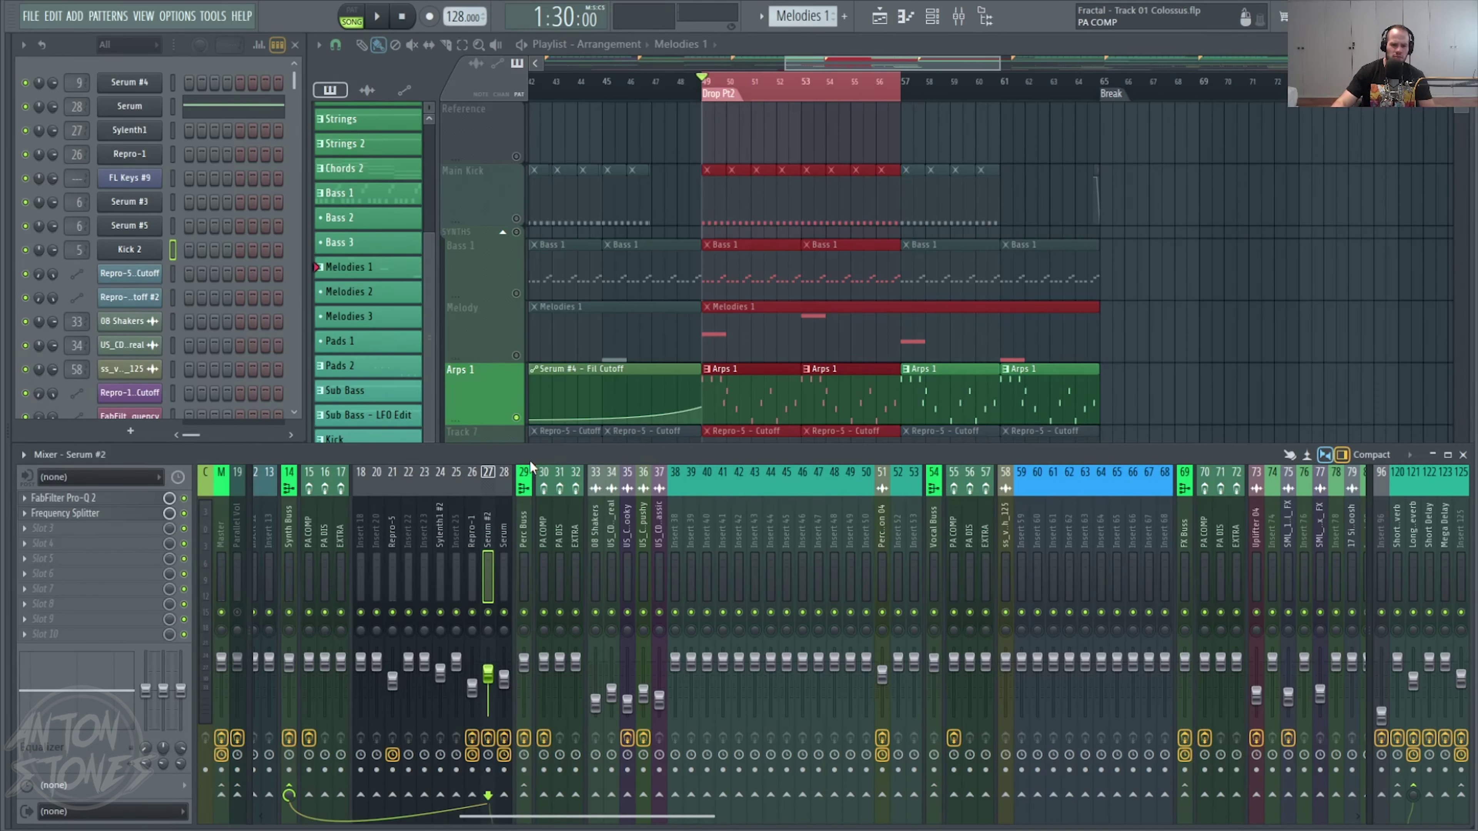
pyautogui.rightClick(518, 415)
pyautogui.moveTo(894, 320); pyautogui.dragTo(962, 172)
pyautogui.press('space')
pyautogui.click(252, 454)
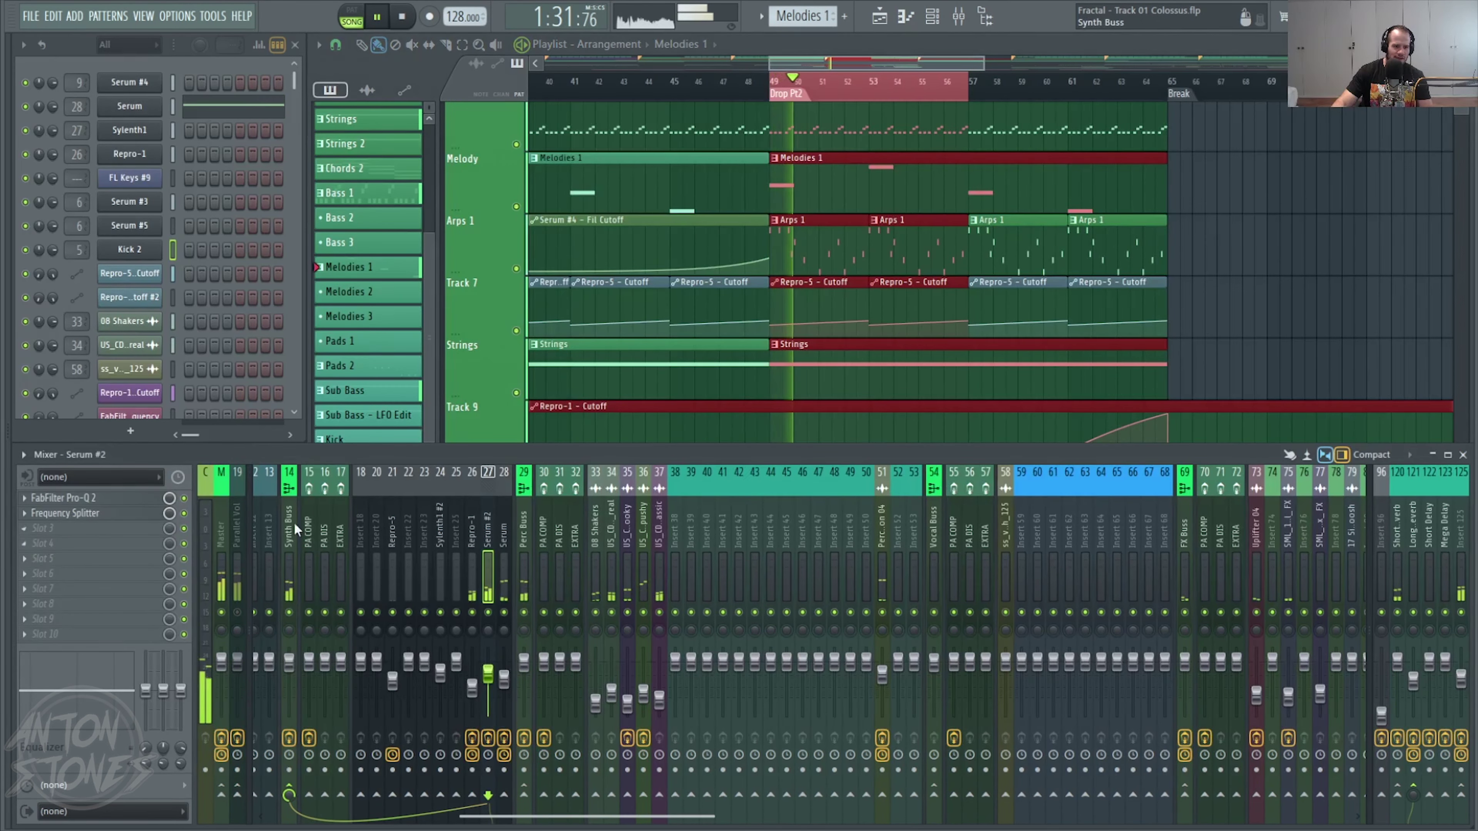
pyautogui.click(207, 495)
pyautogui.click(219, 493)
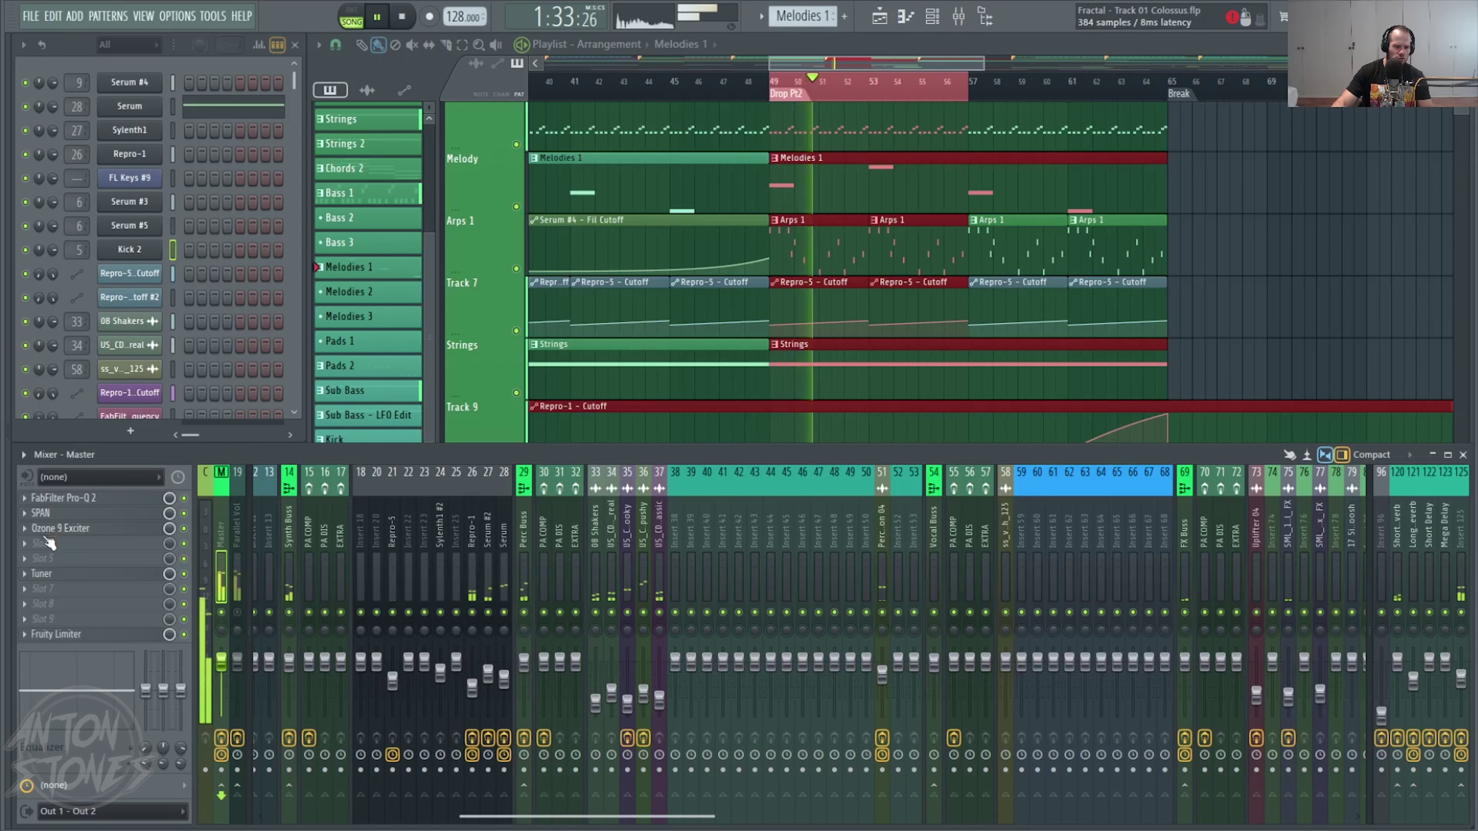
# - Load FabFilter Pro-Q 2 into the Master track's fourth effect slot while the song plays
pyautogui.click(24, 543)
pyautogui.click(249, 238)
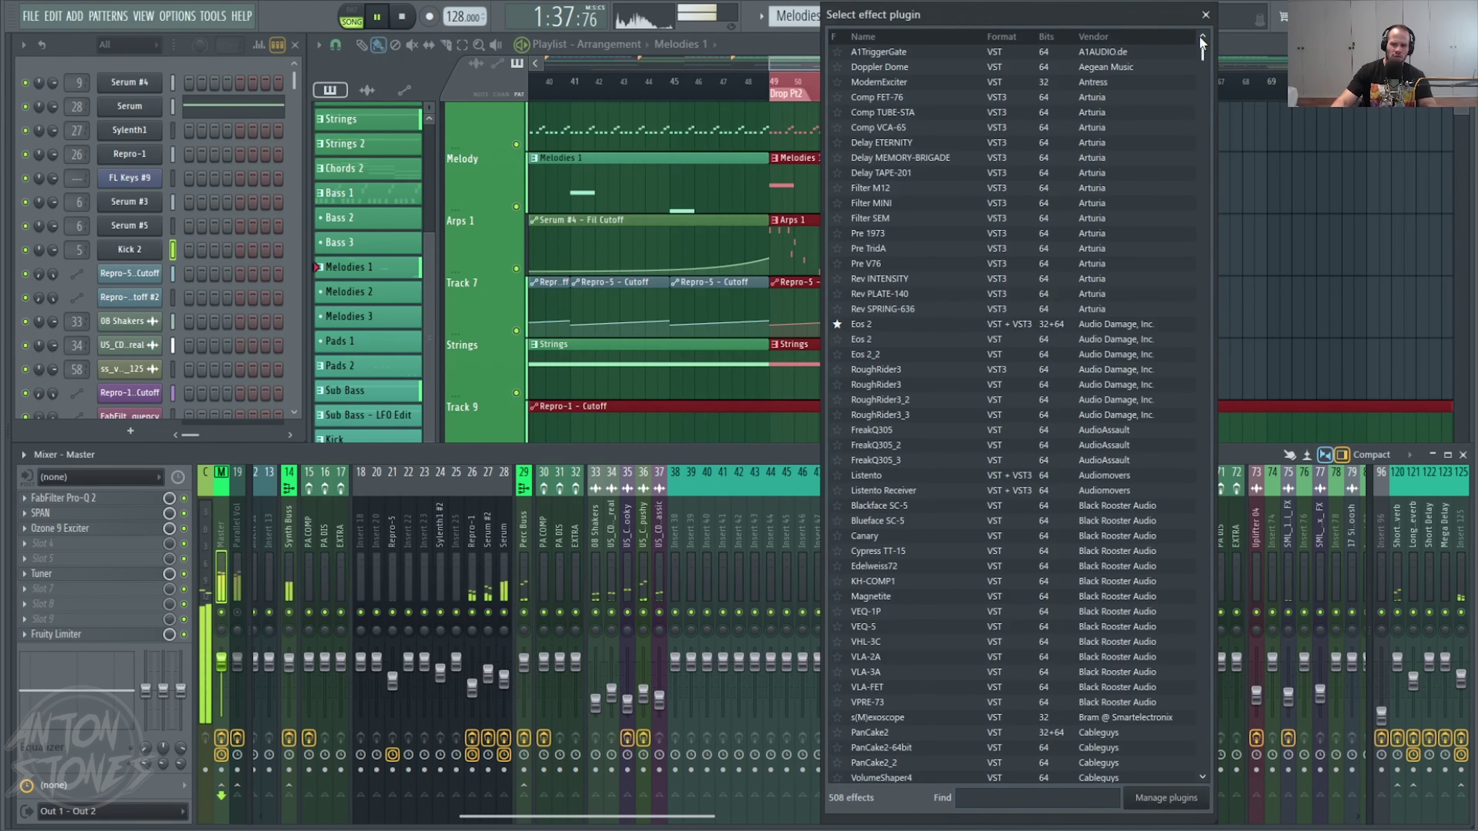
pyautogui.click(1200, 15)
pyautogui.click(25, 545)
pyautogui.moveTo(97, 471)
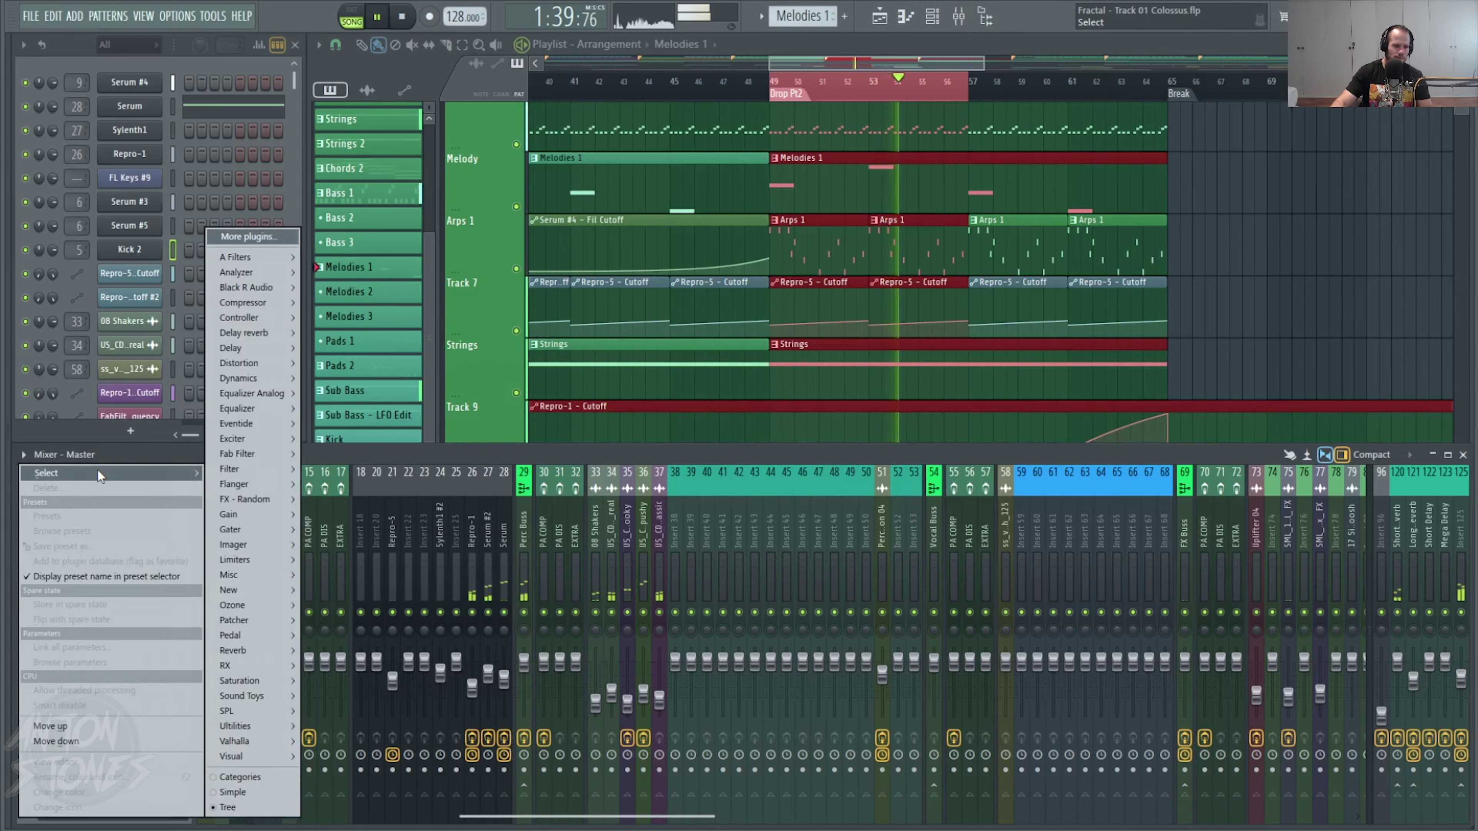
pyautogui.moveTo(275, 404)
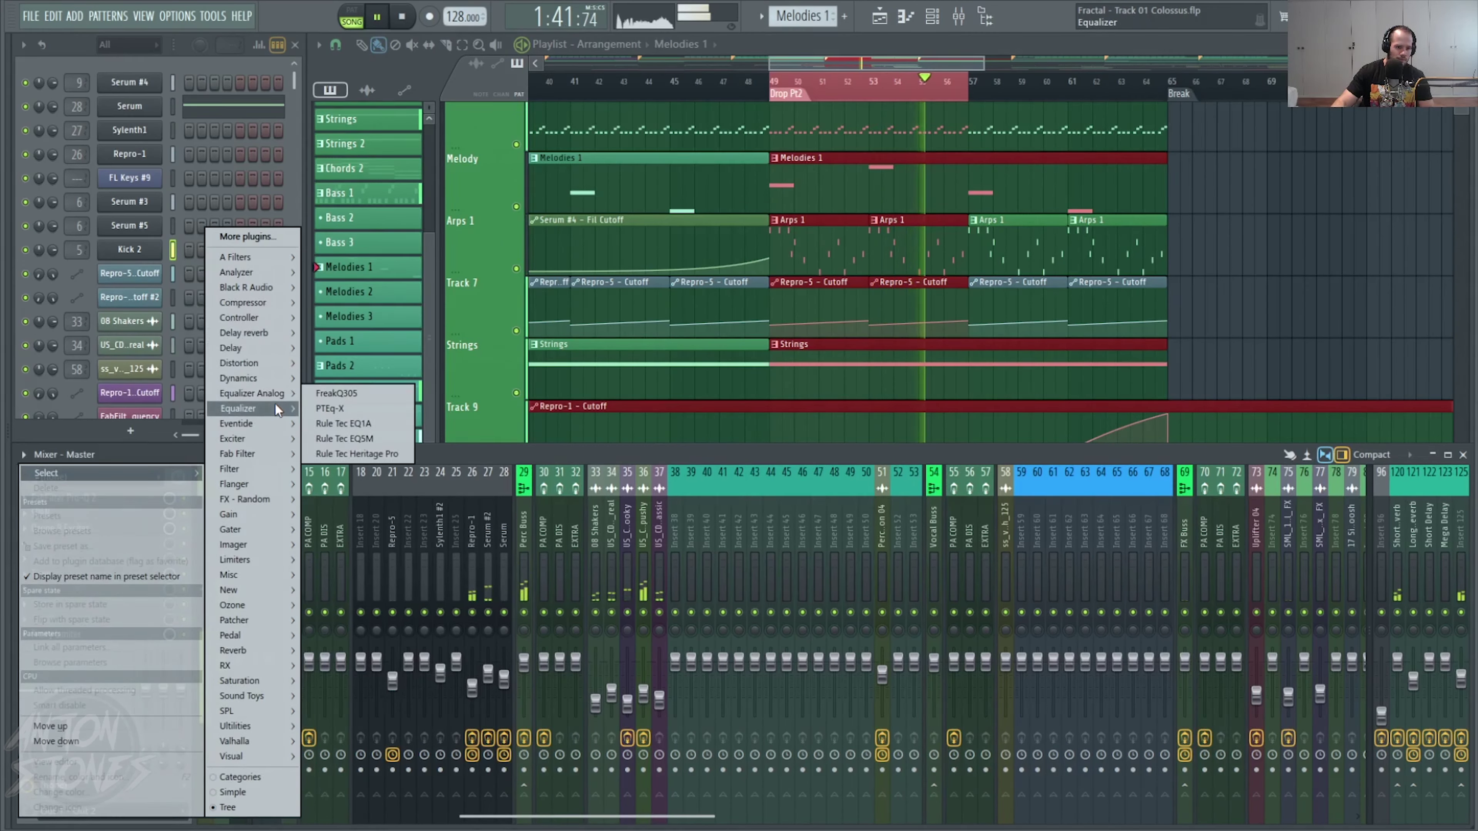
pyautogui.click(372, 438)
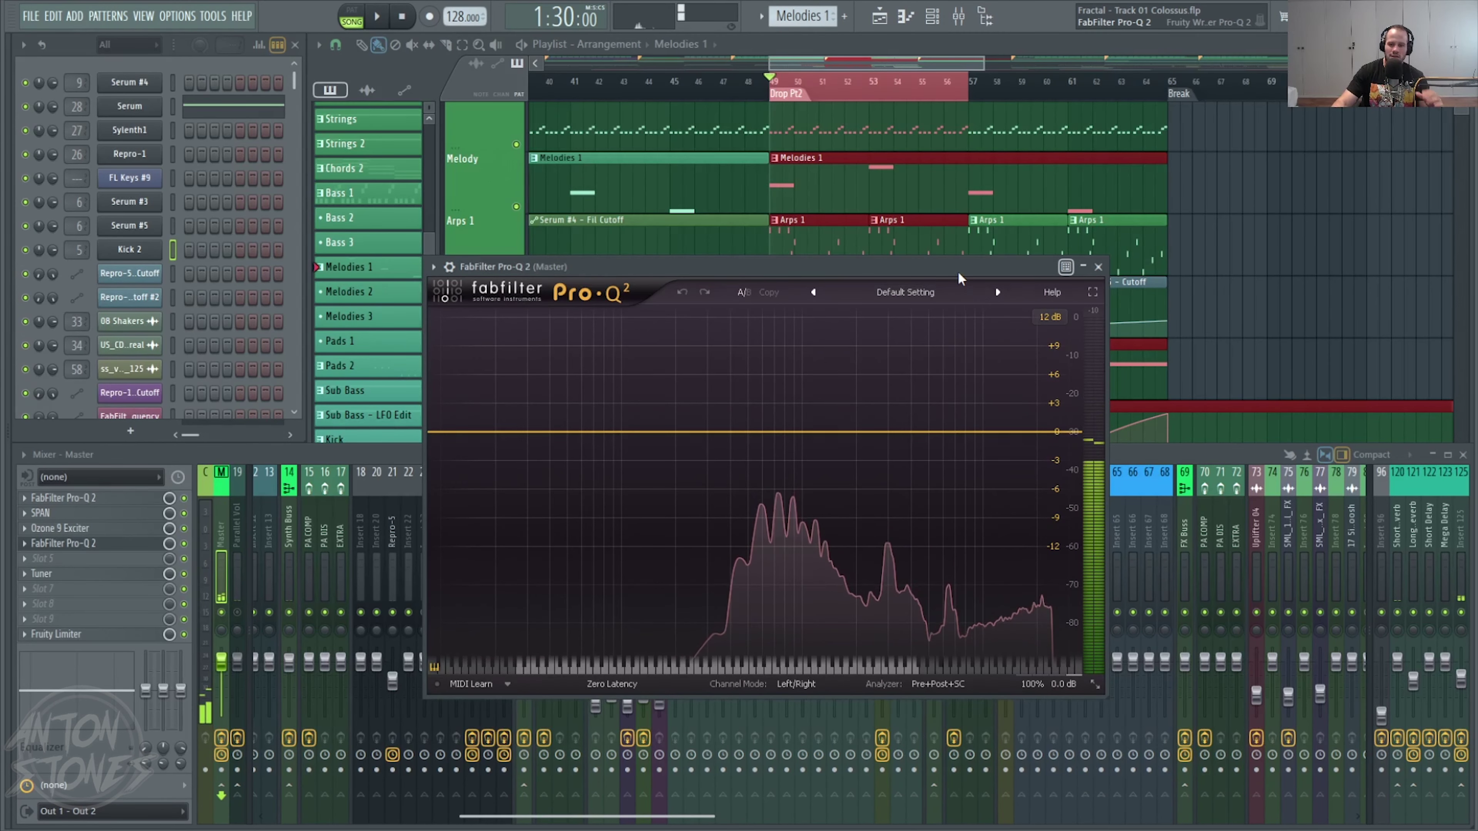
# - Remove FabFilter Pro-Q 2 from the Master track's fourth effect slot
pyautogui.click(35, 544)
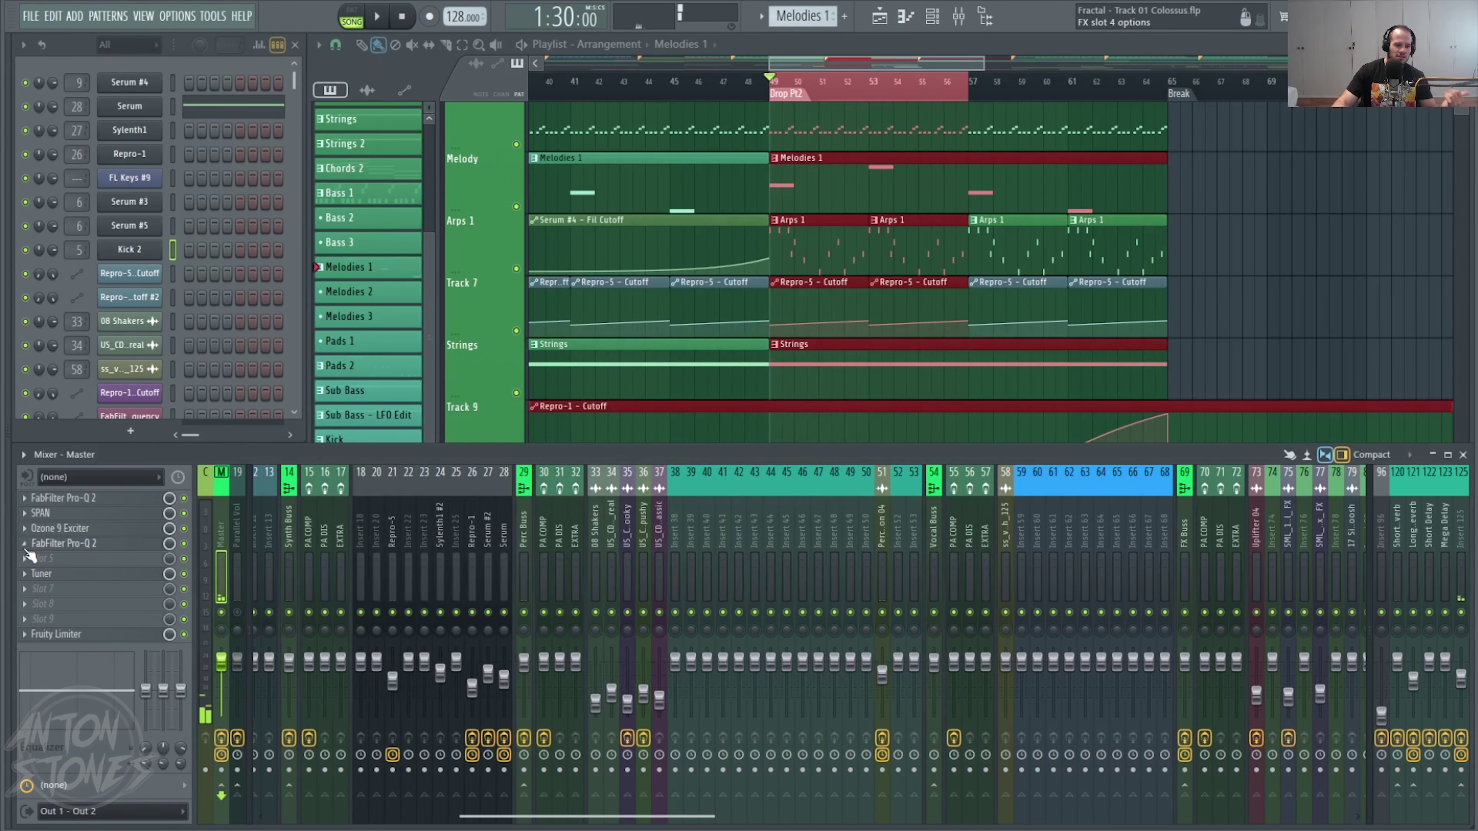
pyautogui.click(26, 547)
pyautogui.click(68, 491)
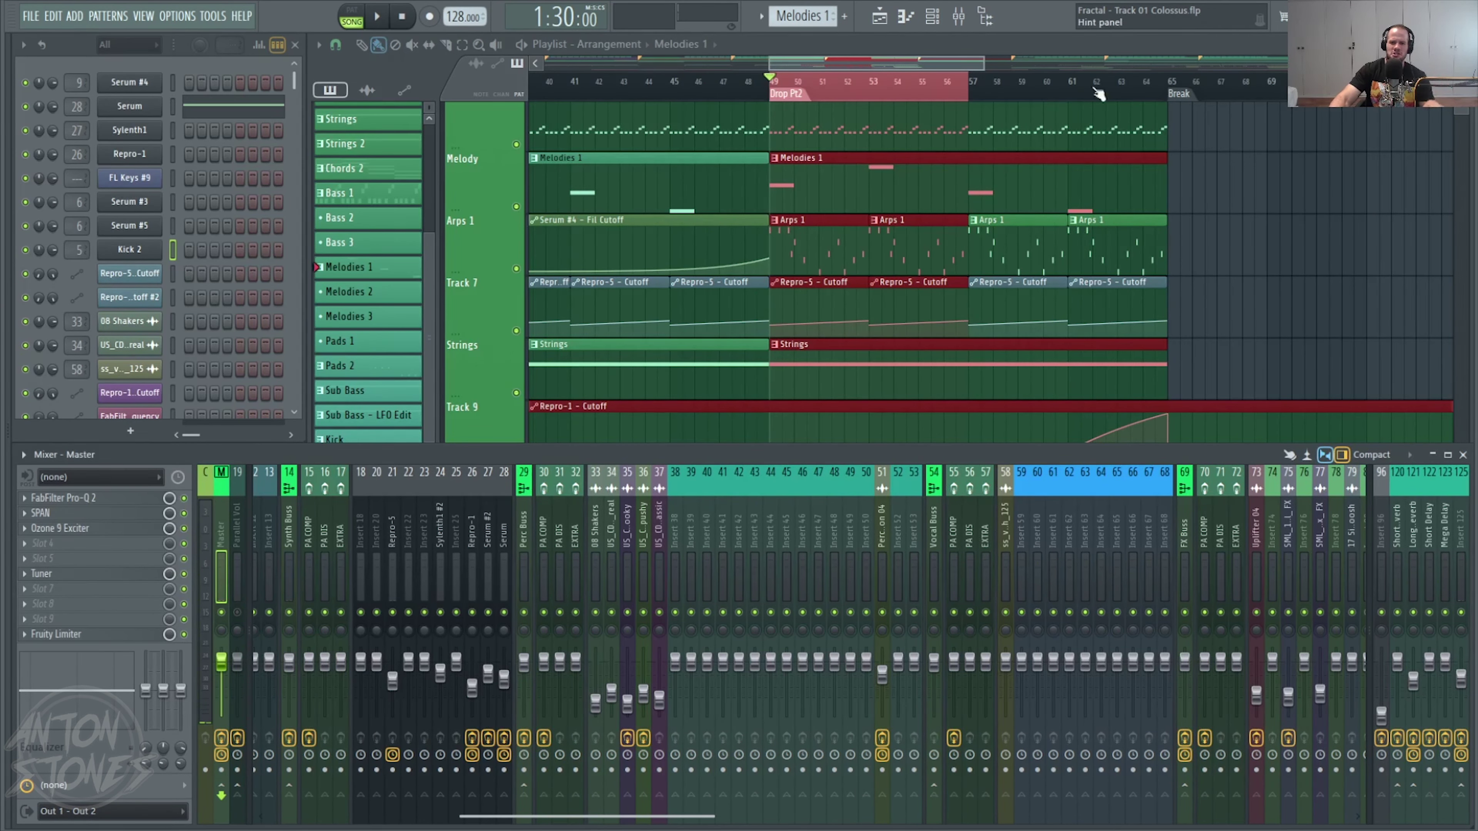
# - Select the playlist time range from the Drop marker to the Break marker and clear the clip selection inside it
pyautogui.moveTo(1126, 330); pyautogui.dragTo(1138, 304)
pyautogui.keyDown('ctrl'); pyautogui.click(1211, 273); pyautogui.keyUp('ctrl')
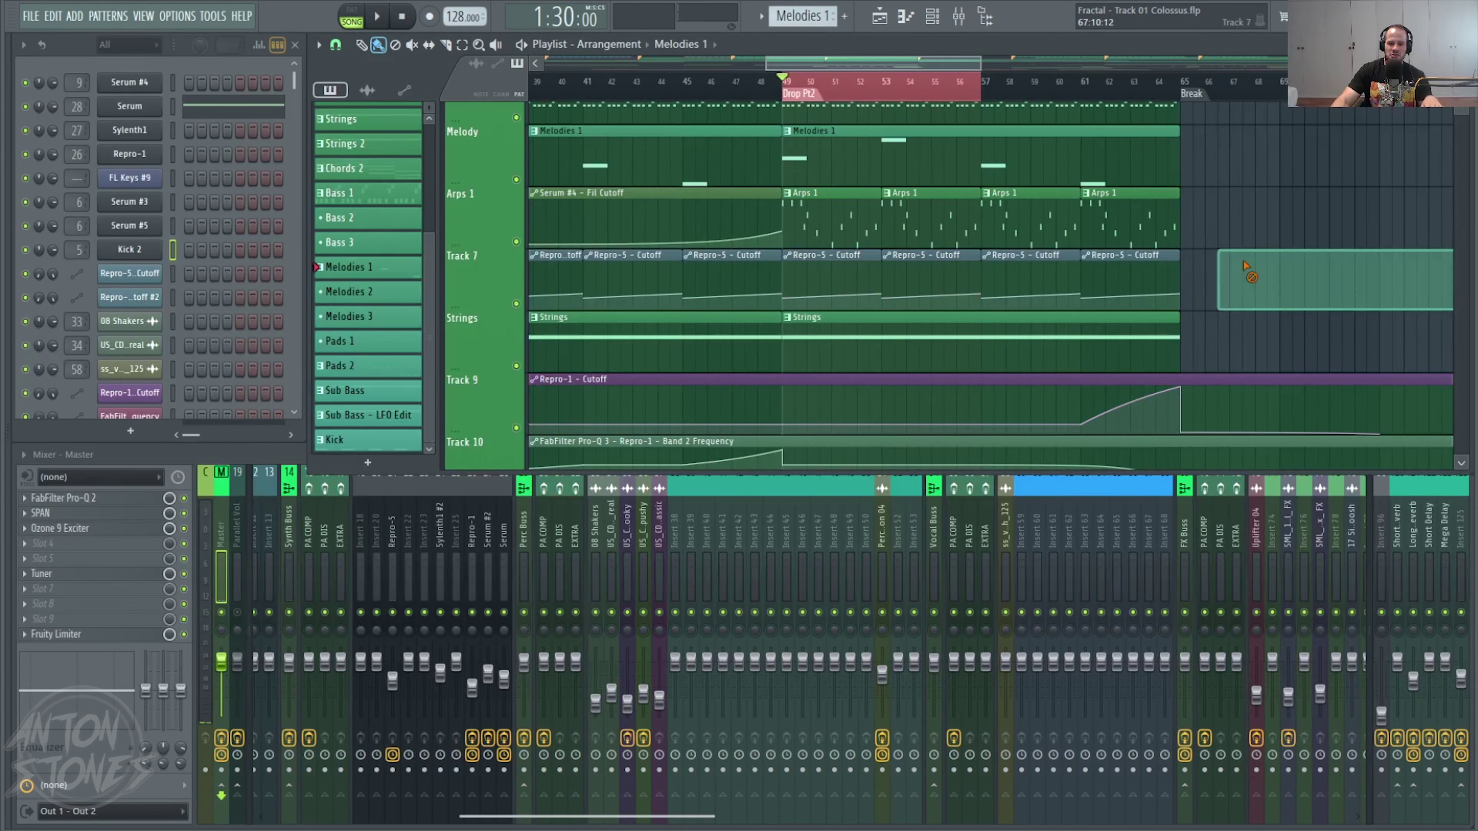
pyautogui.moveTo(970, 341); pyautogui.dragTo(998, 337)
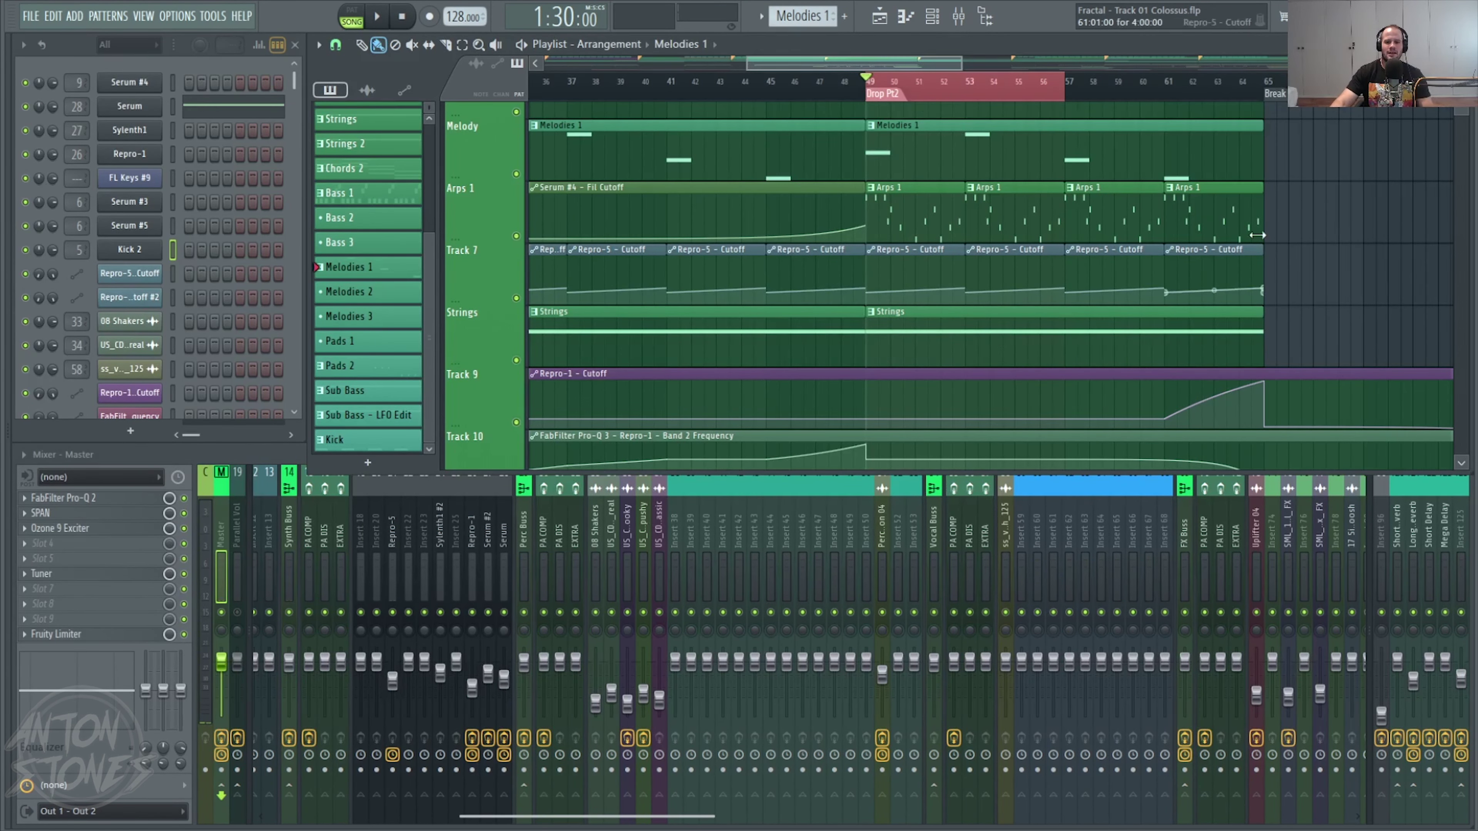
pyautogui.moveTo(977, 205); pyautogui.dragTo(1018, 193)
pyautogui.moveTo(756, 231); pyautogui.dragTo(1064, 226)
pyautogui.click(820, 86)
pyautogui.moveTo(732, 170); pyautogui.dragTo(549, 214)
pyautogui.moveTo(659, 104); pyautogui.dragTo(655, 106)
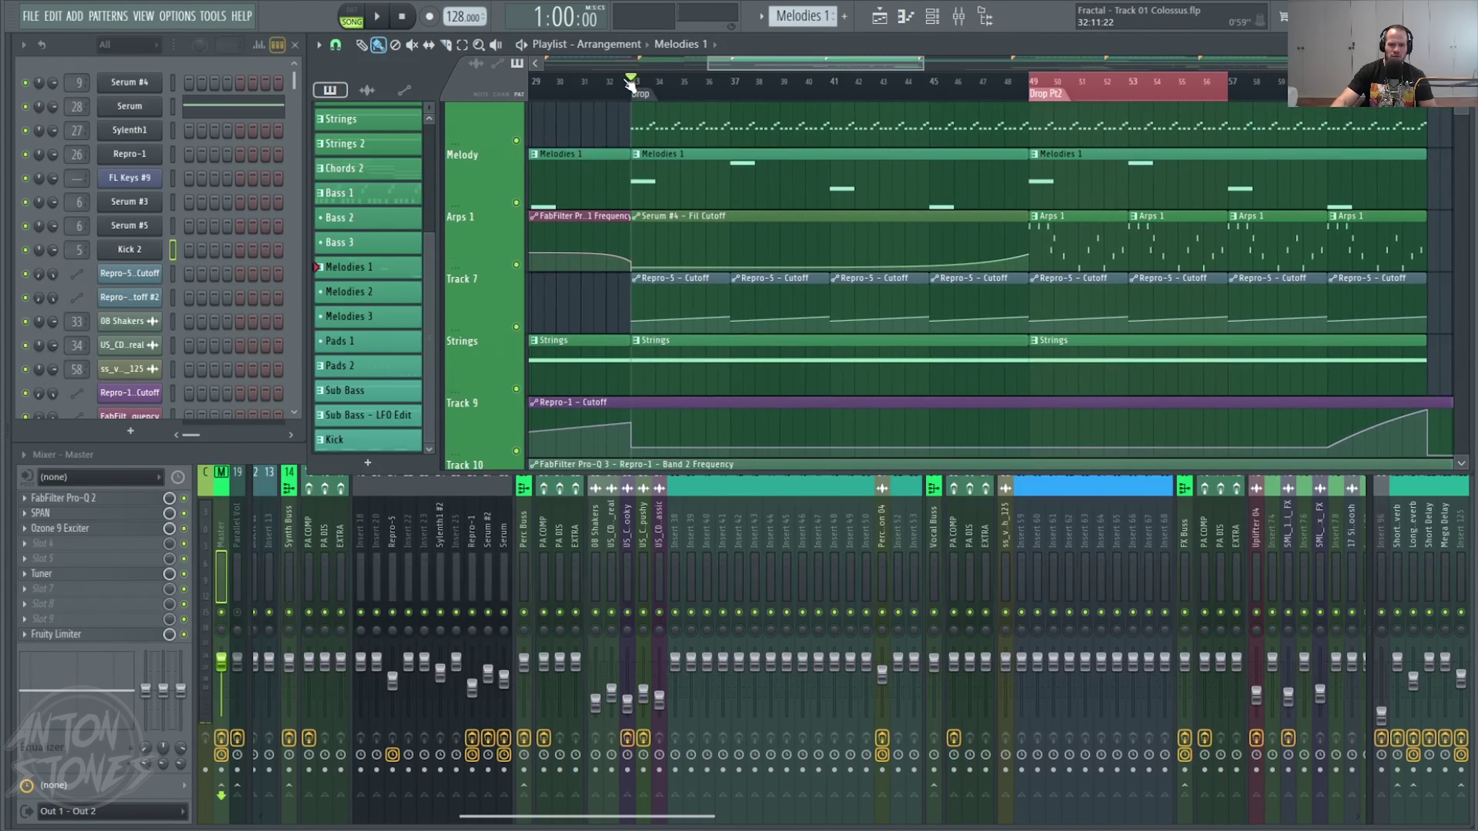
pyautogui.moveTo(1221, 83); pyautogui.dragTo(1418, 82)
pyautogui.hotkey('ctrl', 'd')
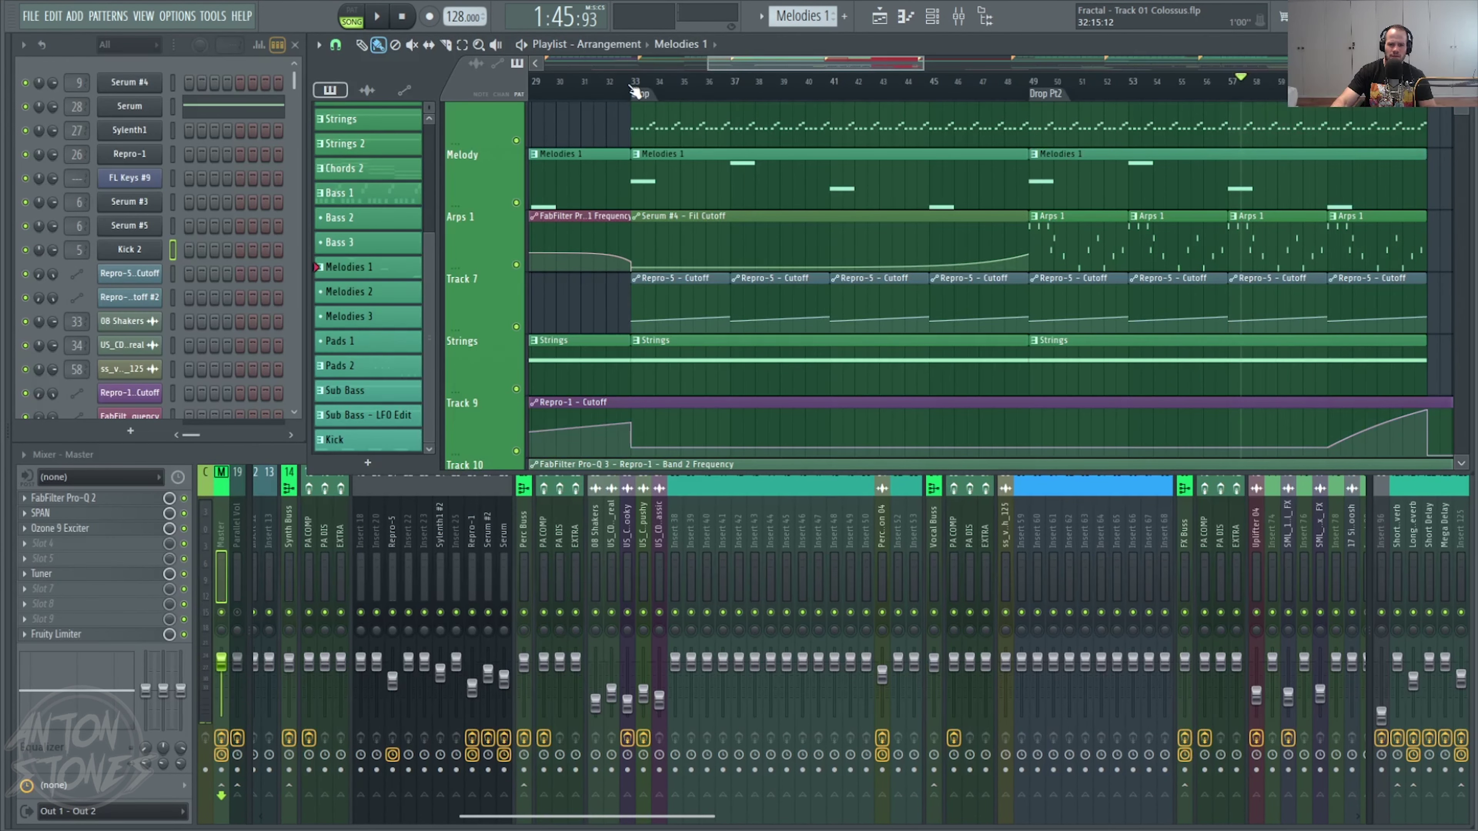
pyautogui.moveTo(632, 85); pyautogui.dragTo(1424, 84)
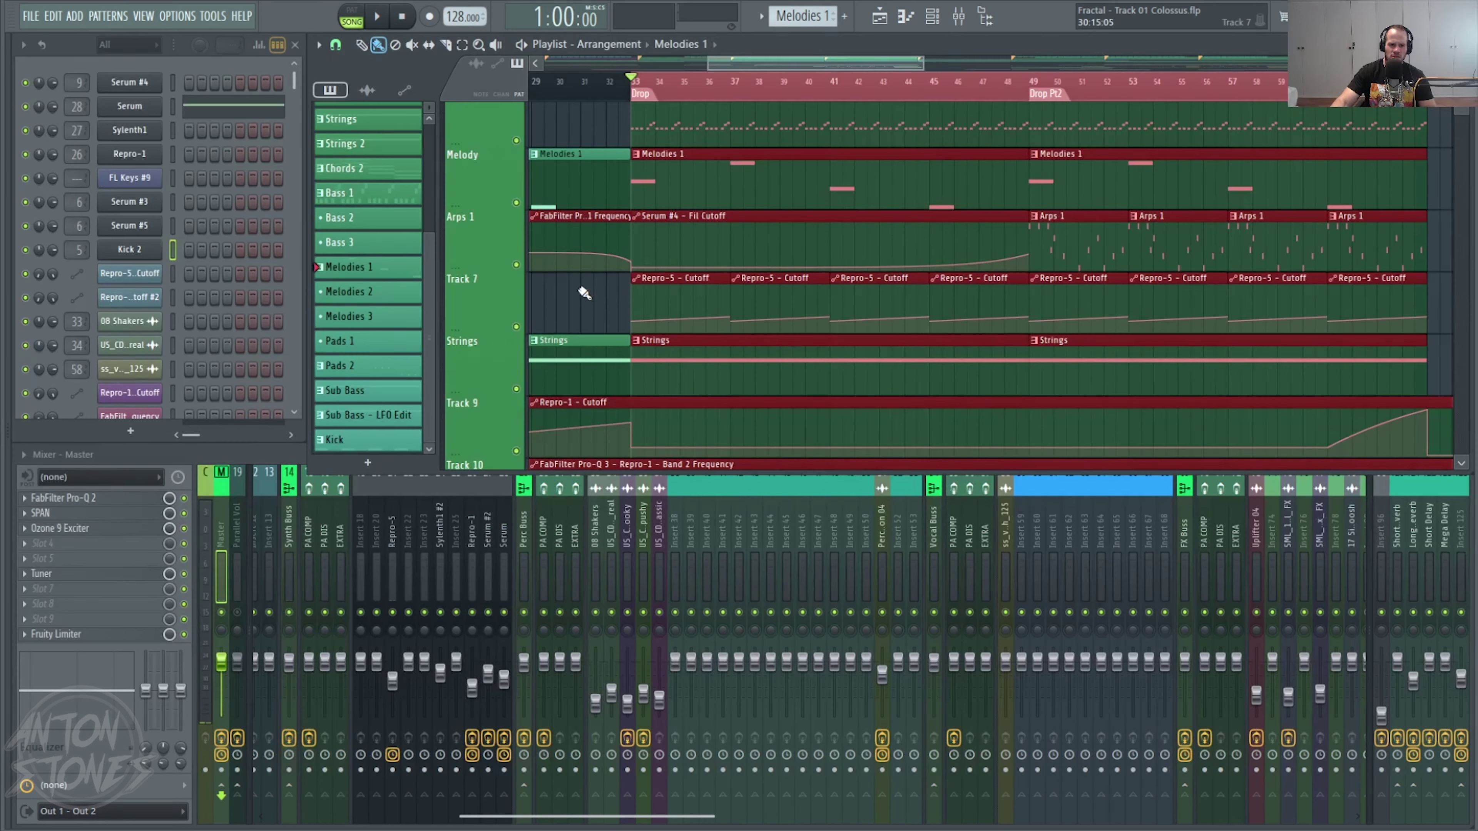
pyautogui.hotkey('ctrl', 'd')
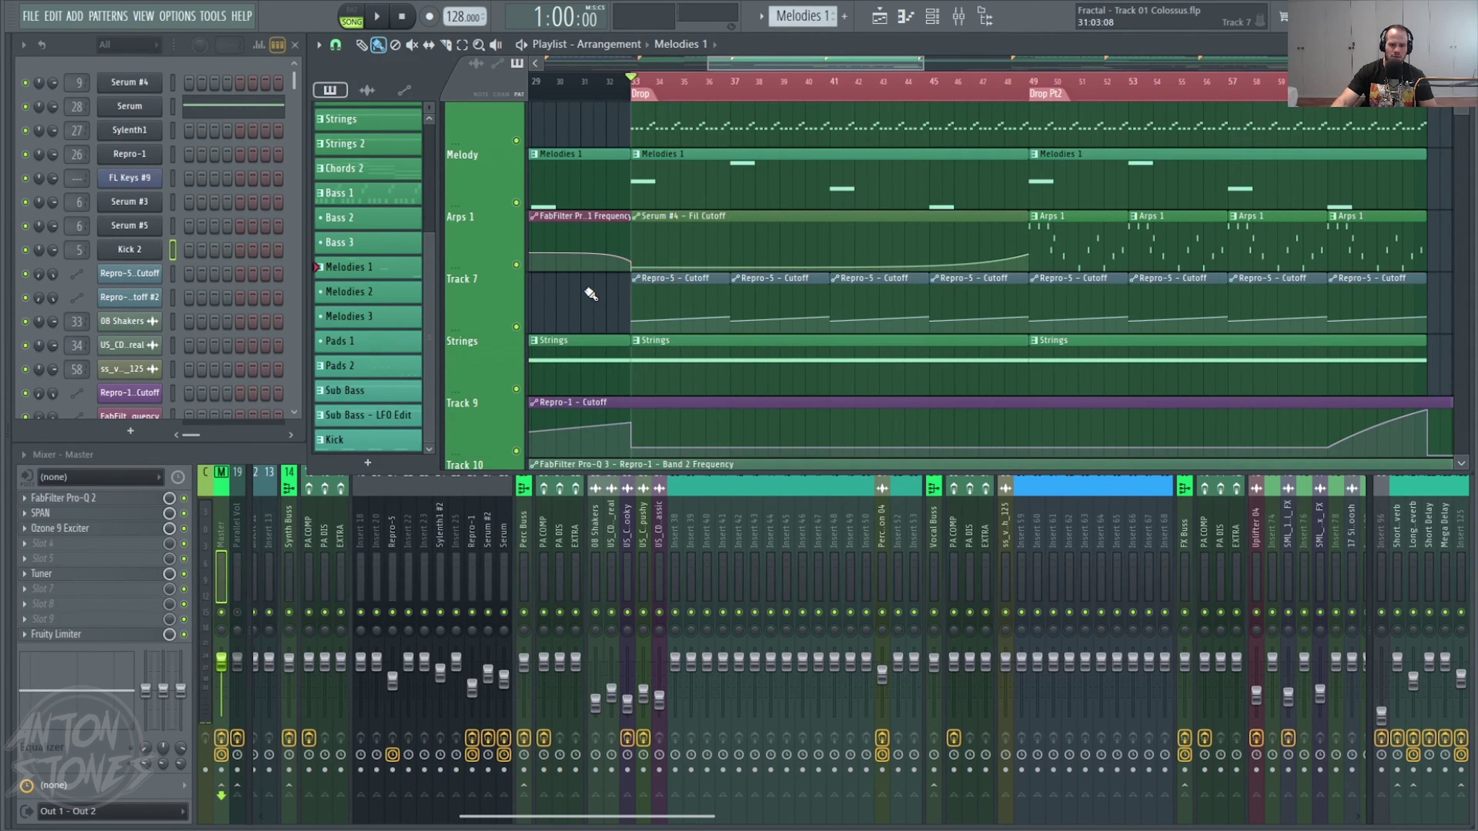
# - Select all automation clips on Track 7 and merge them into a single automation clip
pyautogui.moveTo(571, 299); pyautogui.dragTo(1428, 303)
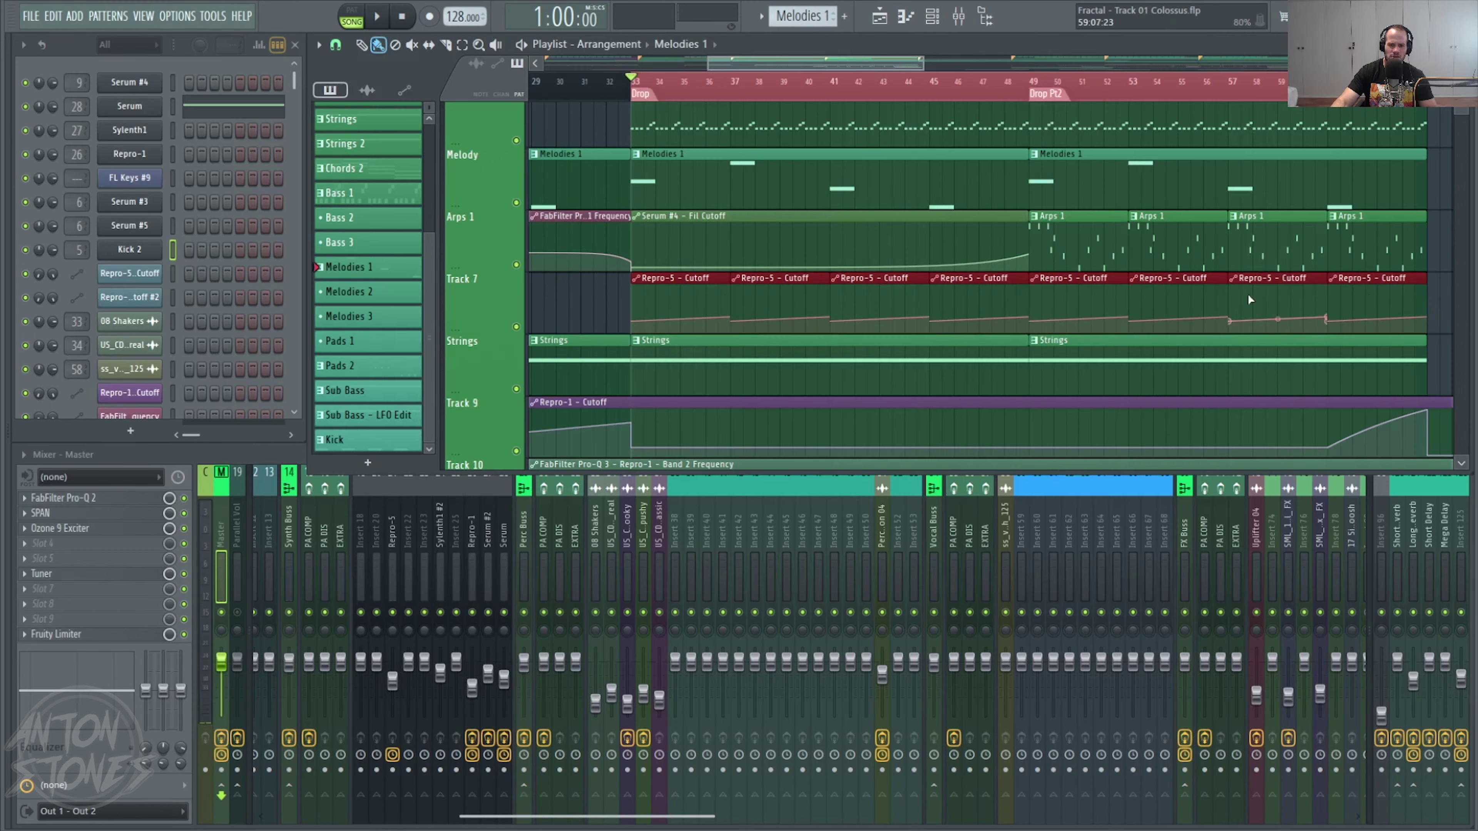
pyautogui.click(641, 287)
pyautogui.moveTo(1027, 270); pyautogui.dragTo(904, 284)
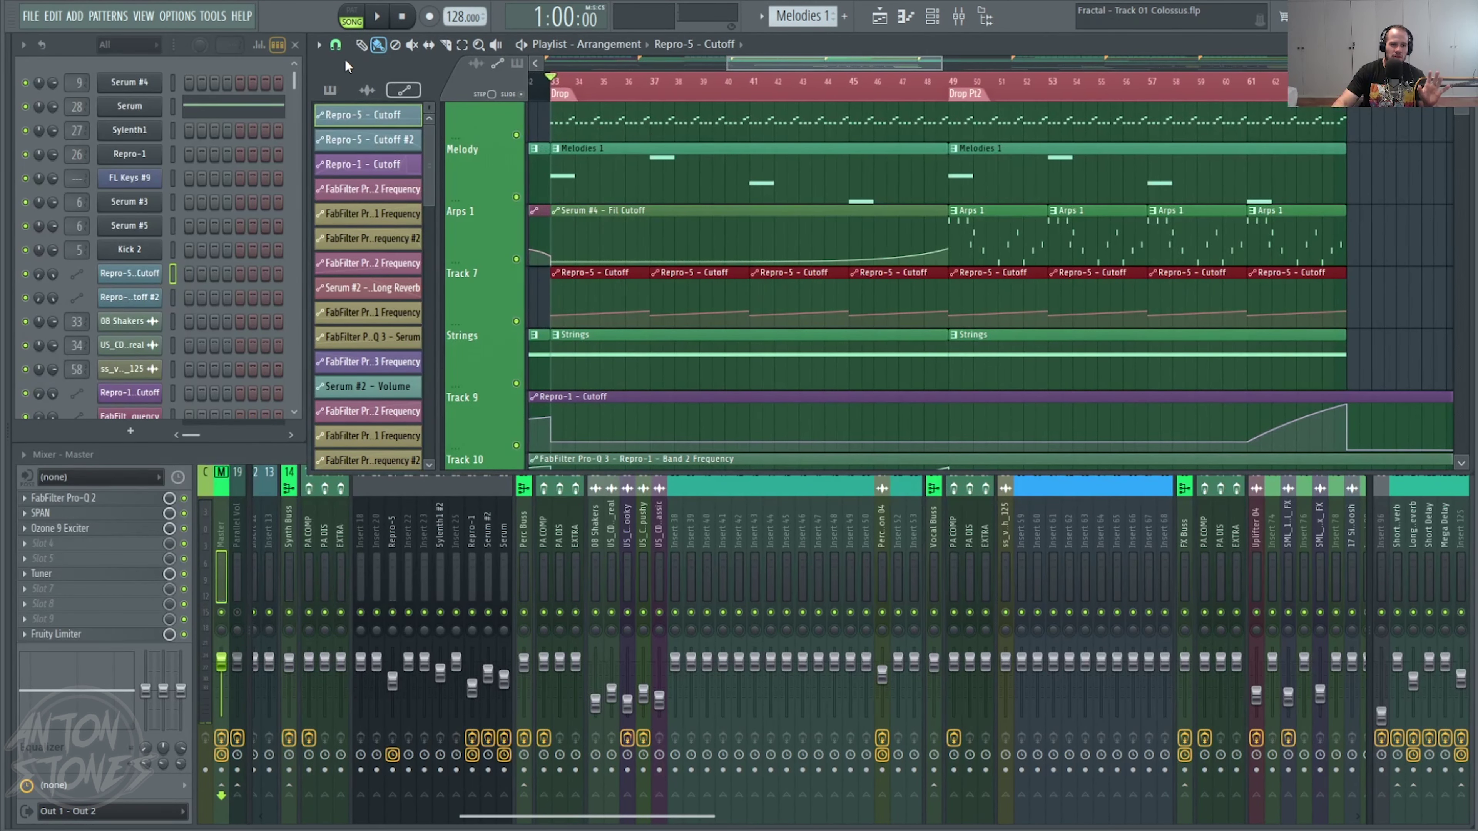
pyautogui.moveTo(685, 467); pyautogui.dragTo(684, 438)
pyautogui.click(318, 44)
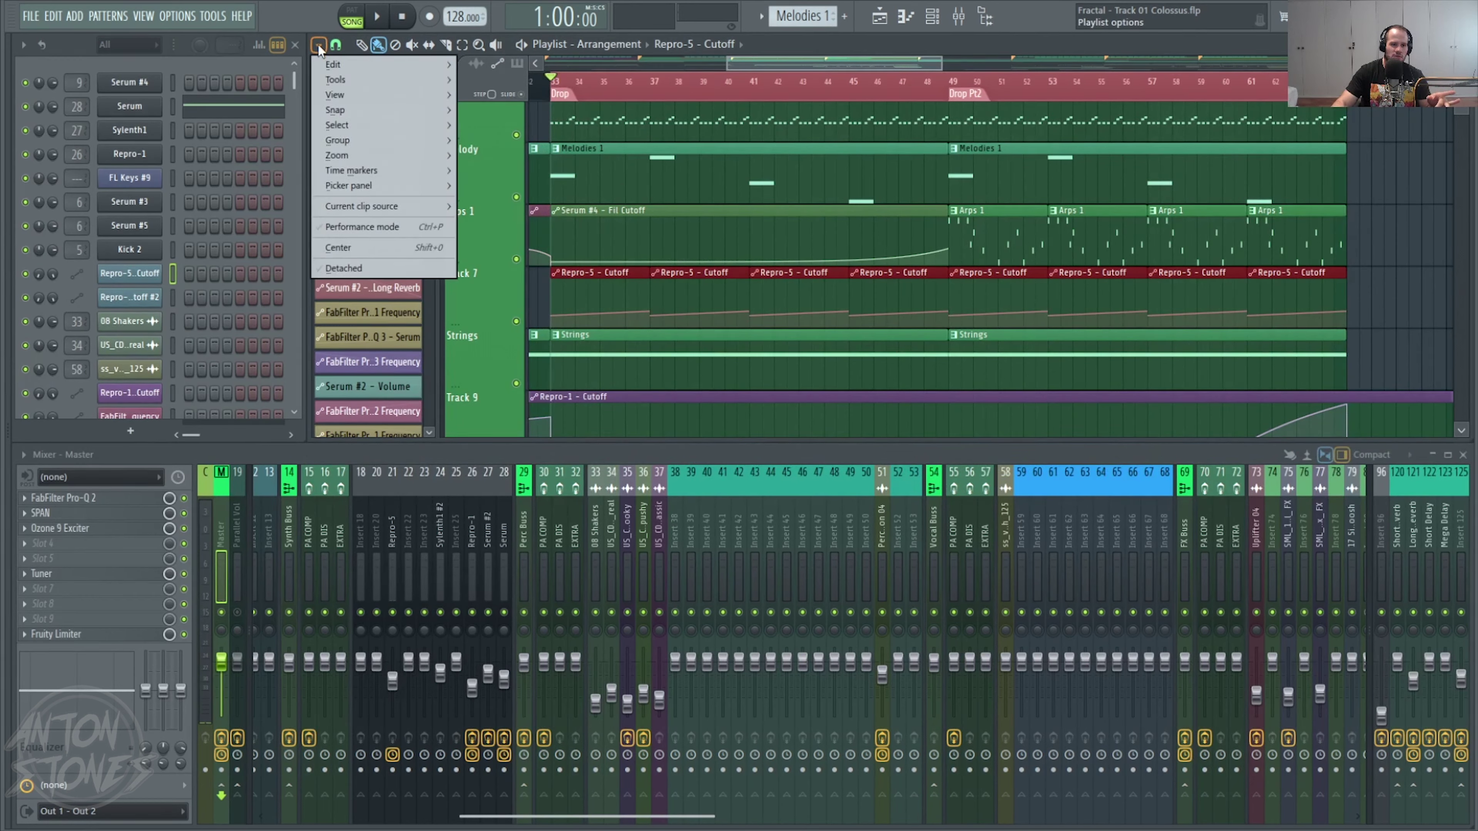
pyautogui.moveTo(350, 65)
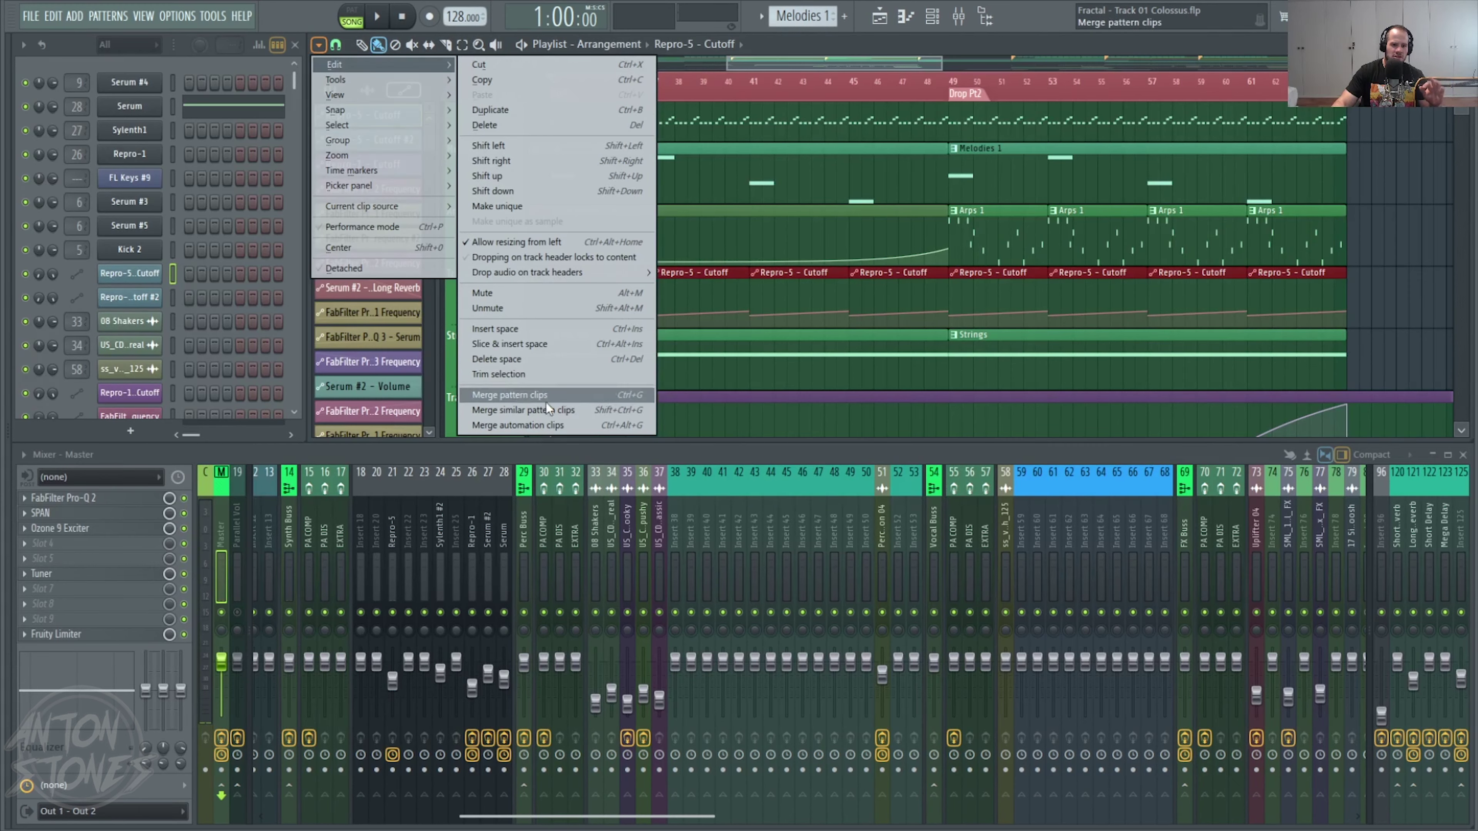
pyautogui.click(581, 428)
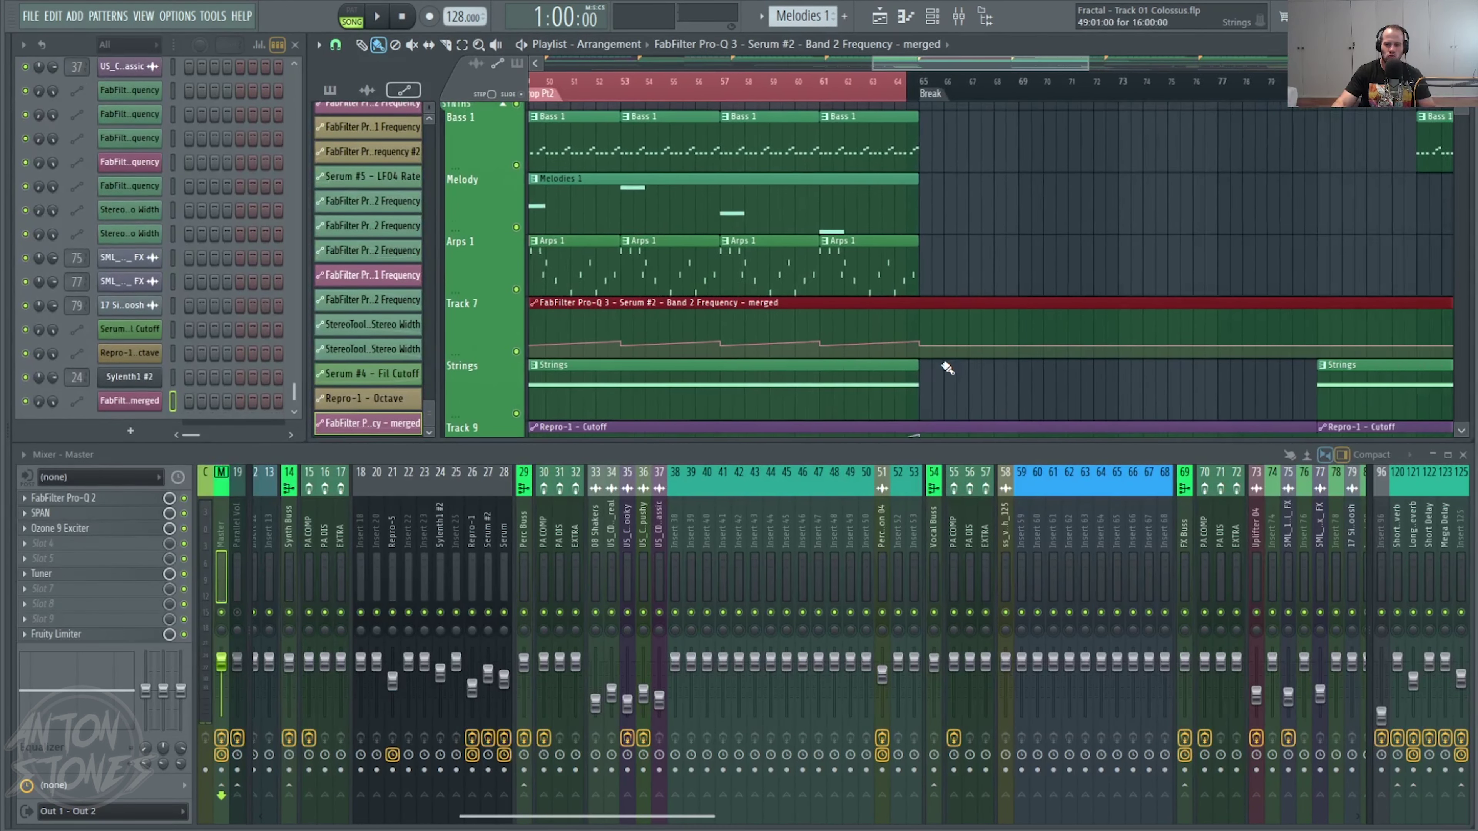
# - Look over the merged Track 7 clip across the arrangement, clear the time selection, and undo the automation clip merge
pyautogui.scroll(-6, 1081, 354)
pyautogui.moveTo(1049, 307); pyautogui.dragTo(1046, 291)
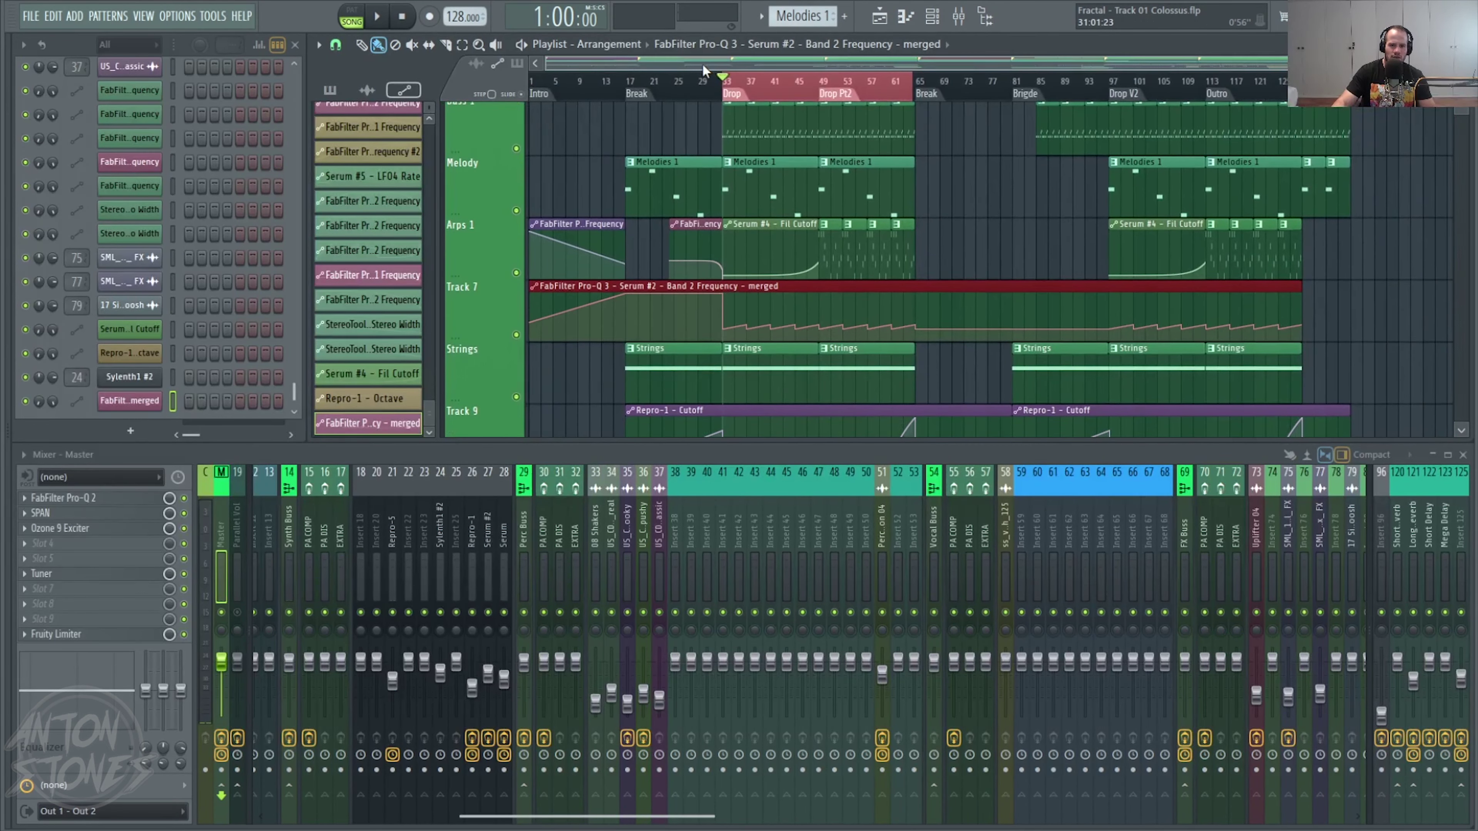
pyautogui.click(728, 86)
pyautogui.scroll(-3, 956, 173)
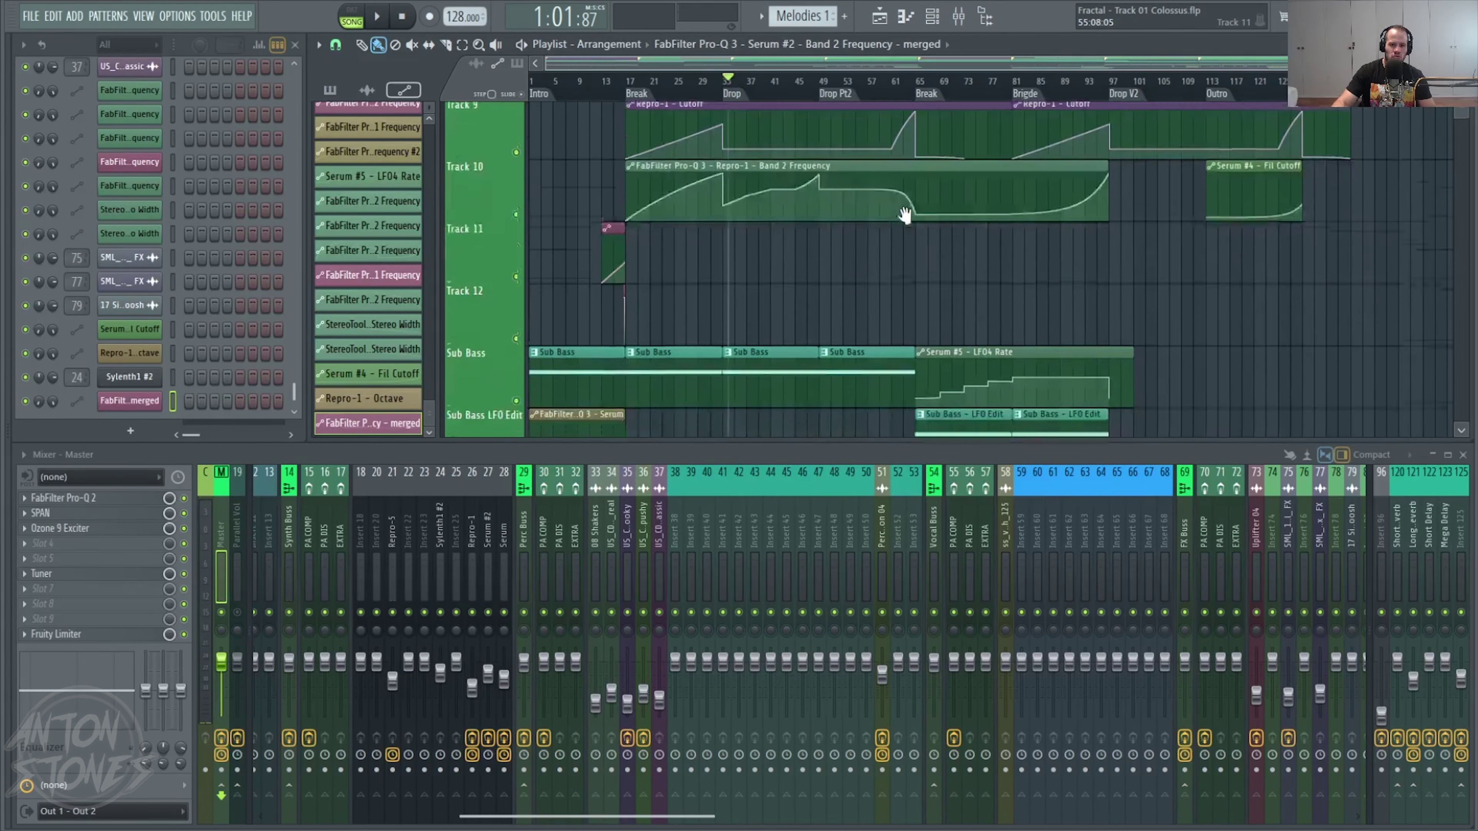
pyautogui.scroll(2, 1034, 310)
pyautogui.click(1001, 275)
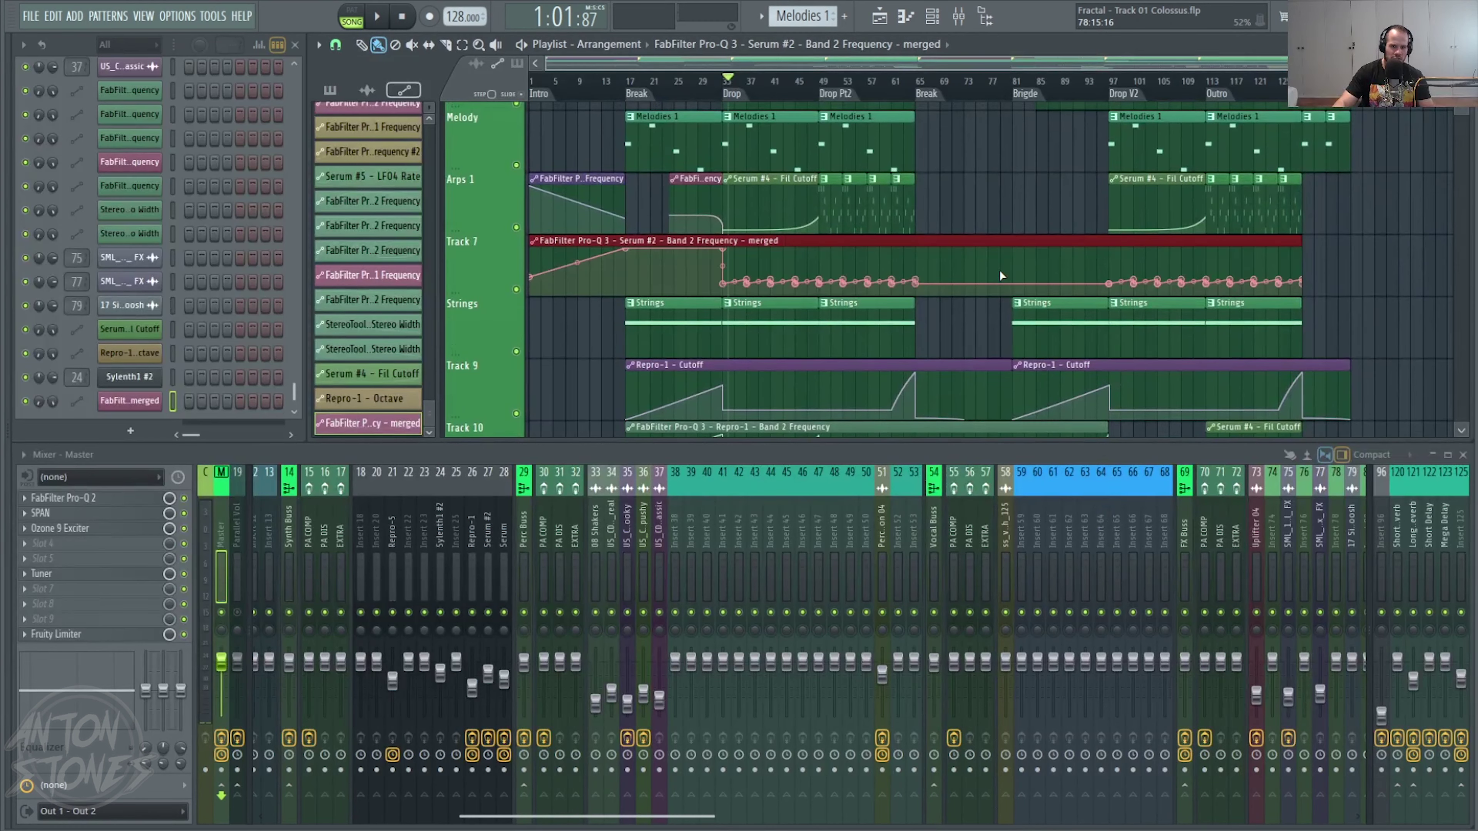
pyautogui.hotkey('ctrl', 'z')
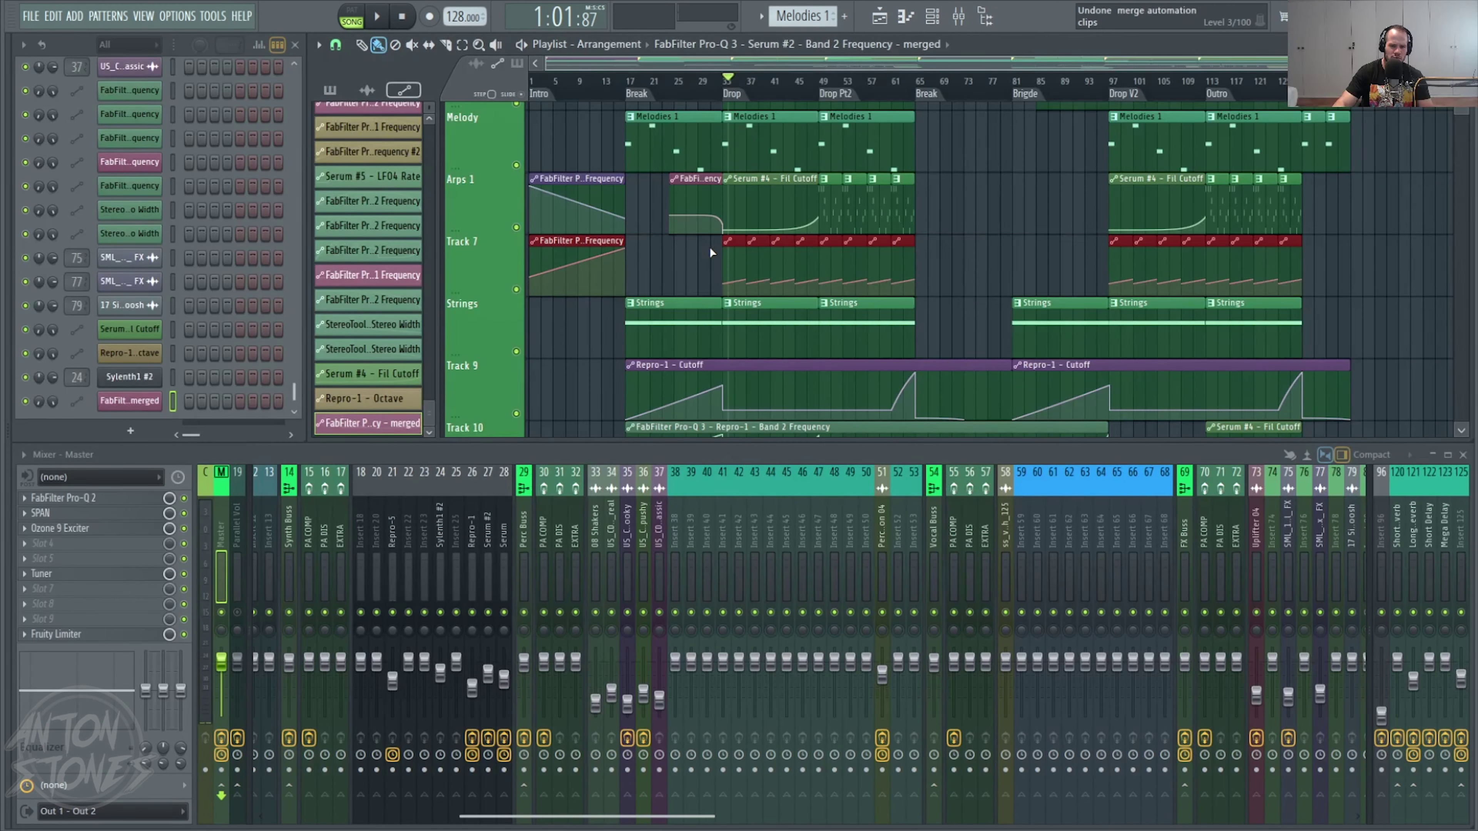
# - Turn on Dropping on track header locks to content and merge the selected Track 7 automation clips into one
pyautogui.click(319, 45)
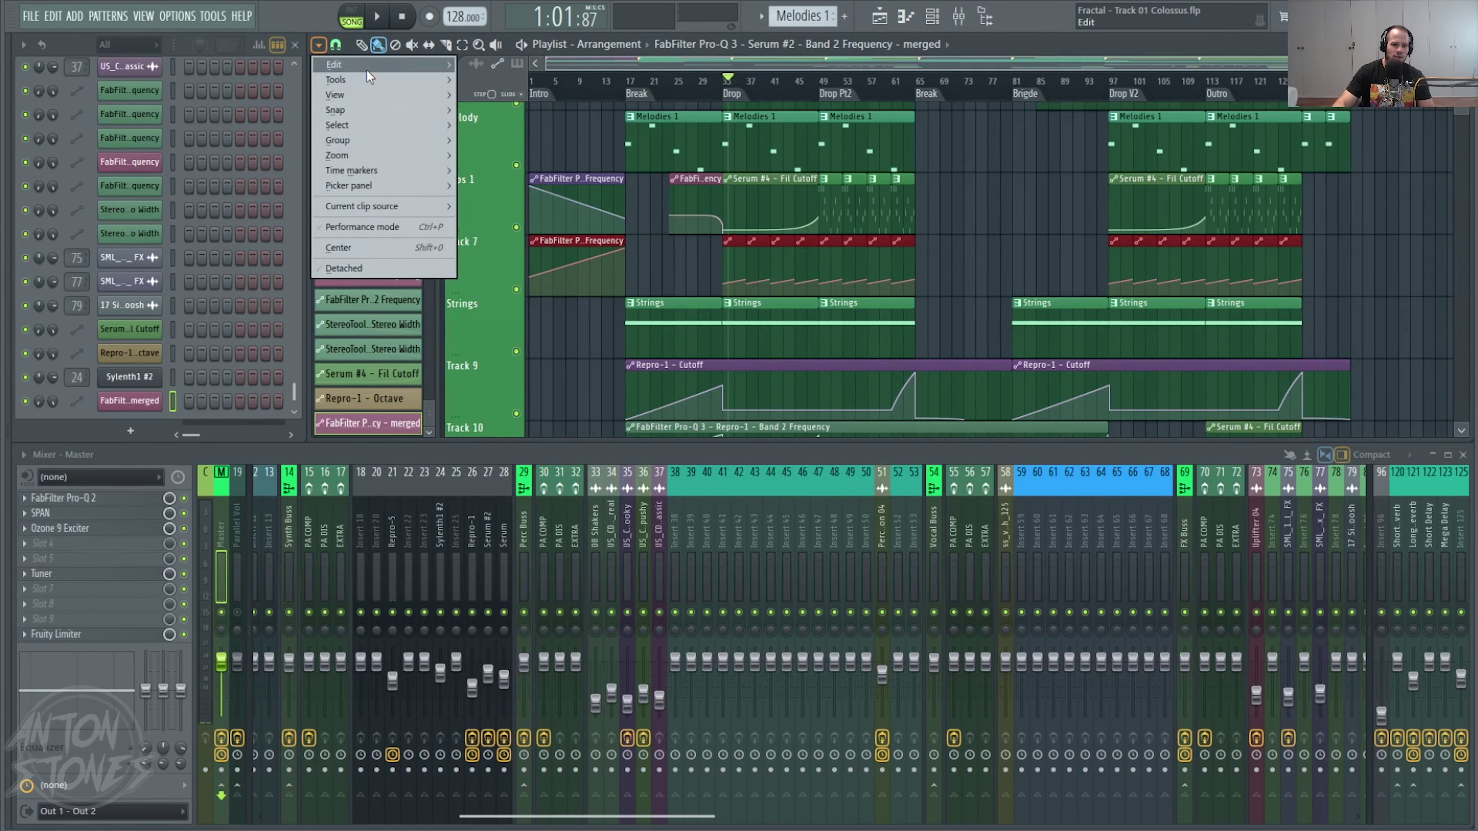
pyautogui.moveTo(366, 67)
pyautogui.click(536, 182)
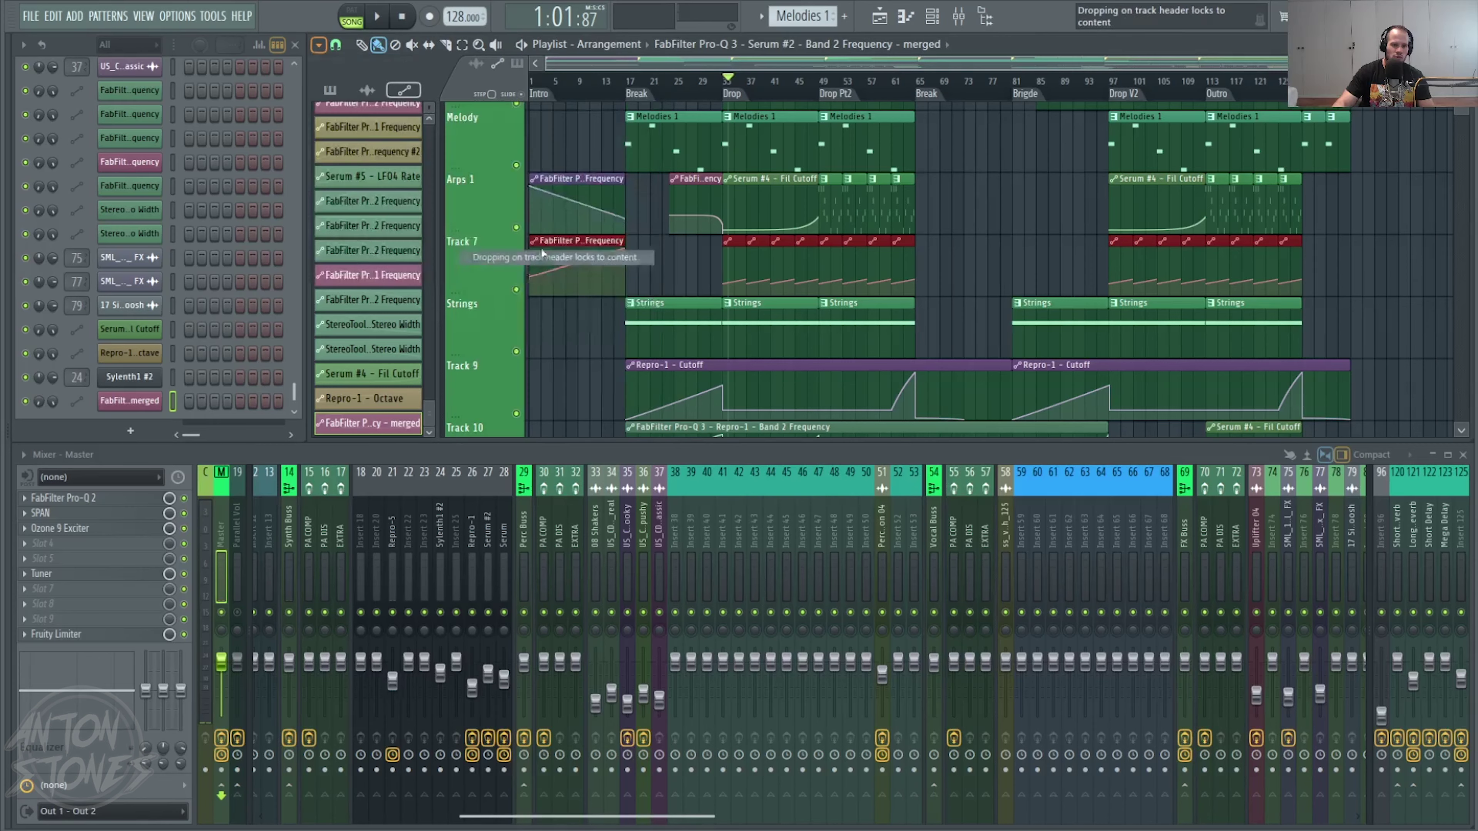
pyautogui.click(319, 45)
pyautogui.moveTo(422, 69)
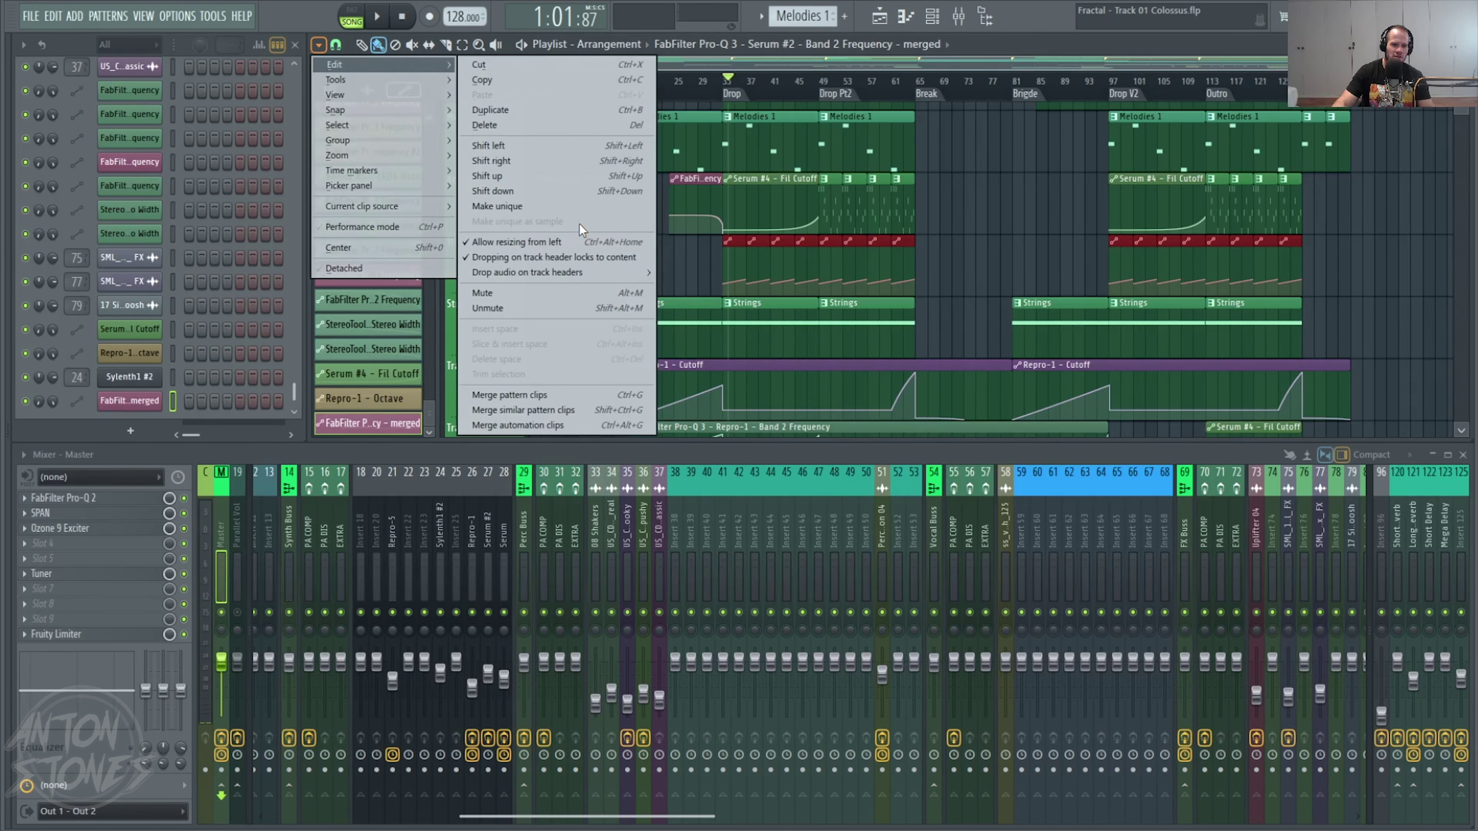
pyautogui.click(558, 424)
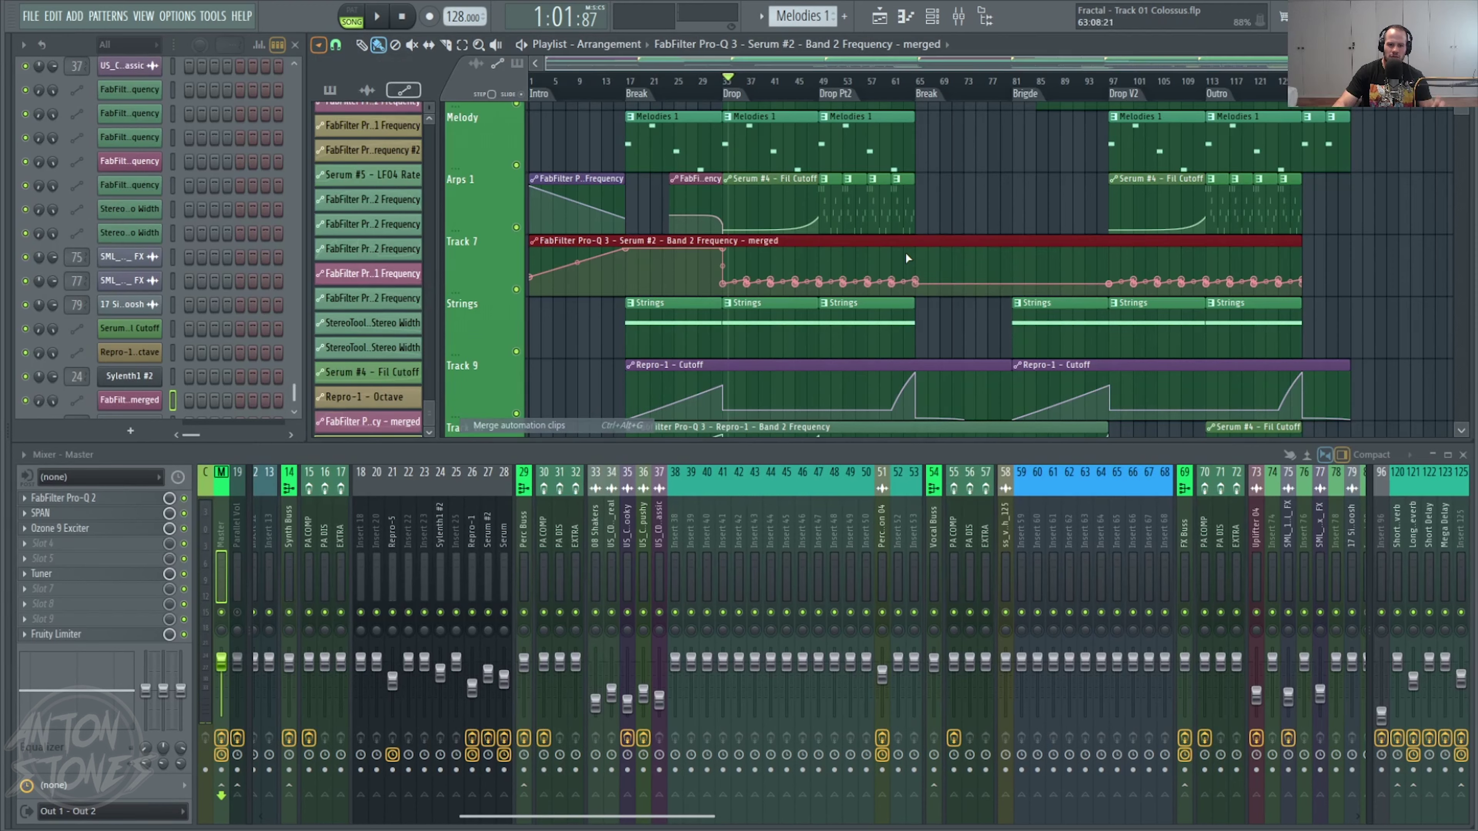
# - Play the song from the Drop Pt2 marker, deselect the merged clip, and stop playback
pyautogui.press('space')
pyautogui.click(818, 86)
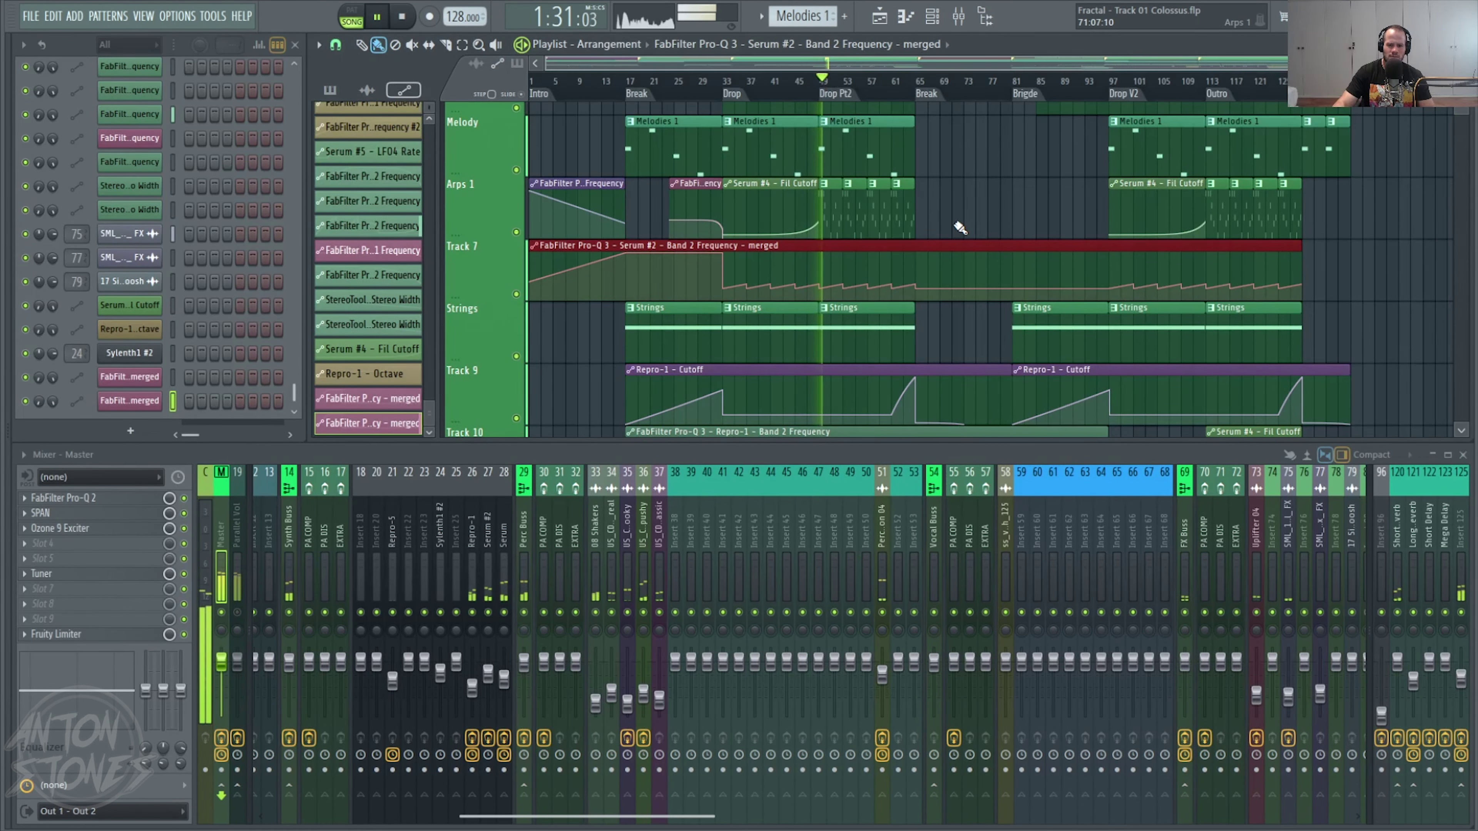
pyautogui.click(1370, 248)
pyautogui.rightClick(1384, 247)
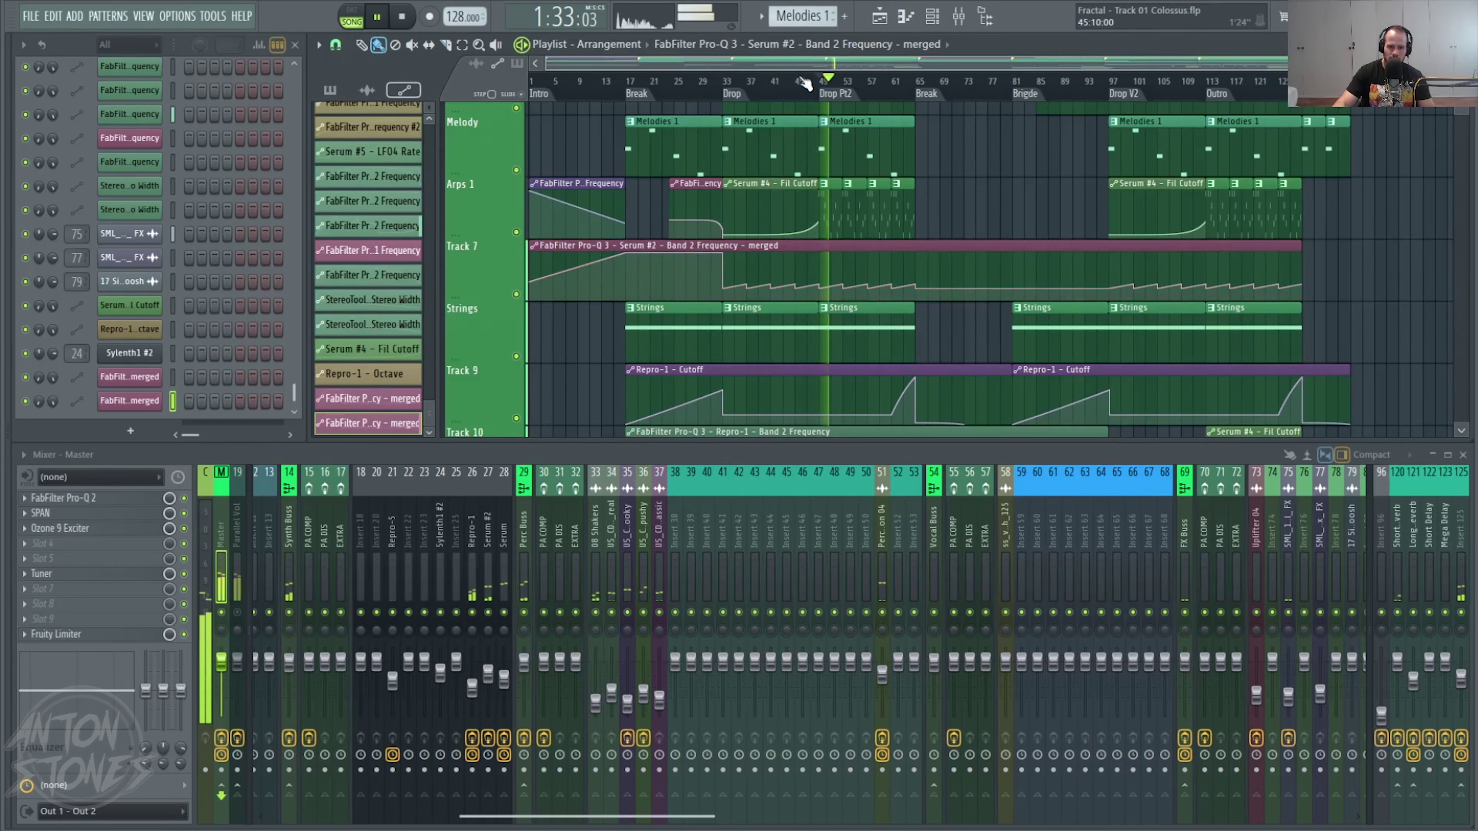
pyautogui.press('space')
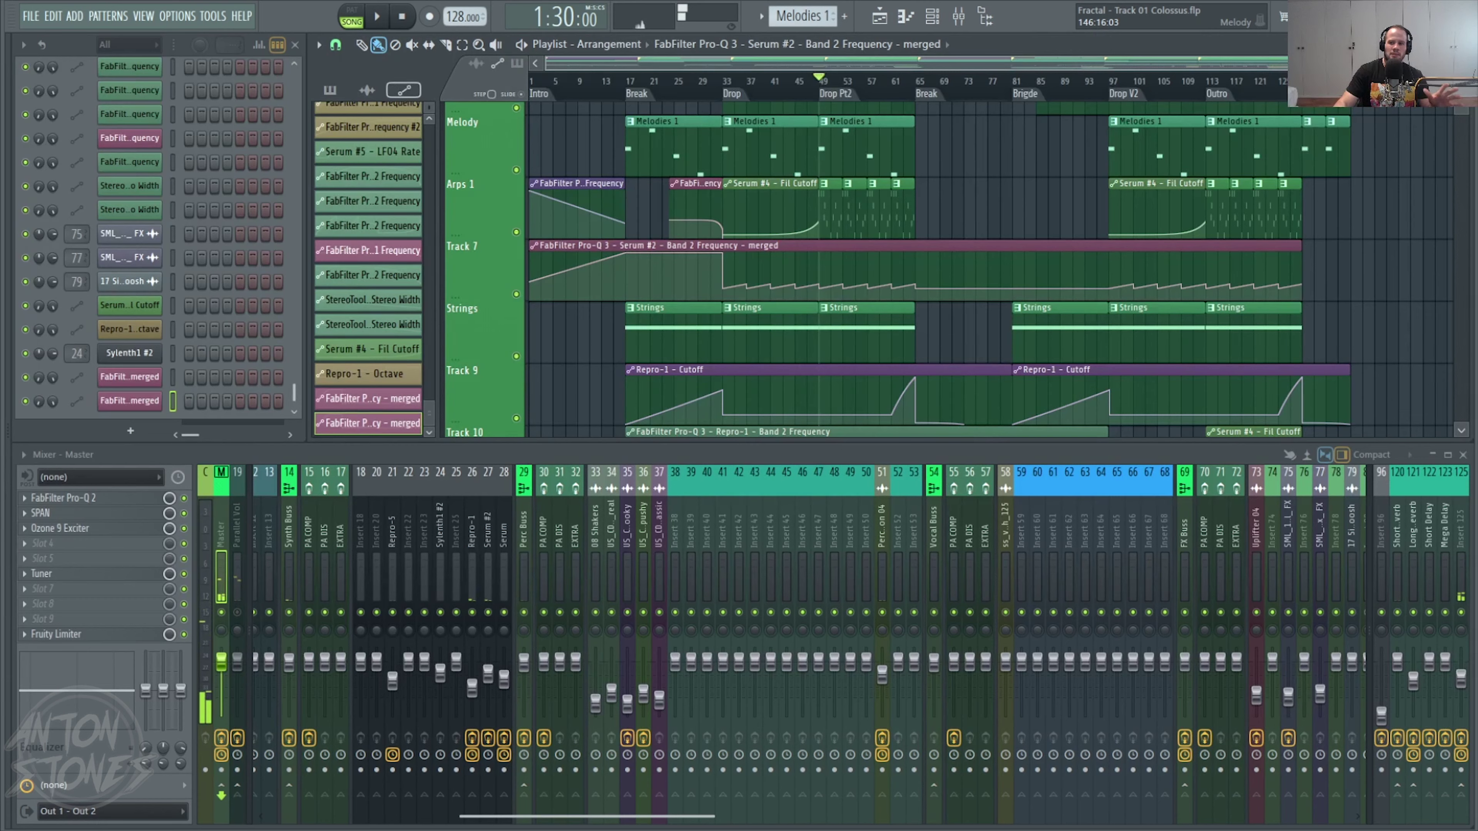
pyautogui.moveTo(1149, 247)
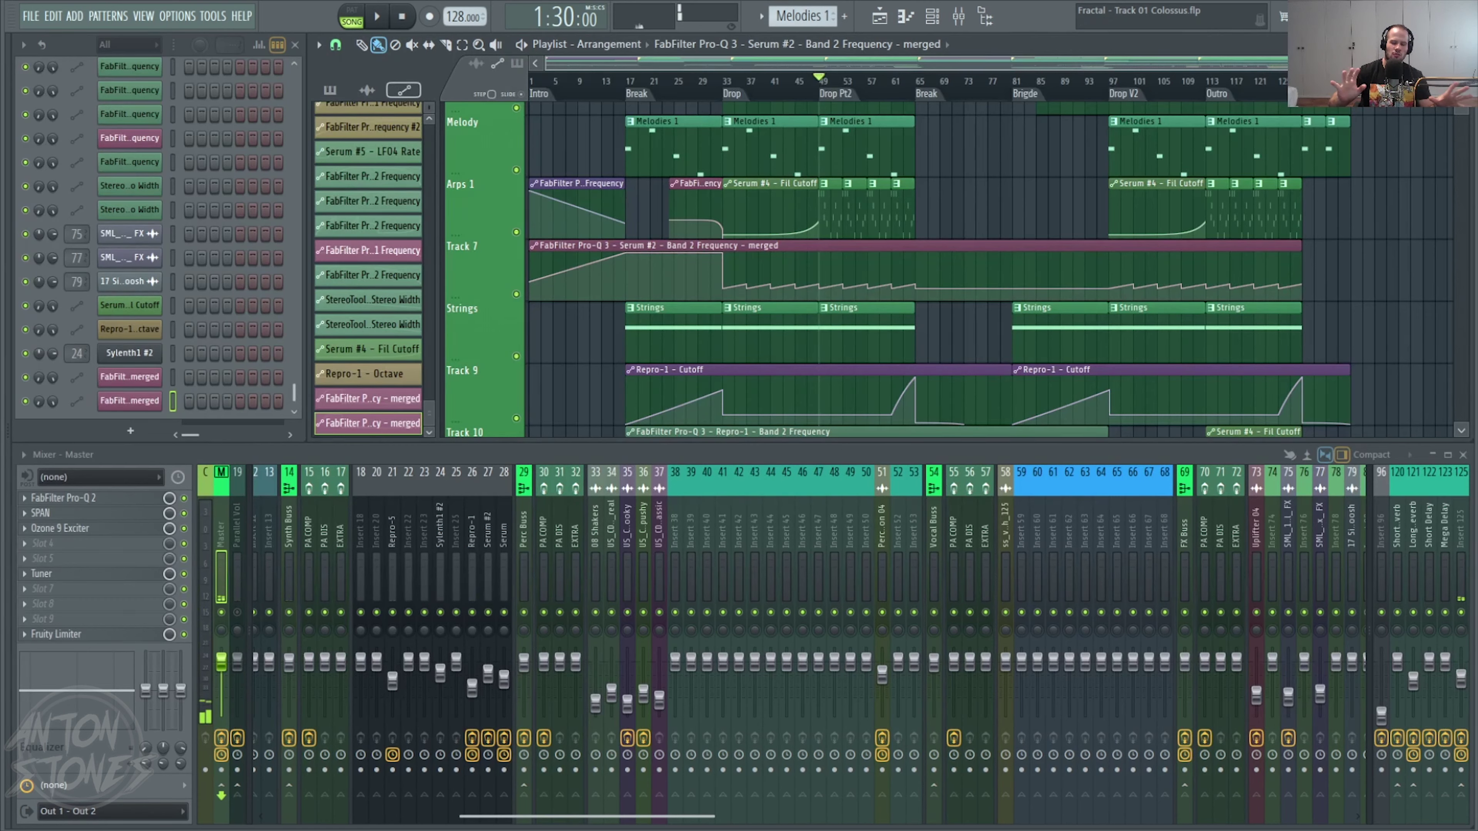
pyautogui.scroll(-3, 1148, 172)
pyautogui.scroll(3, 1148, 171)
pyautogui.scroll(1, 931, 268)
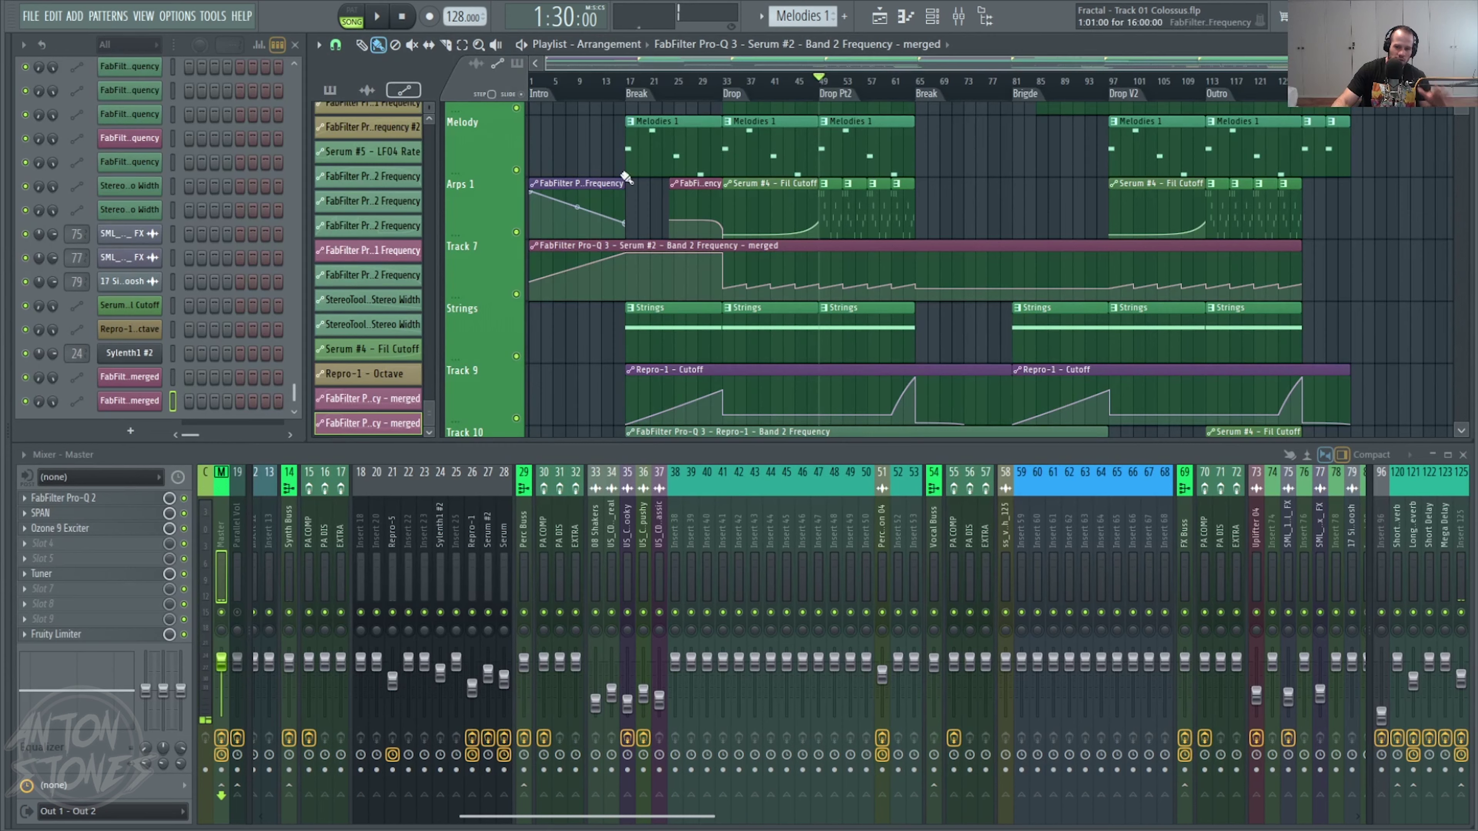
pyautogui.scroll(-4, 806, 182)
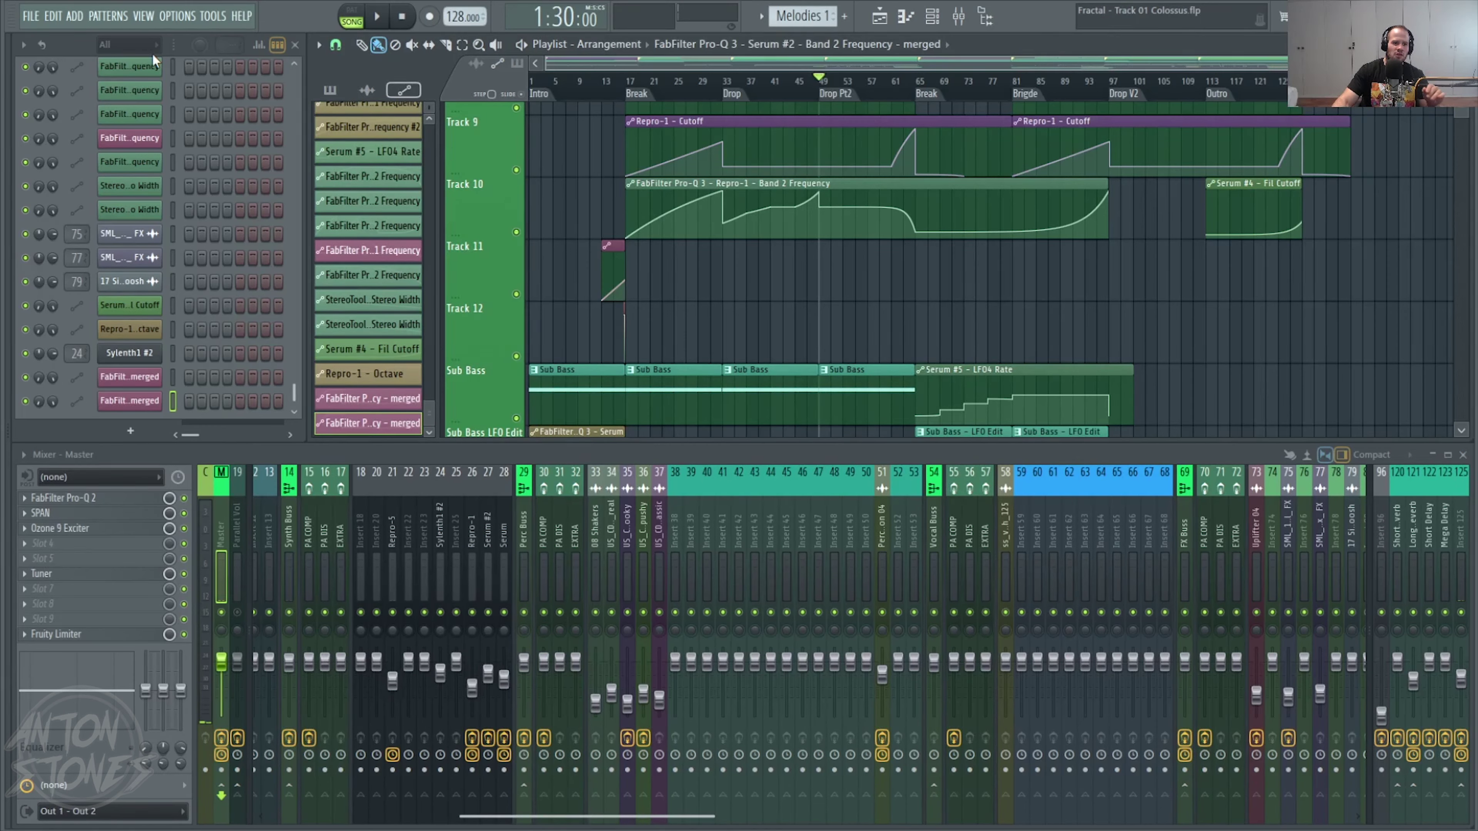
# - Look over the project's debugging log in the settings, and close the settings window
pyautogui.click(177, 16)
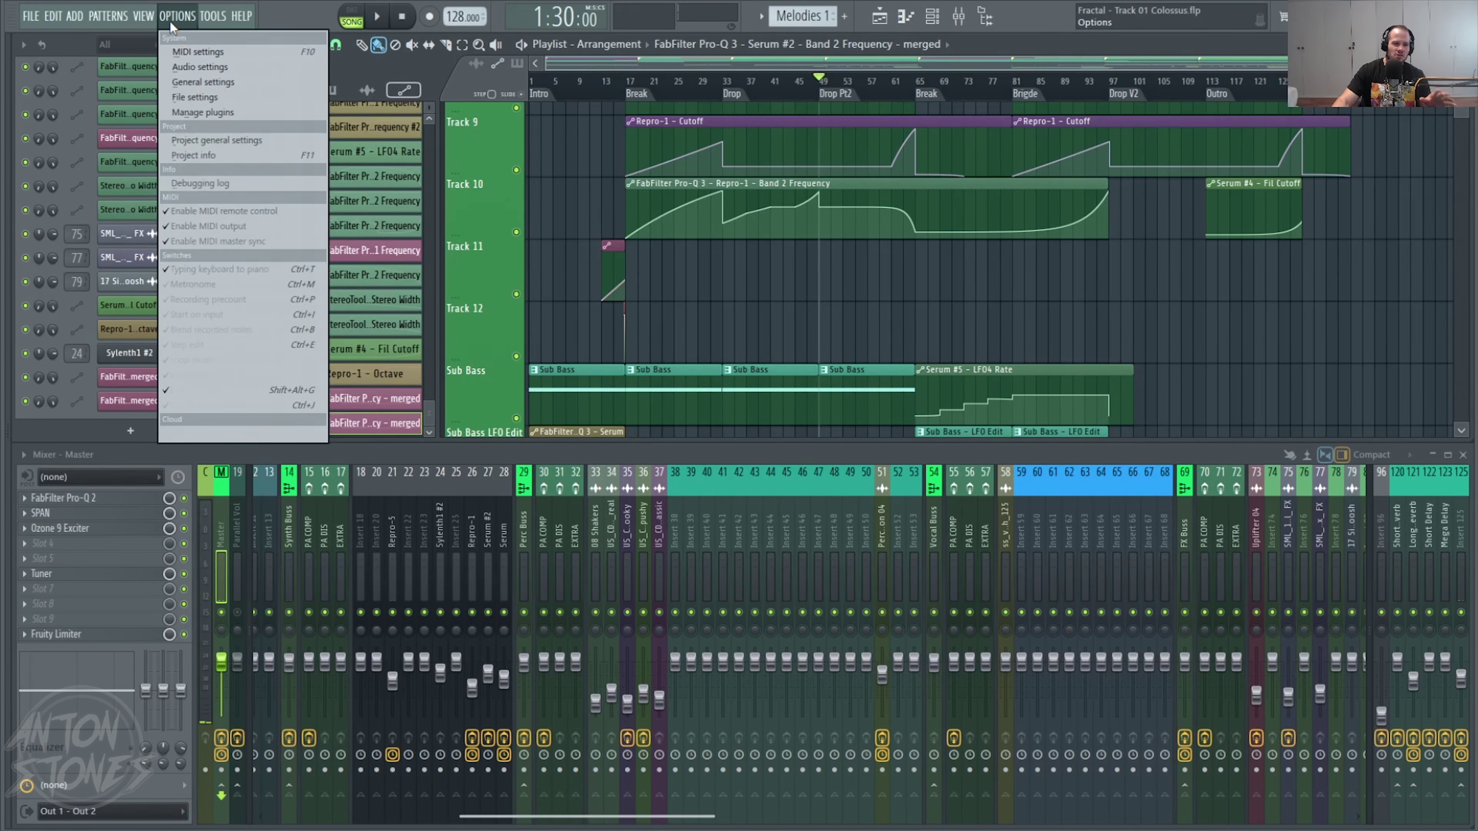
pyautogui.click(227, 97)
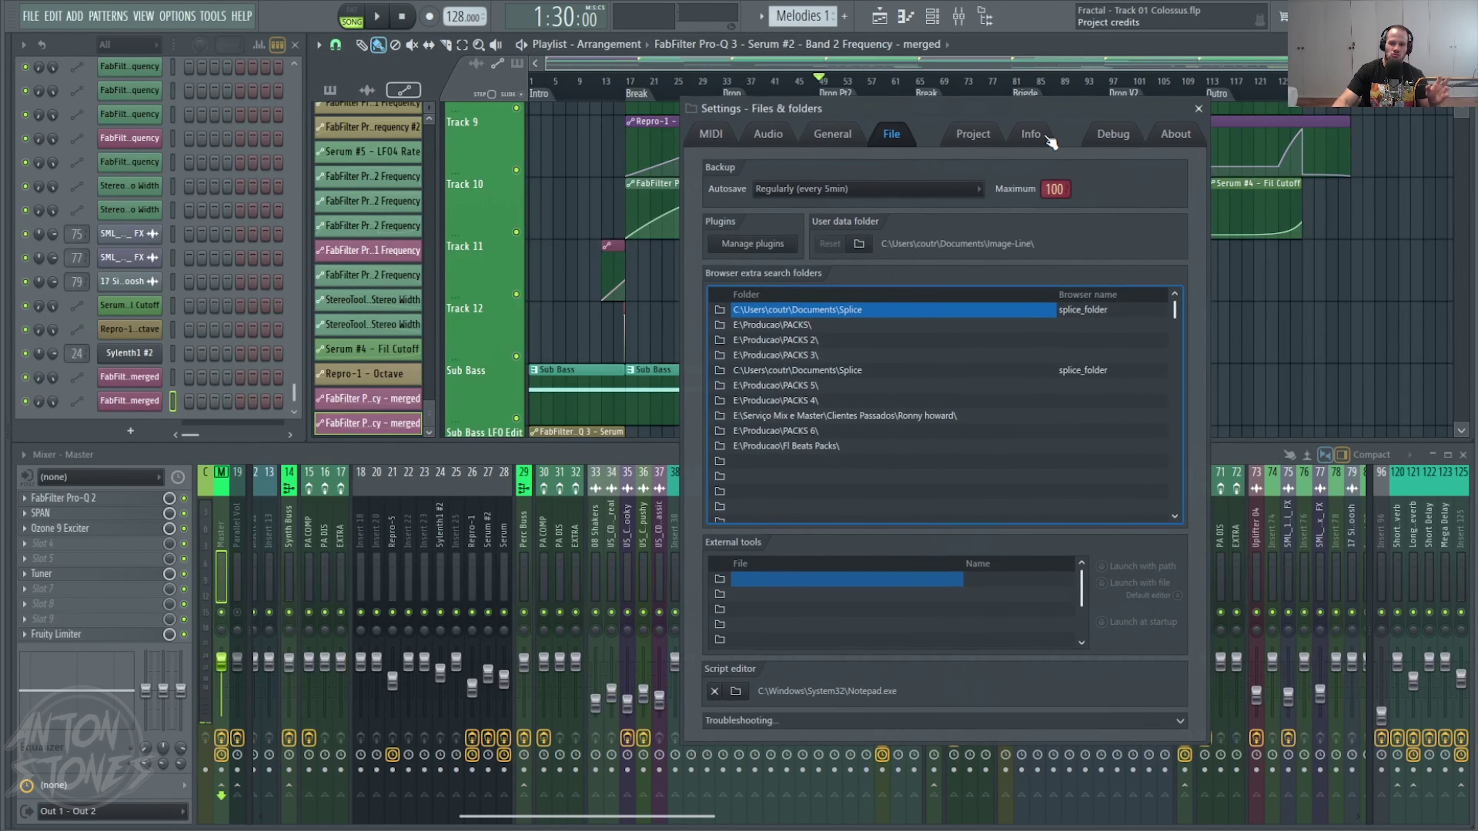
pyautogui.click(1123, 139)
pyautogui.moveTo(1100, 165)
pyautogui.mouseDown()
pyautogui.moveTo(1108, 174)
pyautogui.moveTo(1098, 165)
pyautogui.mouseUp()
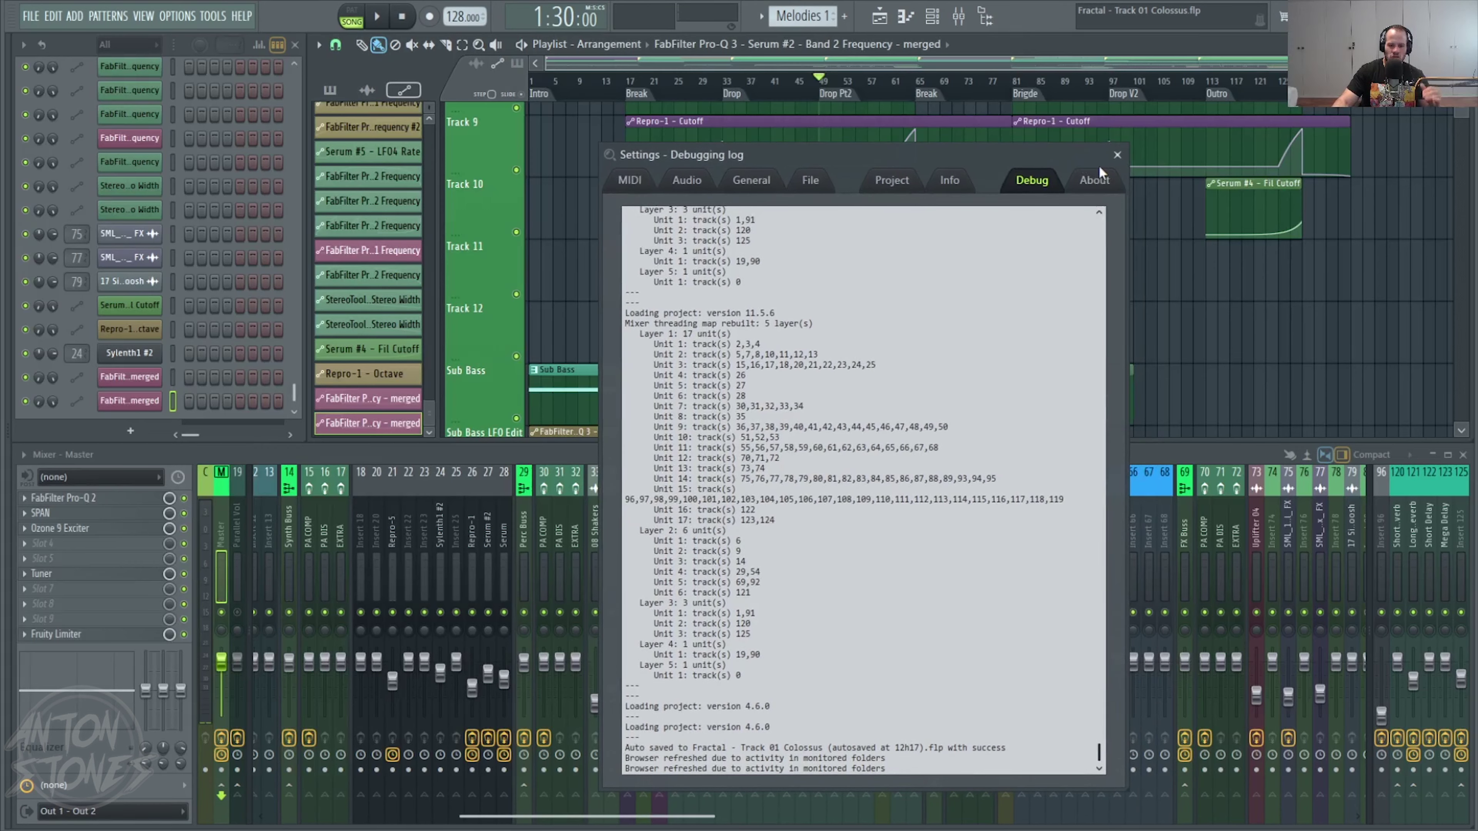
pyautogui.click(1122, 156)
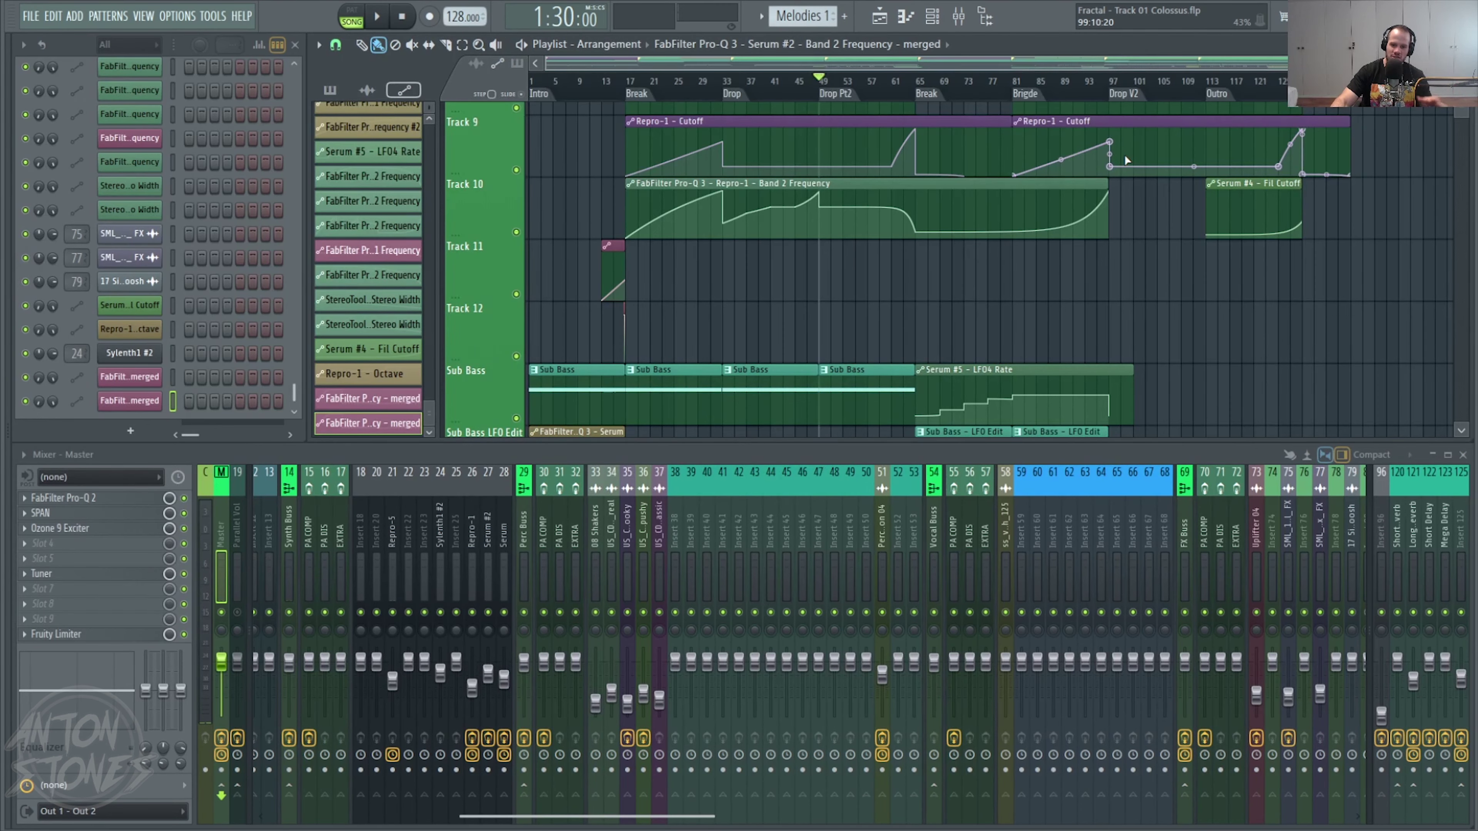
pyautogui.scroll(1, 1274, 302)
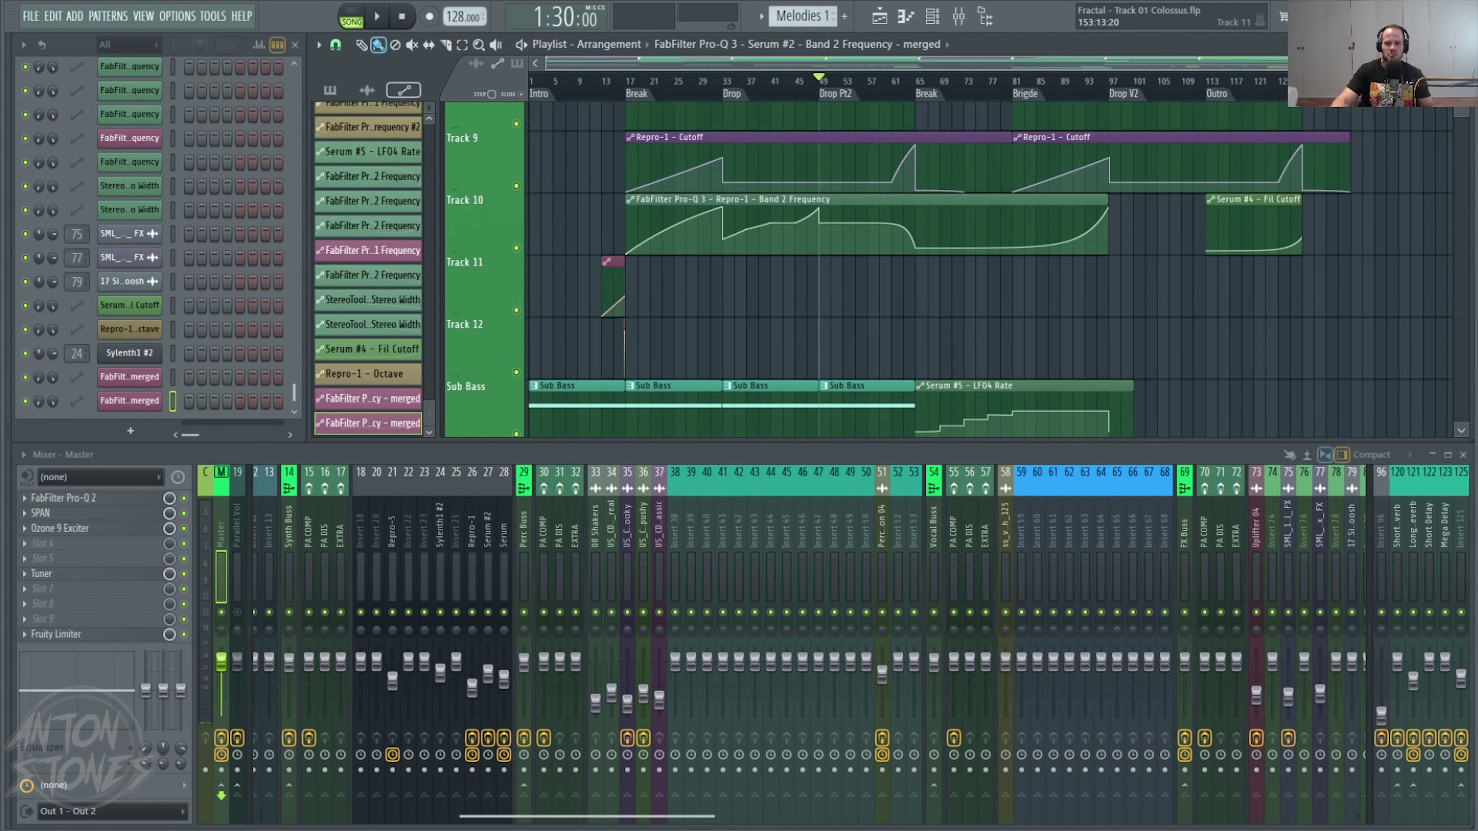
pyautogui.scroll(-5, 1053, 308)
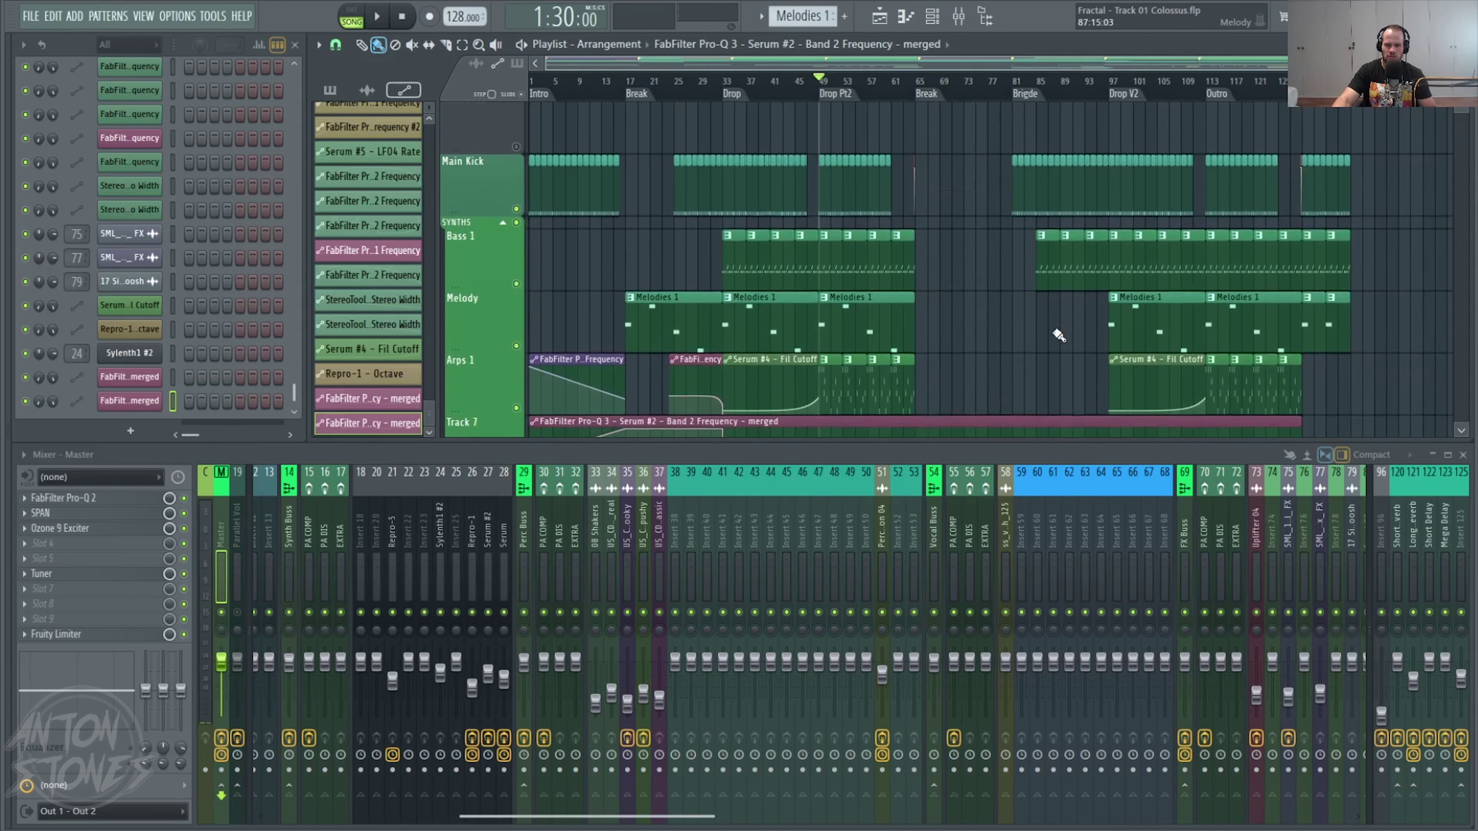
pyautogui.scroll(-6, 1056, 335)
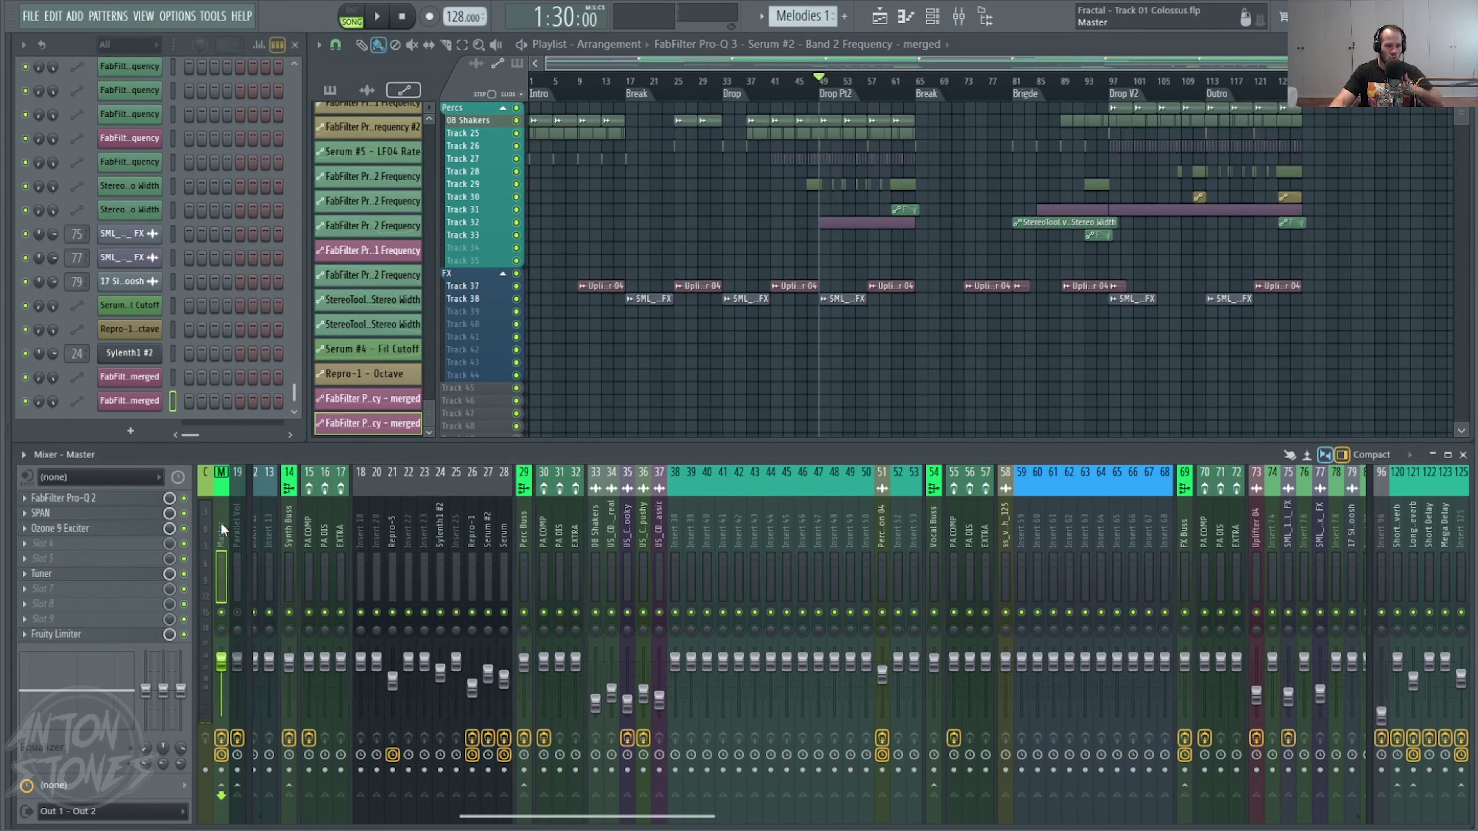
# - Load Fruity Parametric EQ 2 into Slot 7 of the Master track and enlarge its window to nearly fill the screen
pyautogui.click(56, 563)
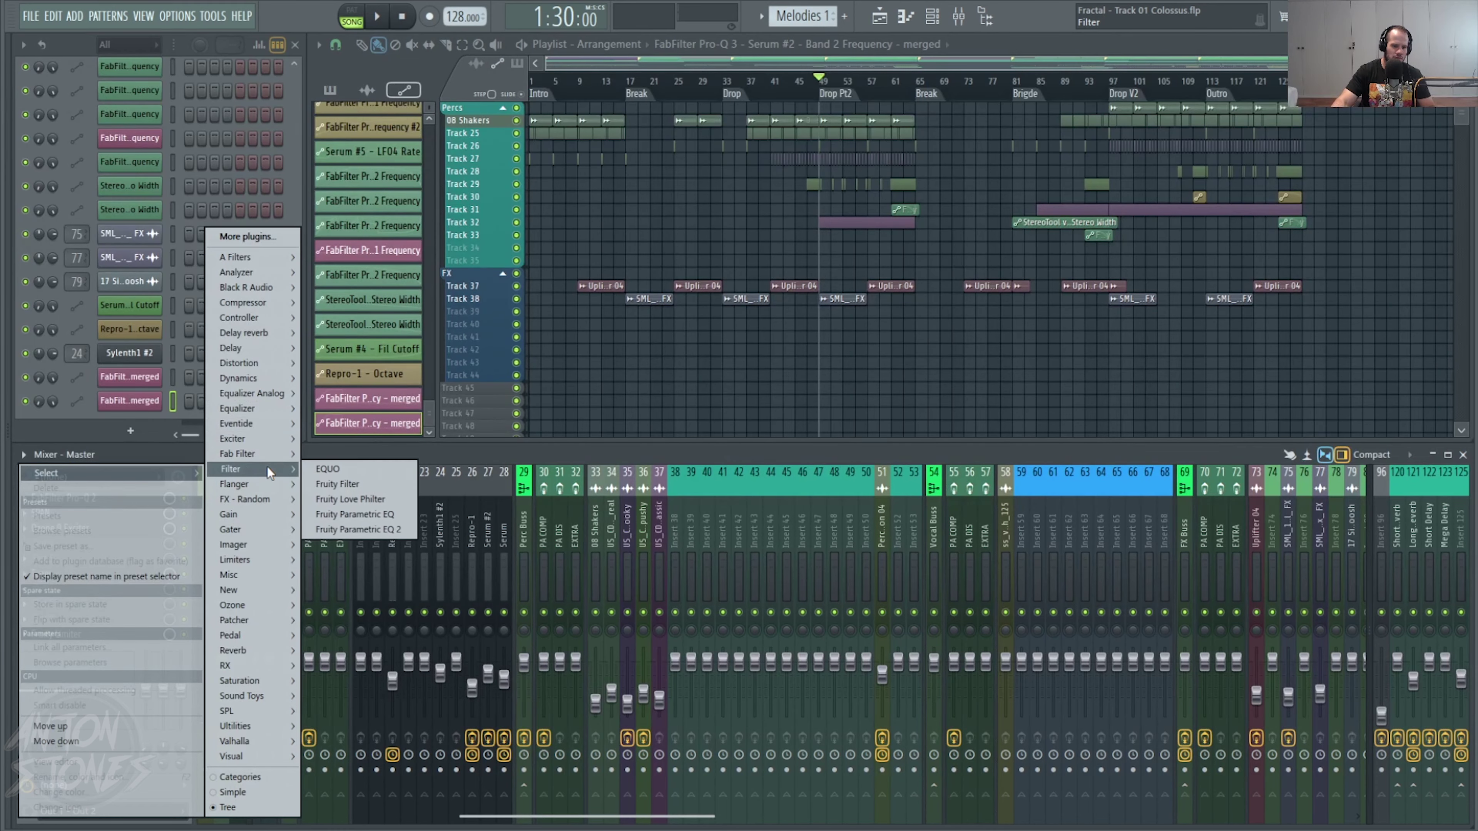
pyautogui.click(387, 531)
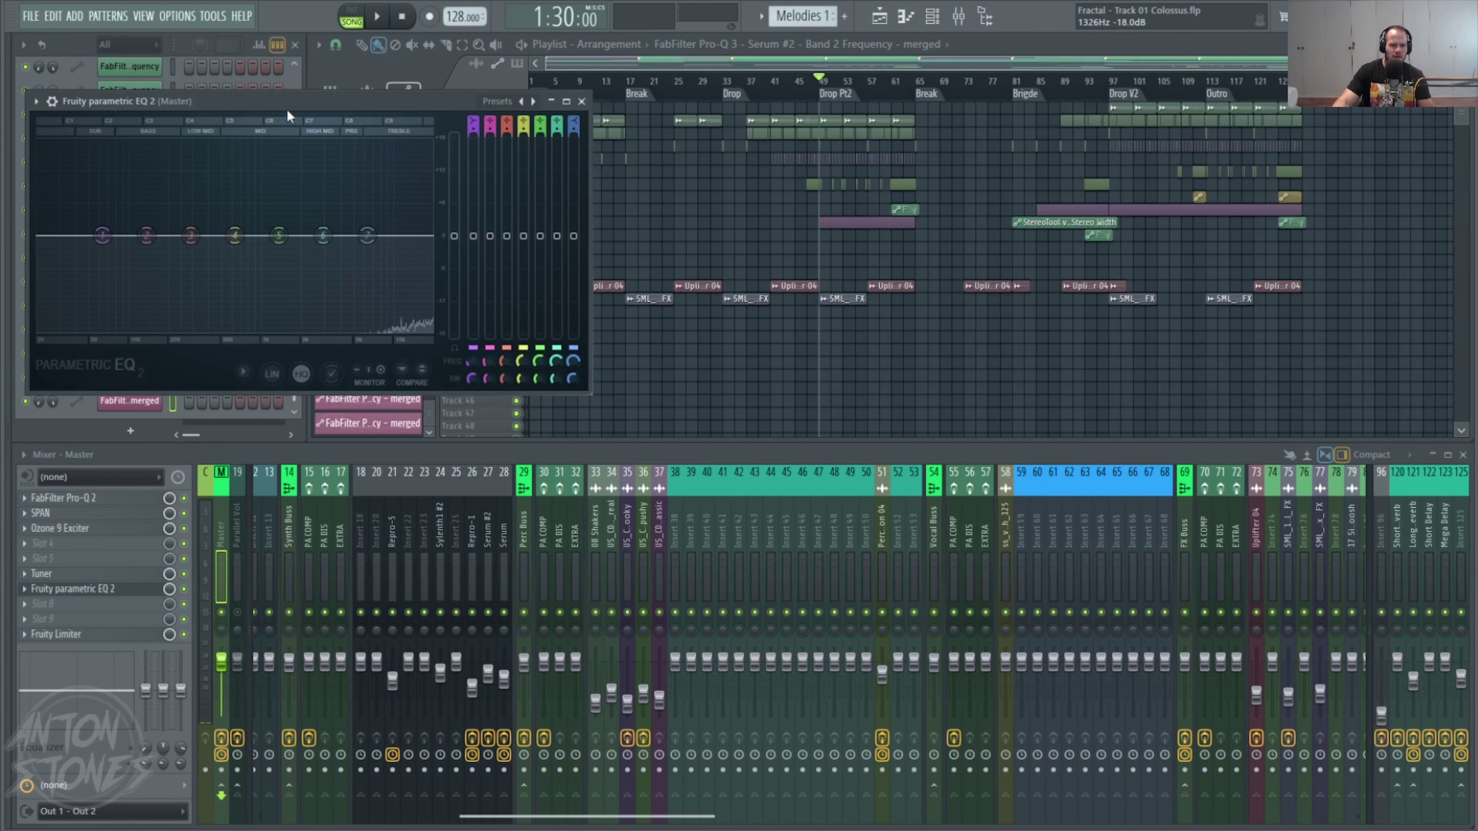
pyautogui.moveTo(587, 392); pyautogui.dragTo(1422, 757)
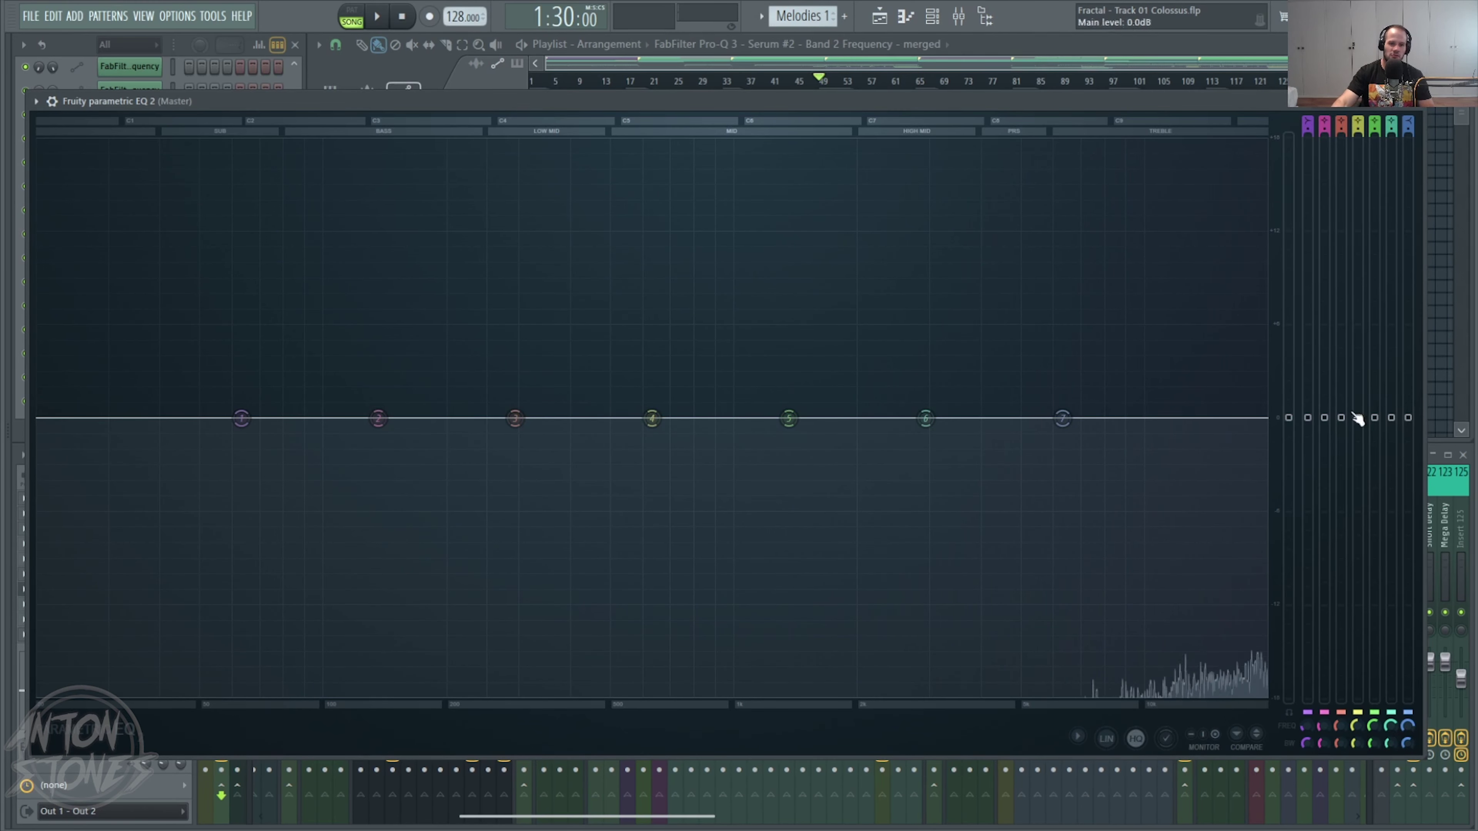
# - Shift the enlarged Fruity Parametric EQ 2 window slightly and close it to return to the playlist and mixer
pyautogui.moveTo(1252, 100); pyautogui.dragTo(1267, 101)
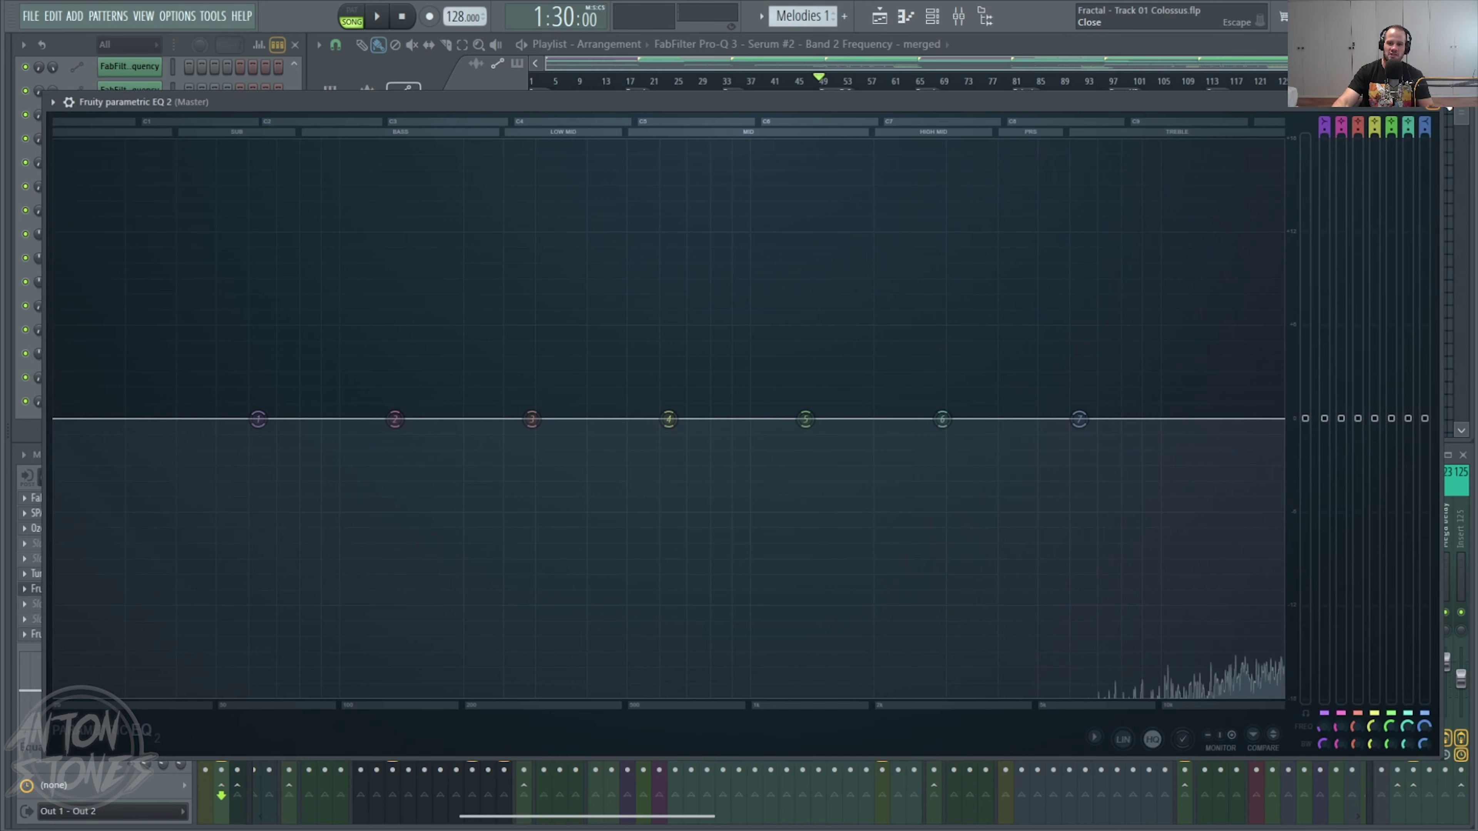
pyautogui.click(1434, 101)
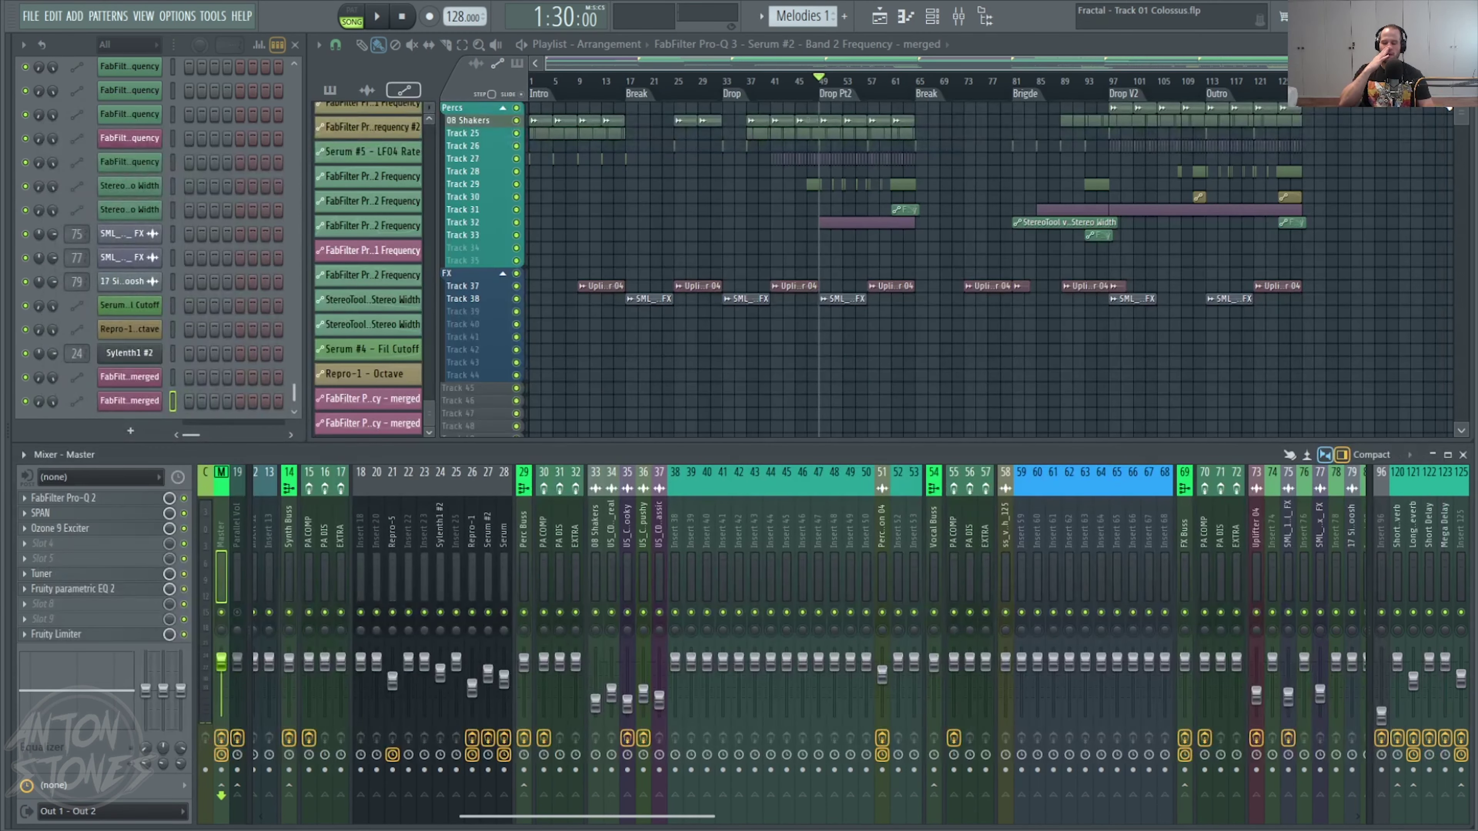
pyautogui.scroll(6, 1348, 271)
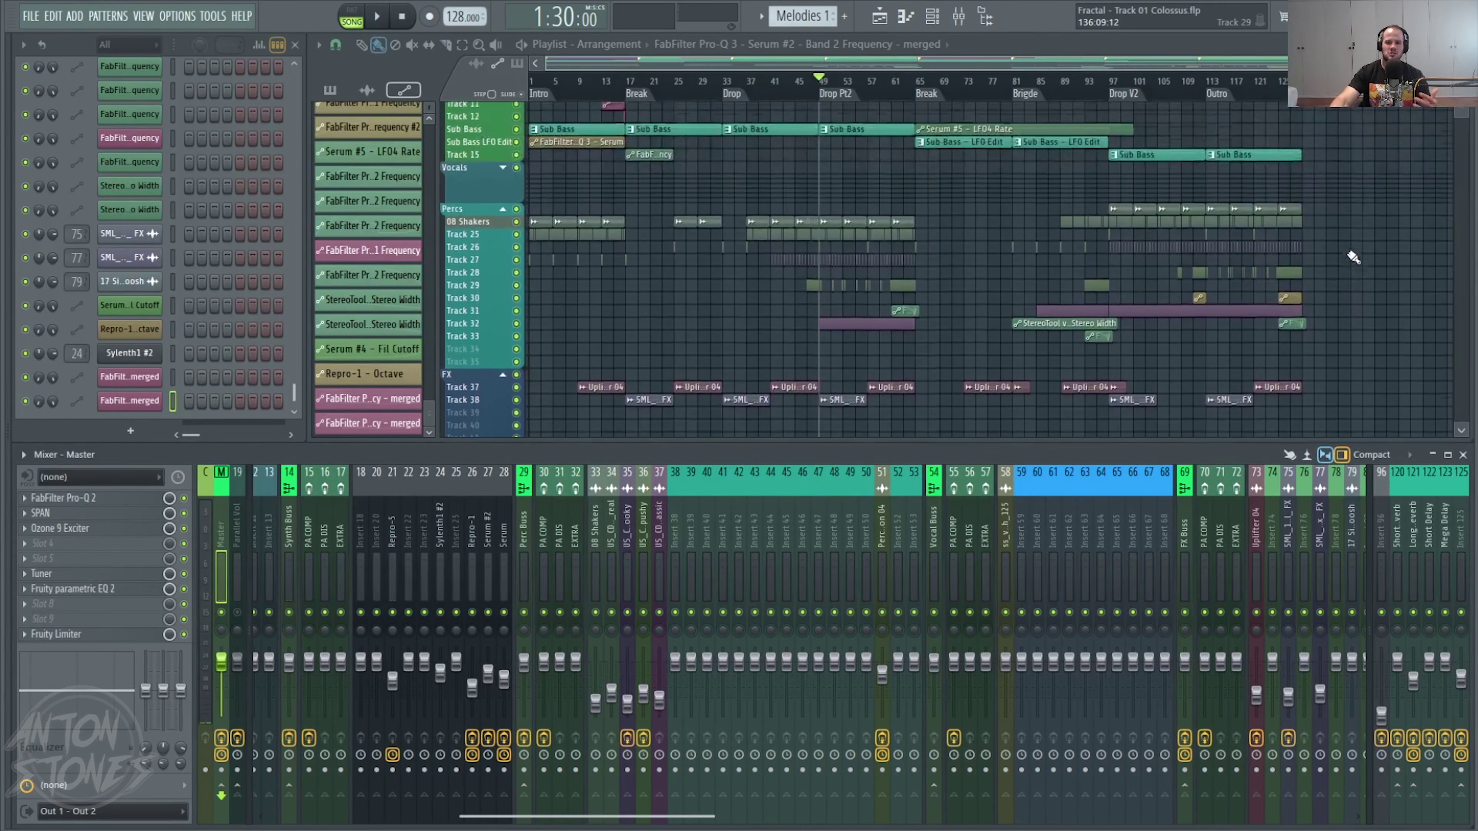